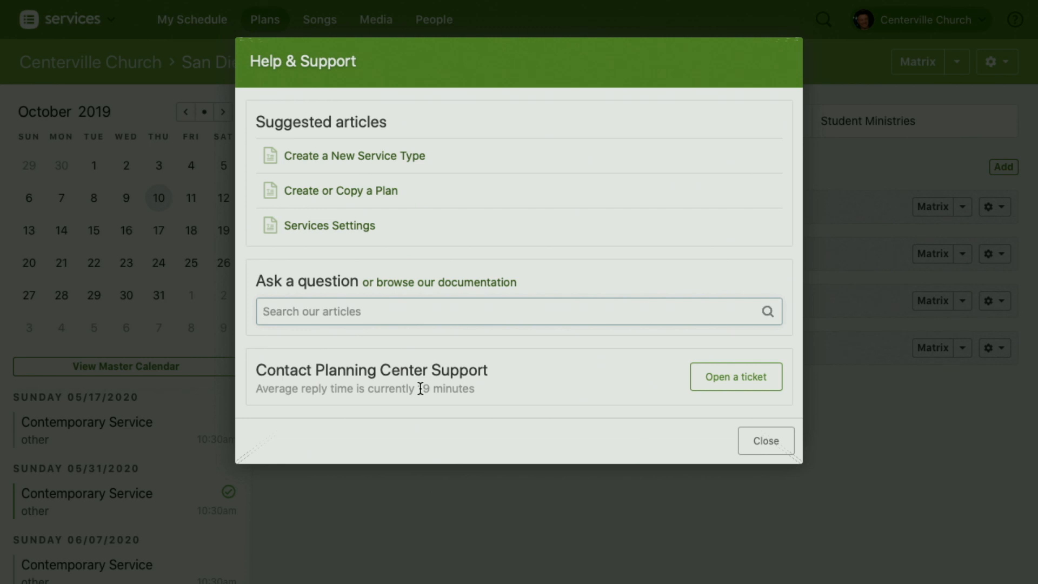
Step: Look inside the Special Events folder and return to the San Diego folder
left_click(764, 443)
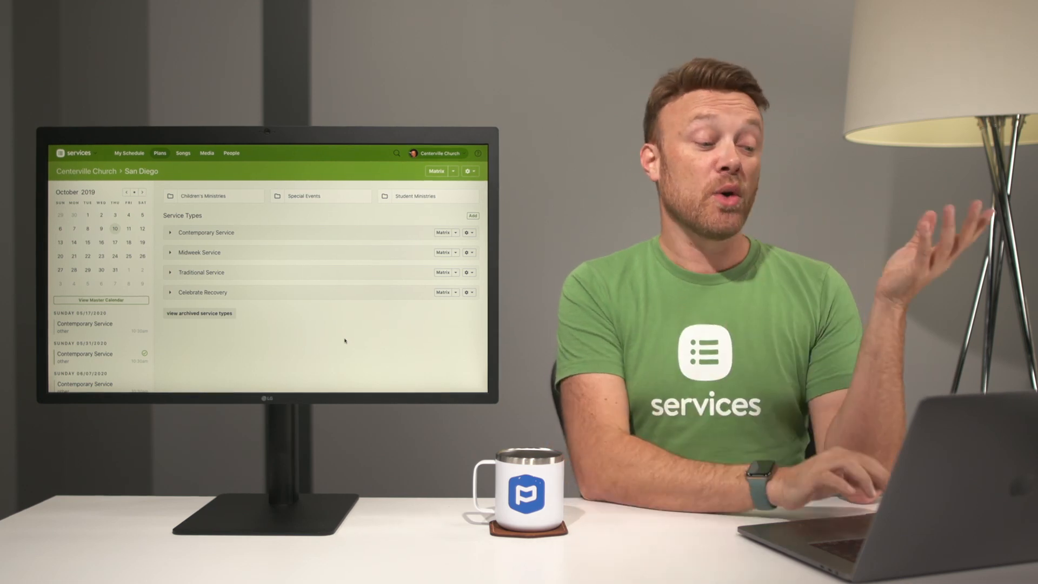
left_click(320, 200)
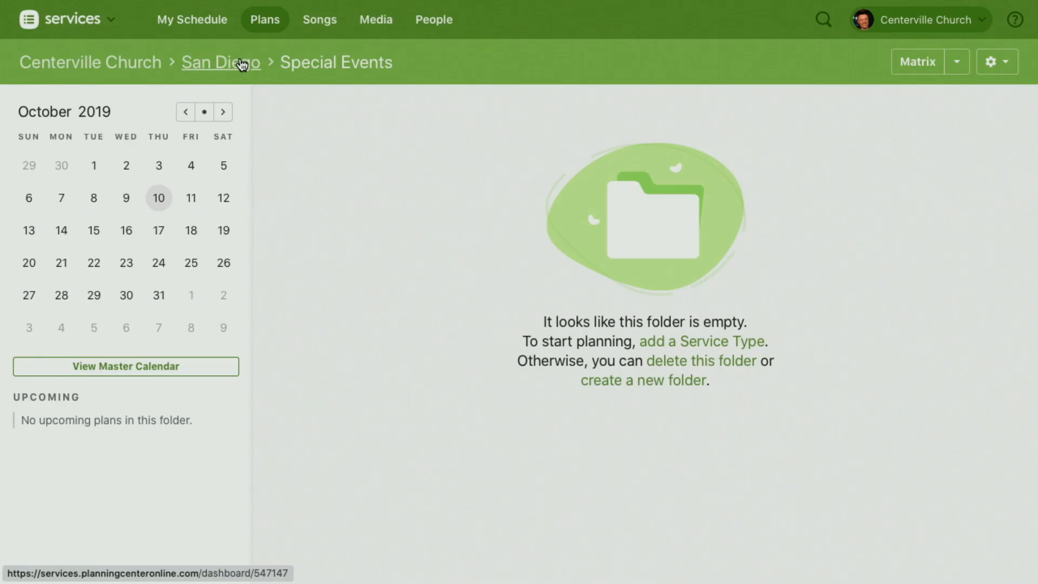
left_click(238, 62)
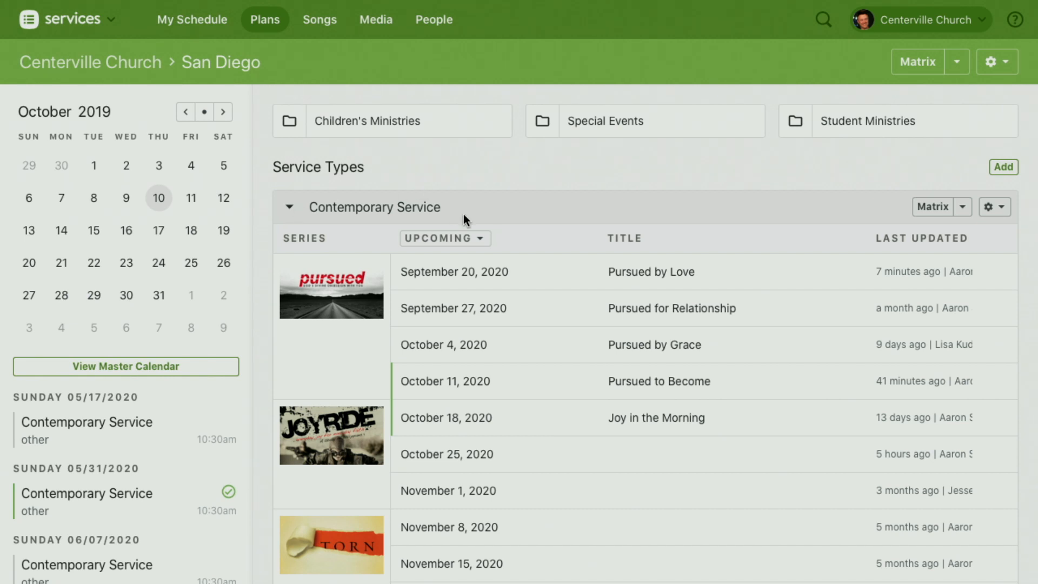
Step: Open the September 20, 2020 plan of the Contemporary Service and show its people and team schedule
left_click(442, 275)
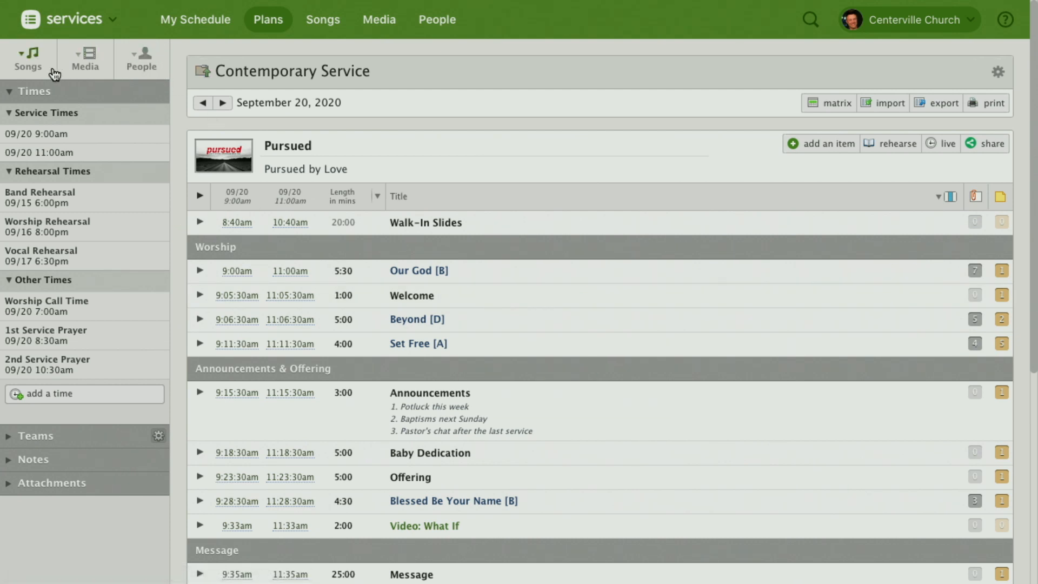
left_click(149, 56)
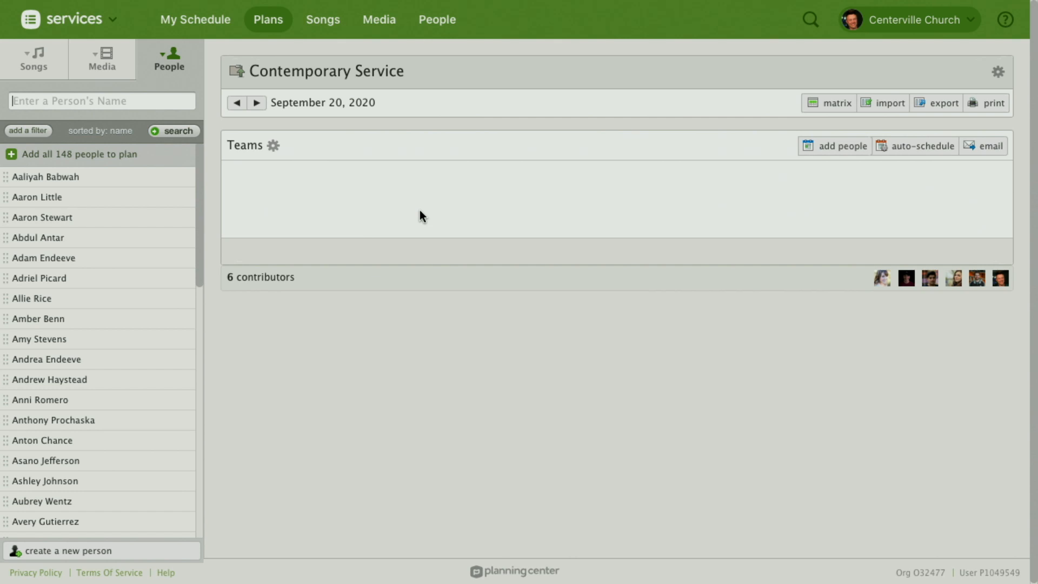
left_click(169, 61)
left_click(145, 60)
Step: Import the All Teams Week 1/3 template to add people to the plan's teams
left_click(814, 148)
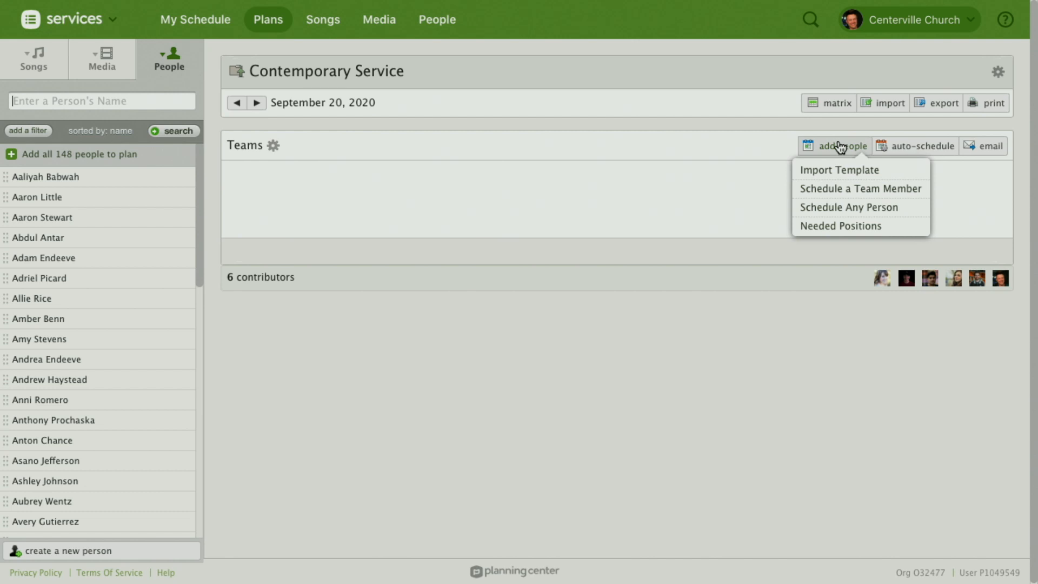
left_click(855, 176)
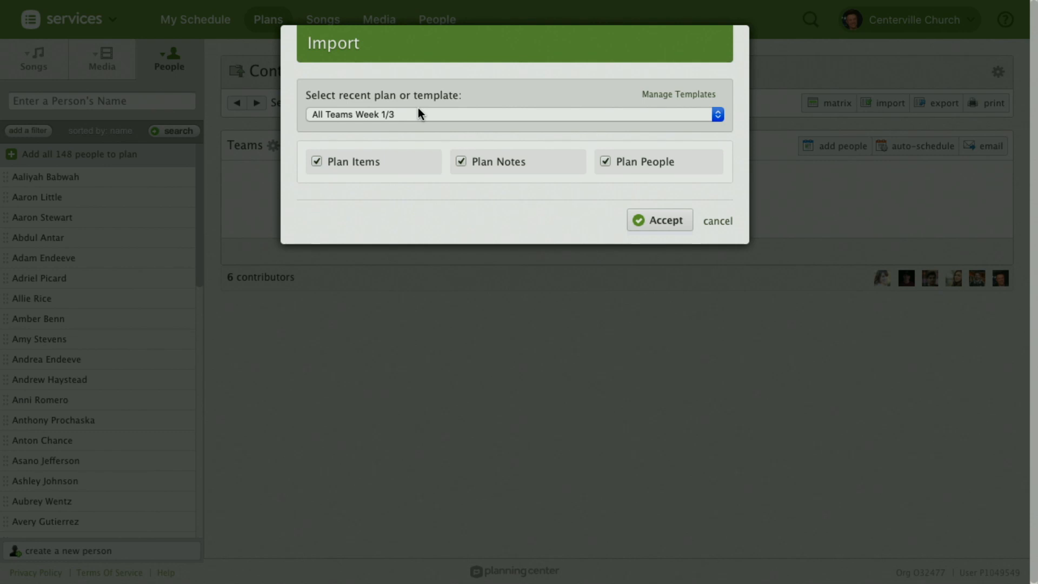
left_click(660, 224)
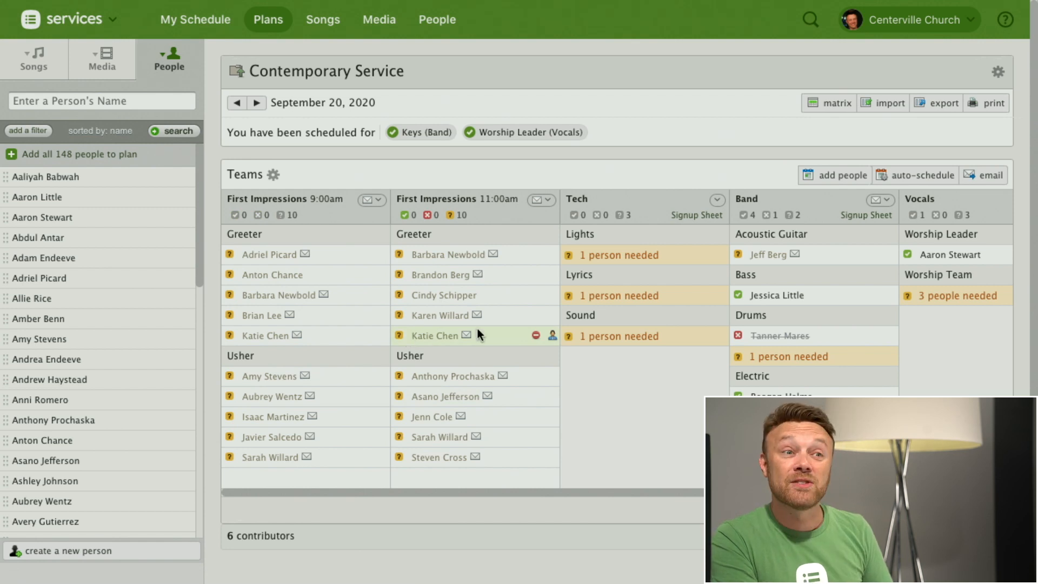
Step: View the candidates for the Tech team's Lights position and leave without scheduling anyone
scroll(476, 326, "right", 3)
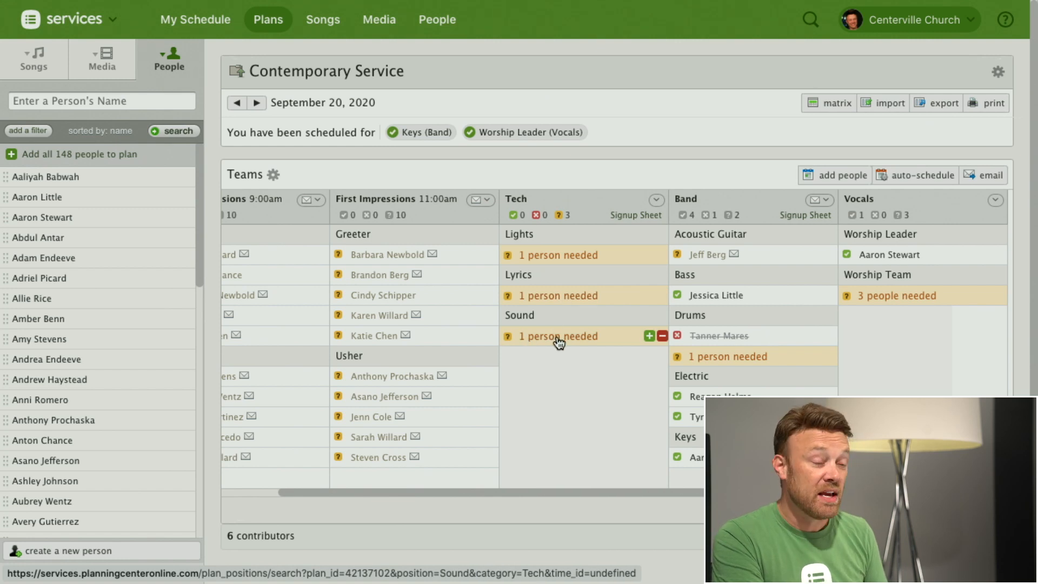
left_click(553, 261)
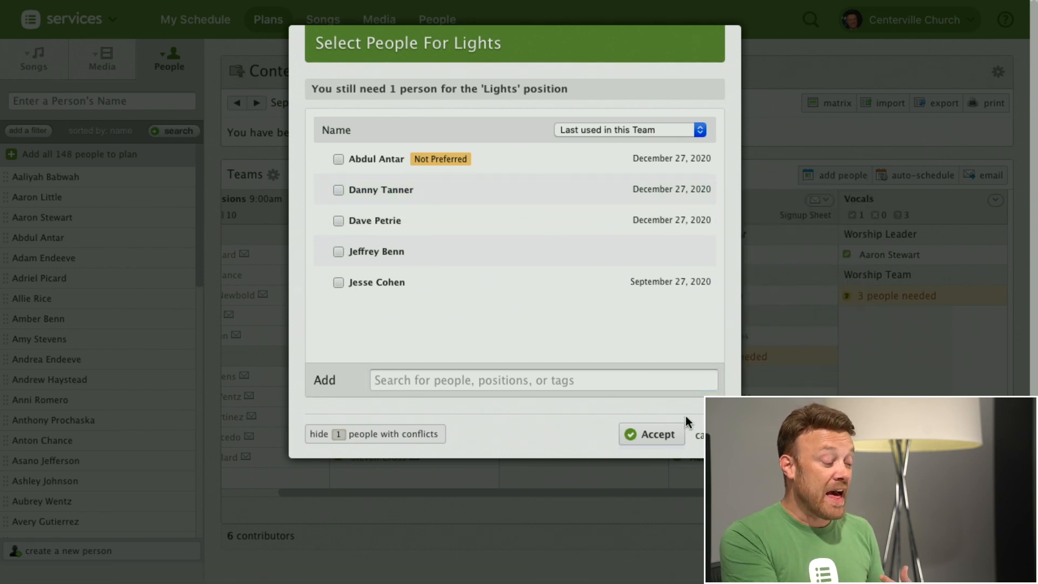
left_click(695, 435)
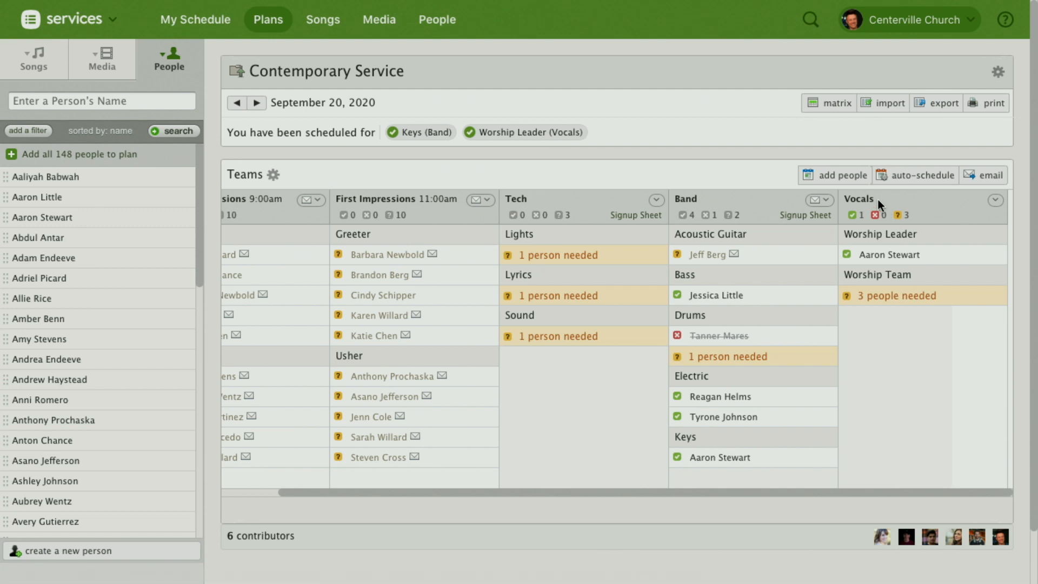
Step: Examine the candidates' preferences, conflicts and last use for the Worship Team position in Vocals
left_click(889, 306)
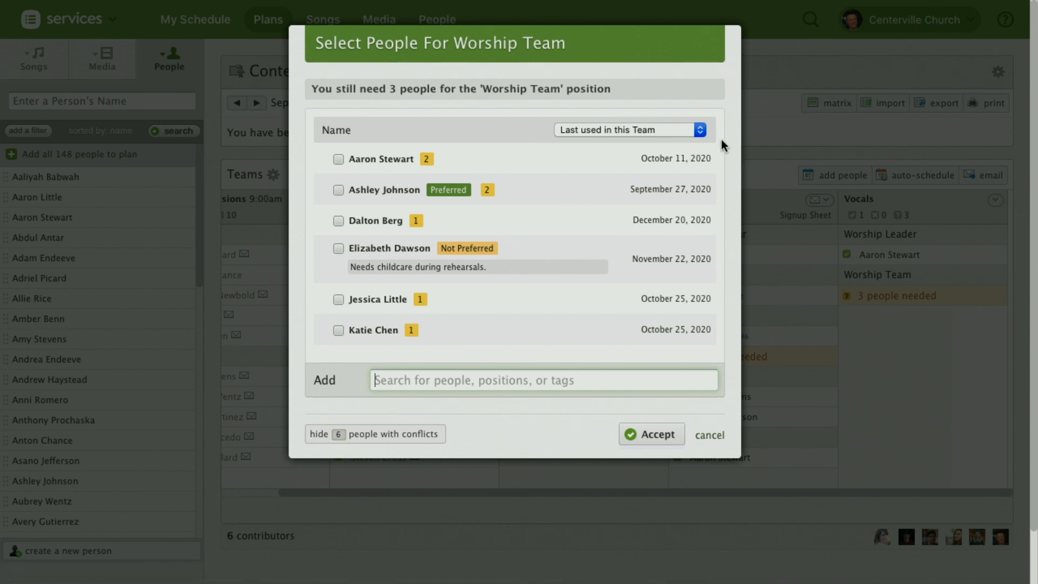
mouse_move(391, 158)
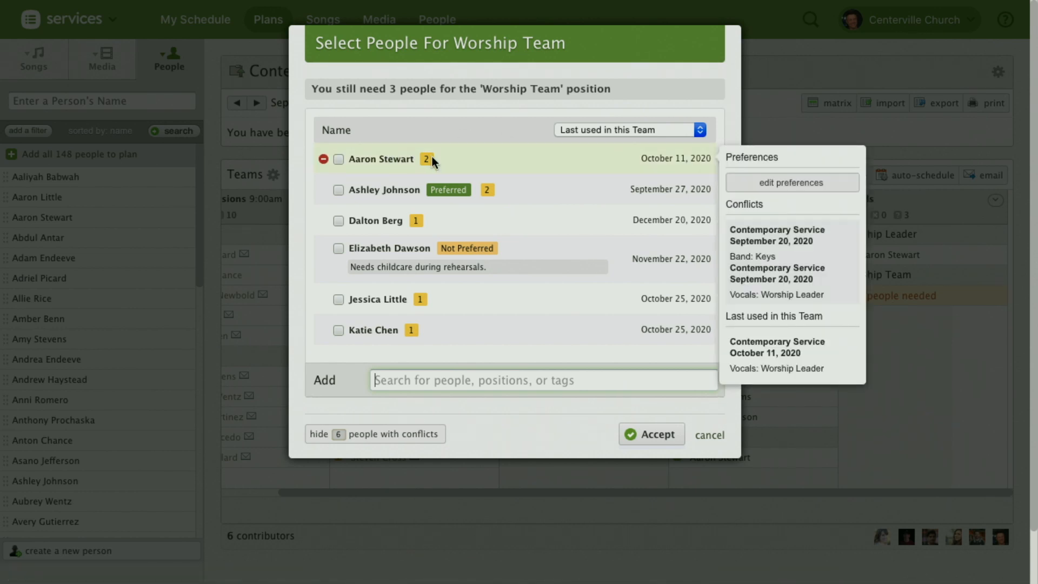
mouse_move(457, 178)
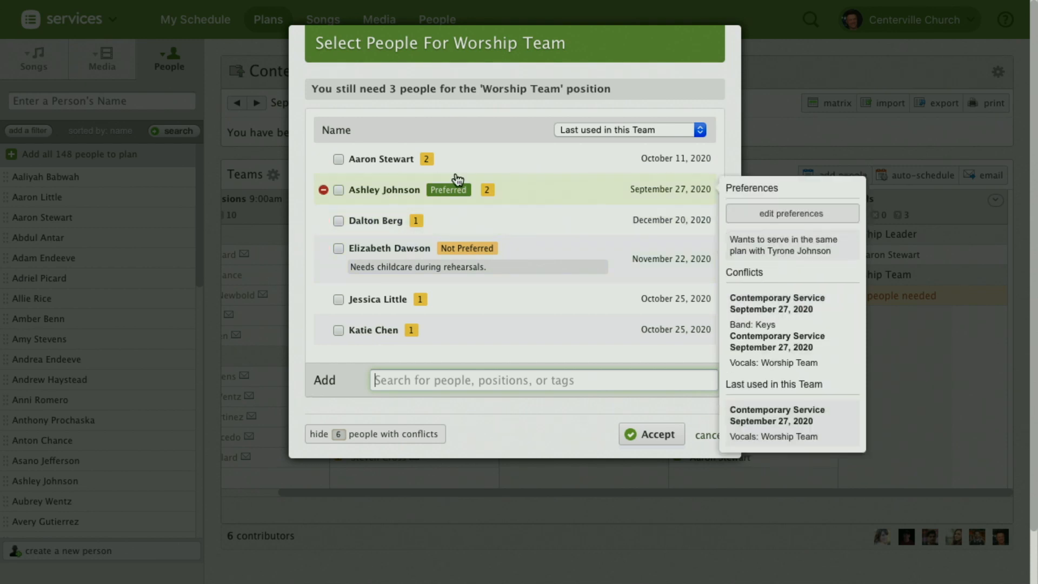
mouse_move(421, 295)
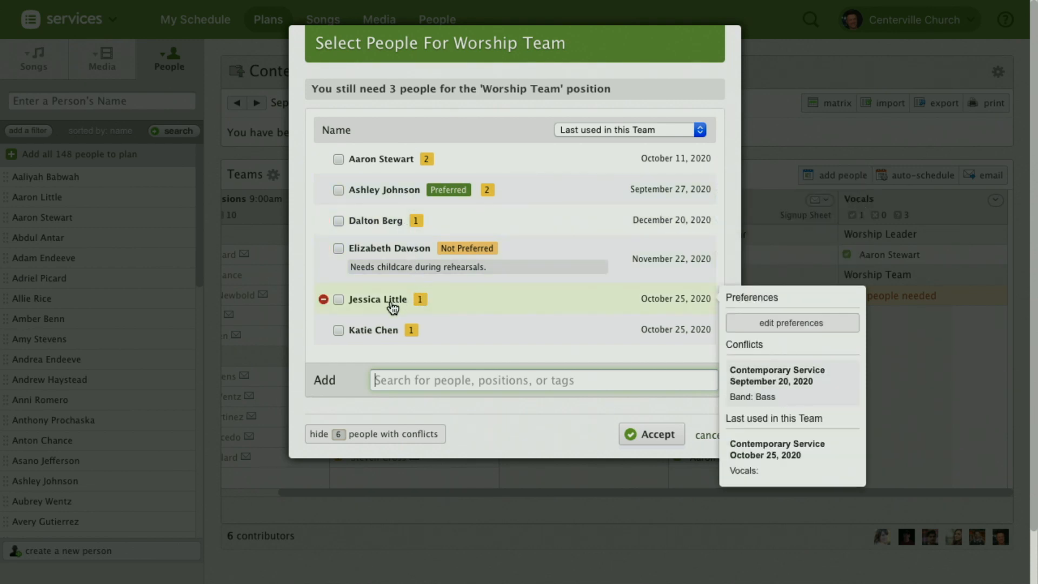
scroll(472, 316, "down", 2)
scroll(474, 315, "up", 2)
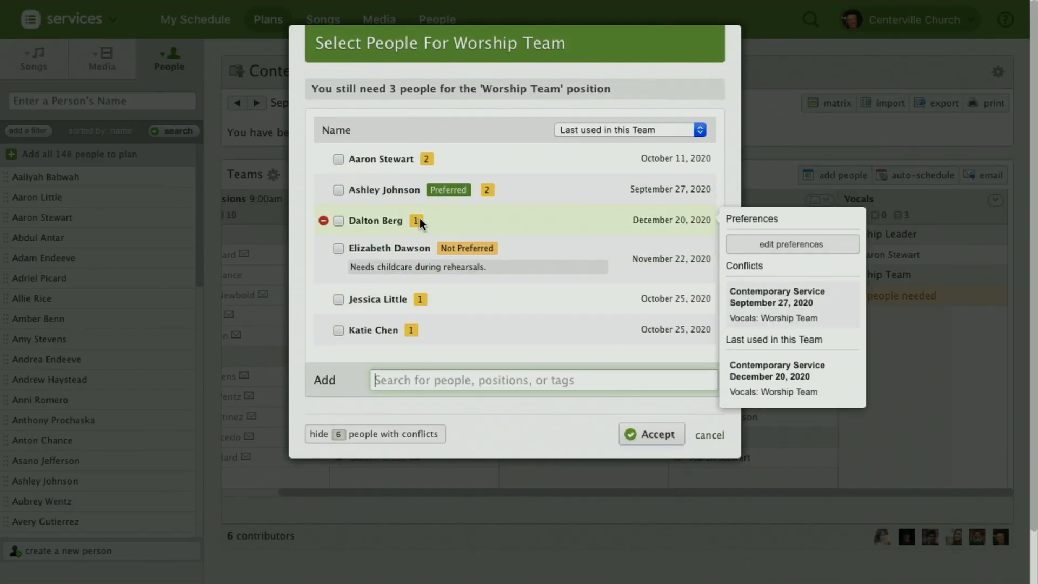
mouse_move(493, 193)
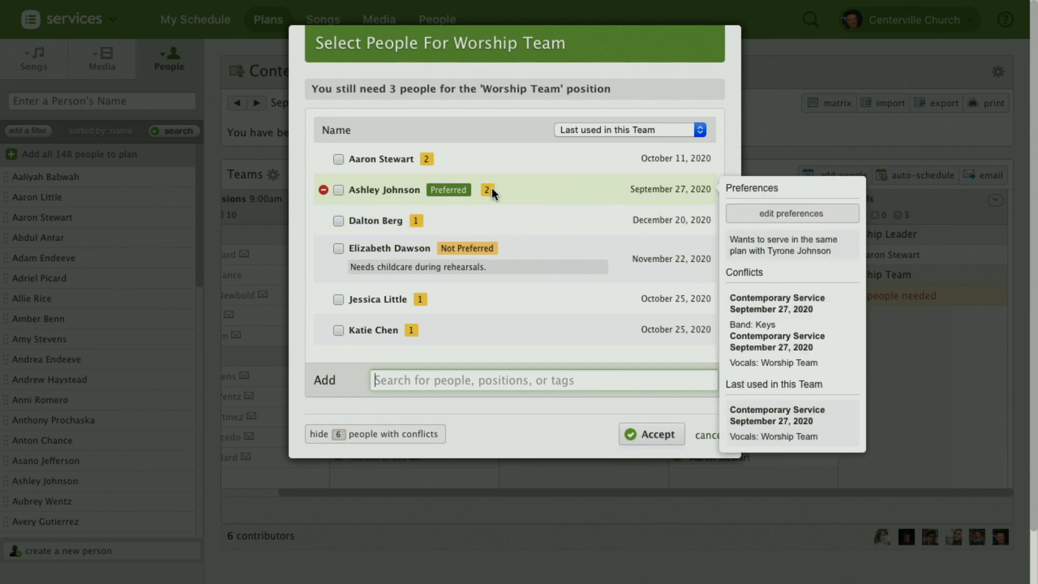
Step: Schedule three people for Worship Team: the one marked Not Preferred, the one marked Preferred, and the one two rows below Not Preferred
mouse_move(427, 246)
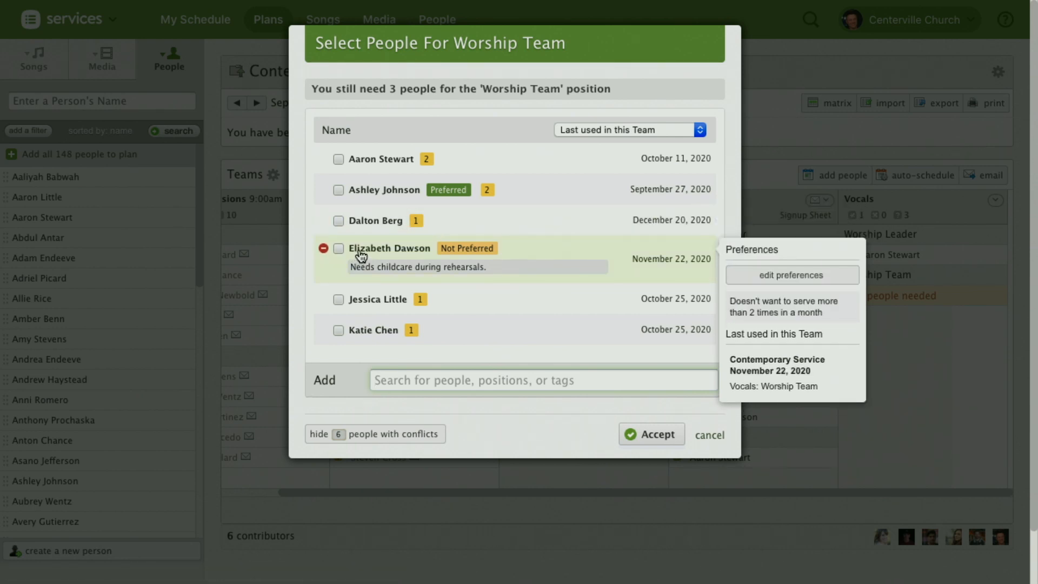
left_click(338, 249)
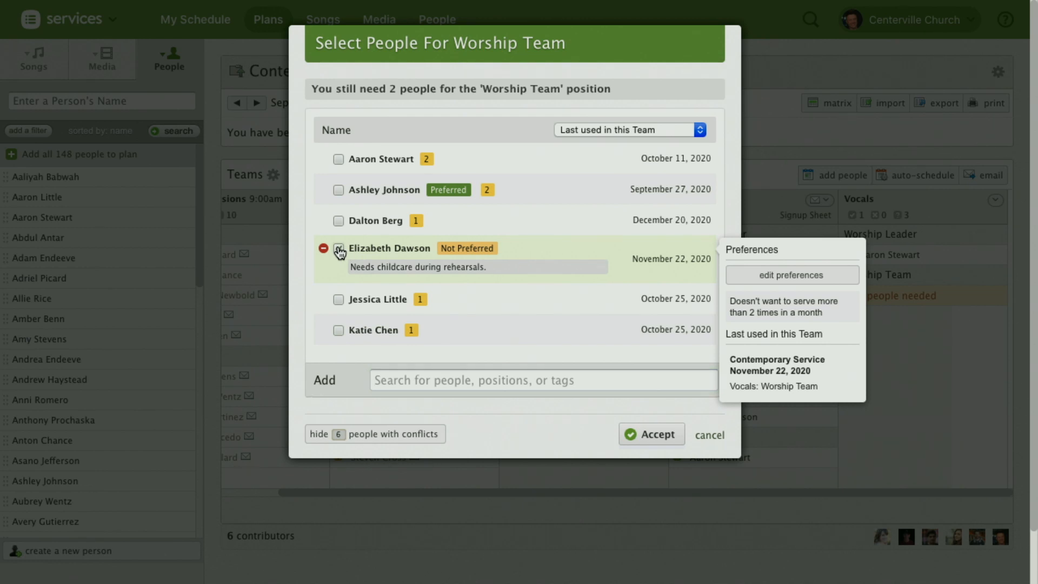
mouse_move(398, 195)
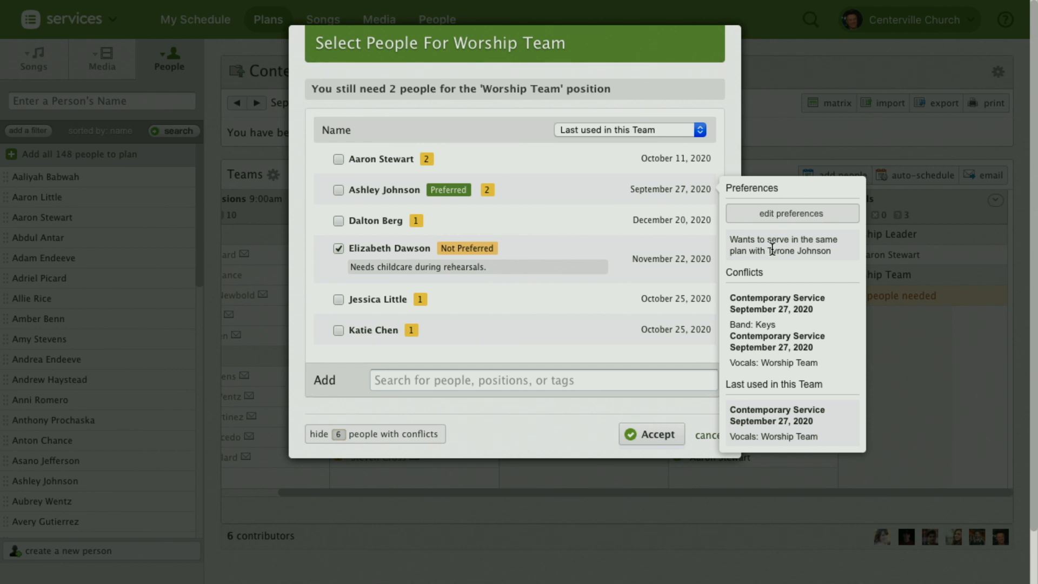
left_click(339, 190)
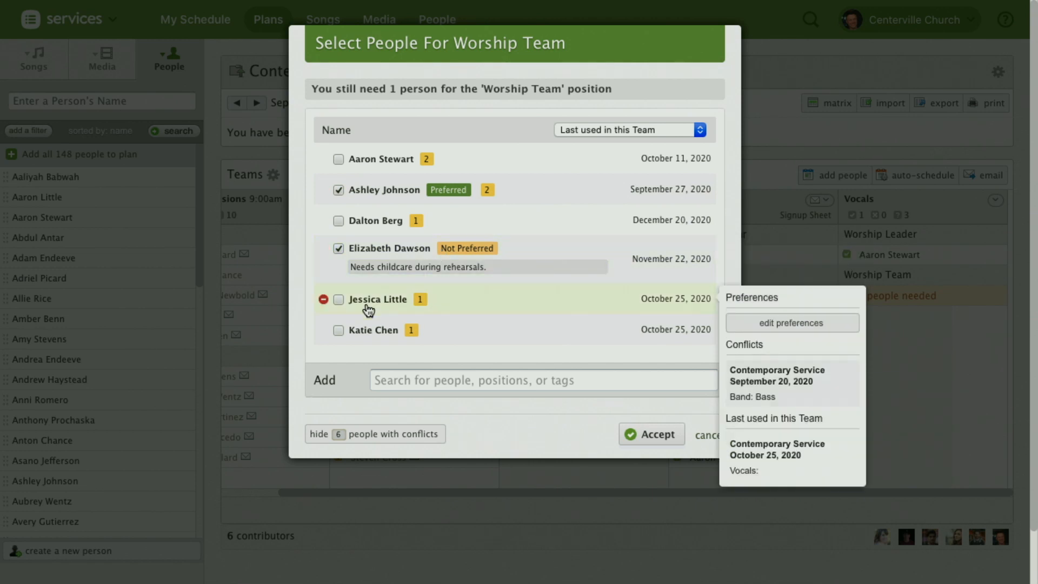
left_click(339, 330)
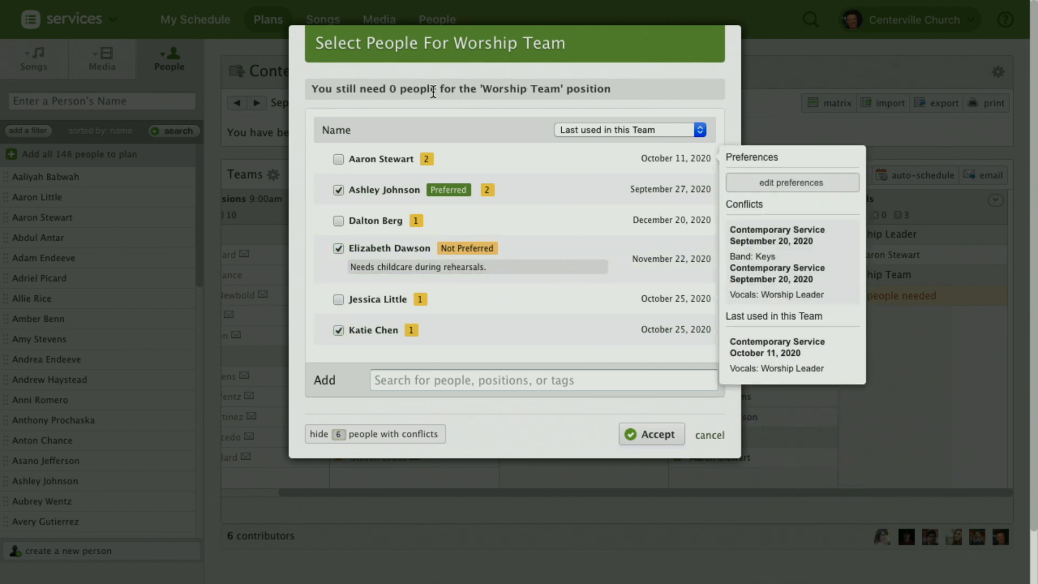
left_click(658, 436)
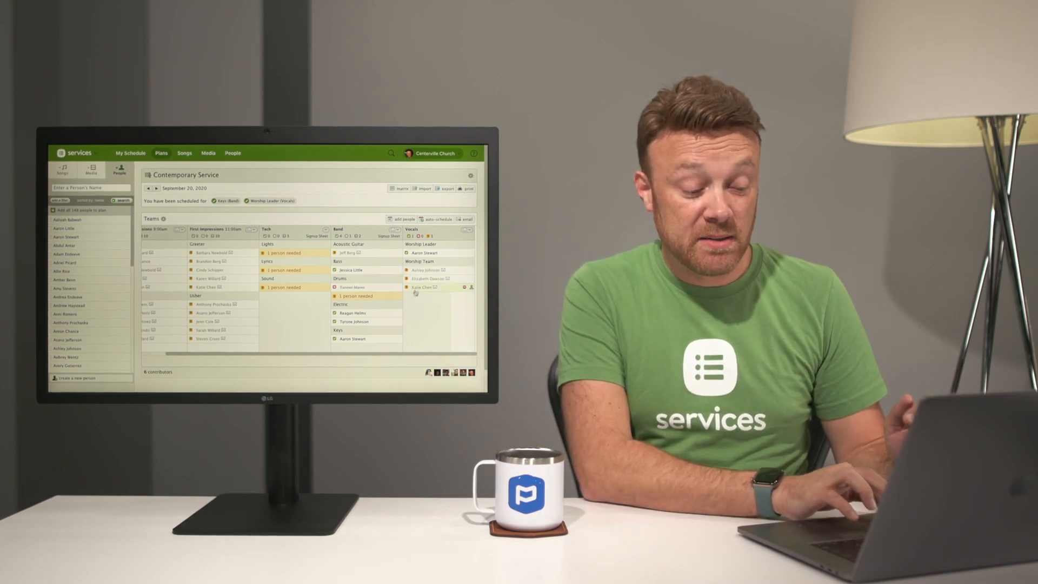
Step: Email the unsent scheduling requests to the three newly added Vocals members with the Planning Center Scheduling Email template
mouse_move(444, 271)
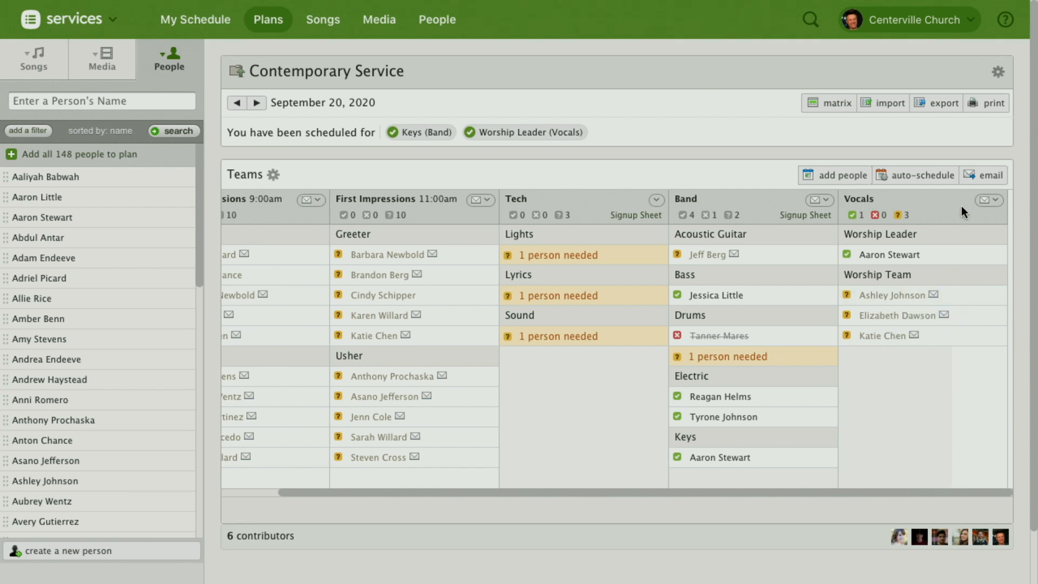
left_click(986, 201)
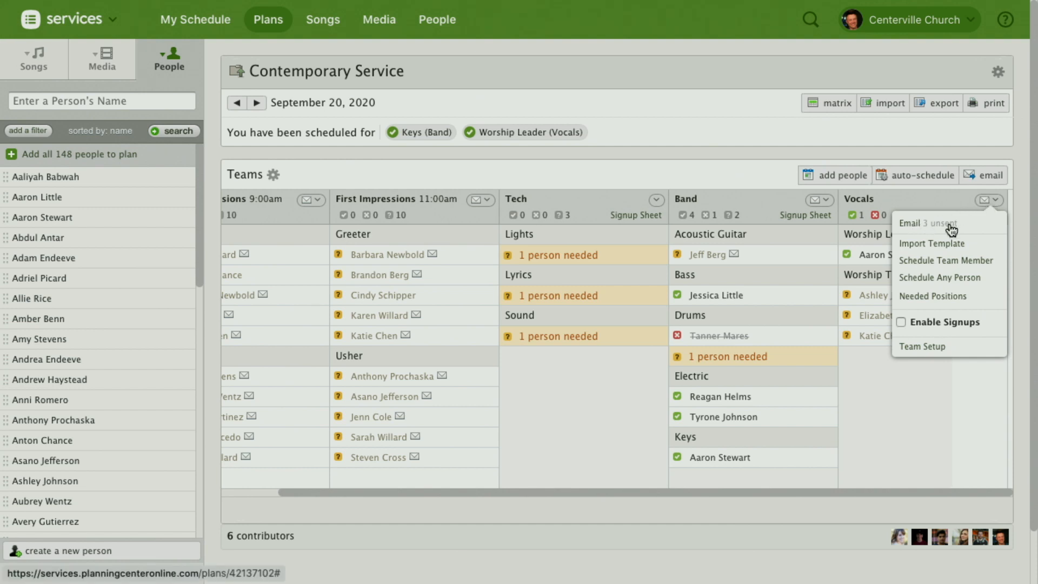
left_click(924, 225)
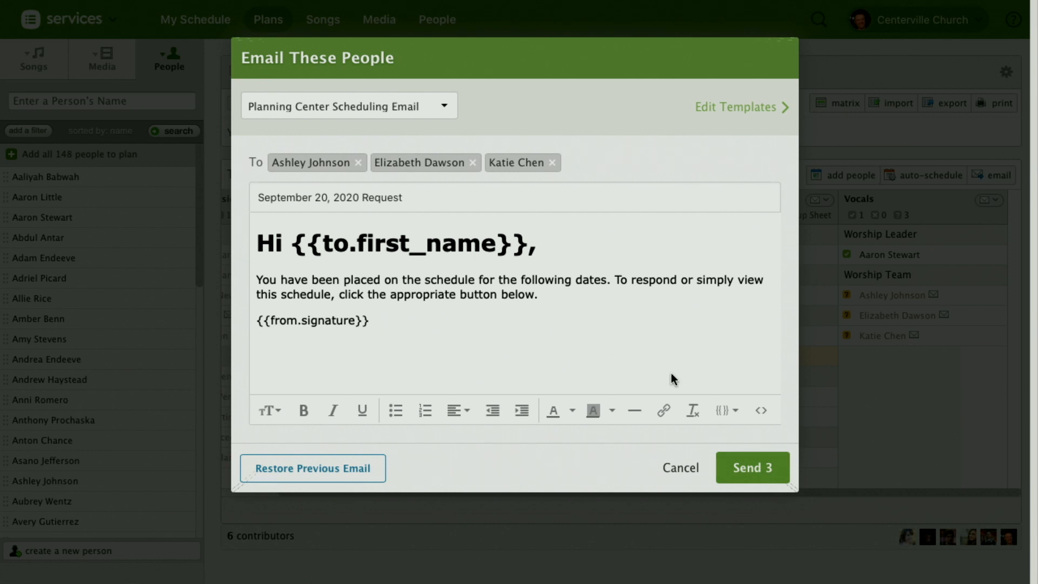
left_click(761, 469)
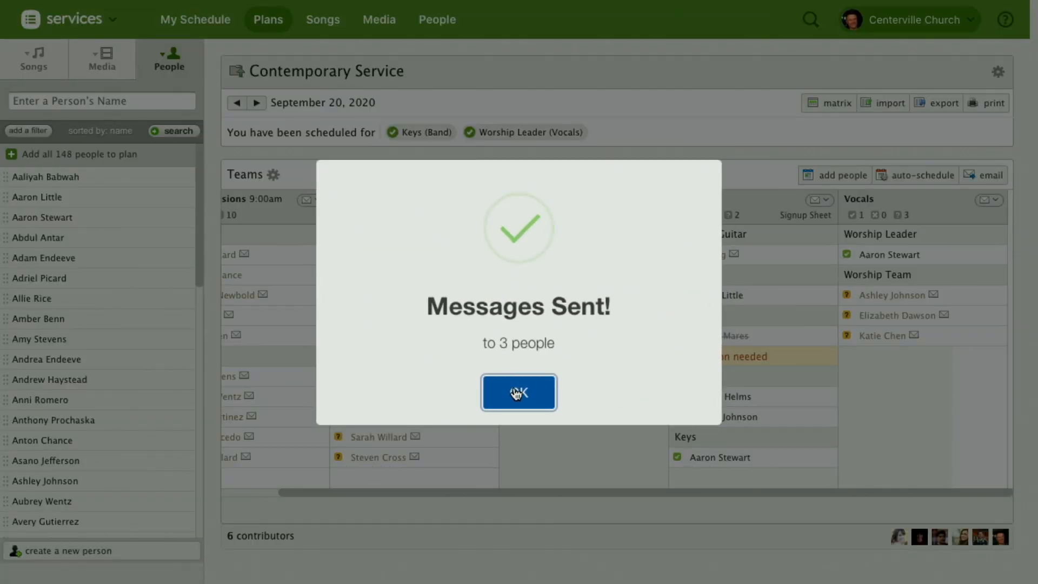
left_click(517, 393)
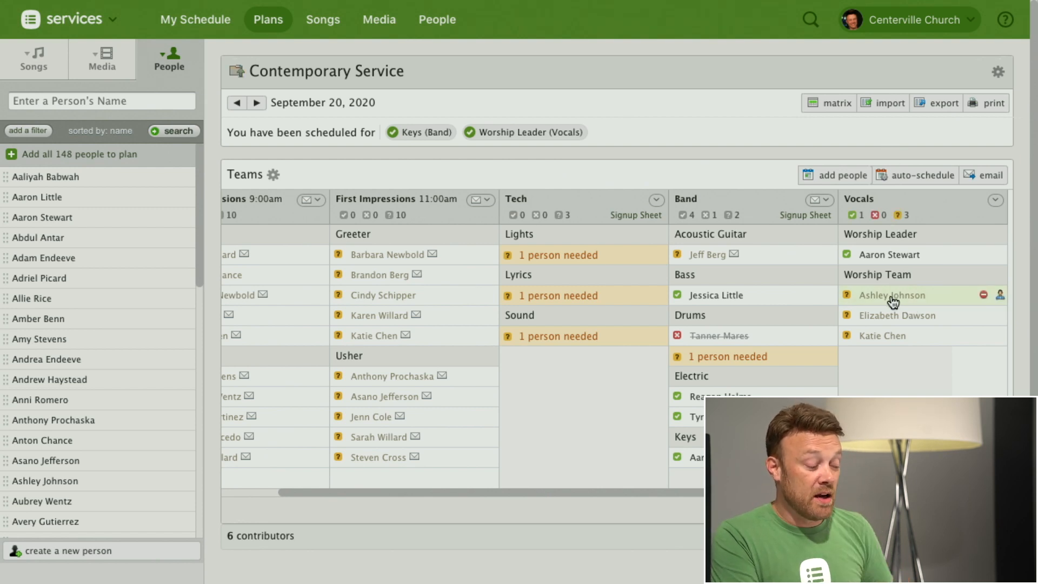
Step: View the newest received September 20, 2020 Request message in the communication history of the first Worship Team member
left_click(1001, 294)
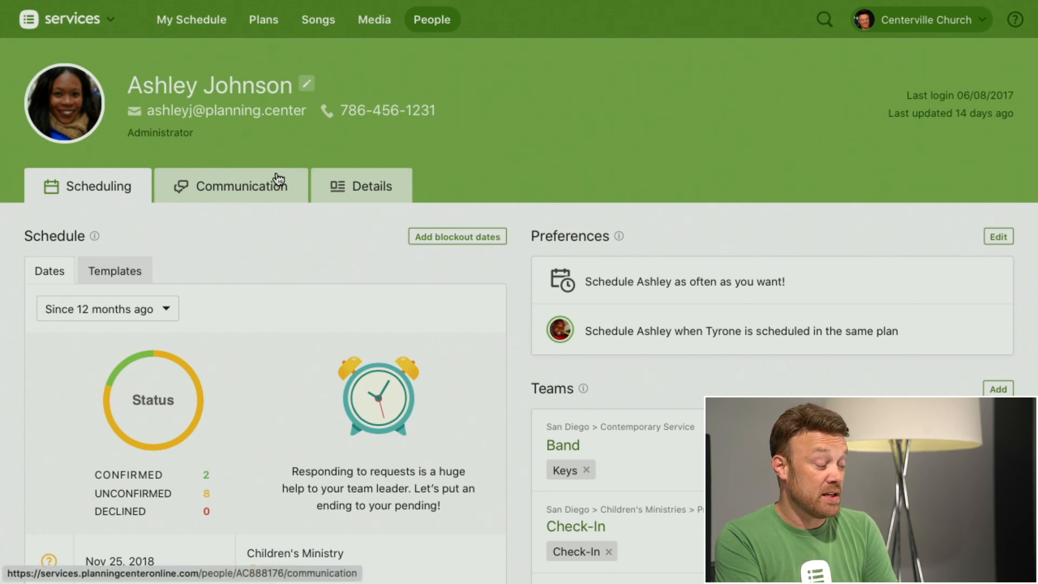
left_click(235, 193)
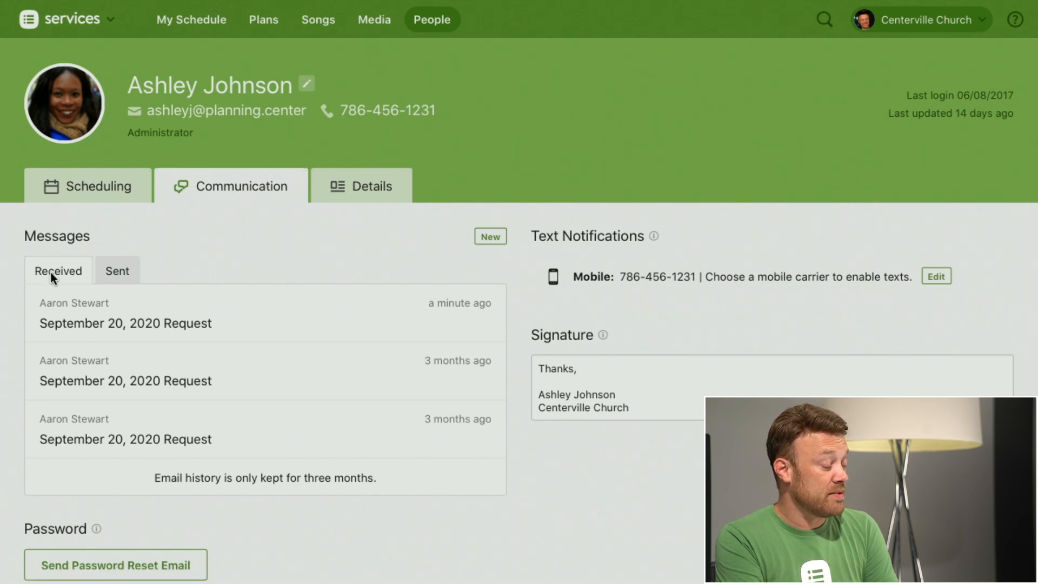
left_click(146, 331)
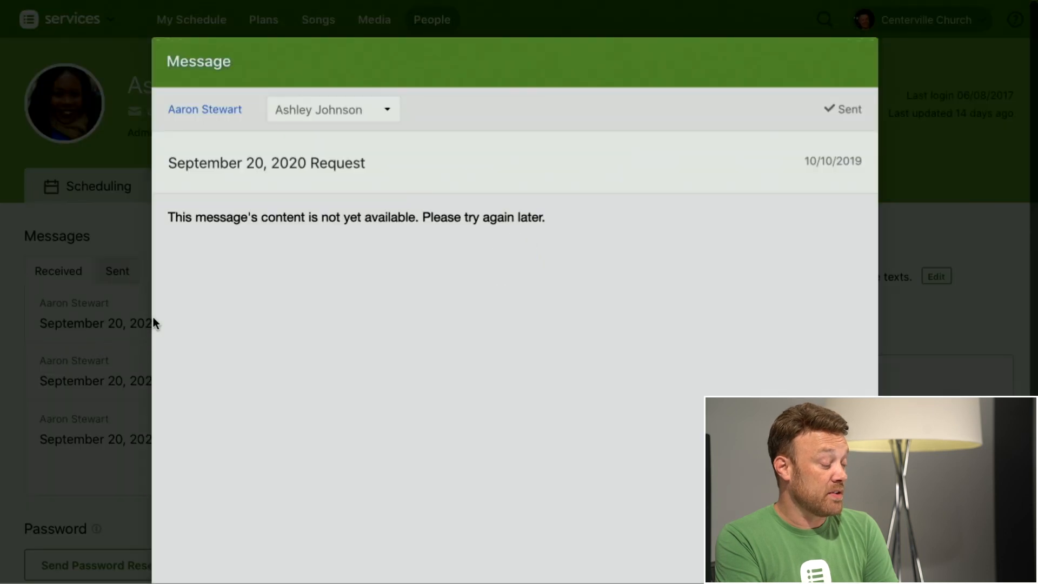
scroll(576, 199, "down", 2)
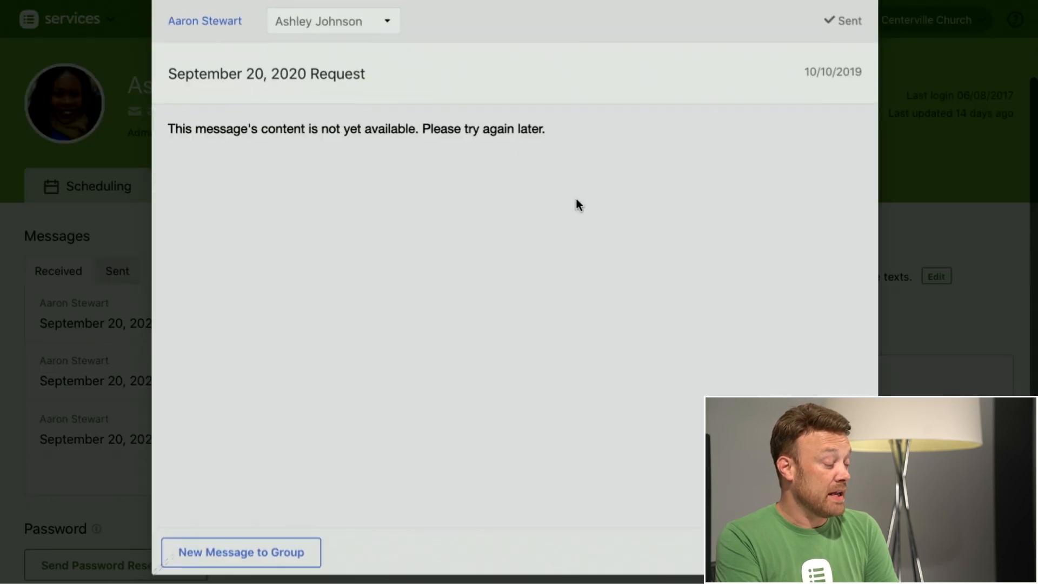
Step: Check the message's recipient selection, close it, and view the member's next older September 20, 2020 Request message
left_click(384, 37)
left_click(410, 37)
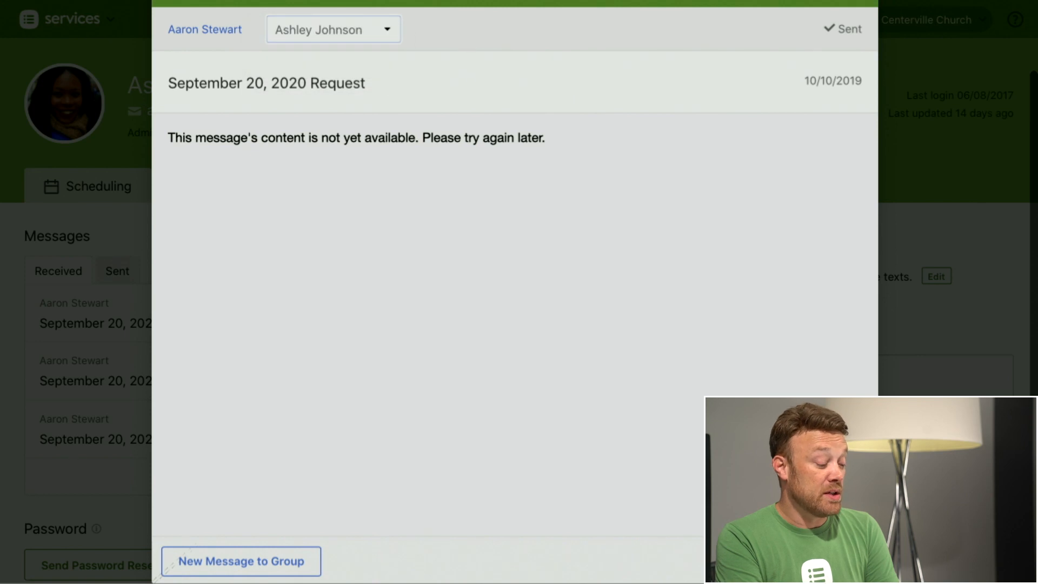
left_click(844, 561)
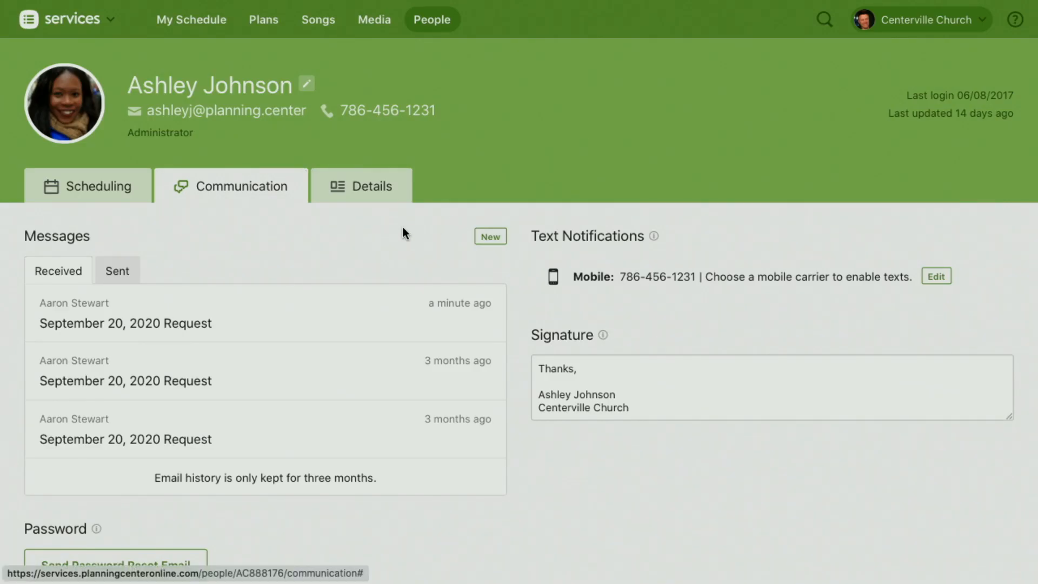
left_click(171, 383)
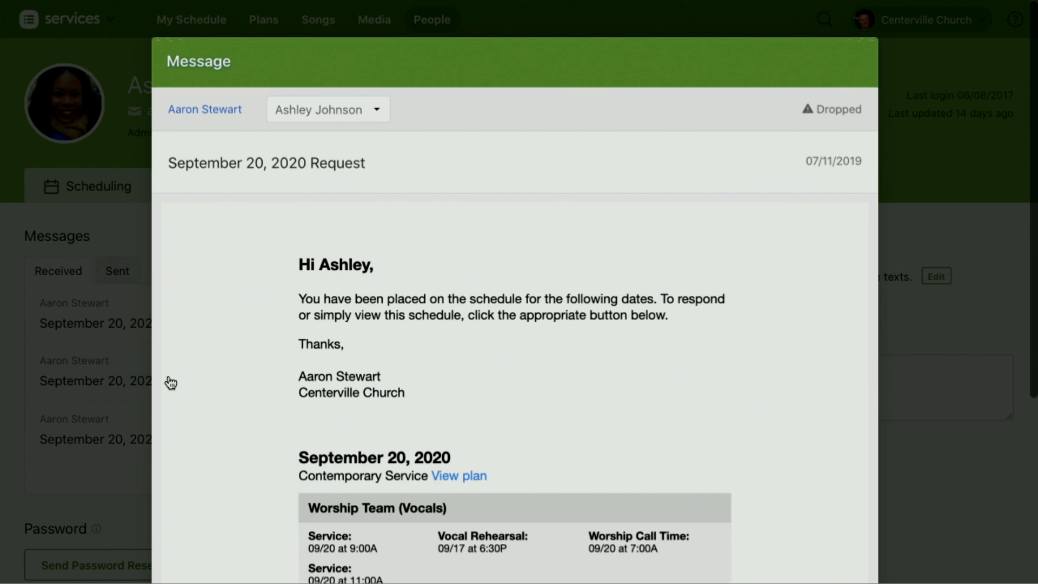
Step: Read the September 20, 2020 Request message down to its service times and response options, and close the message
scroll(779, 282, "down", 4)
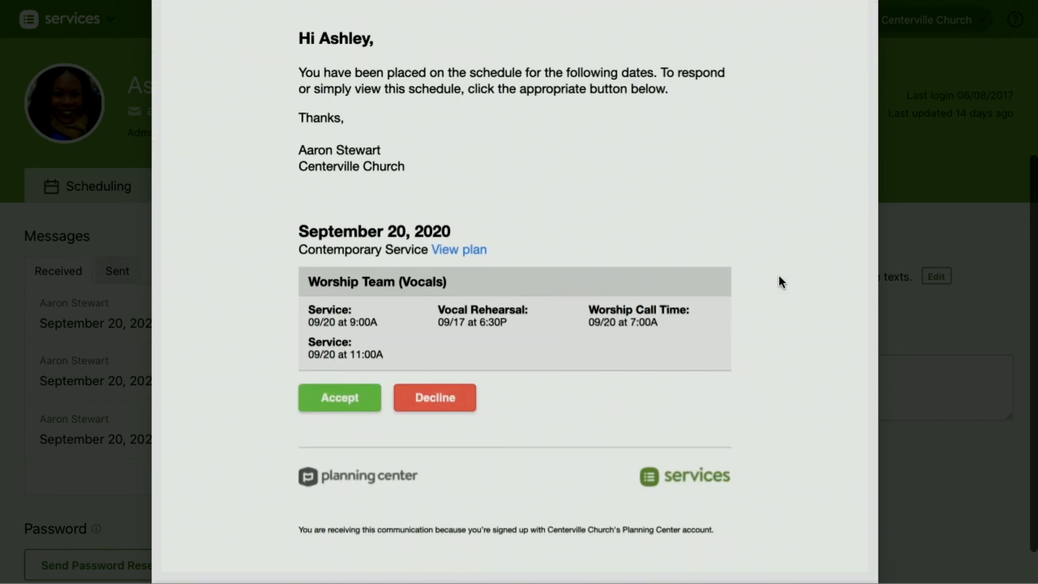
scroll(530, 201, "down", 2)
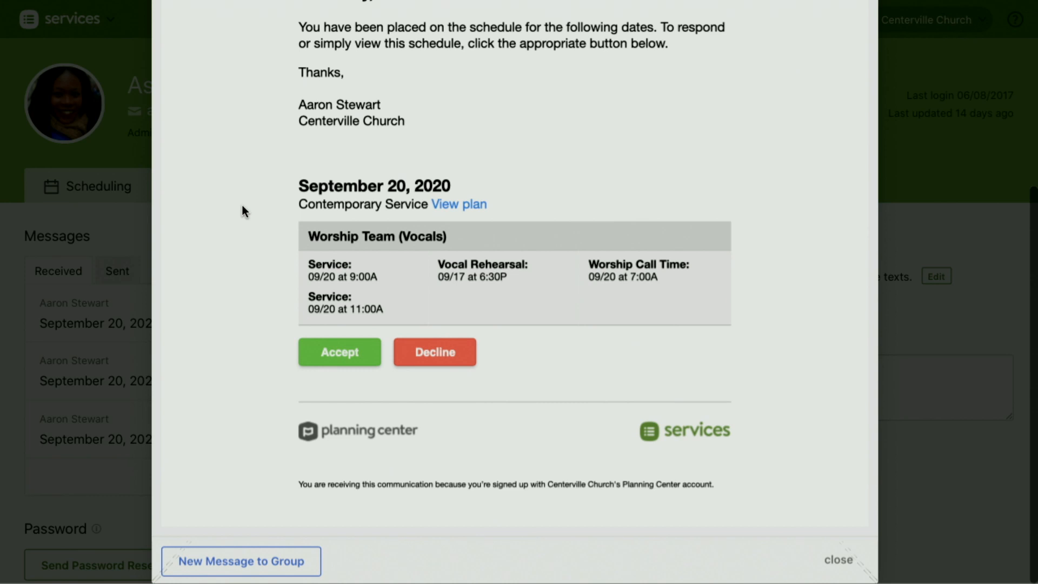
scroll(787, 197, "up", 3)
scroll(838, 367, "down", 4)
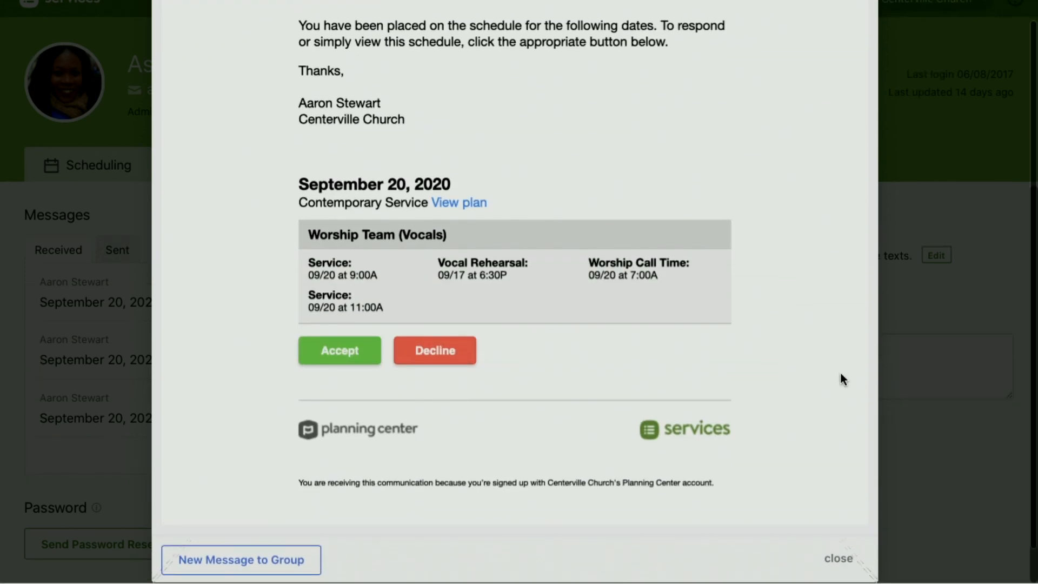
left_click(839, 560)
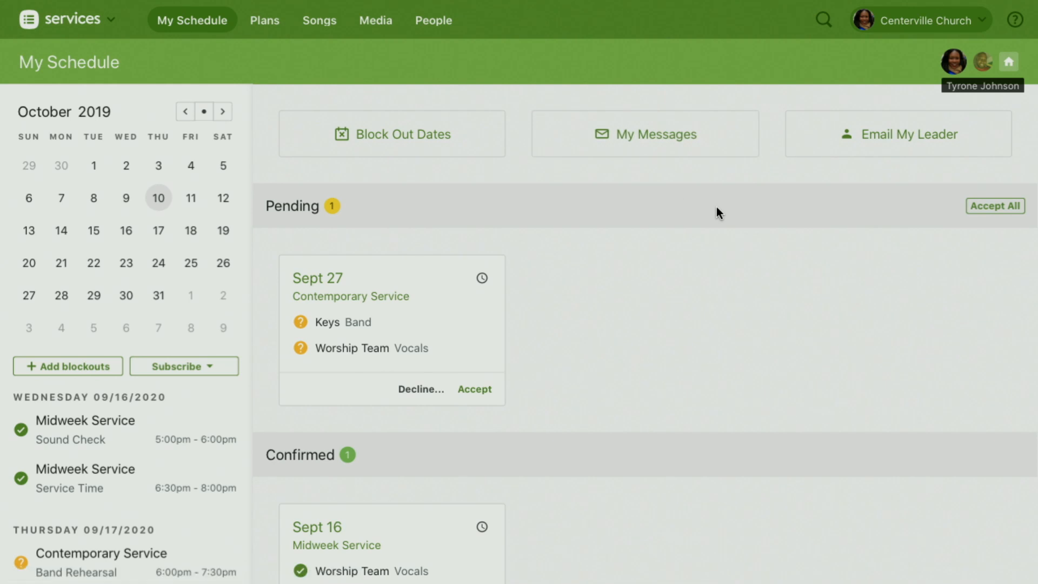
Step: Refresh My Schedule and check the decline form of the pending Sept 20 Contemporary Service request without submitting it
key("super+r")
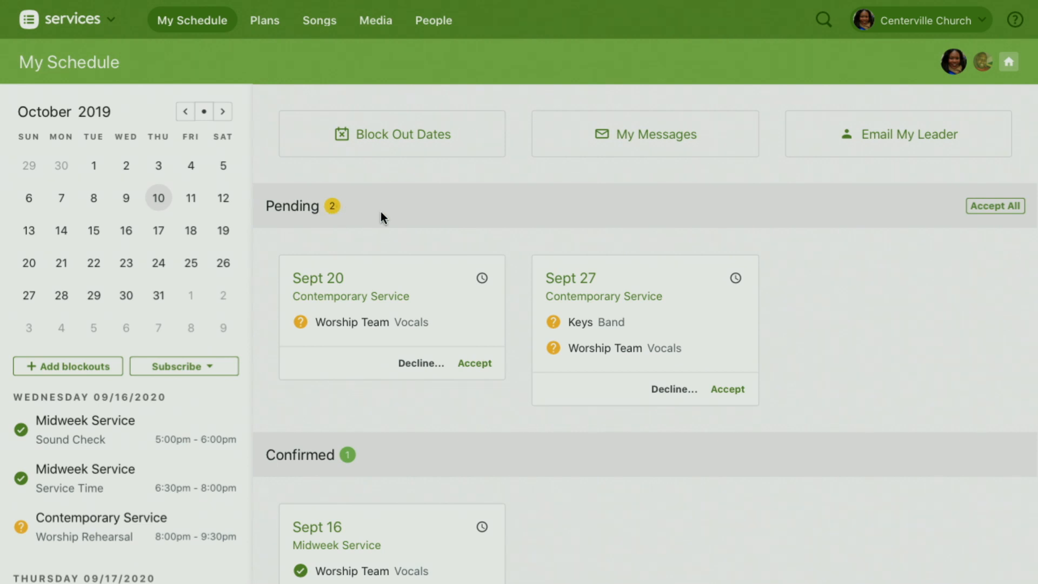
scroll(380, 212, "down", 2)
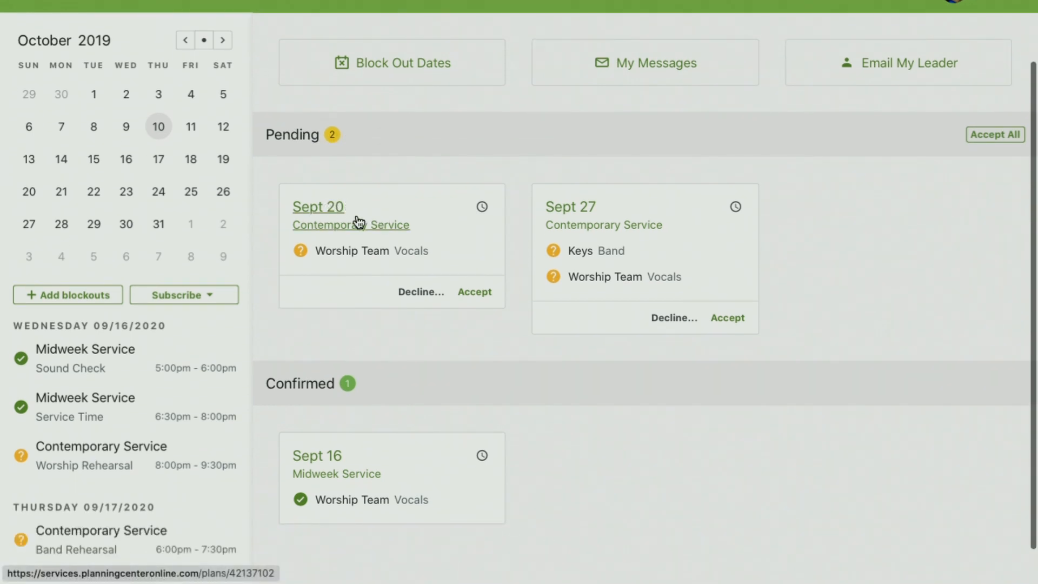
mouse_move(412, 264)
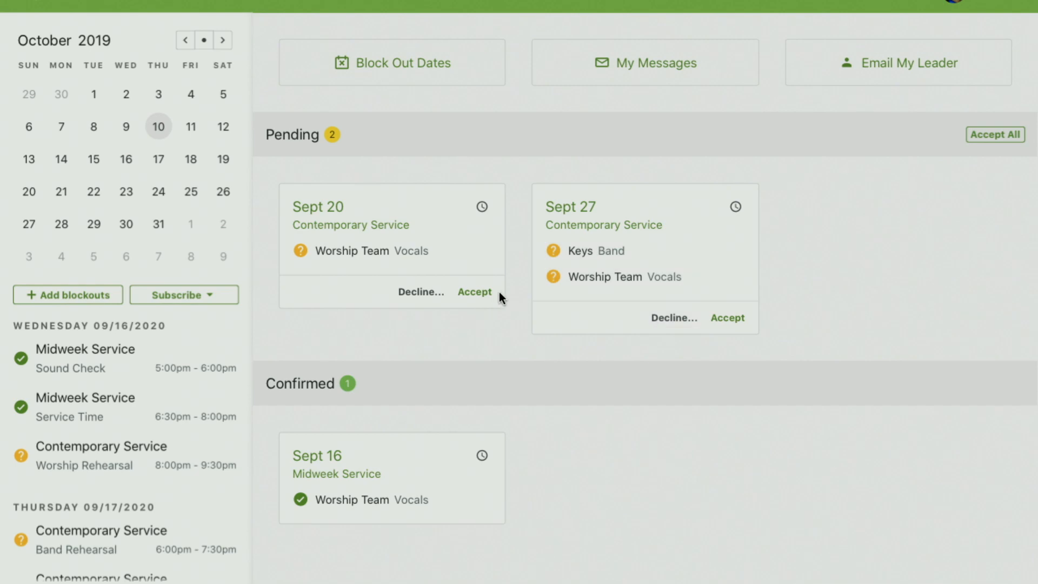
left_click(418, 295)
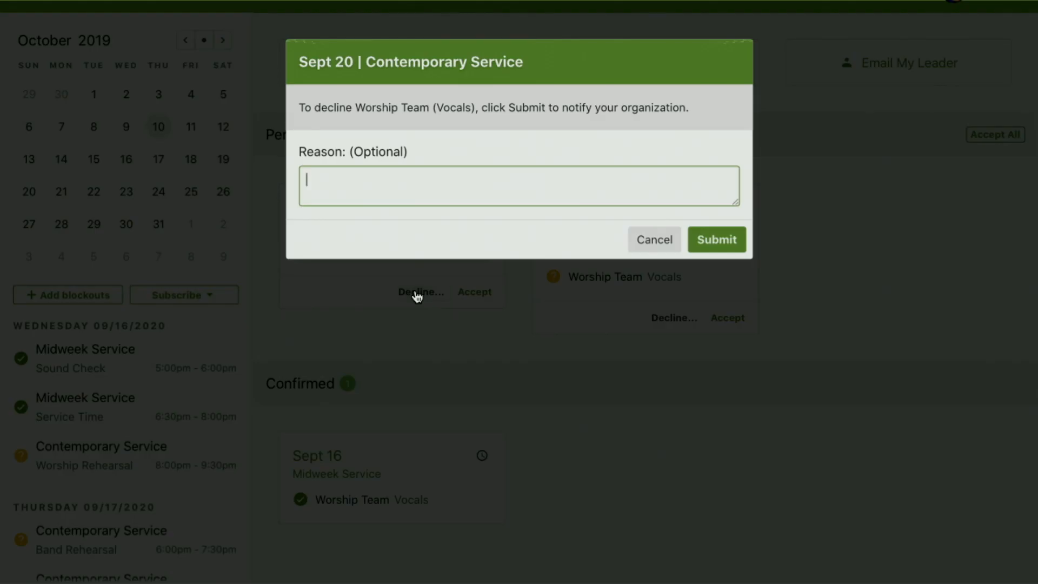
left_click(651, 243)
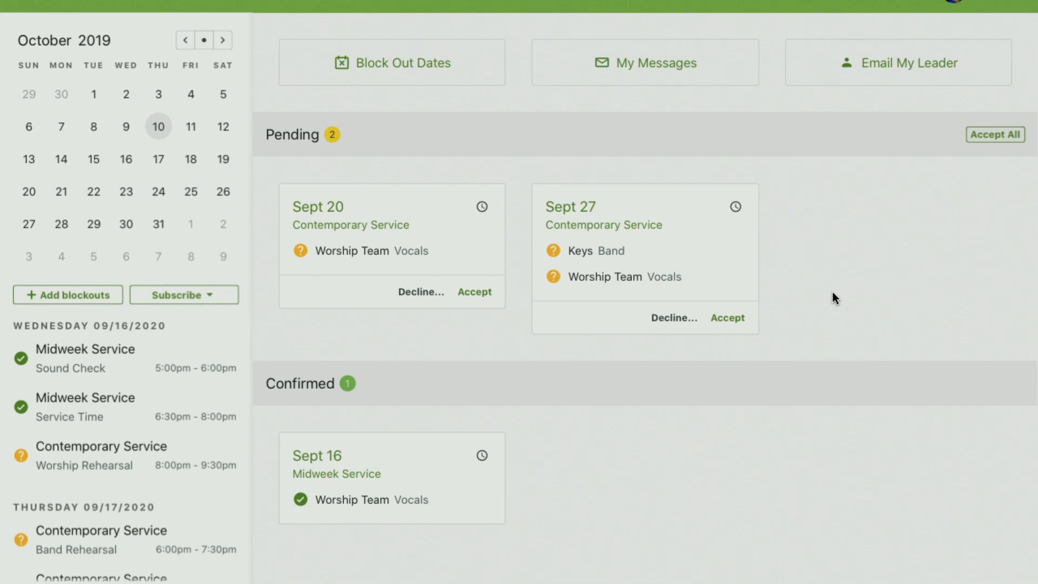
Step: Include the other household member's schedule in My Schedule and look over the combined pending and confirmed requests
scroll(816, 255, "up", 2)
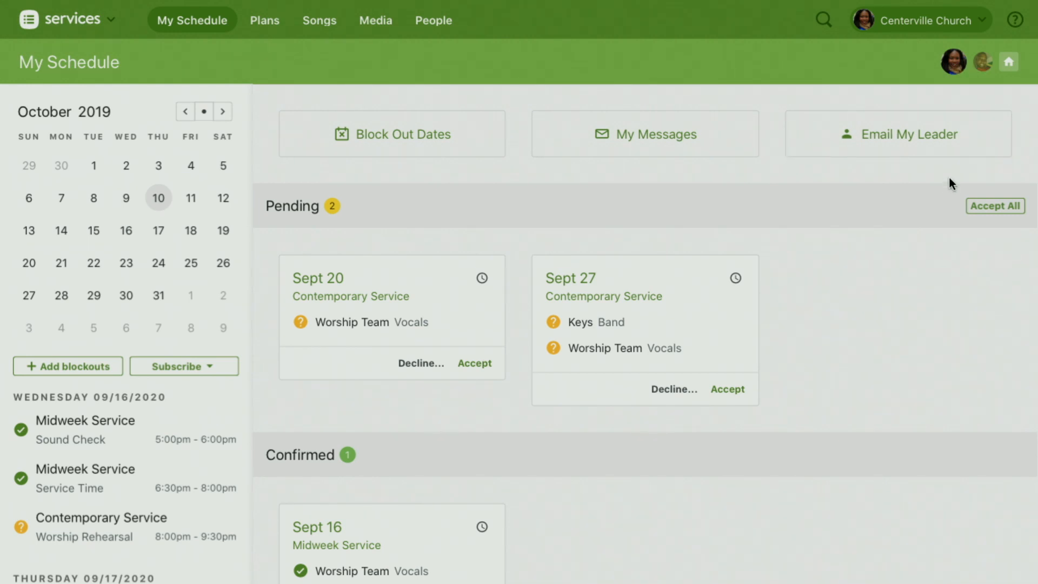
left_click(984, 63)
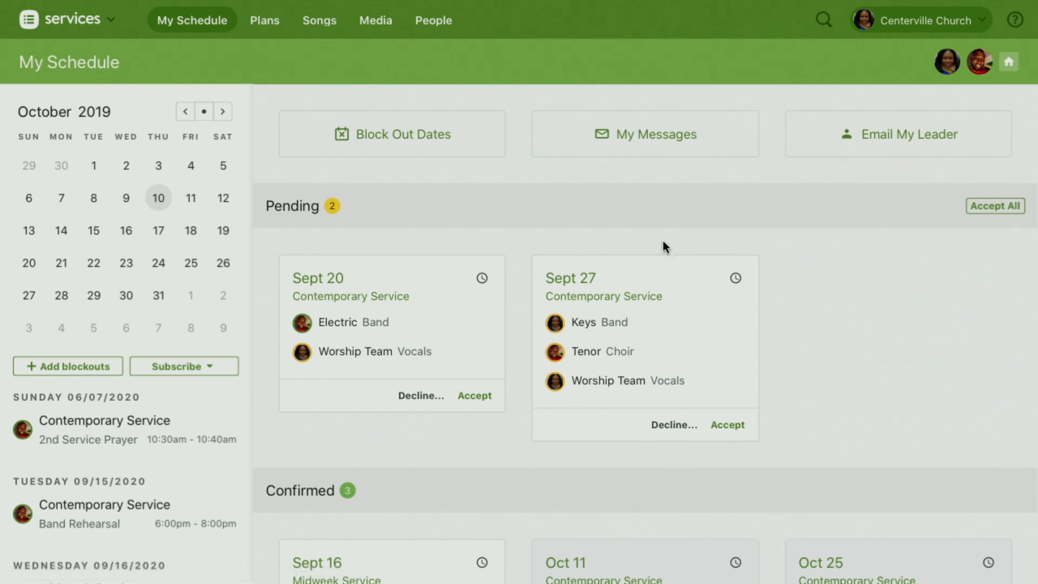
scroll(599, 237, "down", 2)
mouse_move(343, 212)
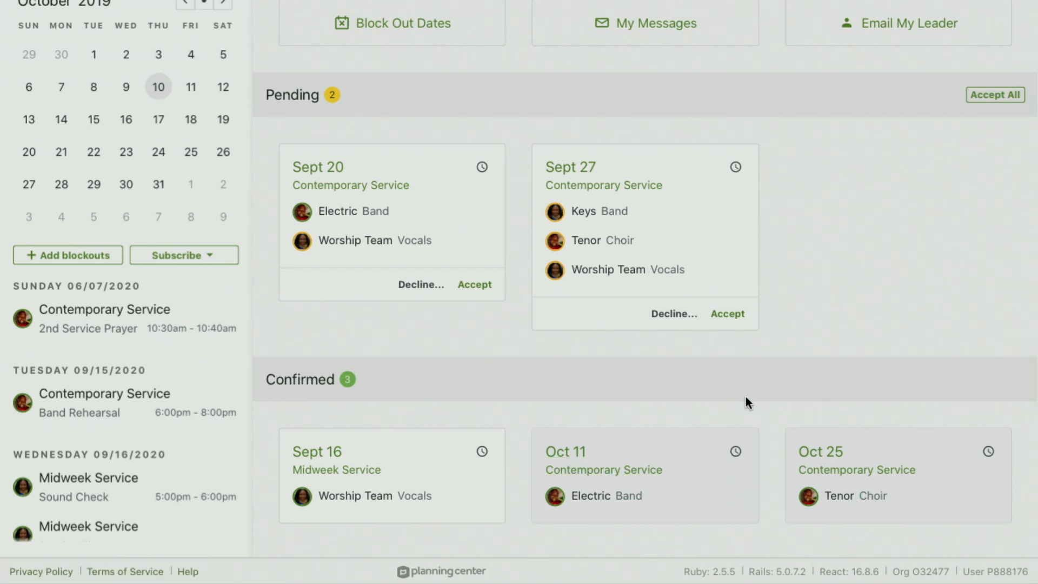
scroll(864, 254, "up", 2)
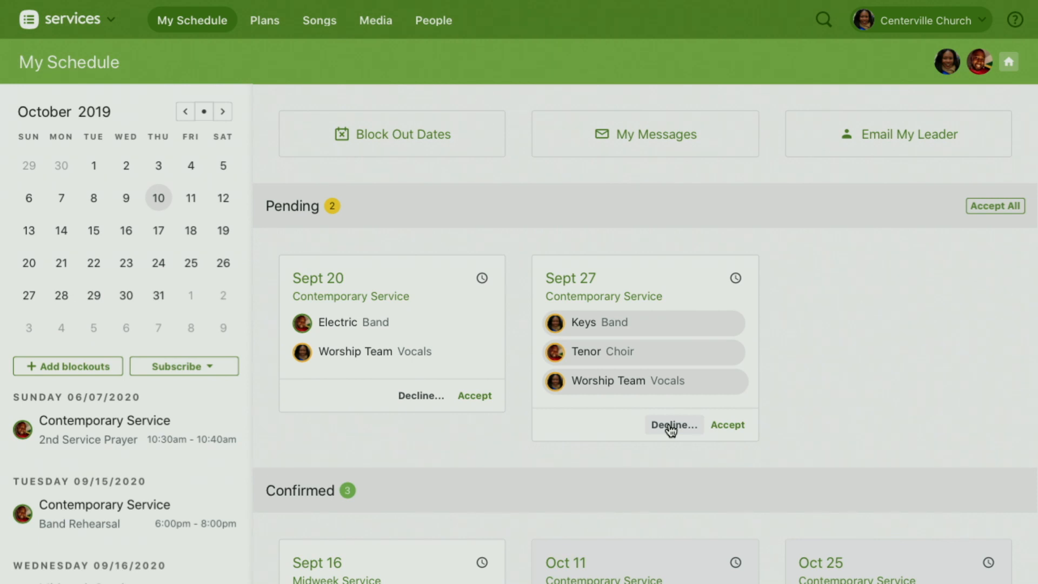
Step: Examine the individual accept and decline options for each position in the pending Sept 27 Contemporary Service request
mouse_move(598, 347)
mouse_move(591, 393)
mouse_move(594, 328)
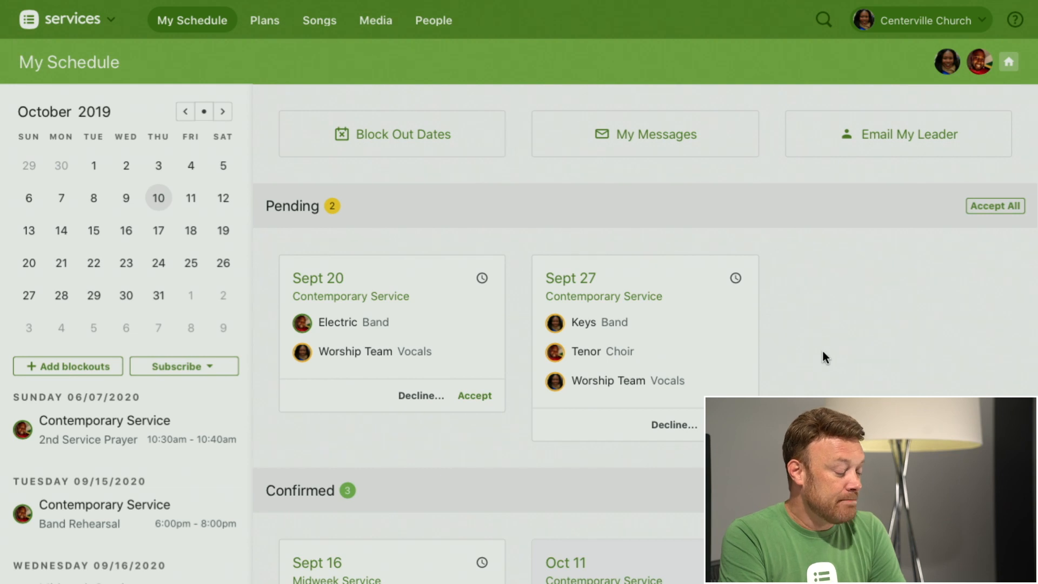
scroll(823, 352, "down", 2)
mouse_move(616, 270)
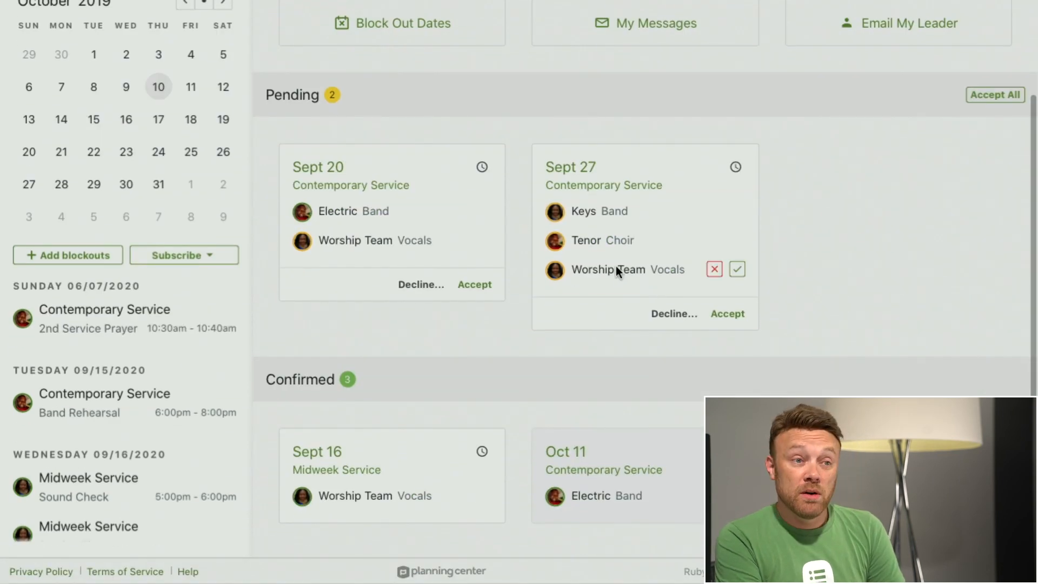
scroll(728, 158, "up", 2)
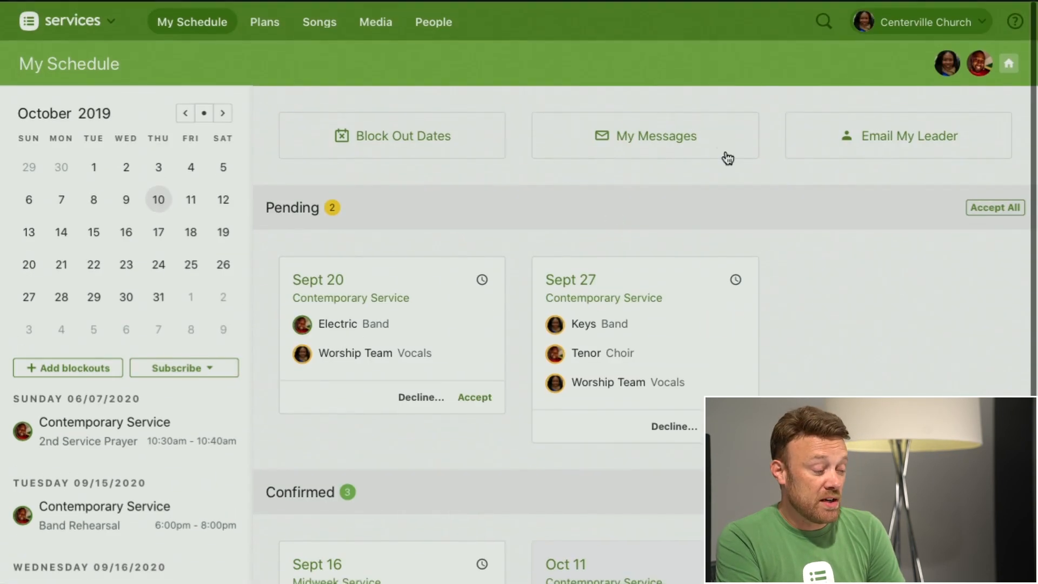
scroll(895, 290, "down", 1)
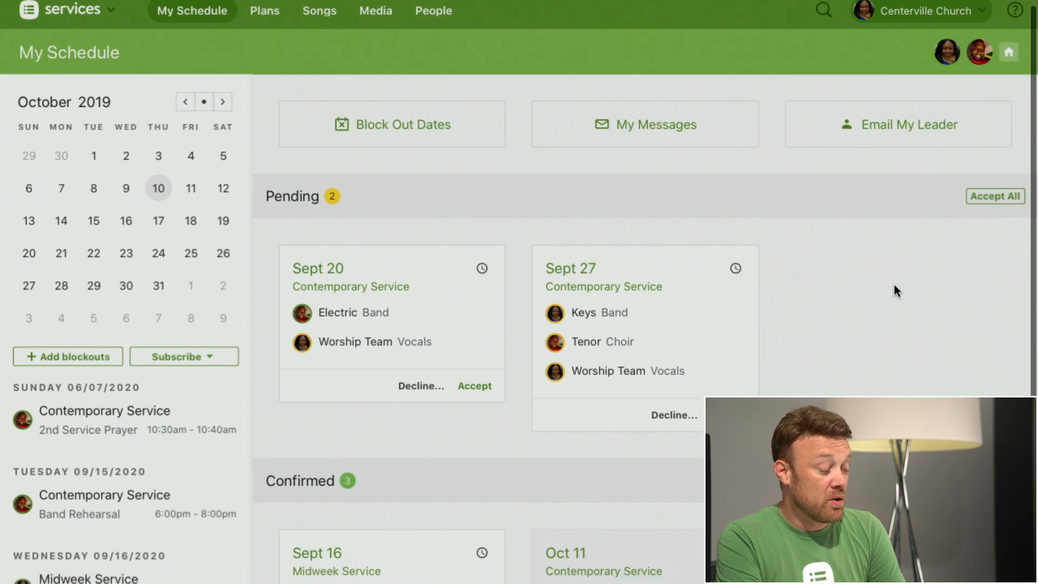
scroll(893, 291, "down", 1)
mouse_move(592, 245)
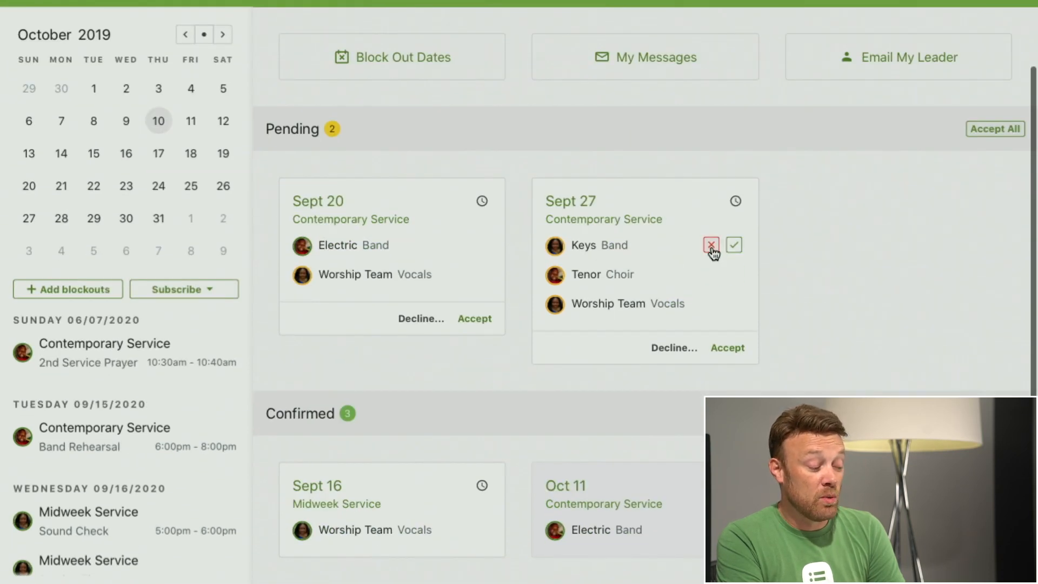
mouse_move(660, 273)
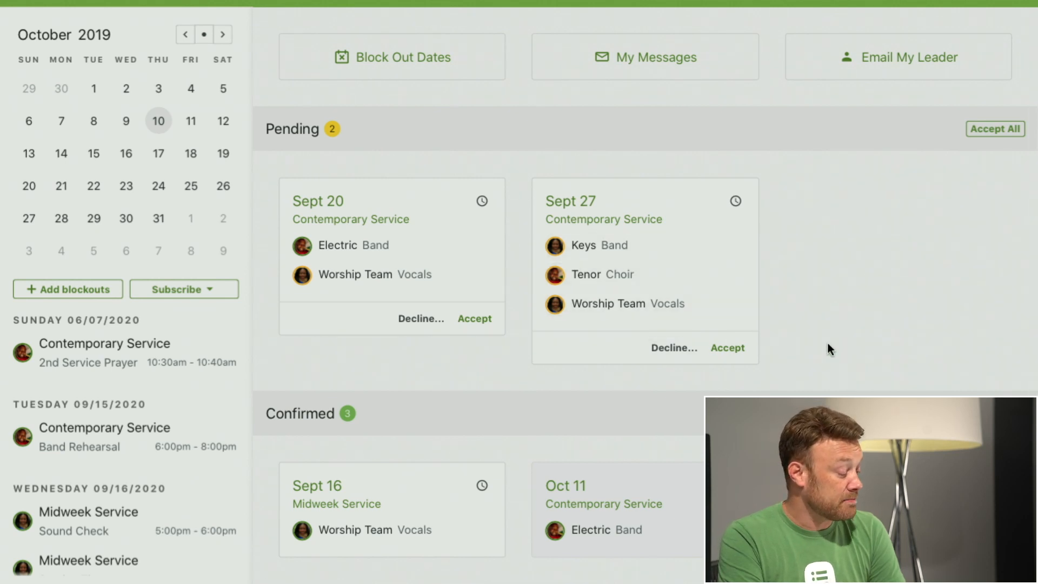
Step: Draft an all-day blockout for both household members from Oct 21 to Oct 26, 2019 with the reason "family", and discard it
scroll(830, 349, "up", 2)
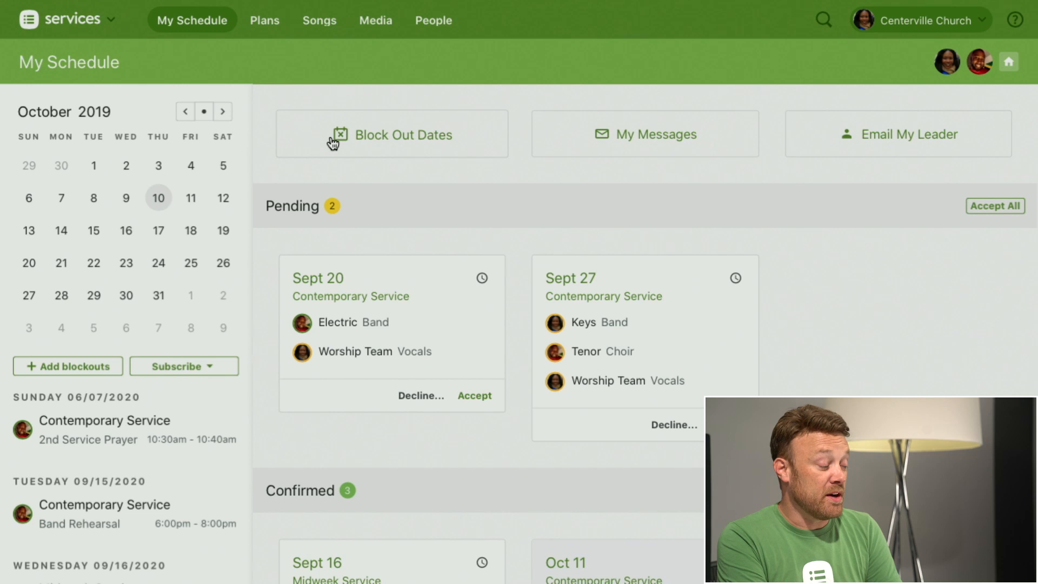
left_click(405, 137)
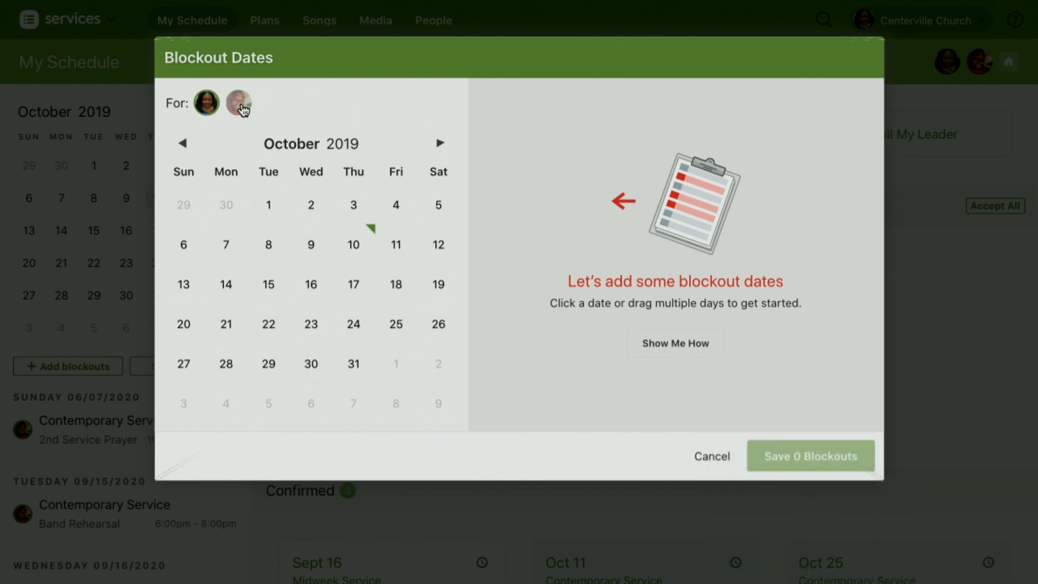
left_click(241, 107)
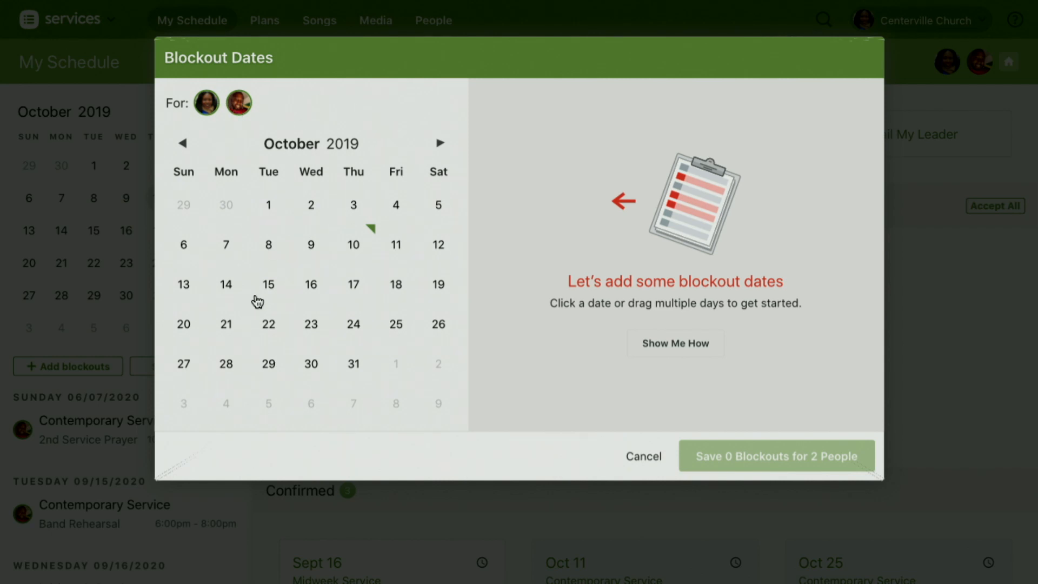
left_click_drag(227, 327, 438, 325)
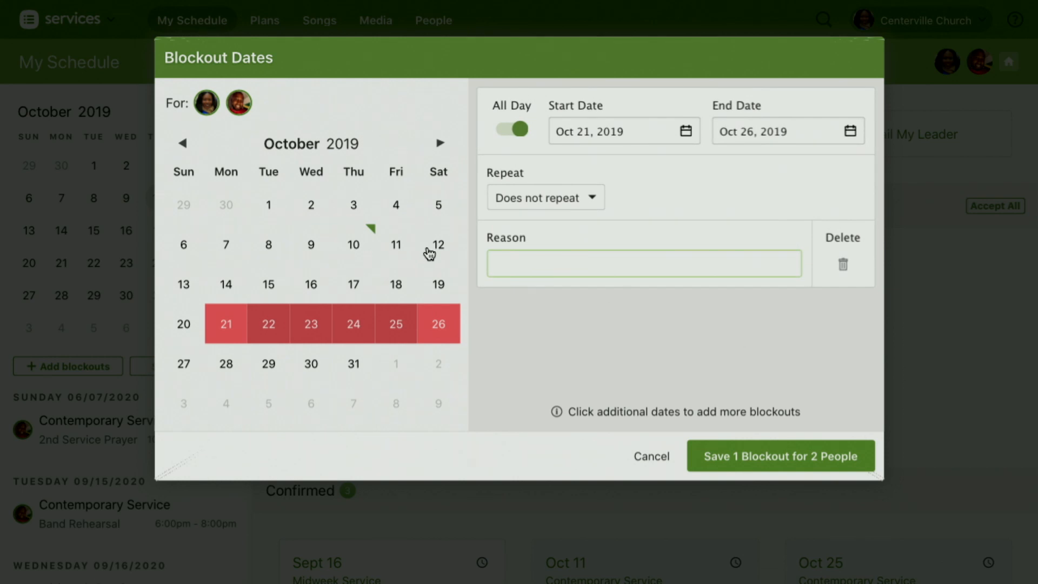
type("famil")
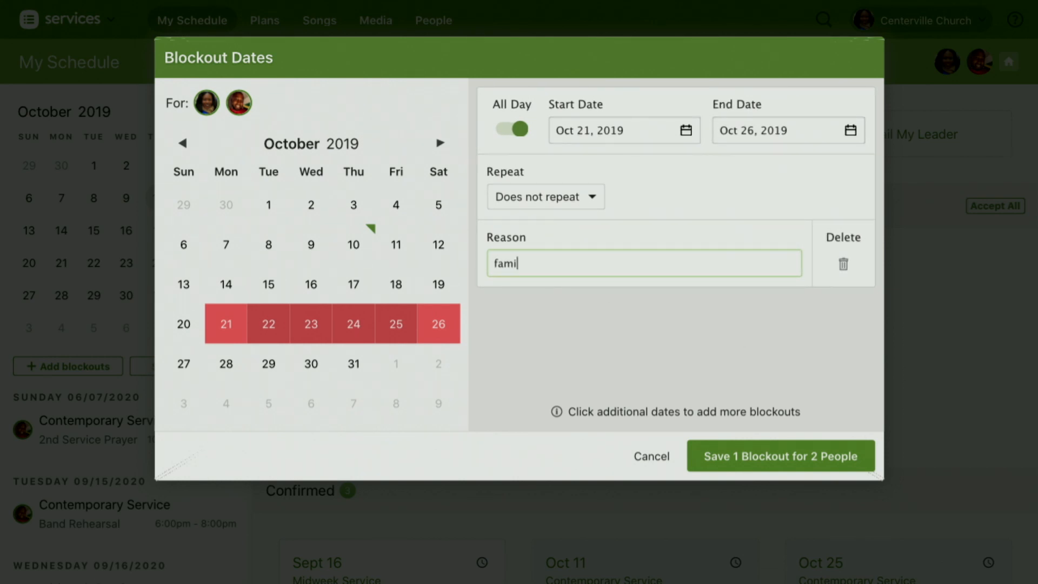
type("y")
left_click(651, 459)
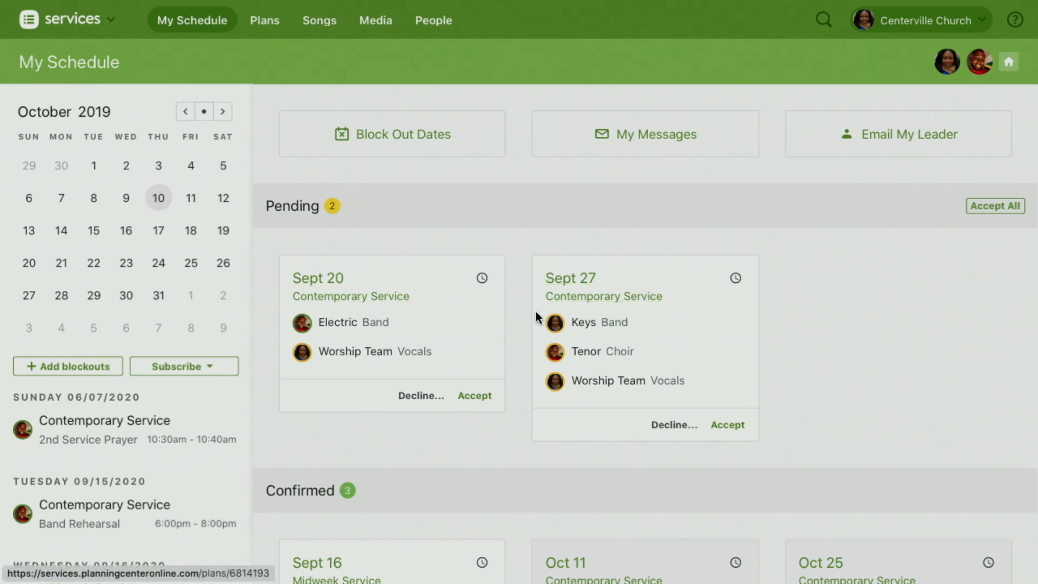
Step: View the calendar subscription options for the combined schedule and dismiss them
scroll(535, 314, "down", 2)
scroll(564, 417, "up", 2)
scroll(564, 416, "down", 2)
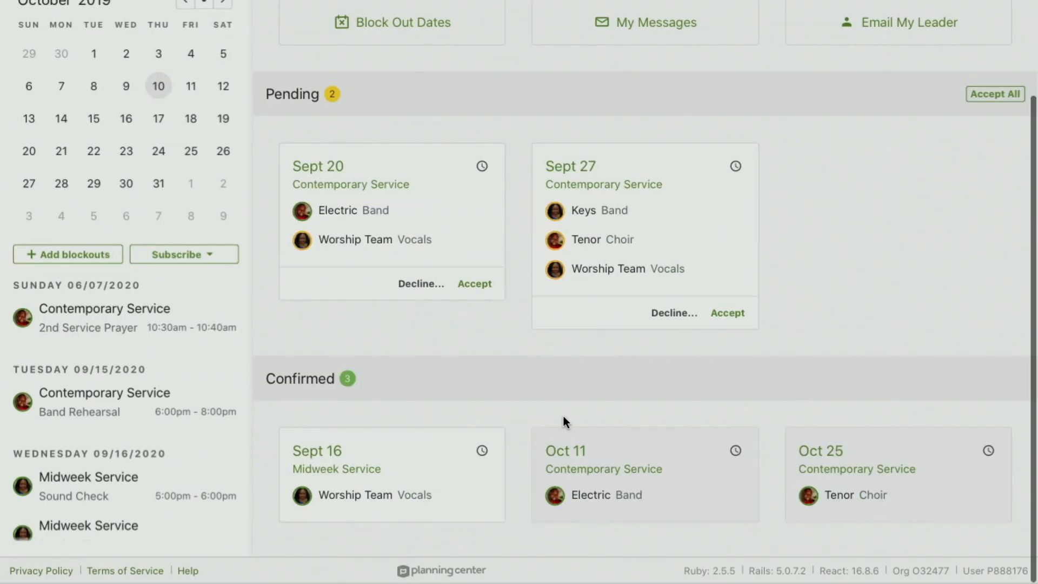
left_click(187, 256)
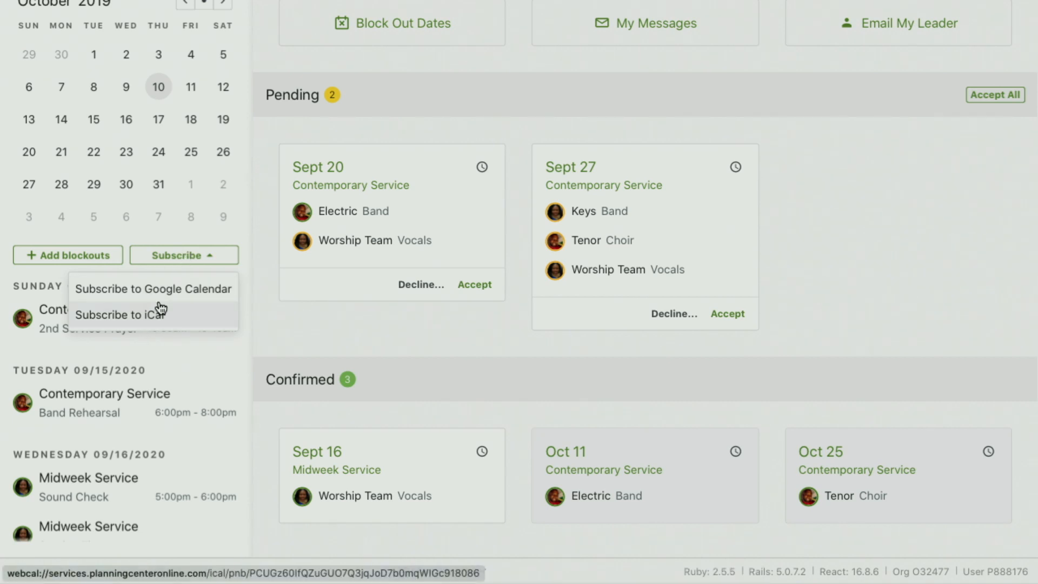
left_click(253, 270)
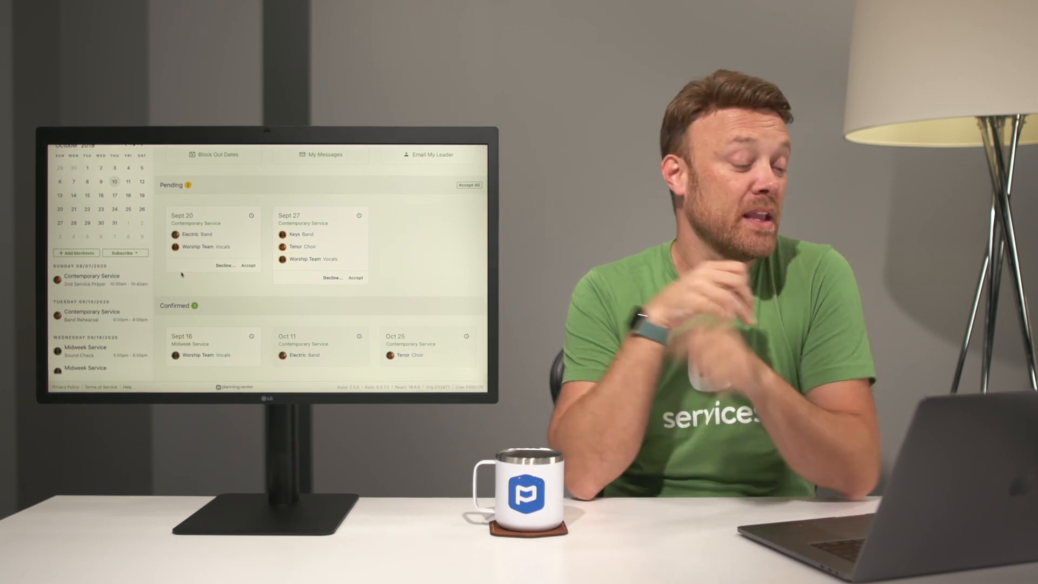
Step: Go to the plans overview, open the Contemporary Service type's Teams page, and look over its team list
scroll(181, 275, "up", 3)
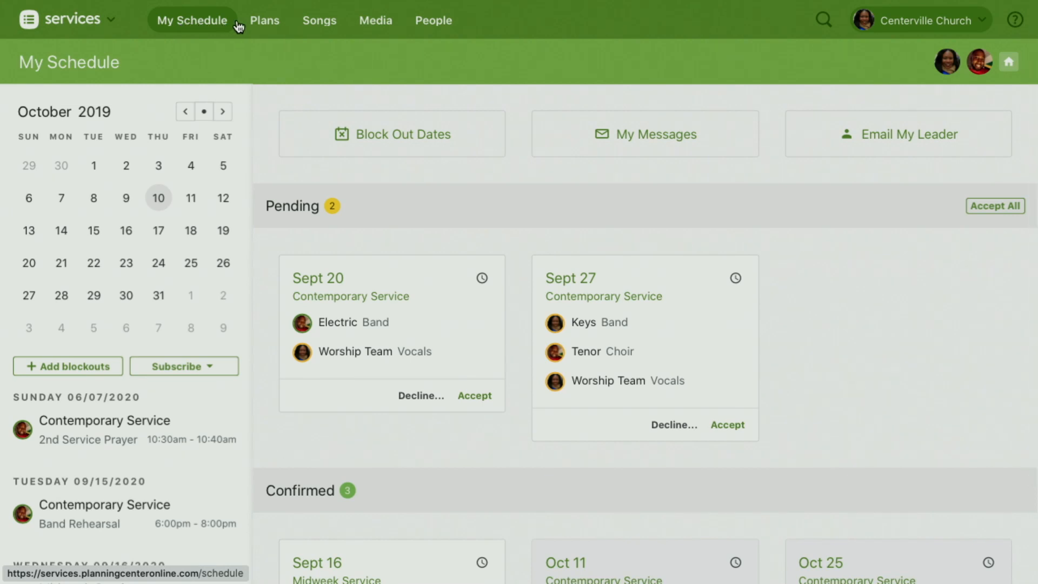
mouse_move(270, 24)
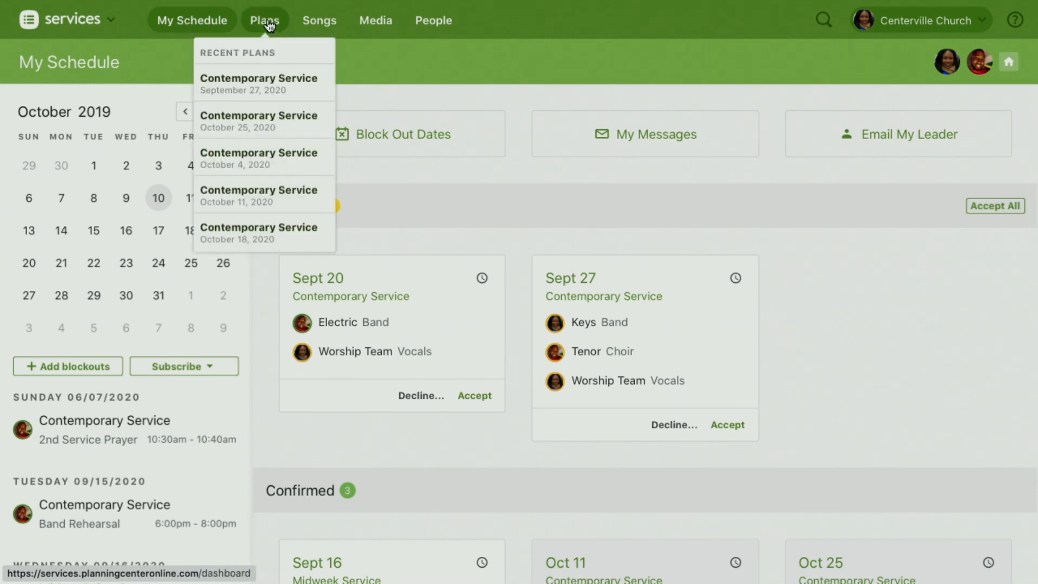
left_click(270, 24)
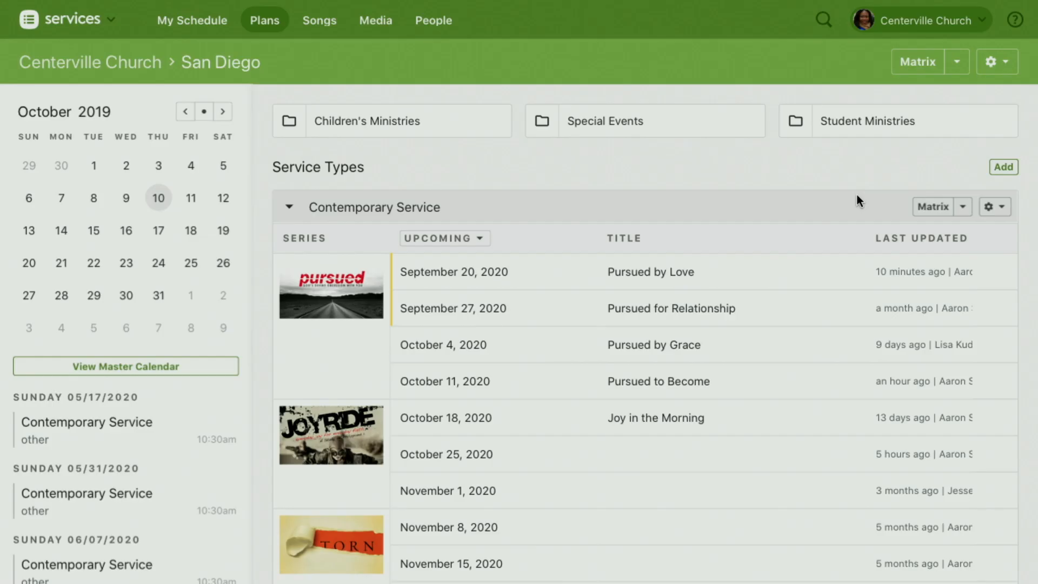
left_click(992, 211)
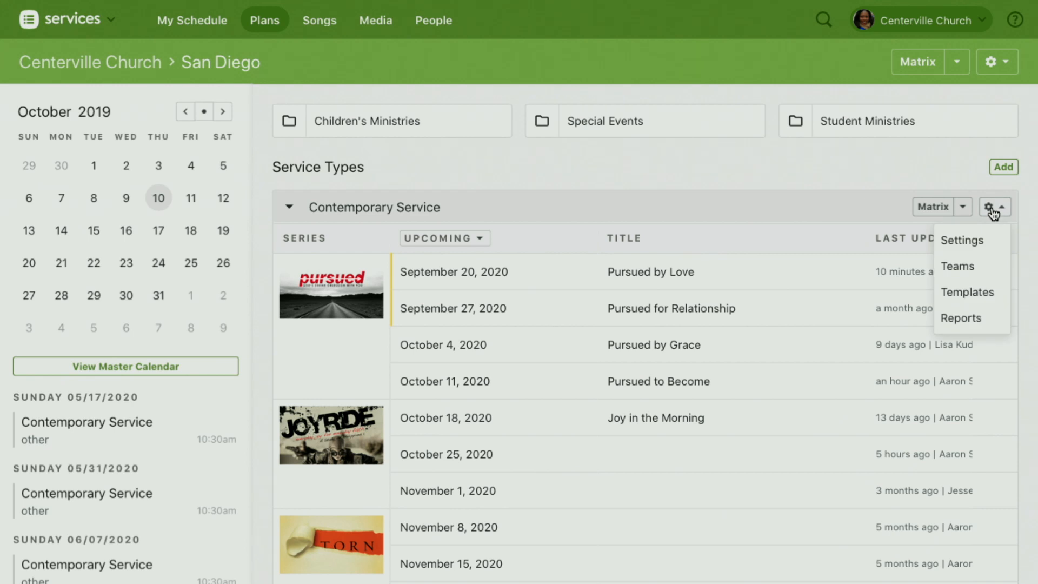
left_click(959, 267)
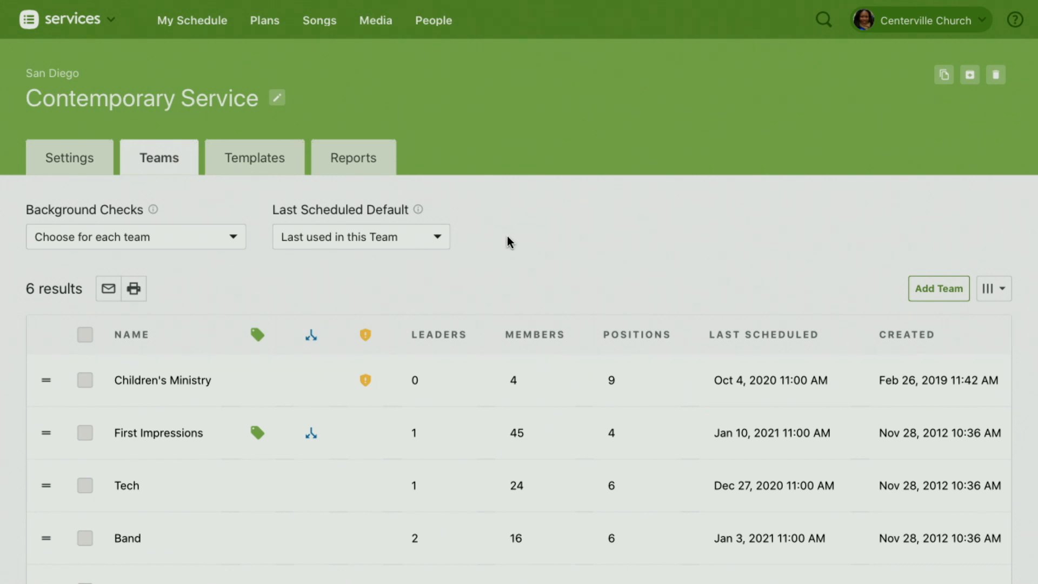
scroll(507, 241, "down", 5)
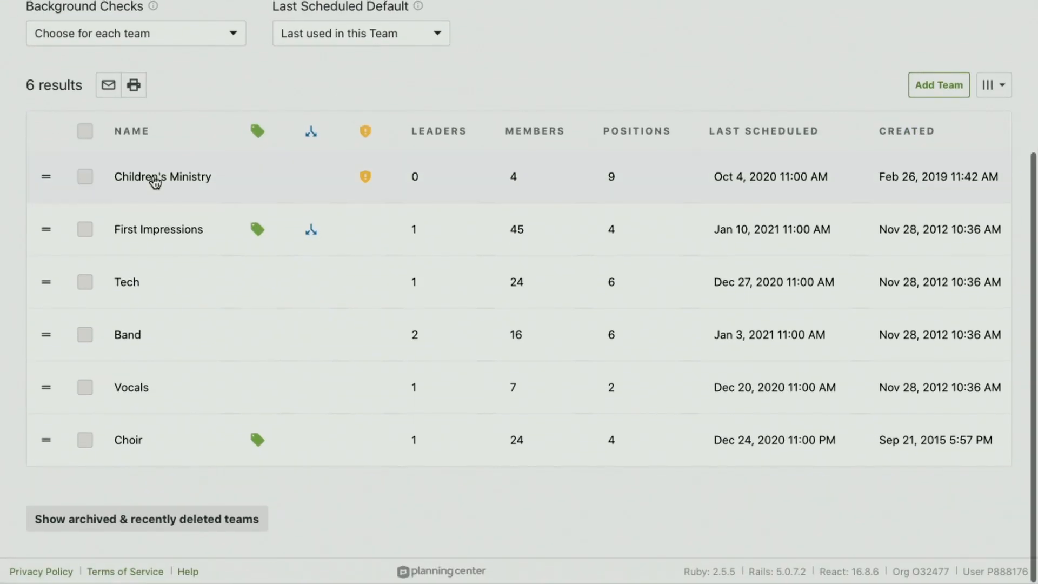
scroll(173, 268, "up", 1)
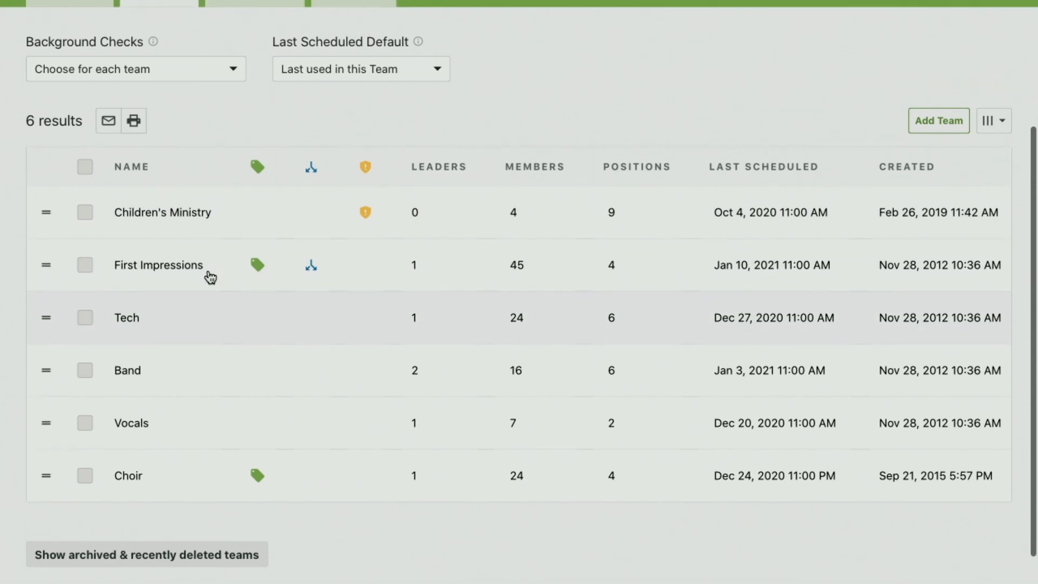
Step: Add a new team named "Security" to Contemporary Service, with its members split between multiple service times
scroll(162, 462, "down", 1)
scroll(162, 463, "up", 3)
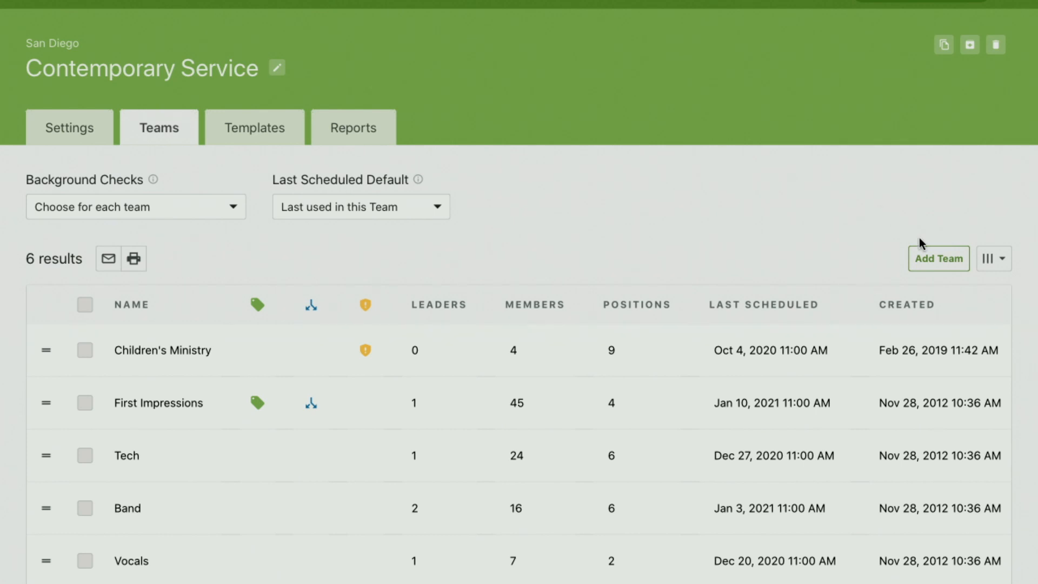
left_click(943, 264)
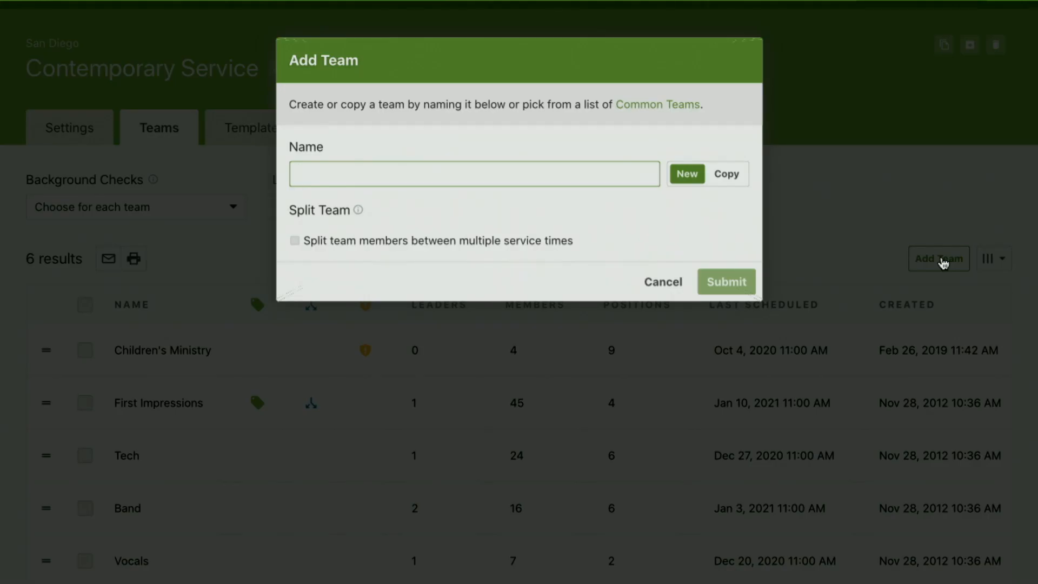
type("Se")
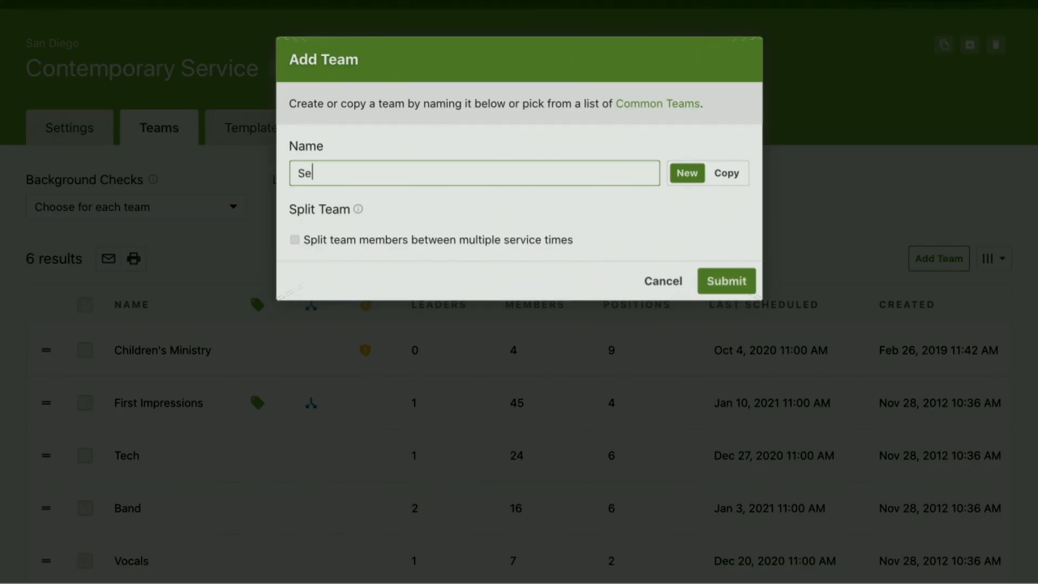
type("curity")
left_click(295, 241)
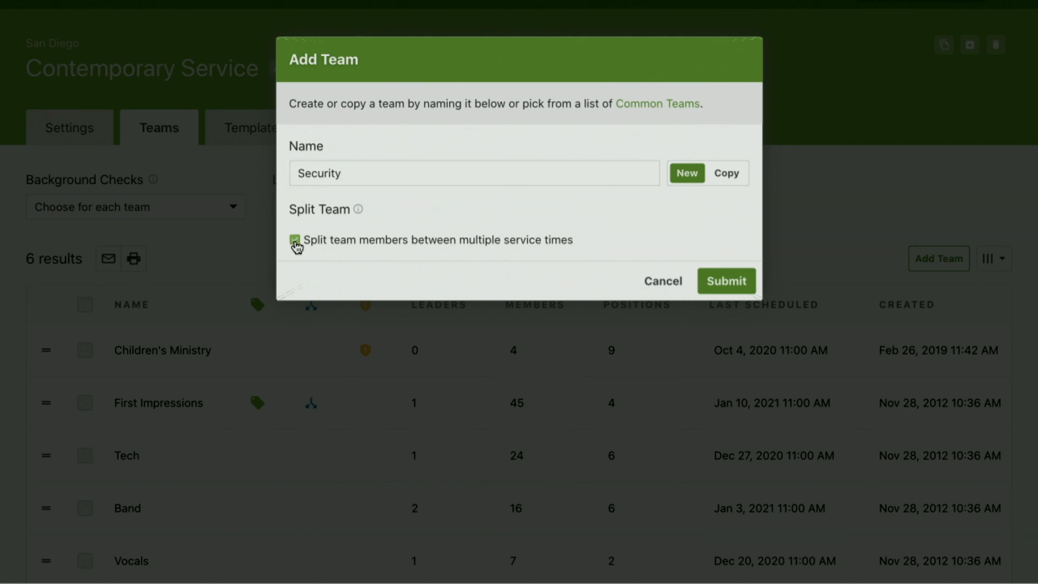
left_click(737, 281)
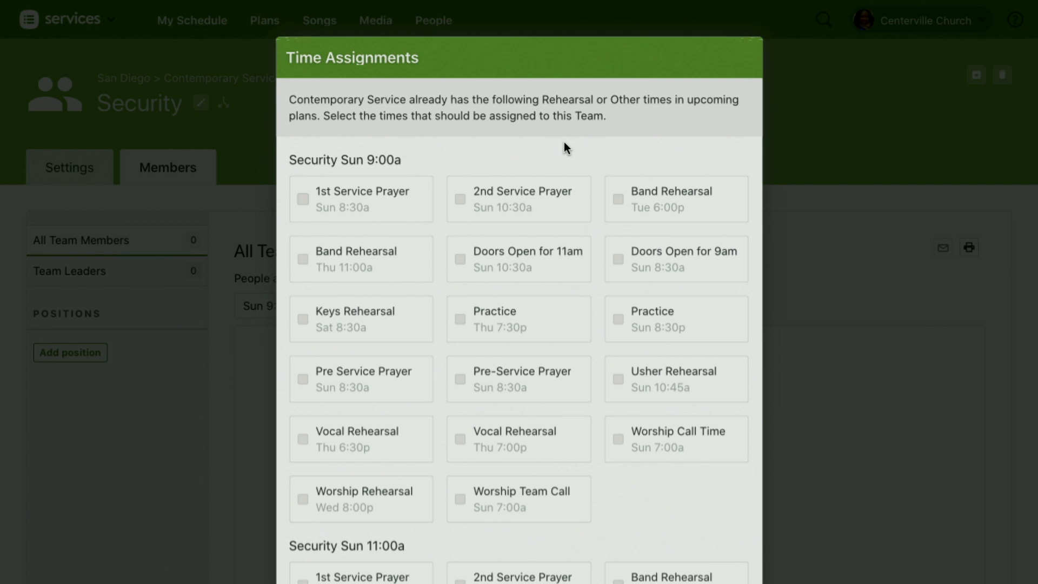
Step: Look over the rehearsal and other time assignments offered for Security Sun 9:00a and Sun 11:00a, and dismiss them without assigning any
scroll(564, 142, "down", 2)
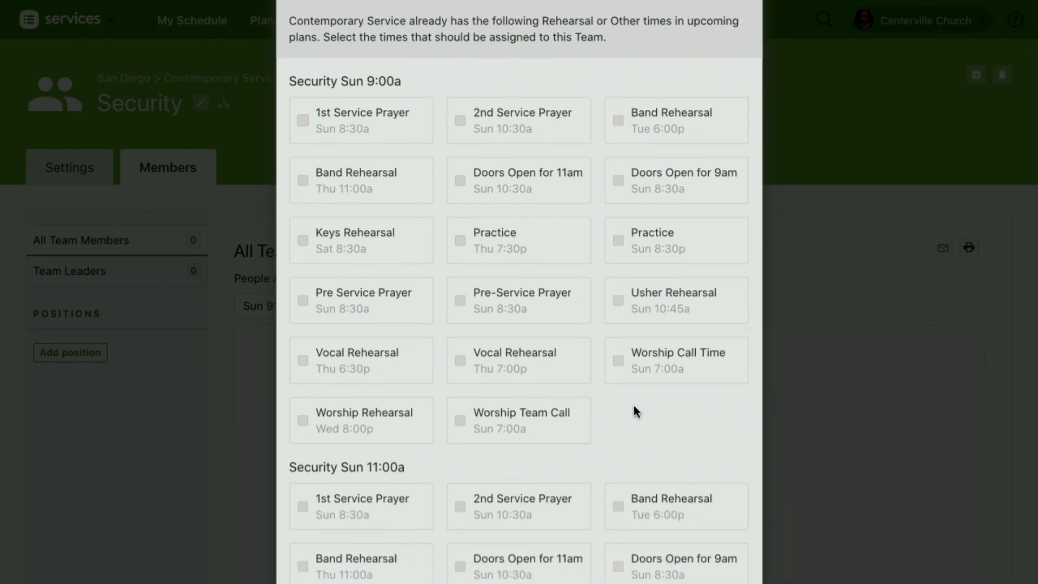
scroll(634, 409, "down", 7)
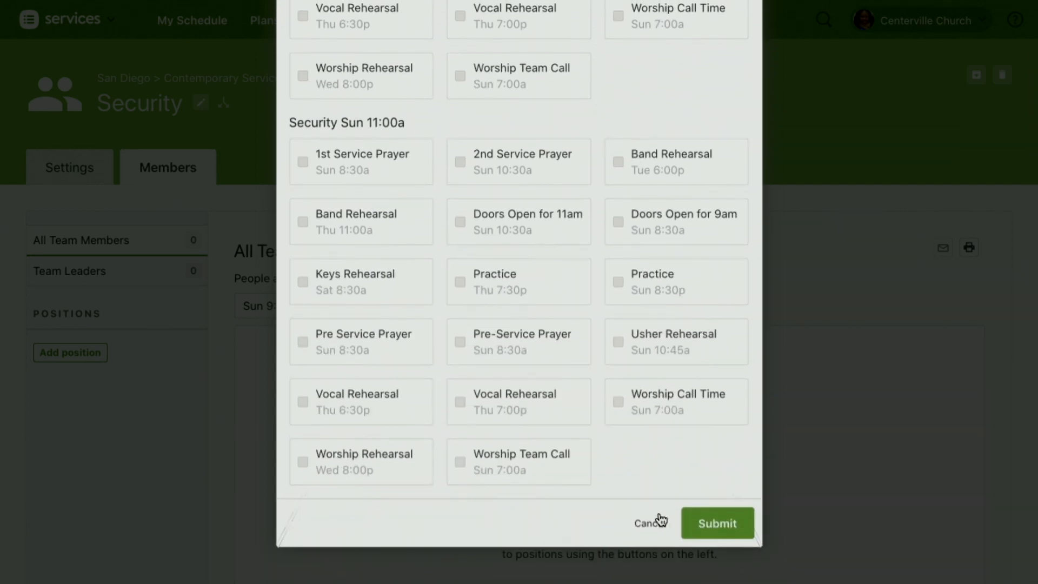
left_click(649, 523)
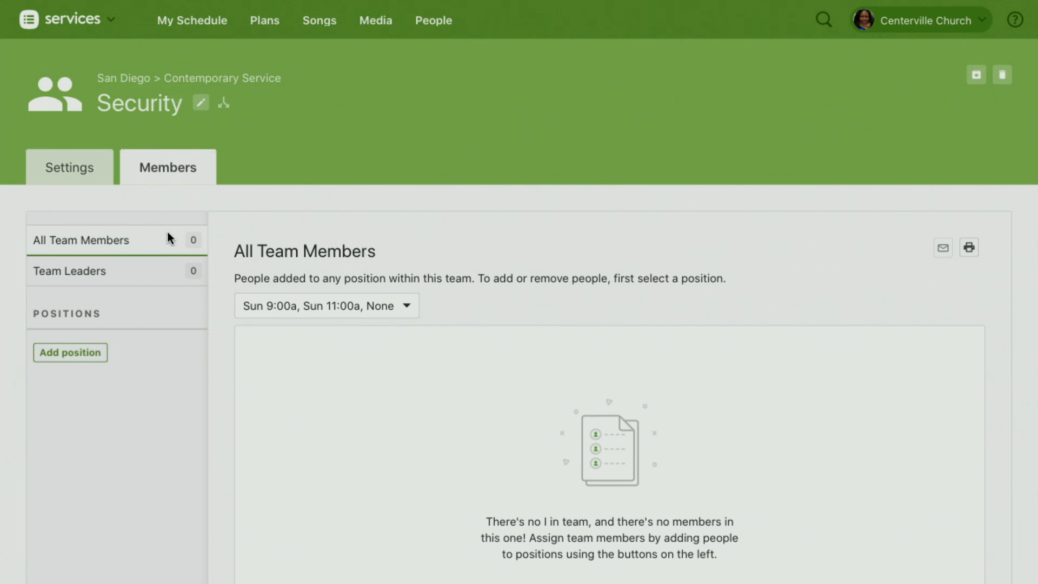
Step: Add two positions named "Inside" and "Outside" to the Security team
scroll(235, 372, "down", 3)
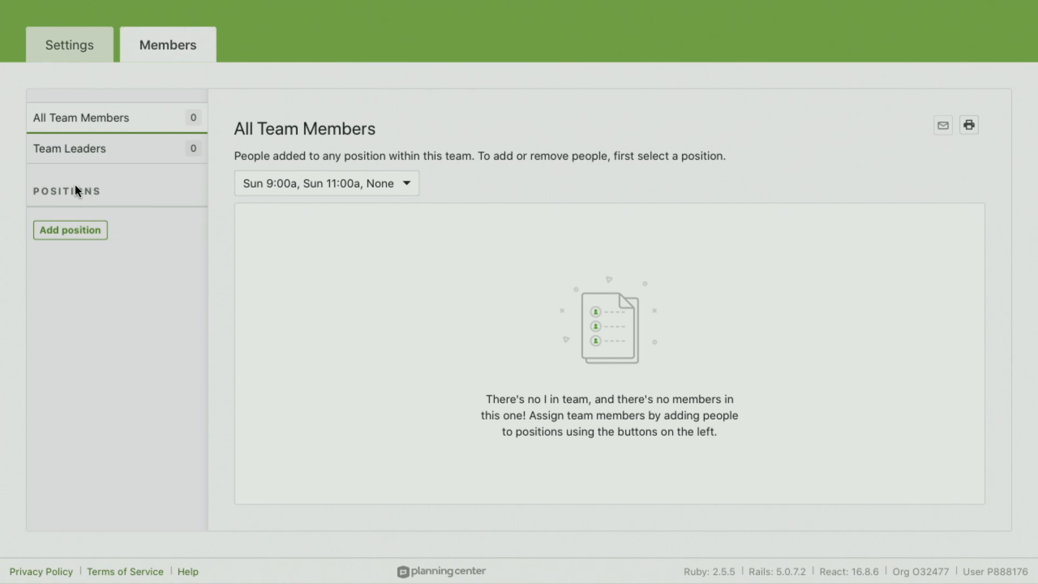
left_click(72, 232)
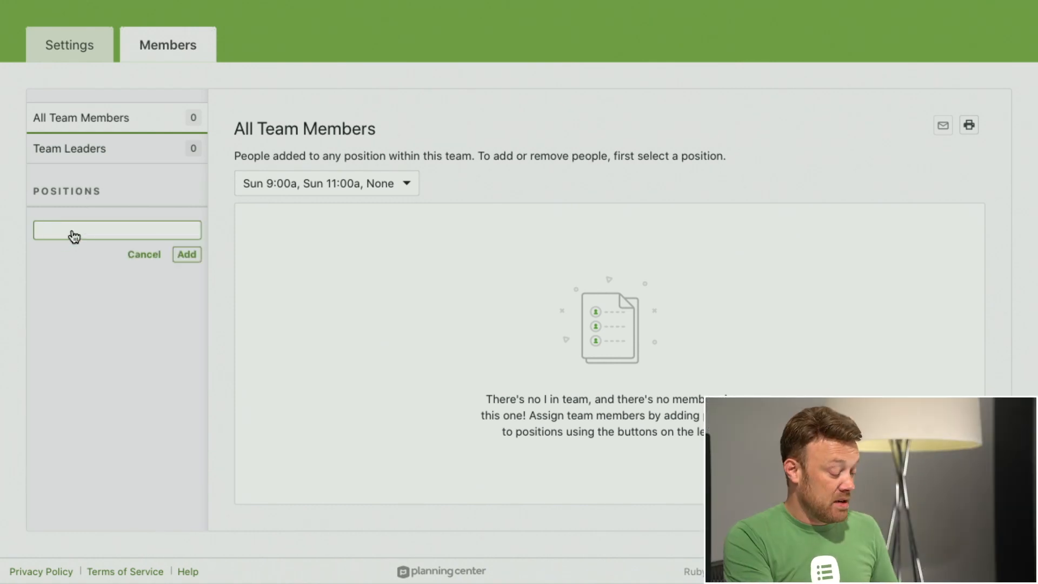
type("Inside")
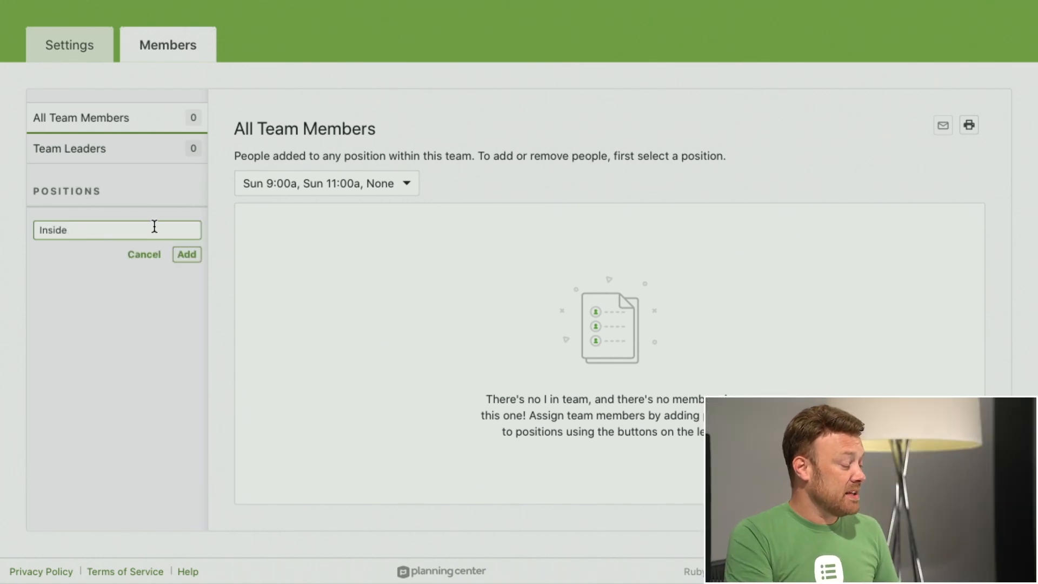
left_click(193, 249)
left_click(69, 393)
type("Outside")
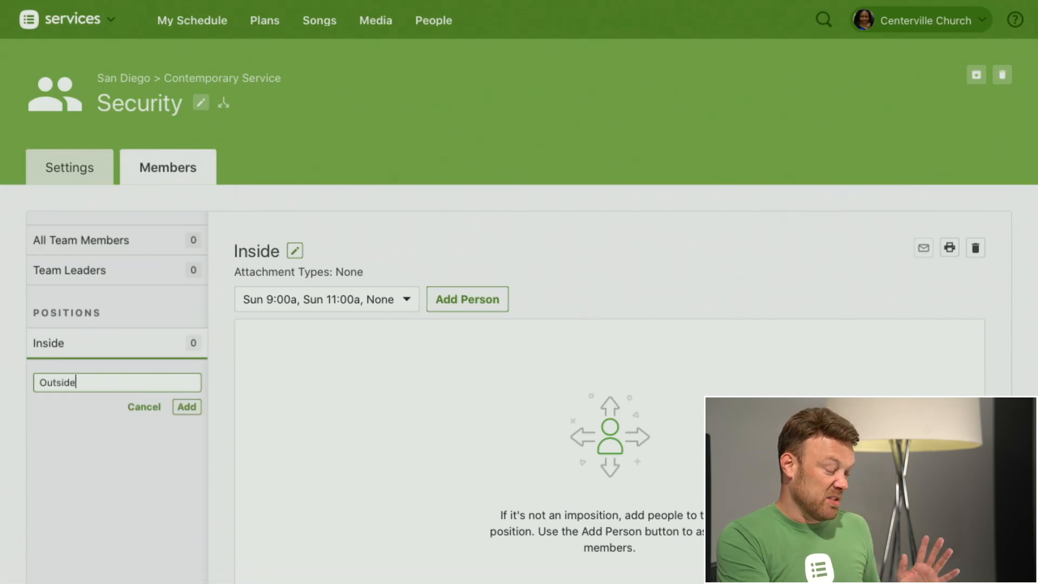
key("Return")
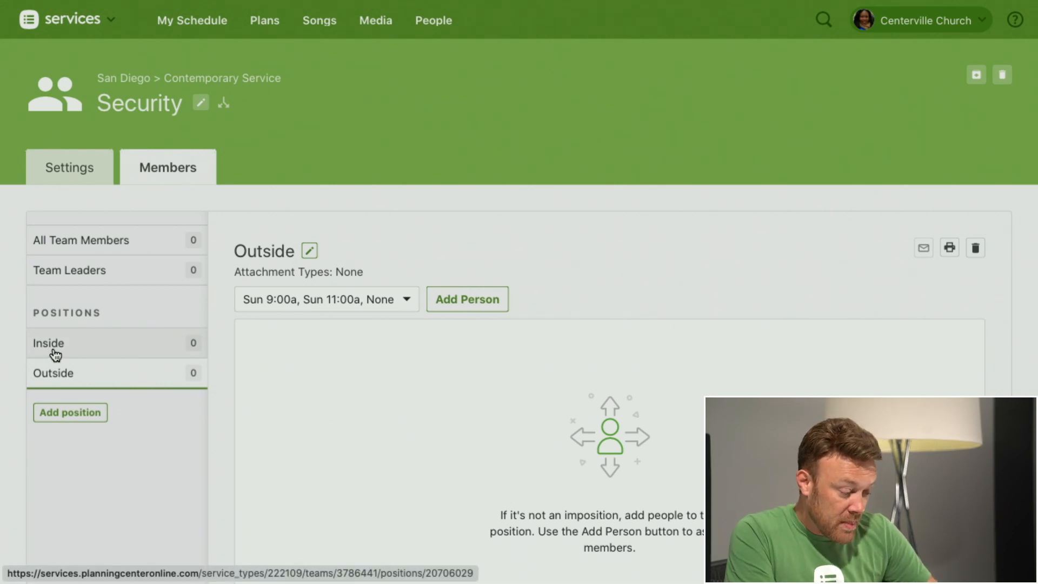
Step: Find an existing person by name and add them to the Security team's Inside position
left_click(55, 354)
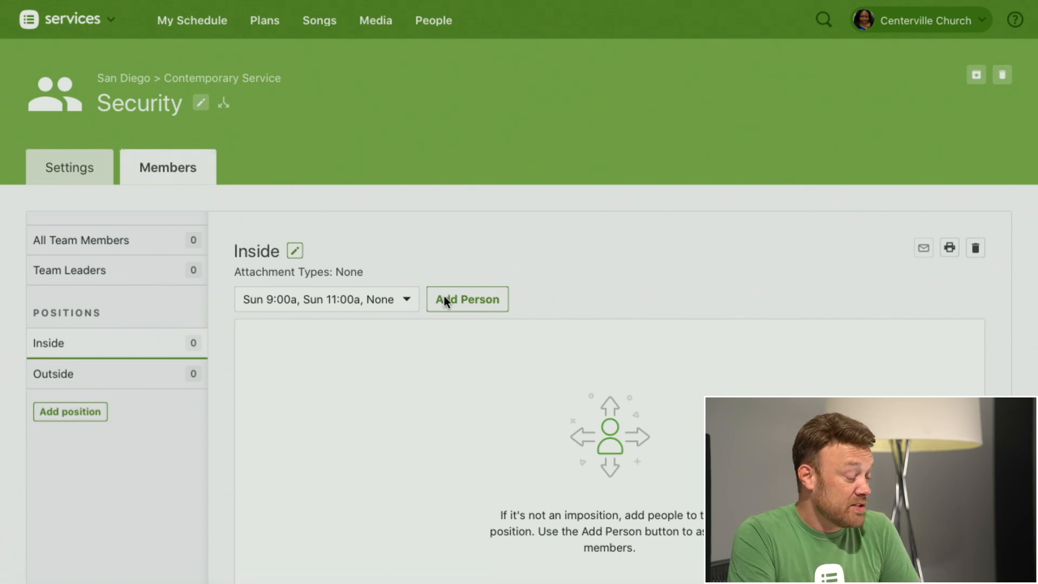
left_click(465, 306)
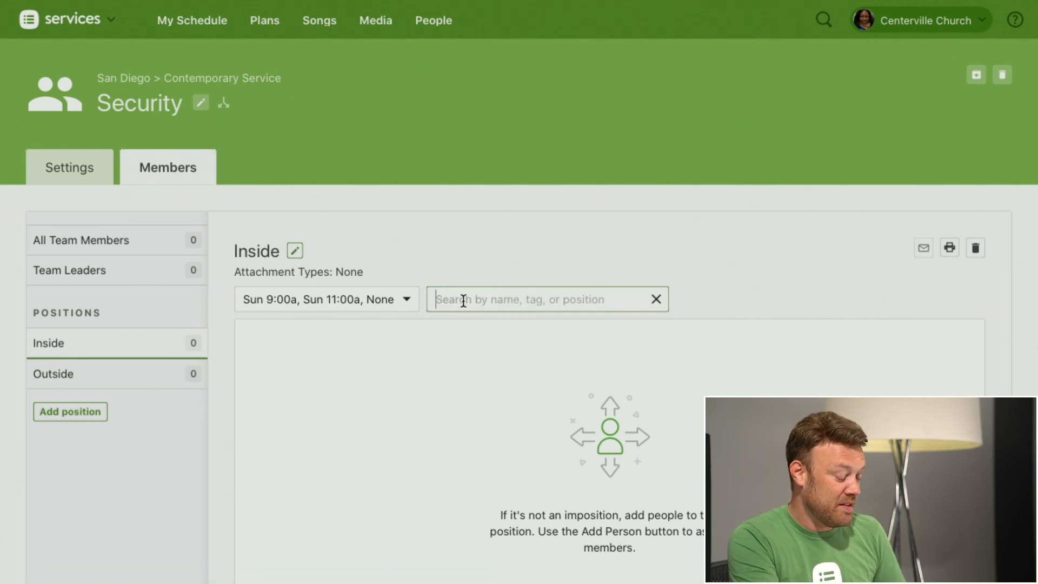
type("Tony S")
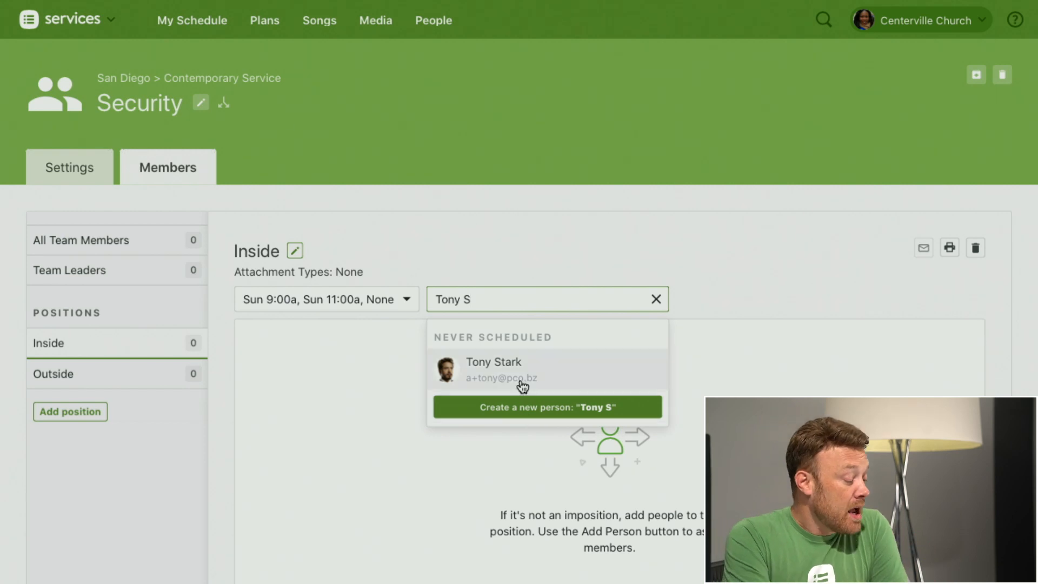
left_click(552, 371)
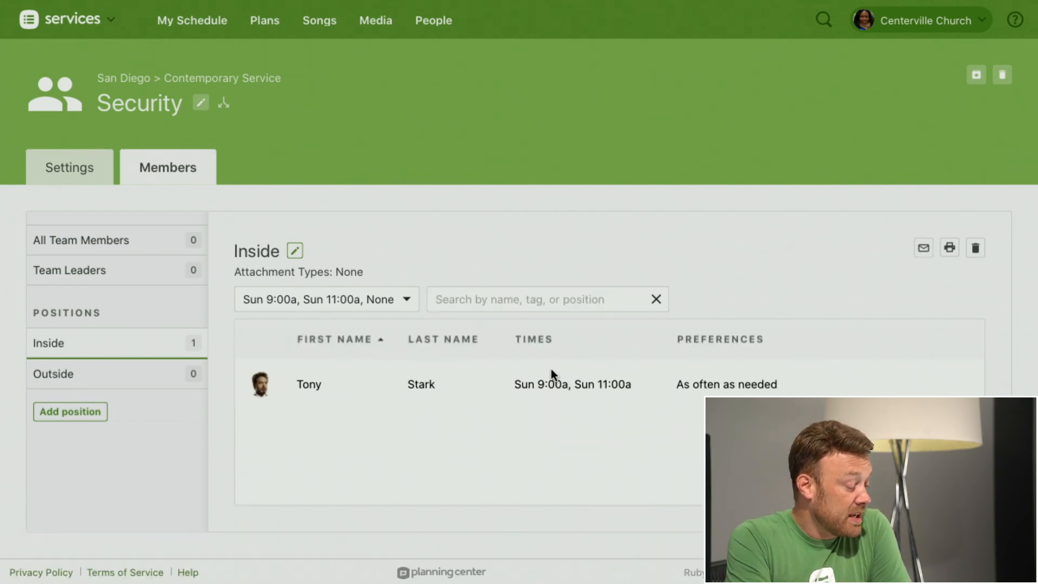
Step: Assign everyone from the Traditional Service's Security > Inside position to this team's Inside position
scroll(585, 199, "down", 1)
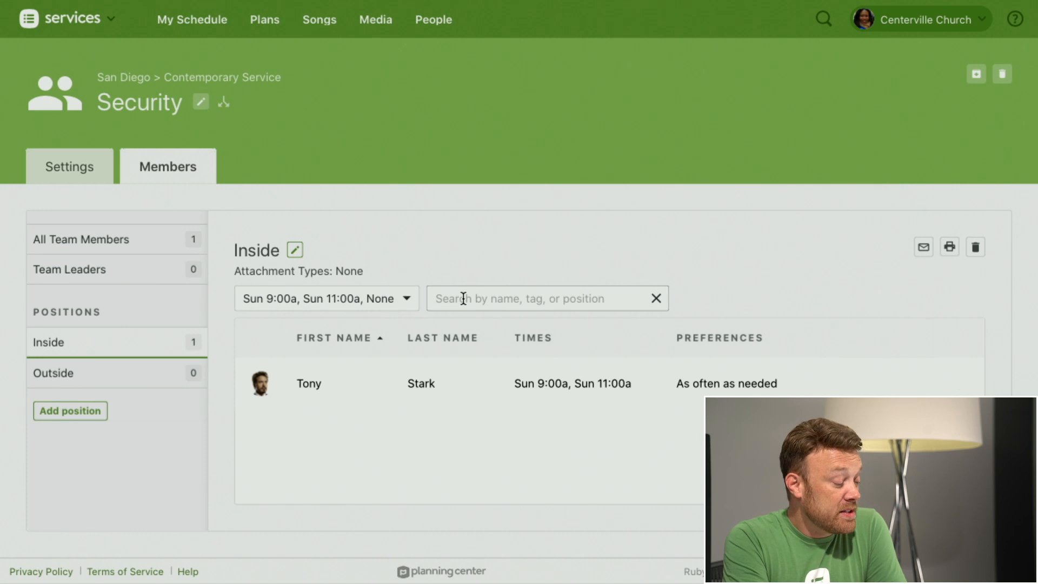
left_click(540, 299)
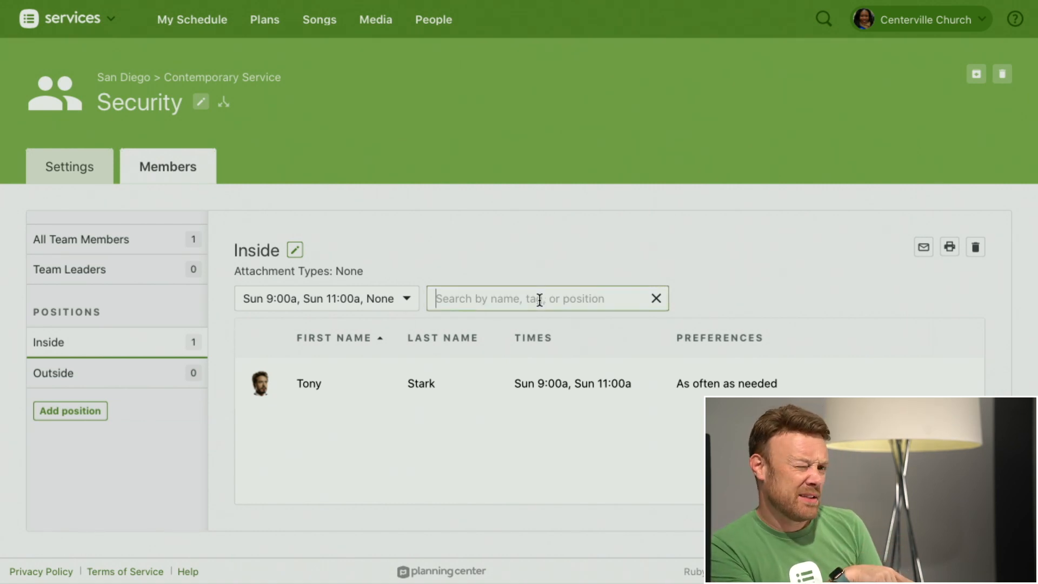
type("Inside")
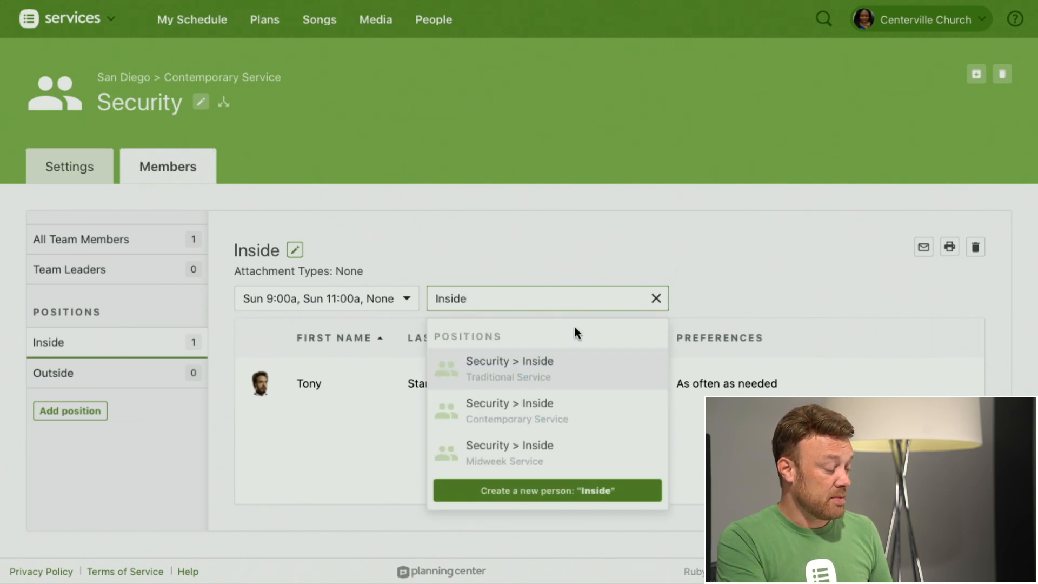
left_click(519, 378)
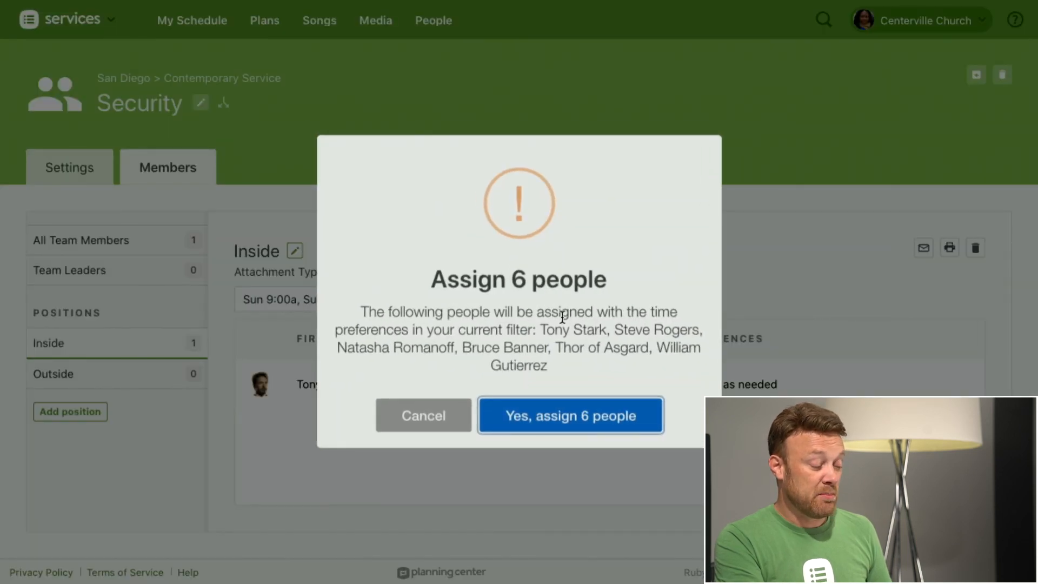
left_click(561, 424)
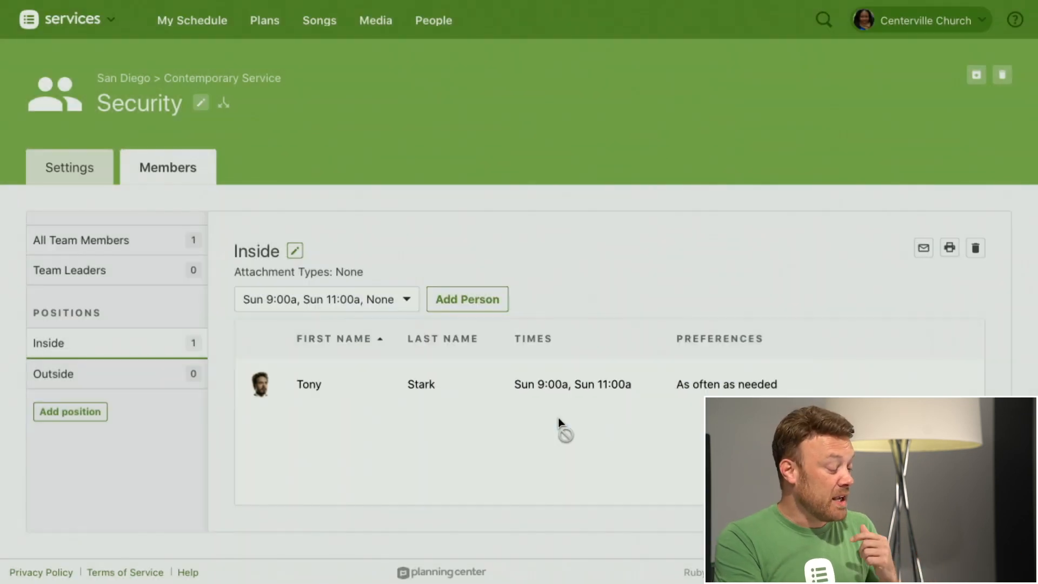
scroll(611, 227, "down", 3)
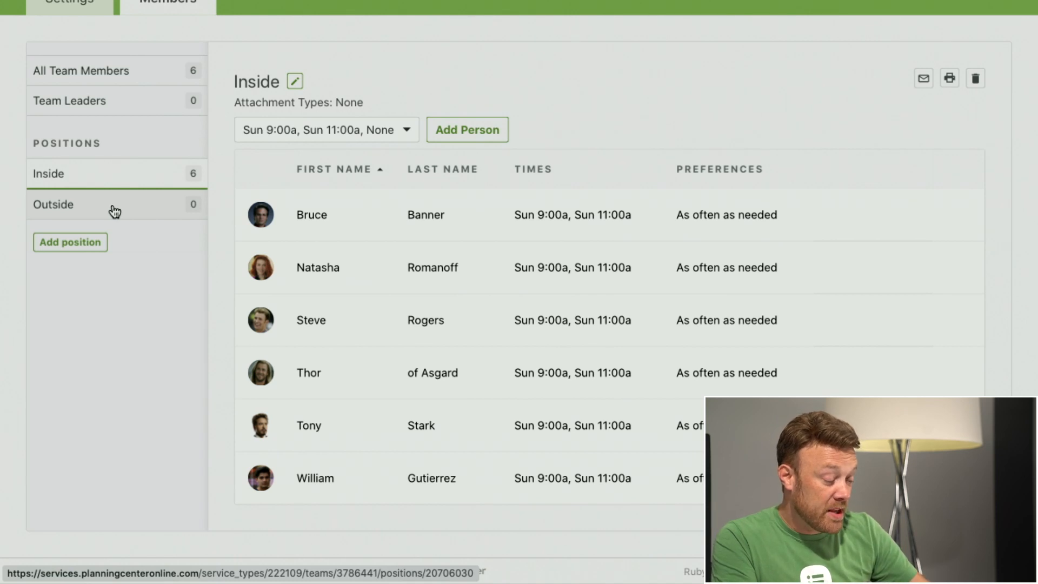
Step: Restrict the first listed Inside member's times to Sun 9:00a only, after a look at the Outside position
left_click(51, 208)
scroll(607, 273, "down", 3)
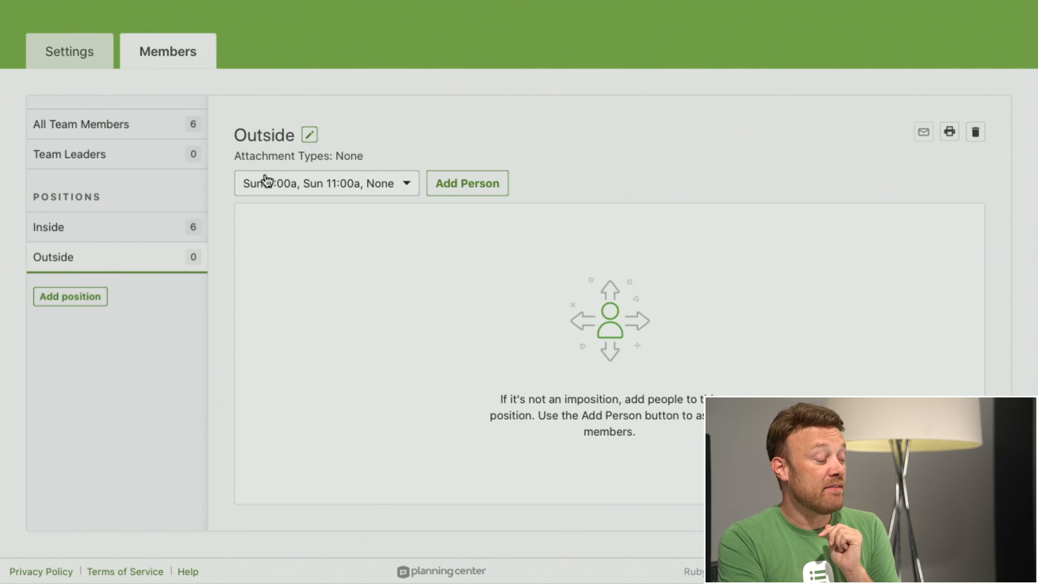
left_click(63, 229)
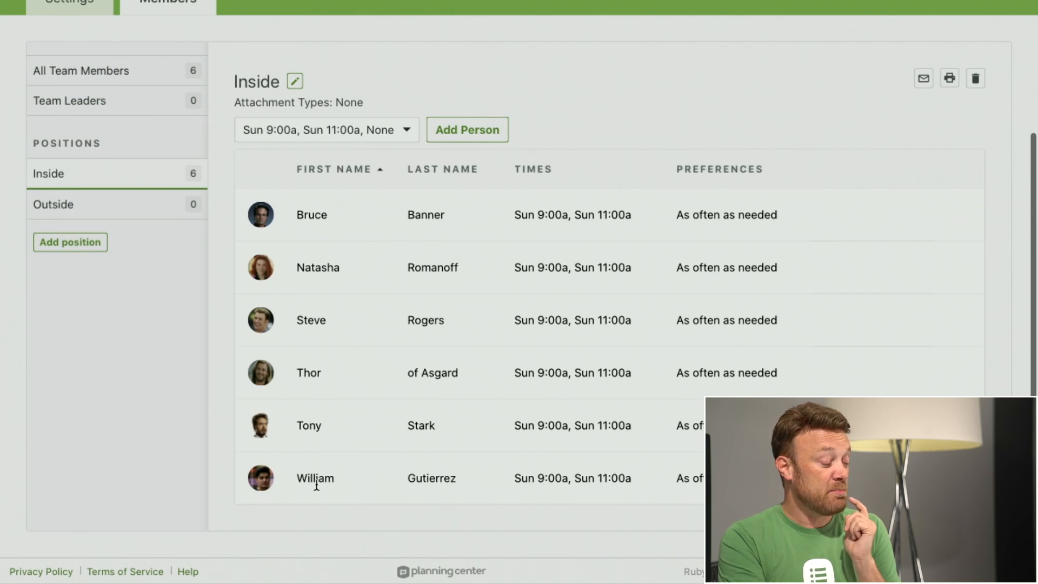
left_click(602, 221)
left_click(576, 217)
left_click(522, 276)
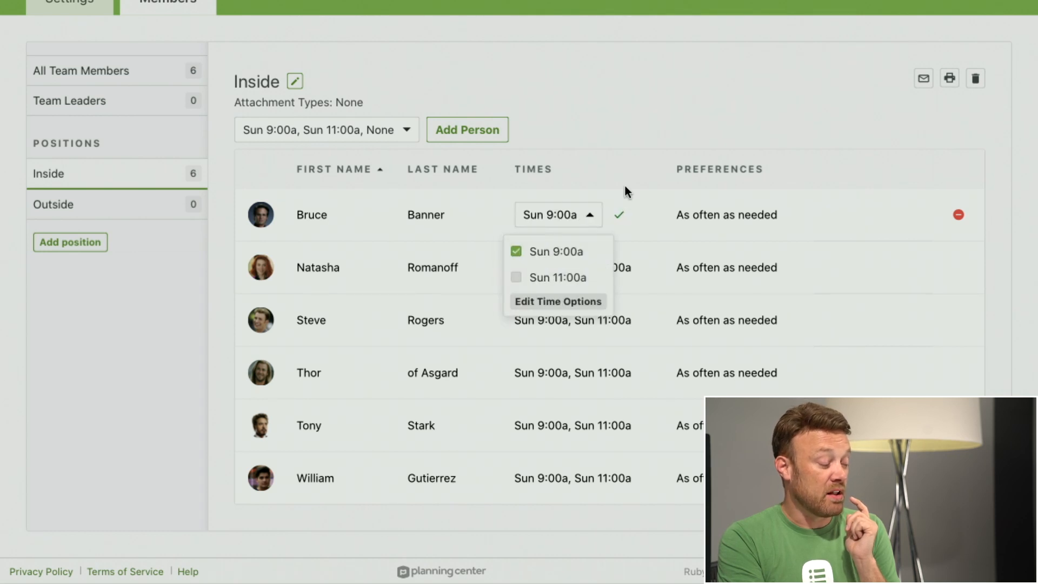
left_click(637, 171)
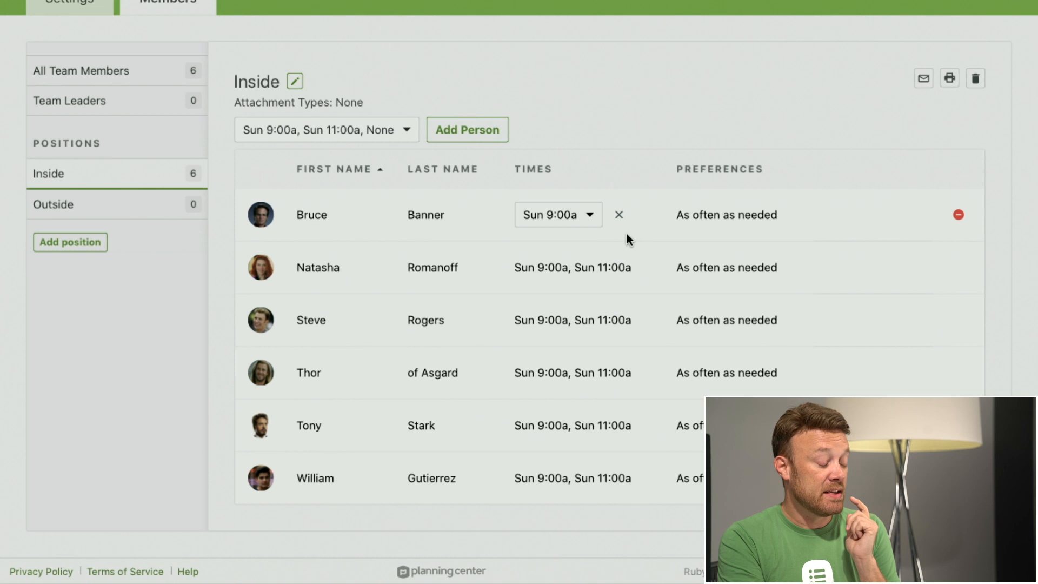
Step: Open the Outside position and limit its time filter to Sun 9:00a, excluding Sun 11:00a and None
left_click(61, 204)
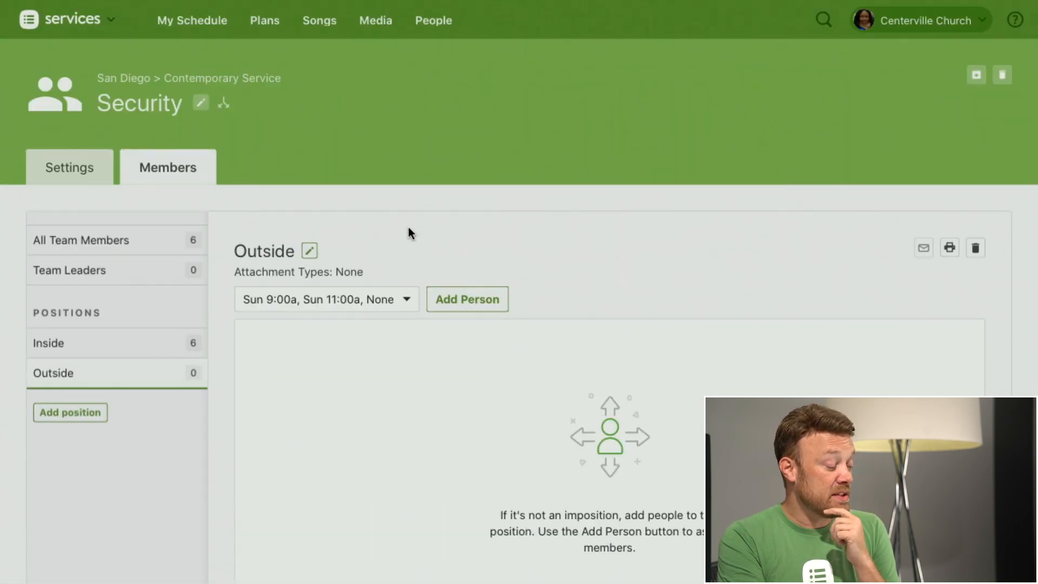
scroll(456, 233, "down", 2)
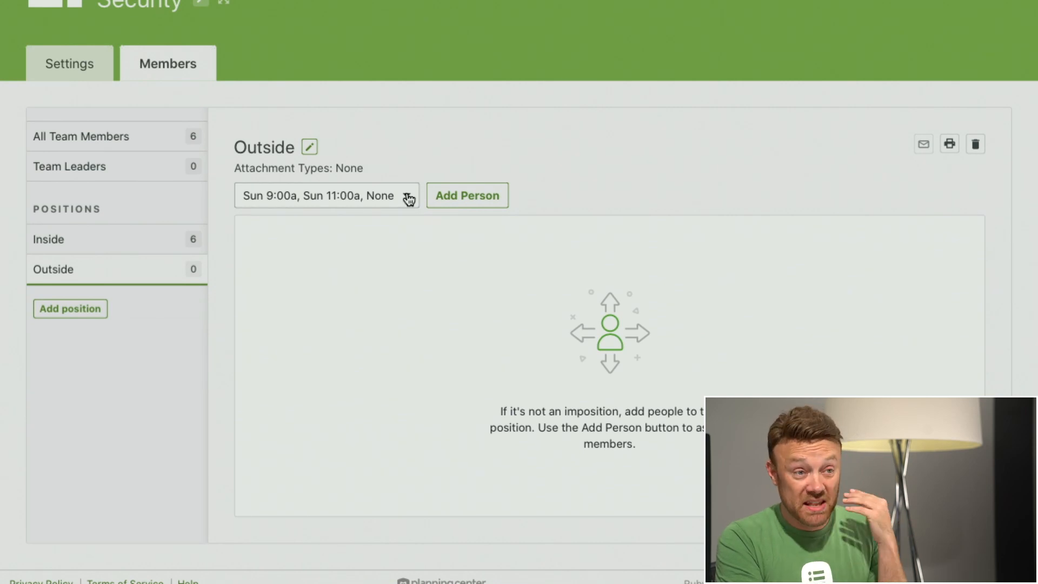
left_click(409, 200)
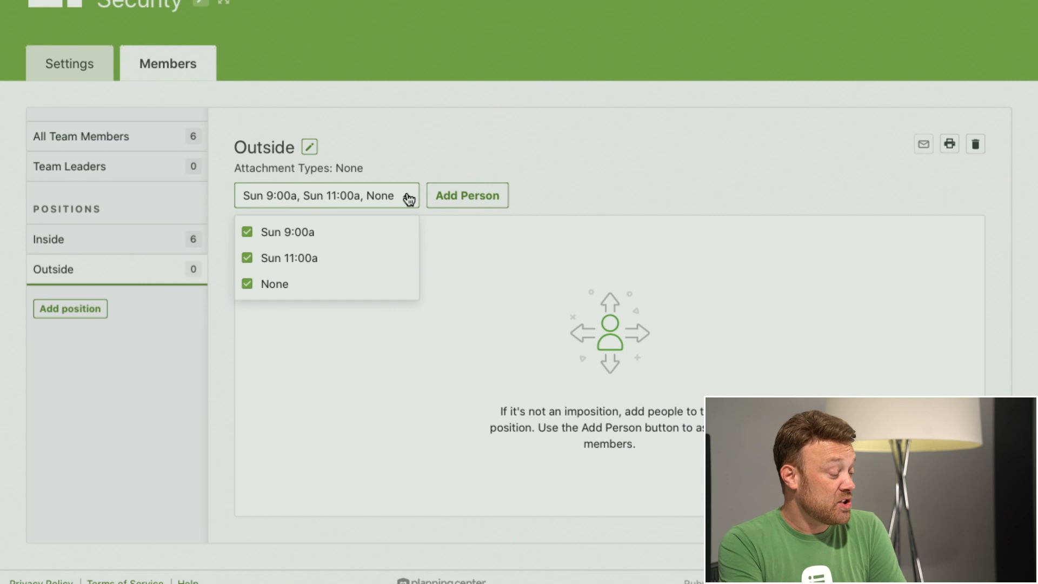
left_click(248, 258)
left_click(247, 284)
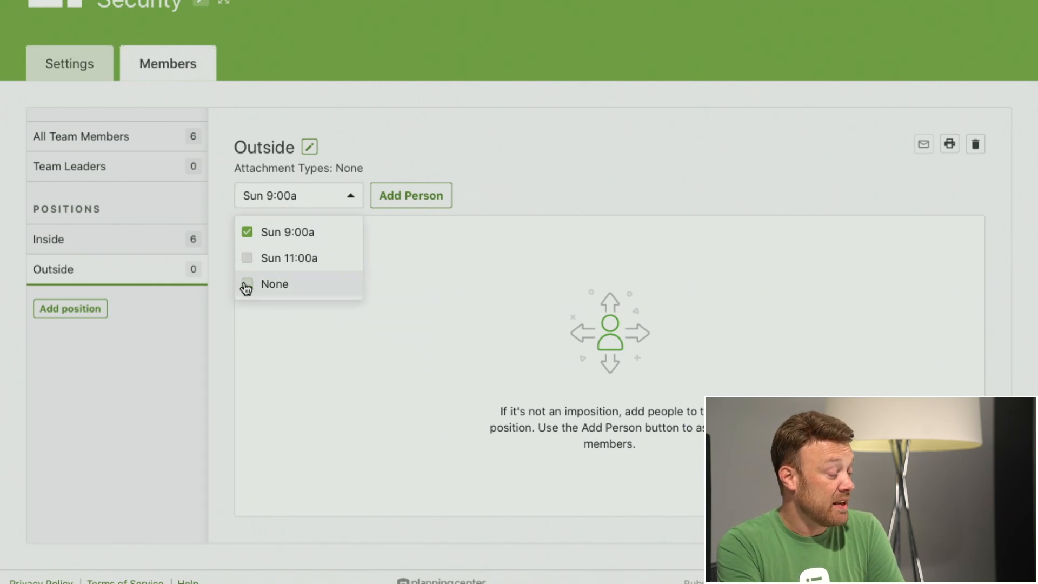
left_click(523, 187)
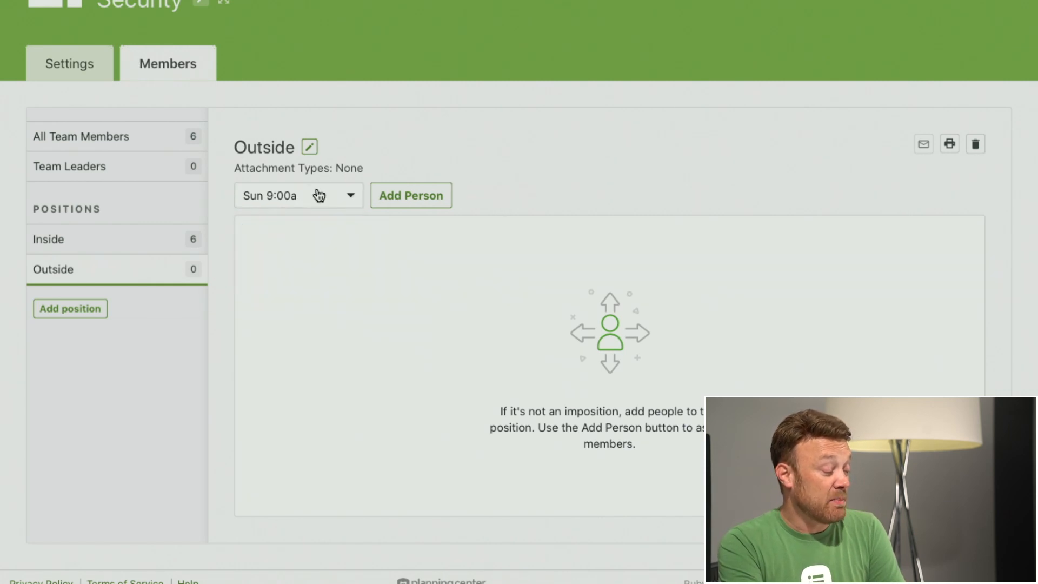
Step: Assign everyone from the Traditional Service's Security > Outside position to this team's Outside position with the Sun 9:00a filter
left_click(409, 198)
type("OUtisde")
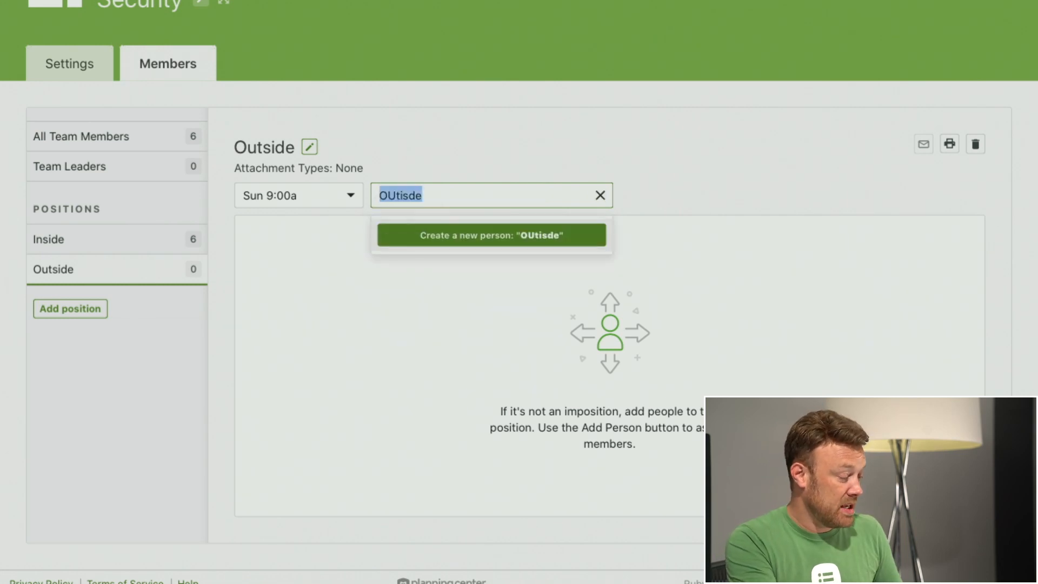
key("BackSpace")
type("Outside")
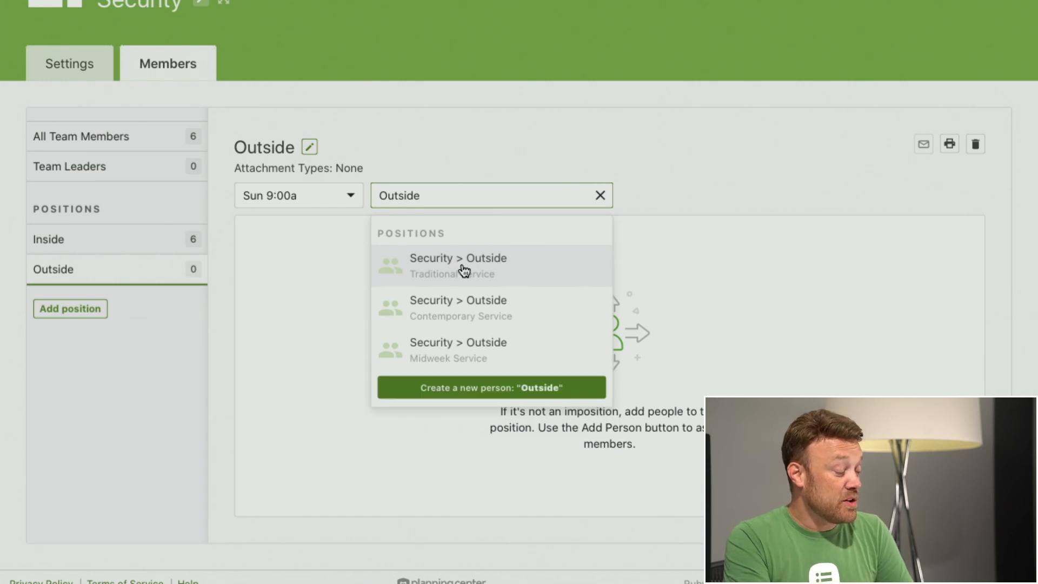
left_click(464, 269)
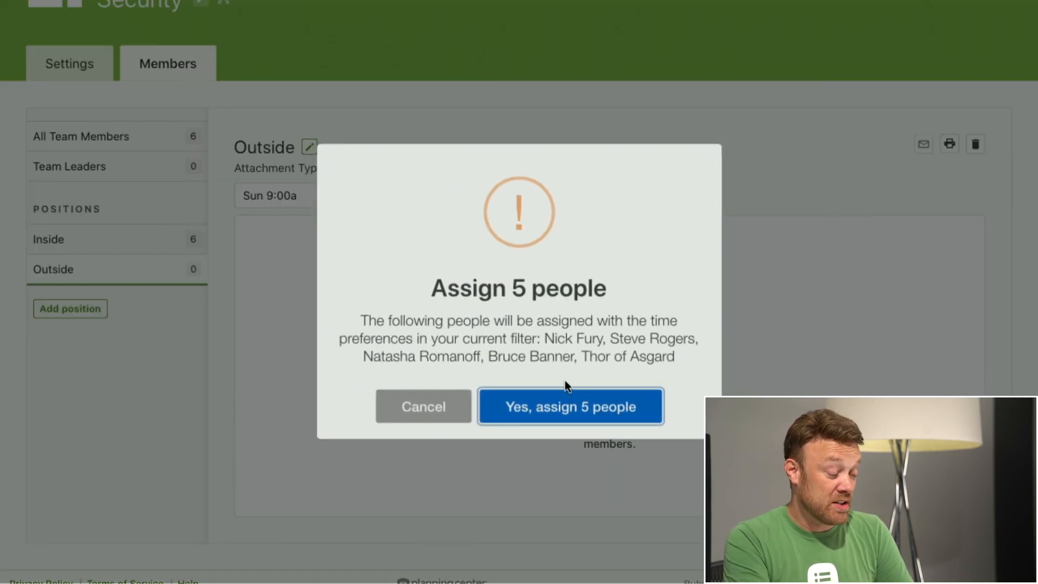
left_click(566, 408)
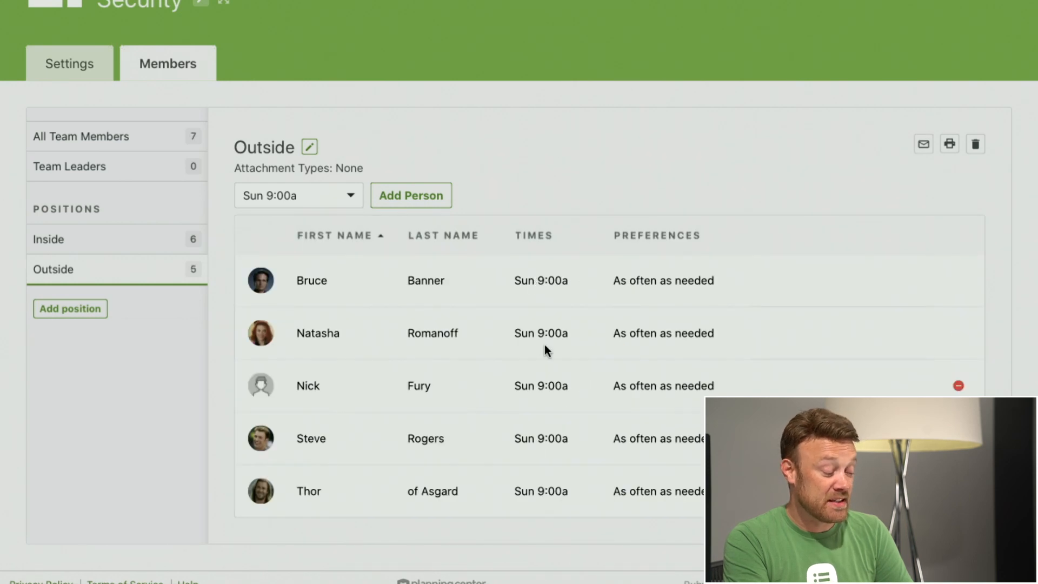
Step: Add Sun 11:00a to the third listed Outside member's times and close the time editor
left_click(546, 391)
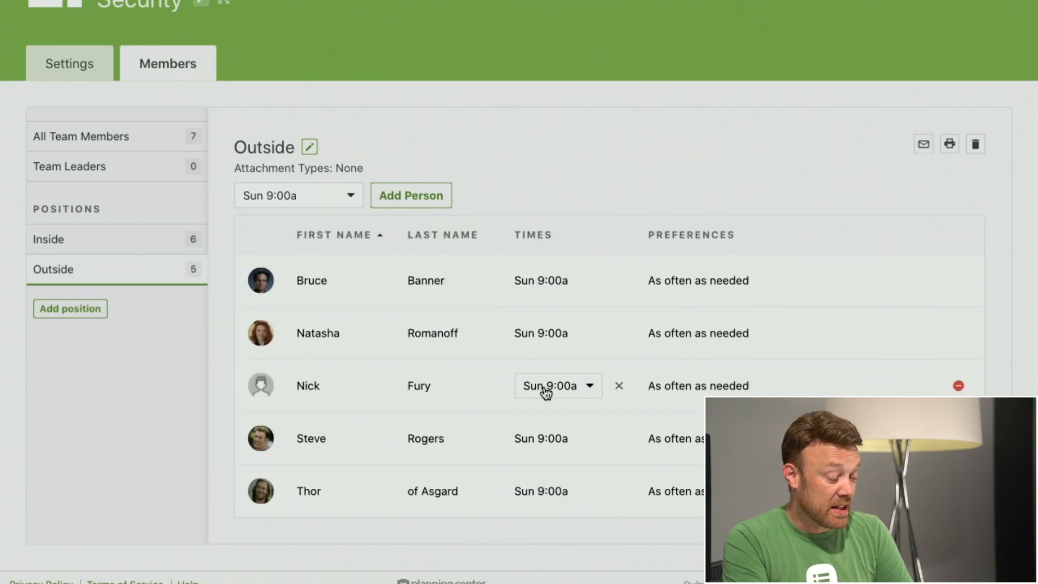
left_click(558, 393)
left_click(515, 450)
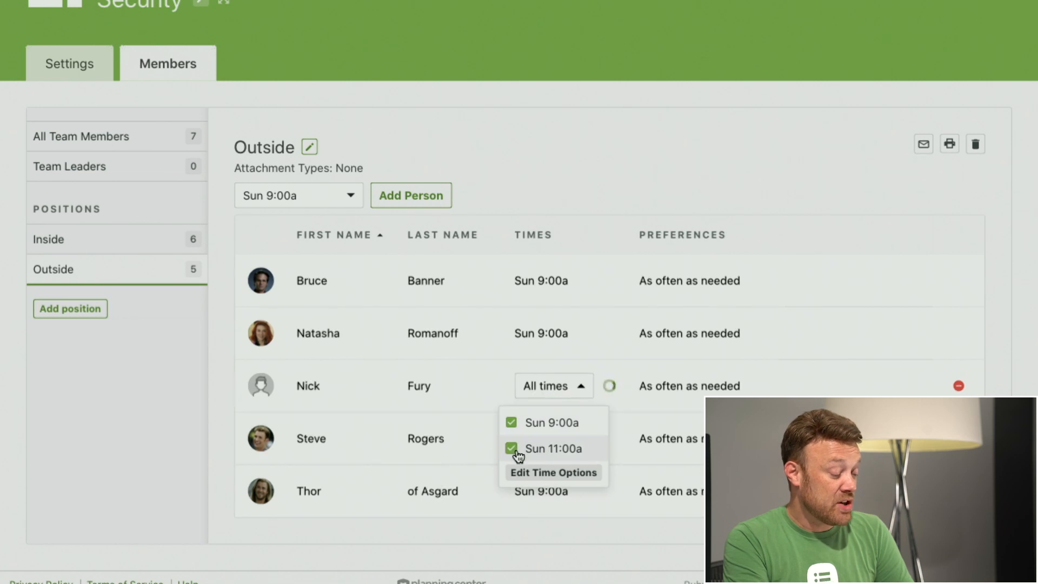
left_click(583, 193)
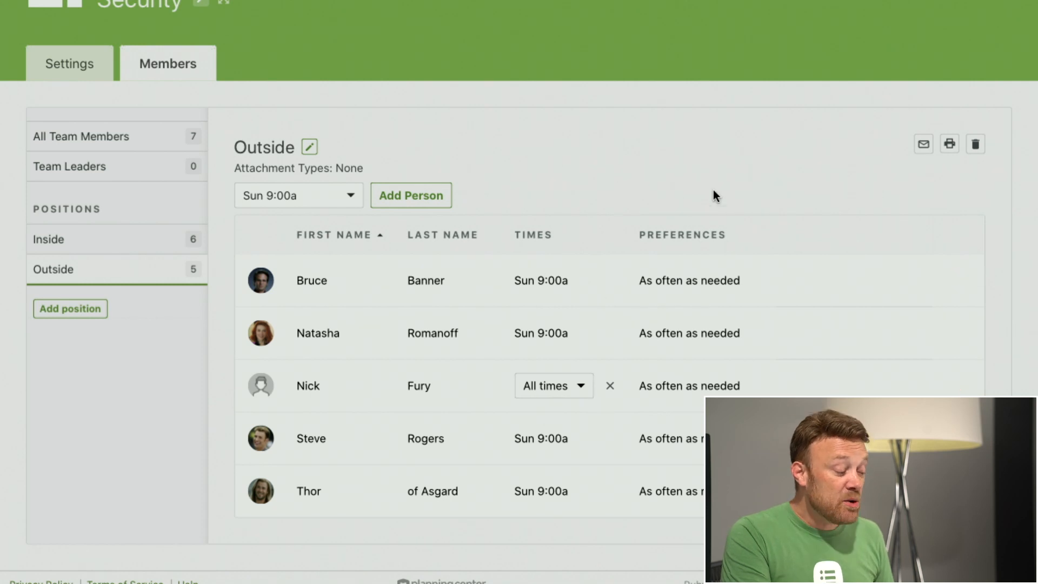
left_click(610, 386)
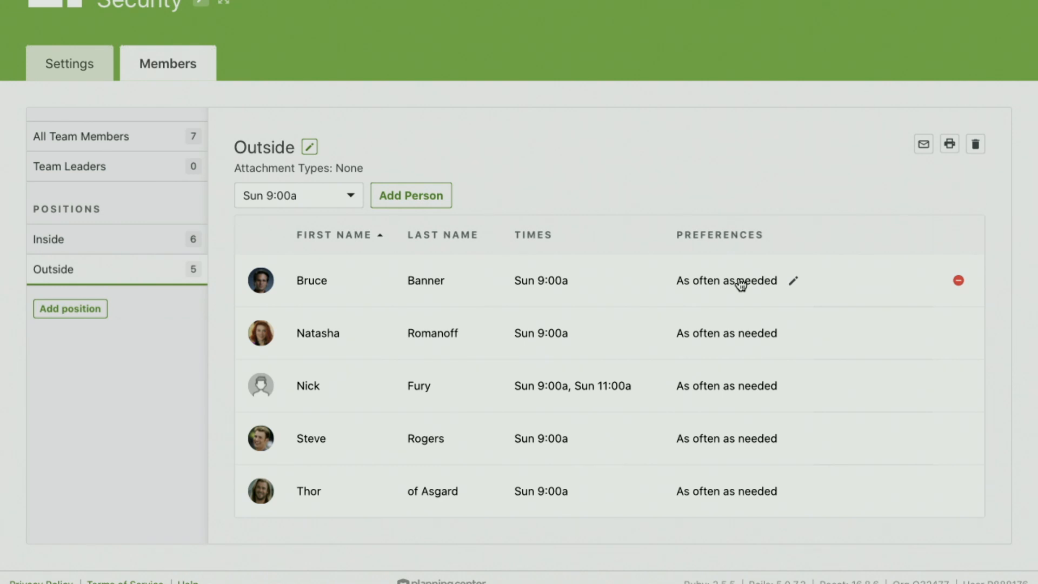
Step: Set the first listed Outside member's scheduling preference to Once a month, after trying Twice a month and Choose Weeks
left_click(740, 283)
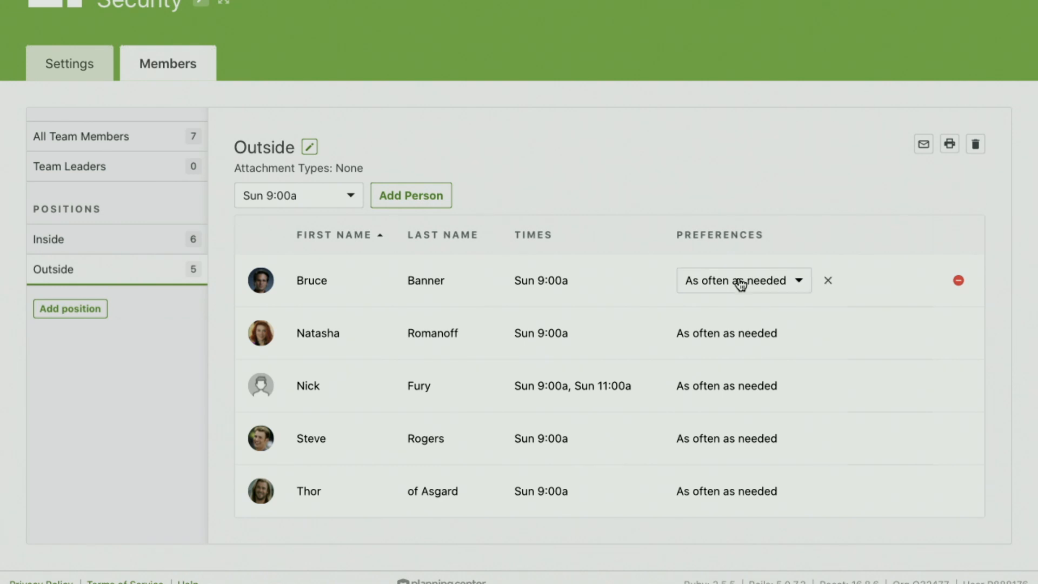
left_click(776, 285)
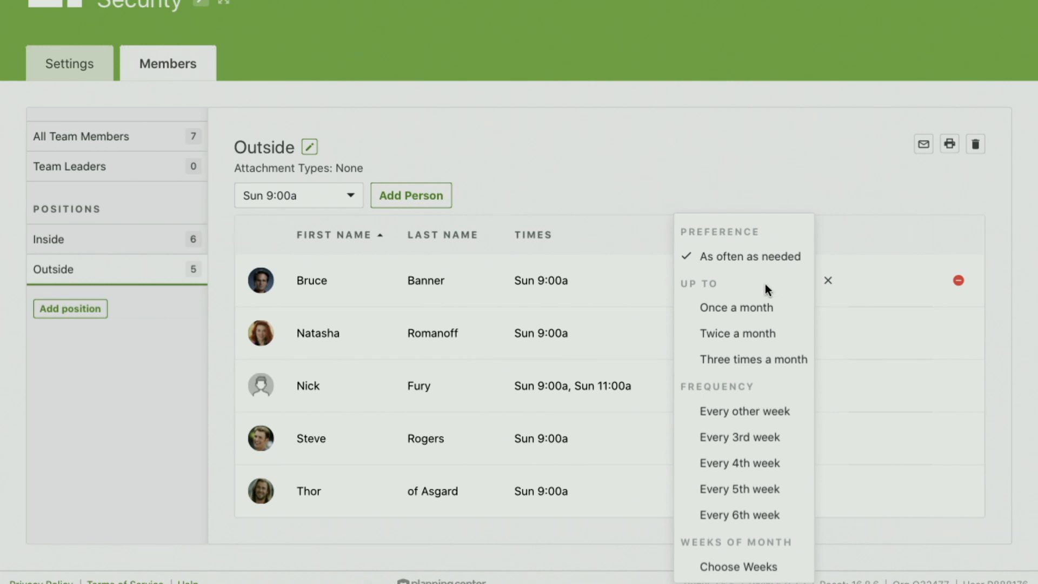
left_click(749, 336)
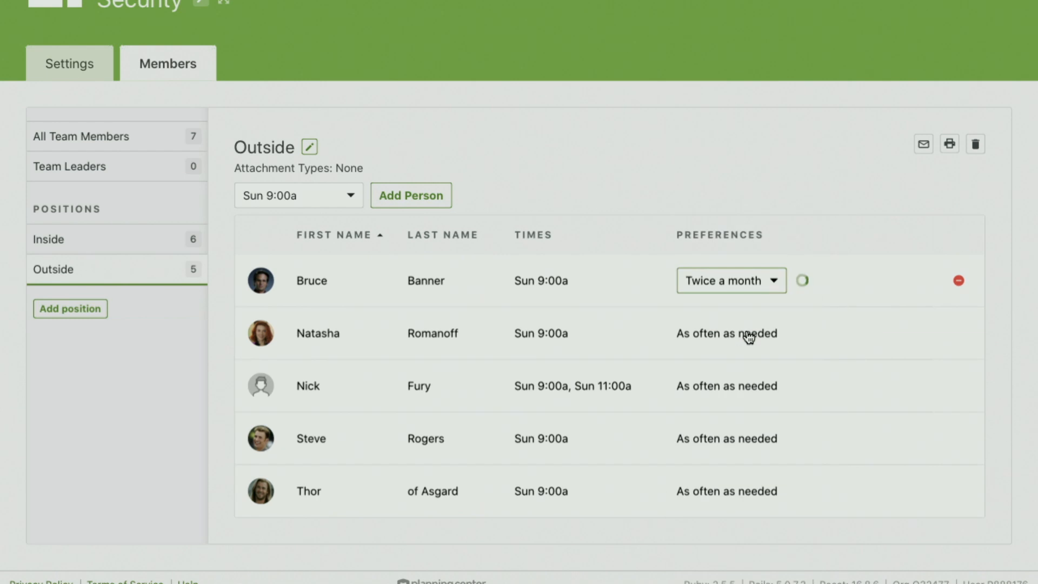
left_click(773, 283)
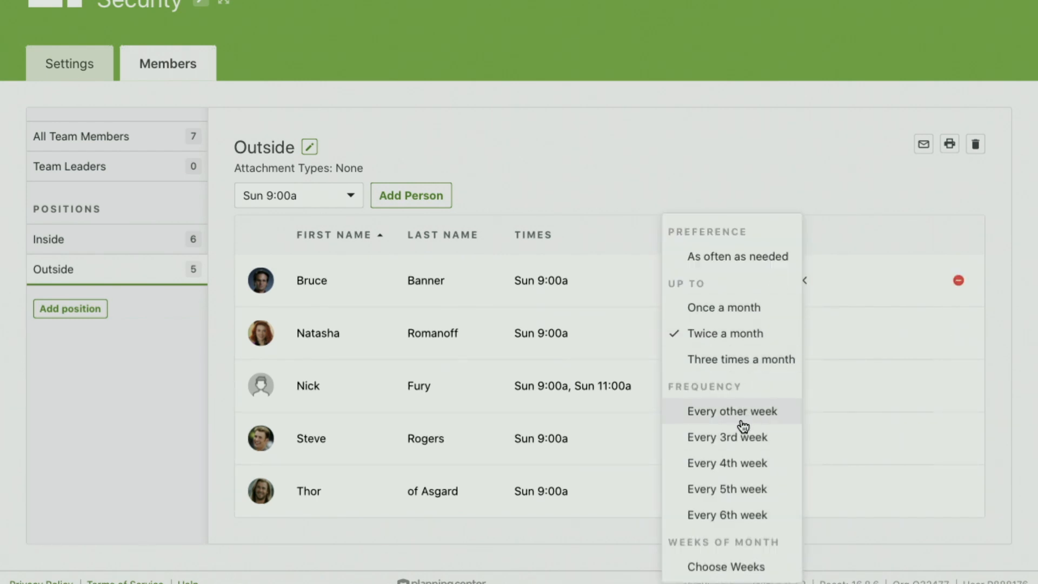
left_click(736, 567)
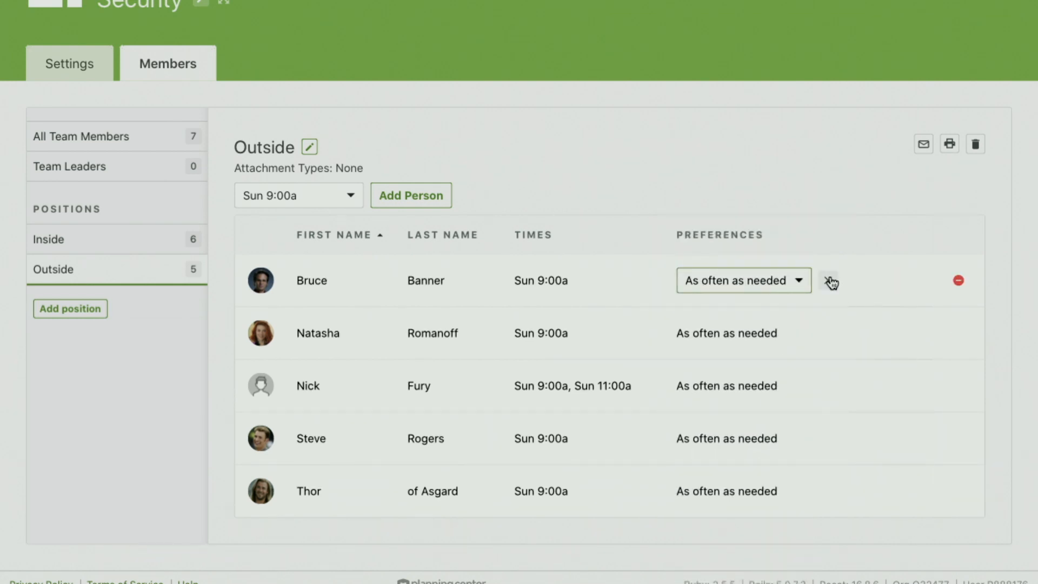
left_click(798, 281)
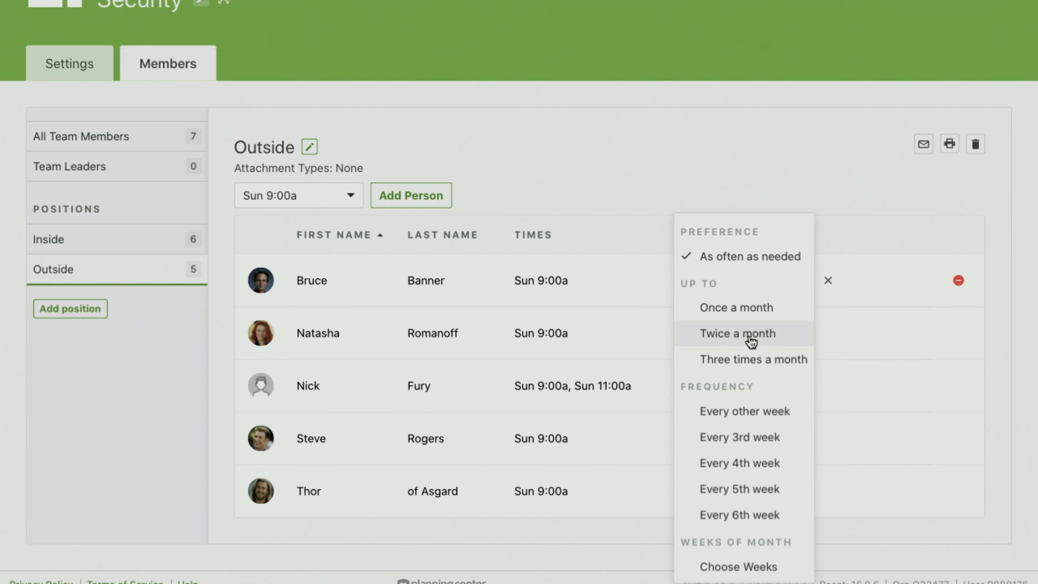
left_click(758, 308)
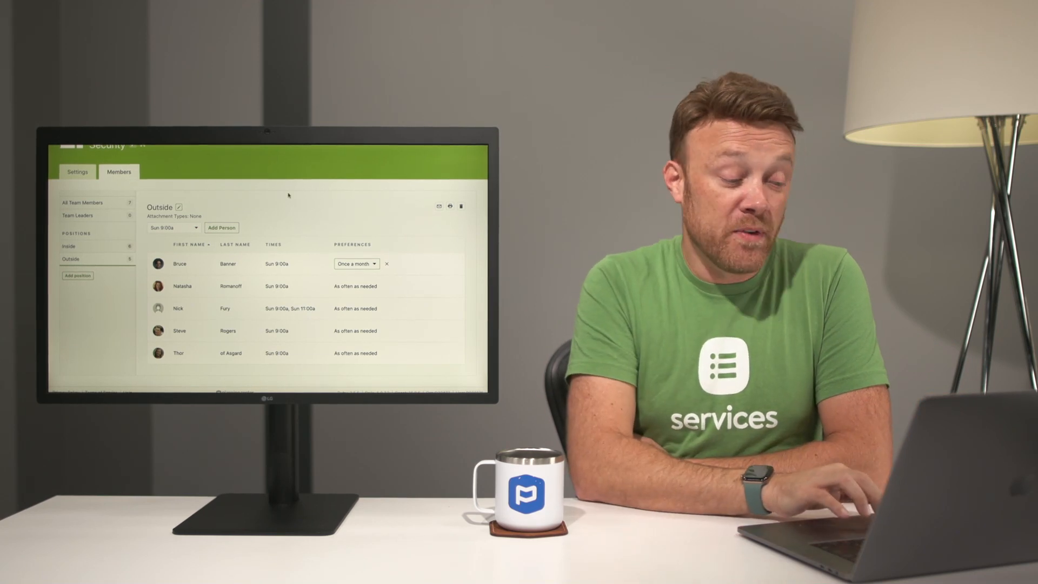
Step: Open the Security team's leaders and add an existing, never scheduled person found by first name
scroll(162, 243, "up", 3)
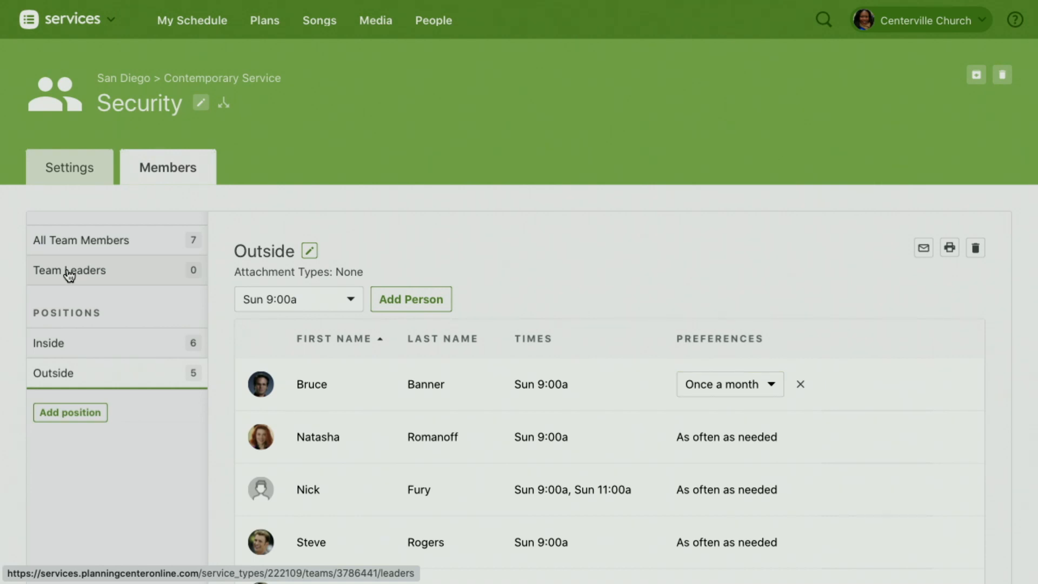
left_click(69, 273)
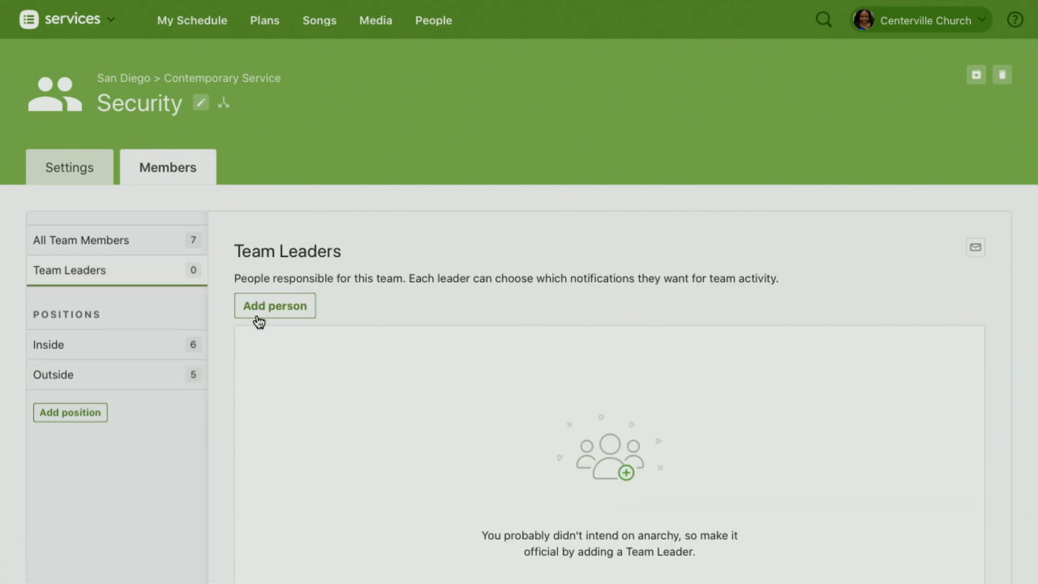
left_click(279, 313)
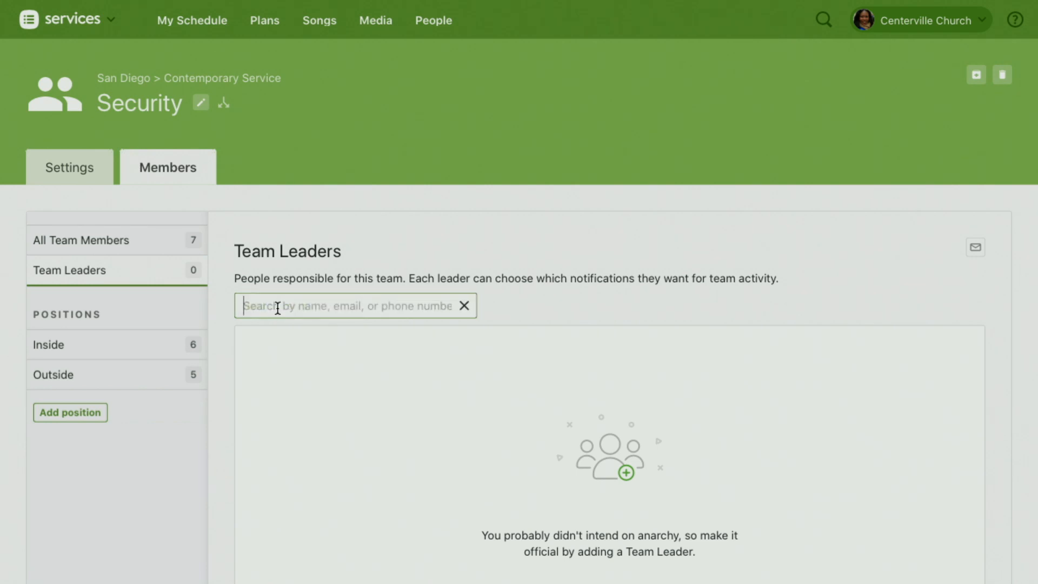
type("Tony")
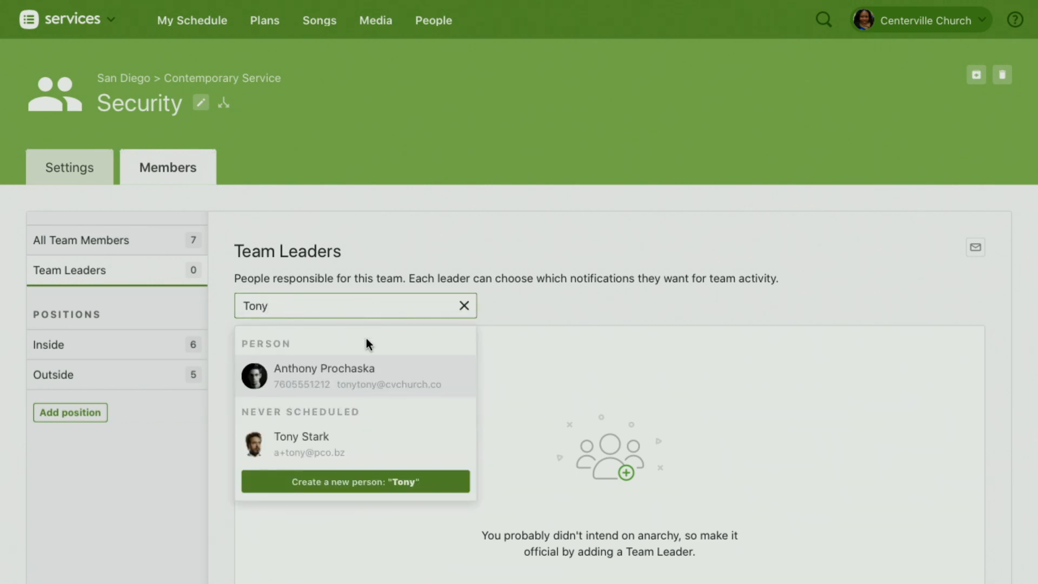
left_click(309, 450)
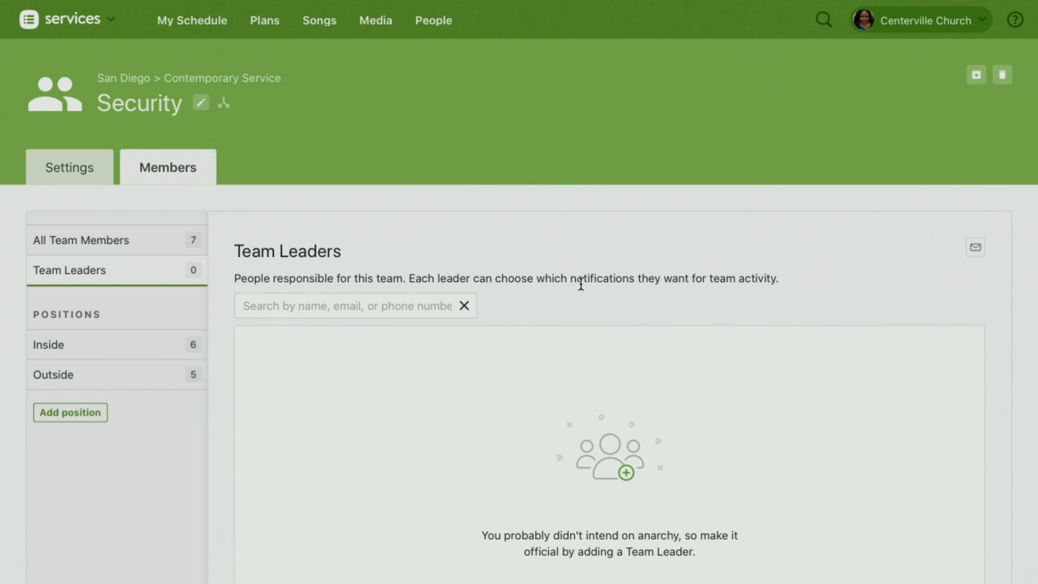
Step: Find a second existing person by full name and add them as another Security team leader
scroll(573, 296, "down", 3)
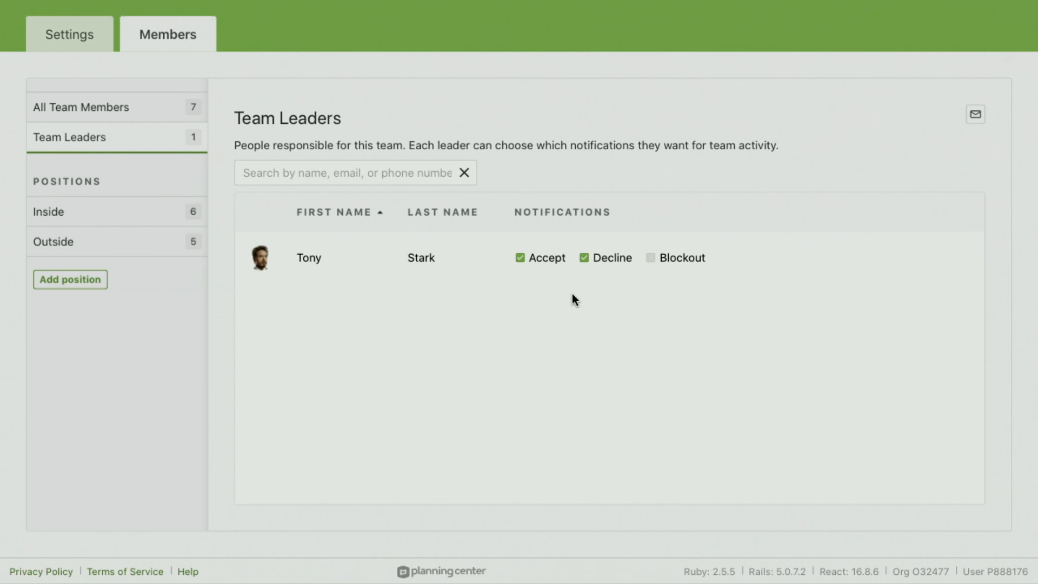
left_click(419, 168)
type("Steve ")
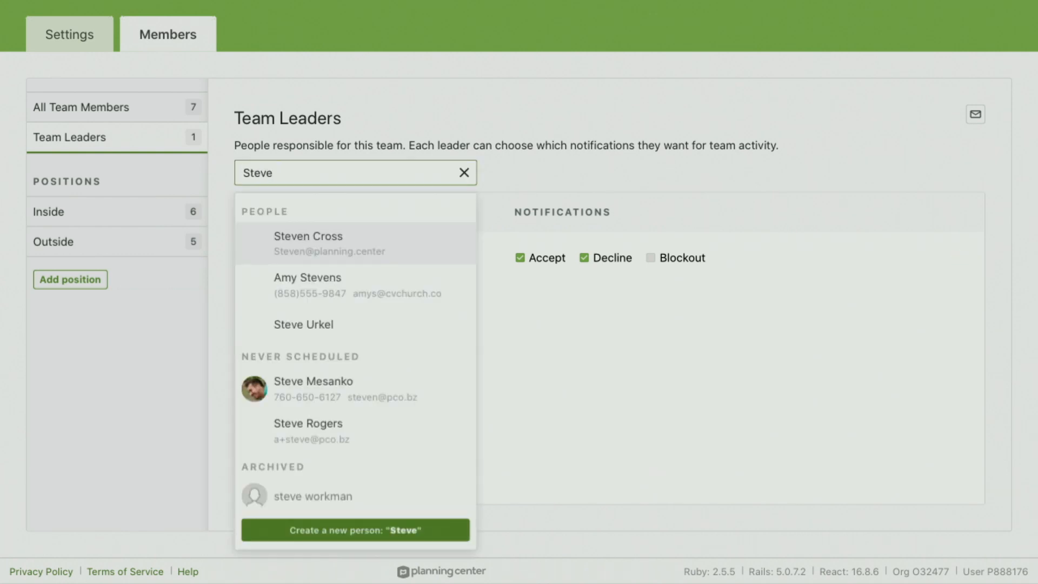
type("Roge")
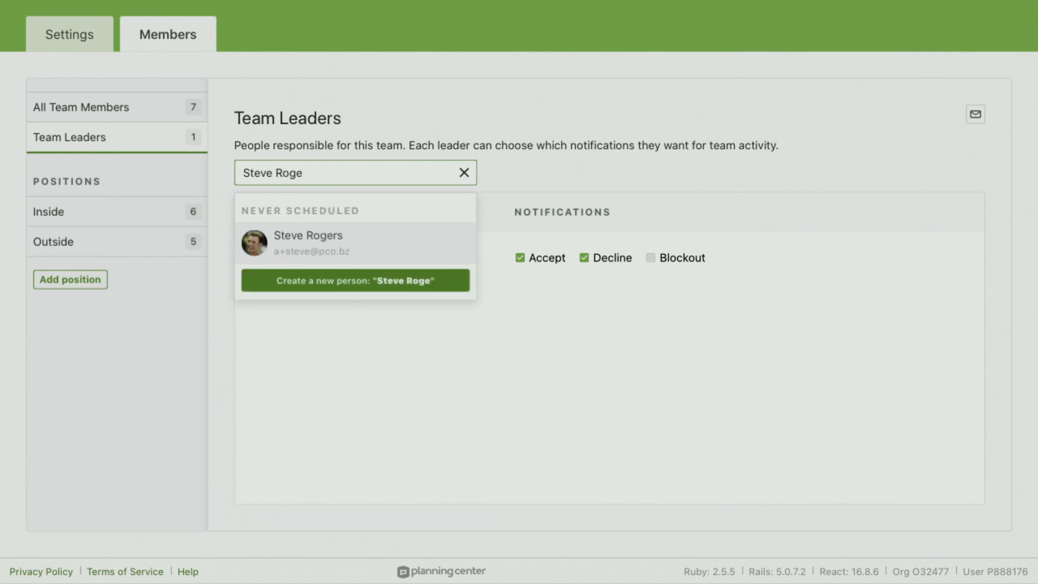
left_click(375, 242)
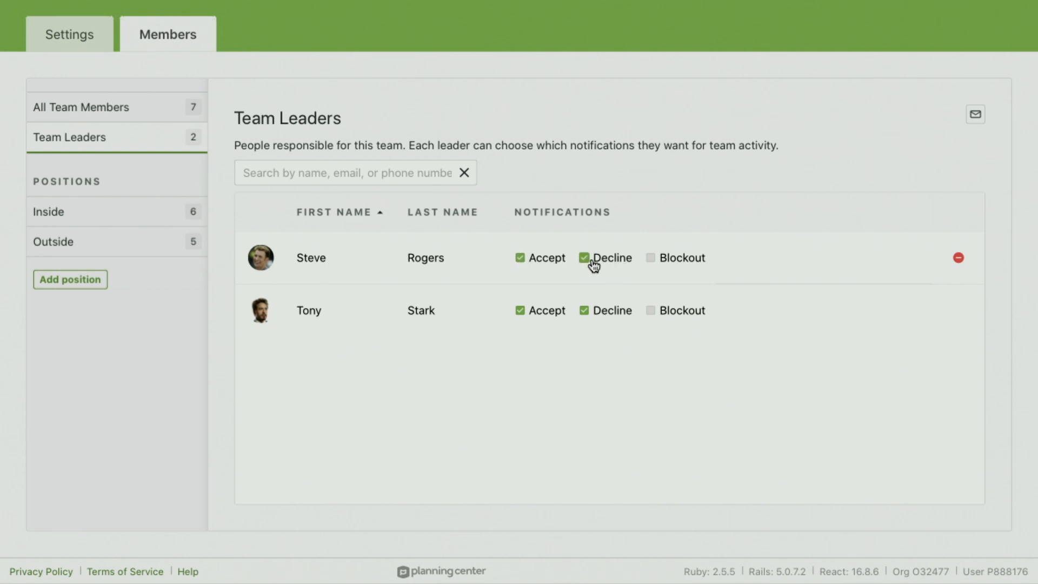
Step: Turn off the second listed leader's Accept and Decline notifications, and switch the first leader's Blockout notification on and off again
left_click(520, 311)
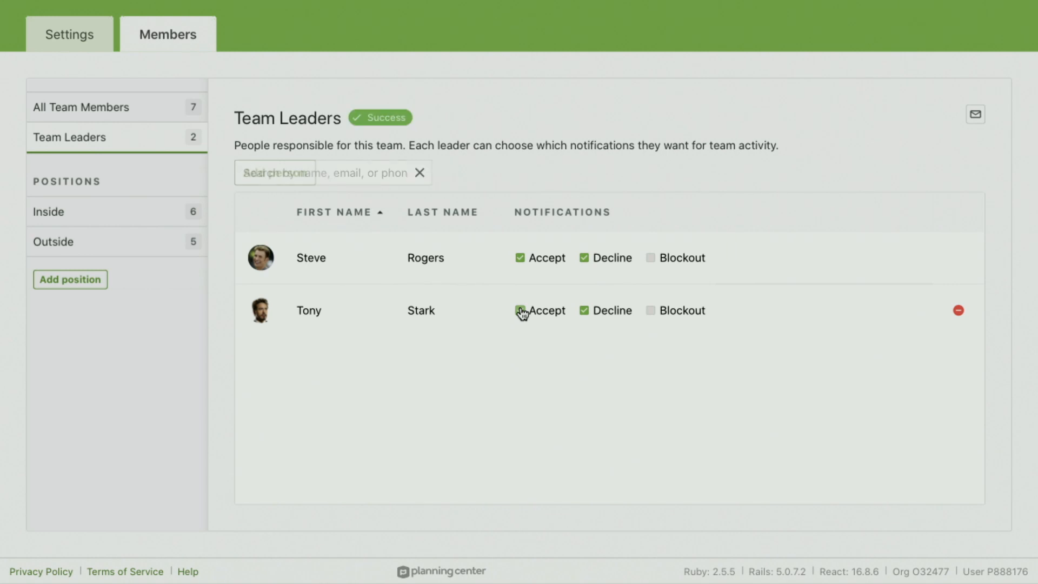
left_click(585, 312)
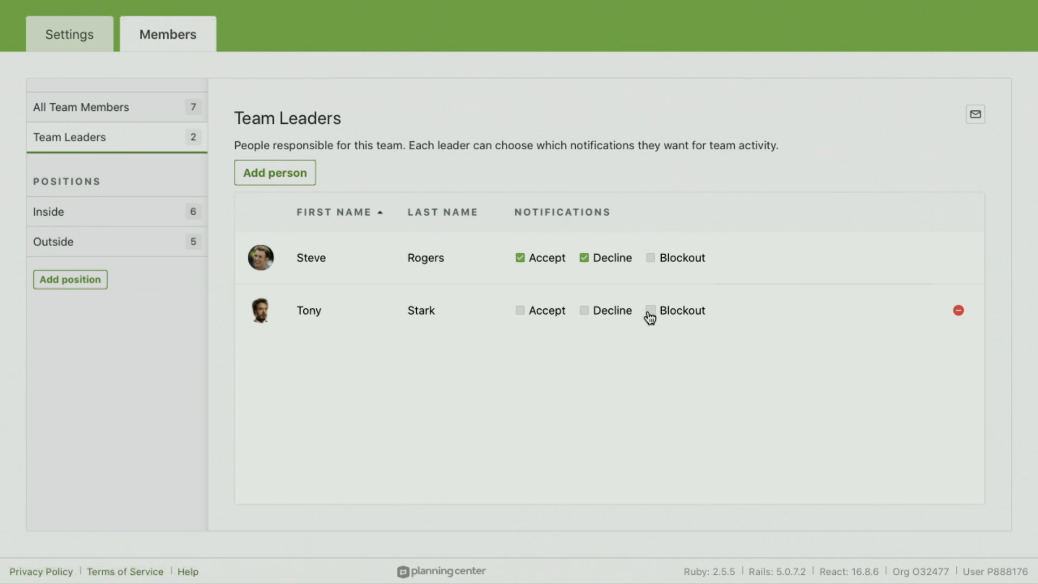
left_click(651, 259)
left_click(653, 261)
Step: Open the Security team's settings and make it a Secure Team limited to people who passed a background check
scroll(589, 169, "up", 3)
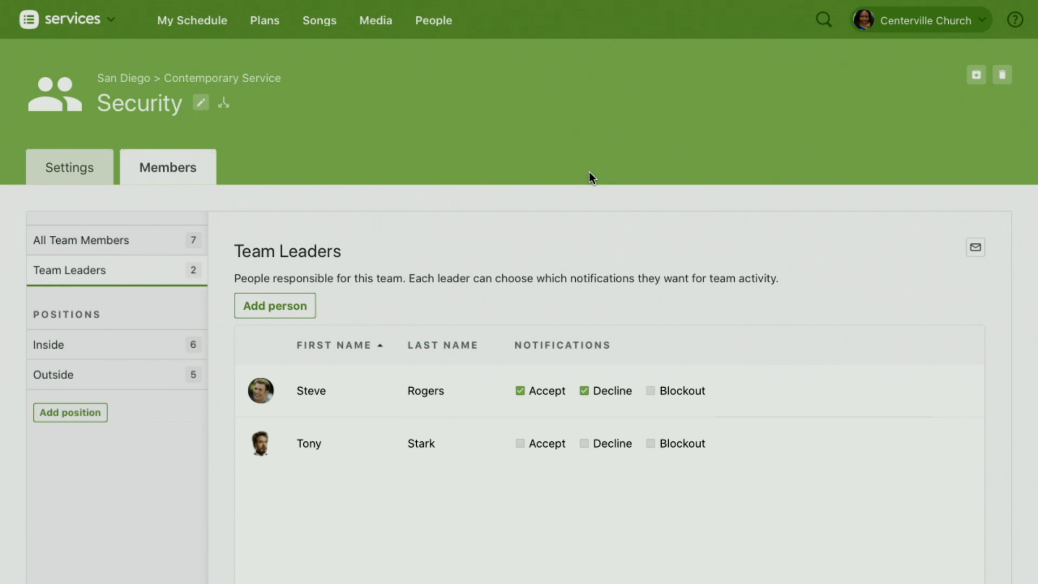
left_click(67, 172)
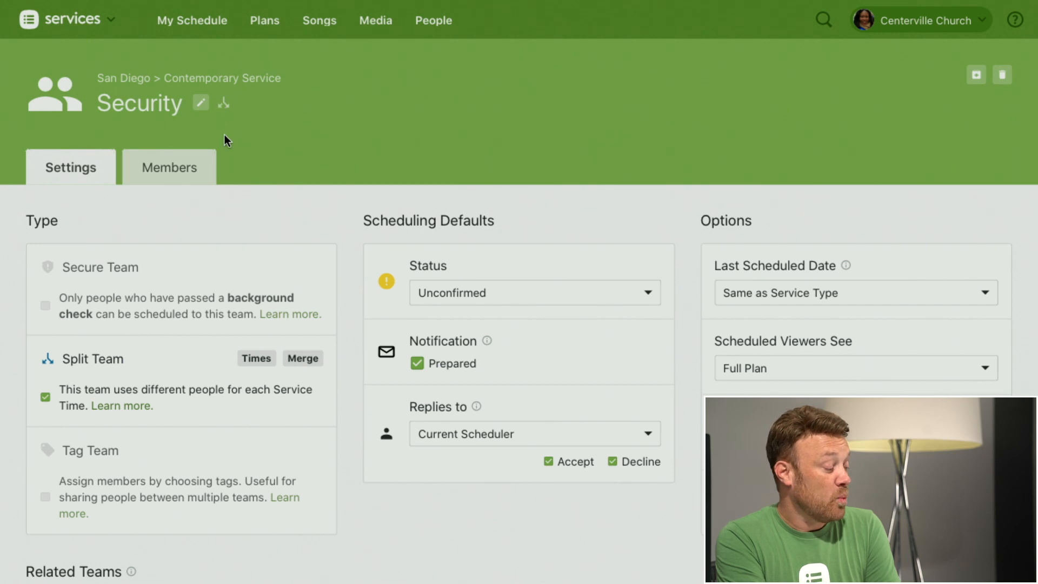
left_click(46, 307)
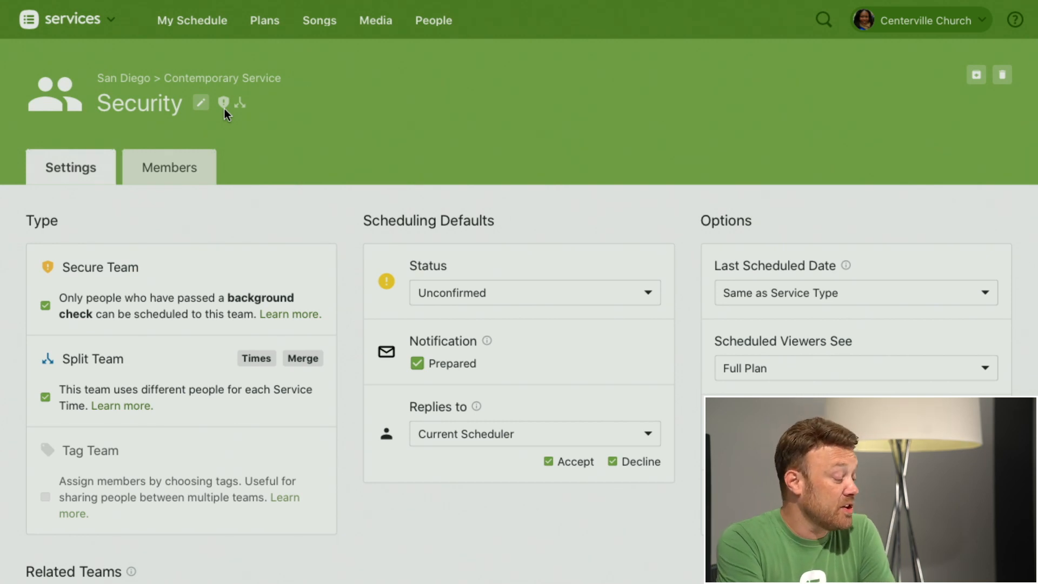
Step: Review the list of all Security team members and examine the background check badges beside their names
left_click(169, 172)
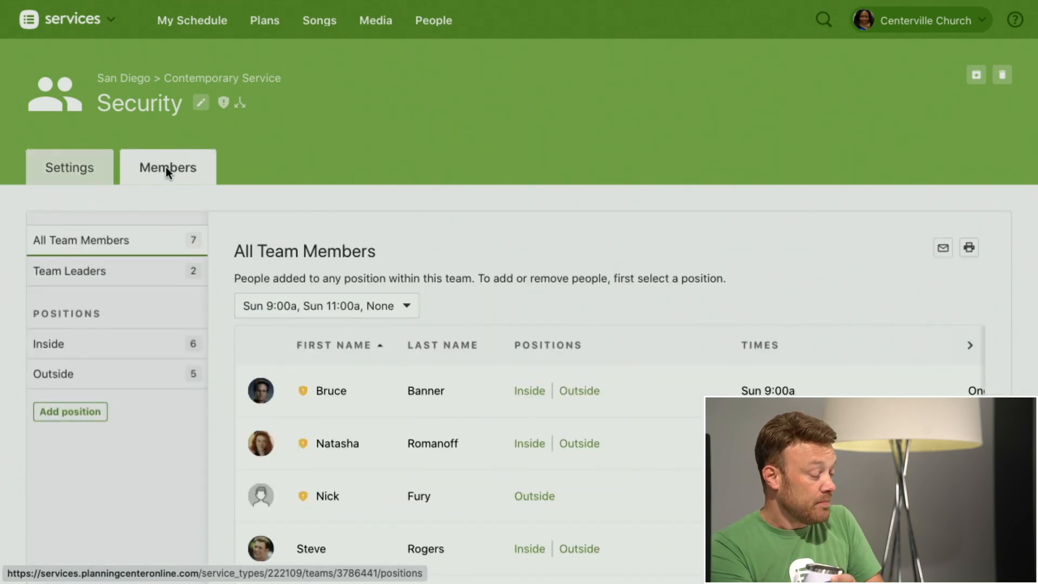
scroll(412, 364, "down", 5)
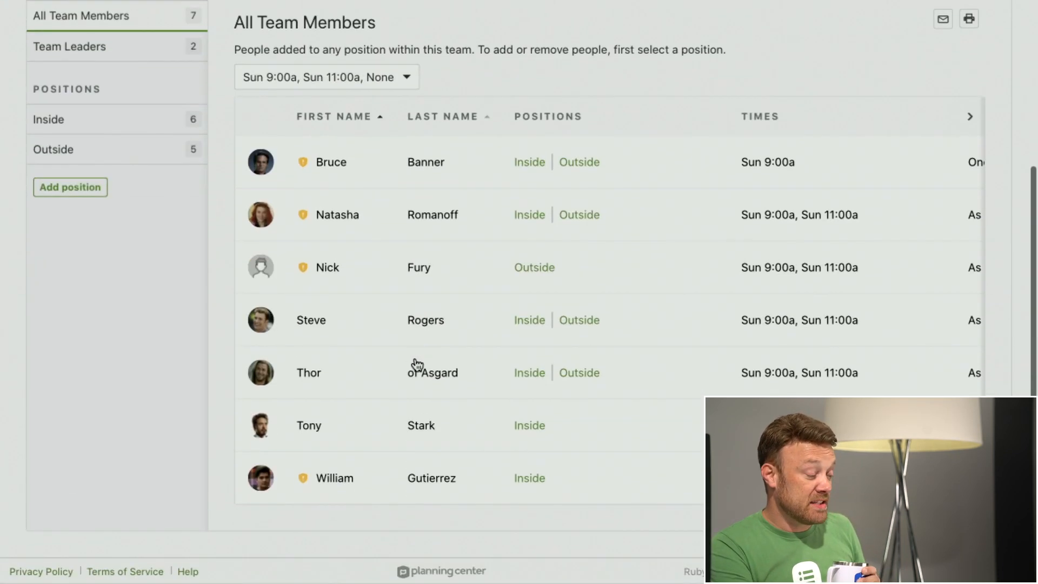
mouse_move(298, 269)
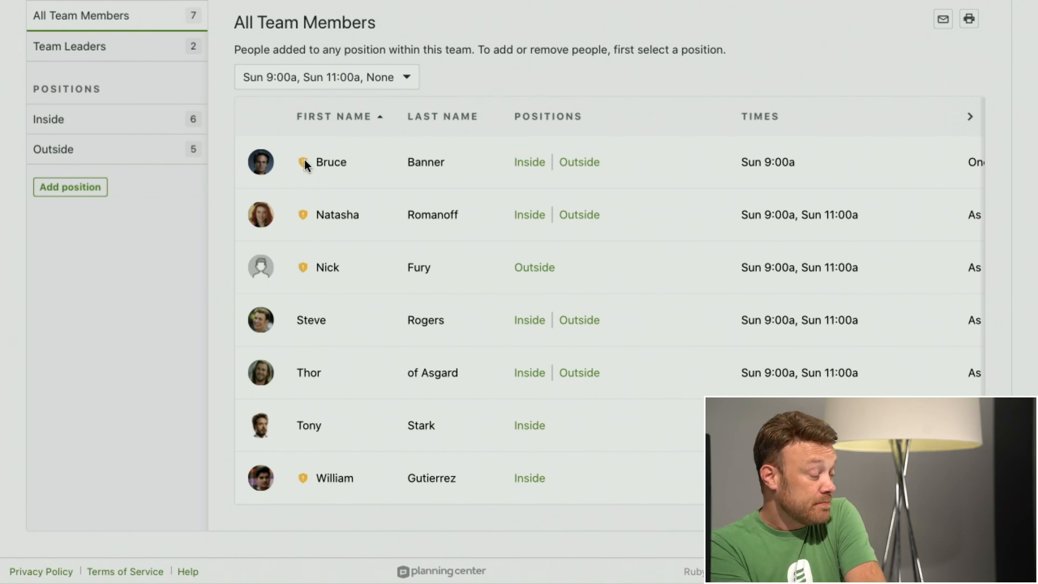
mouse_move(304, 163)
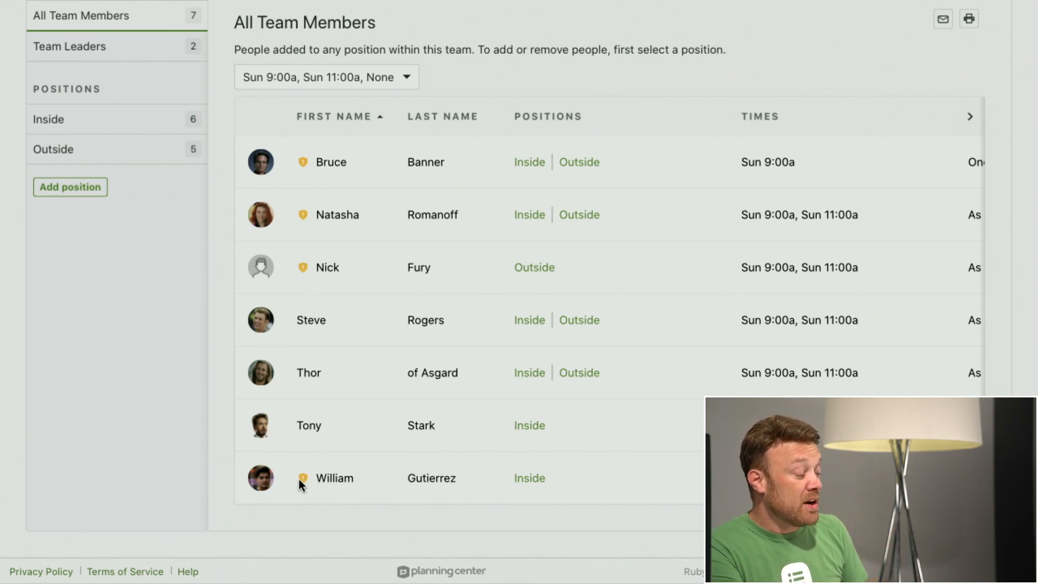
scroll(318, 471, "up", 2)
scroll(318, 473, "down", 2)
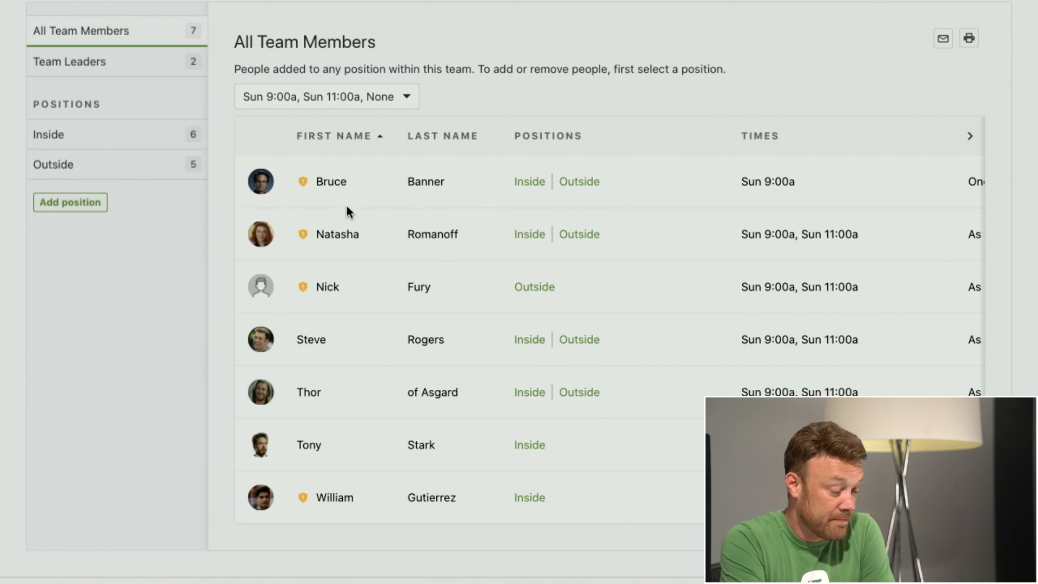
scroll(349, 212, "up", 5)
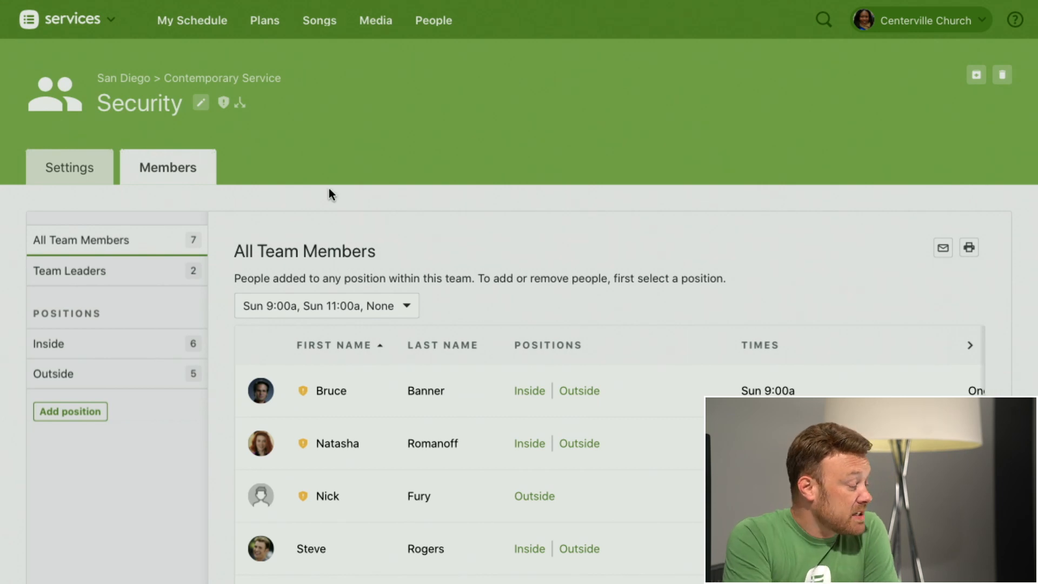
Step: Return from the Security team to the Contemporary Service team list and open the Choir team
left_click(71, 173)
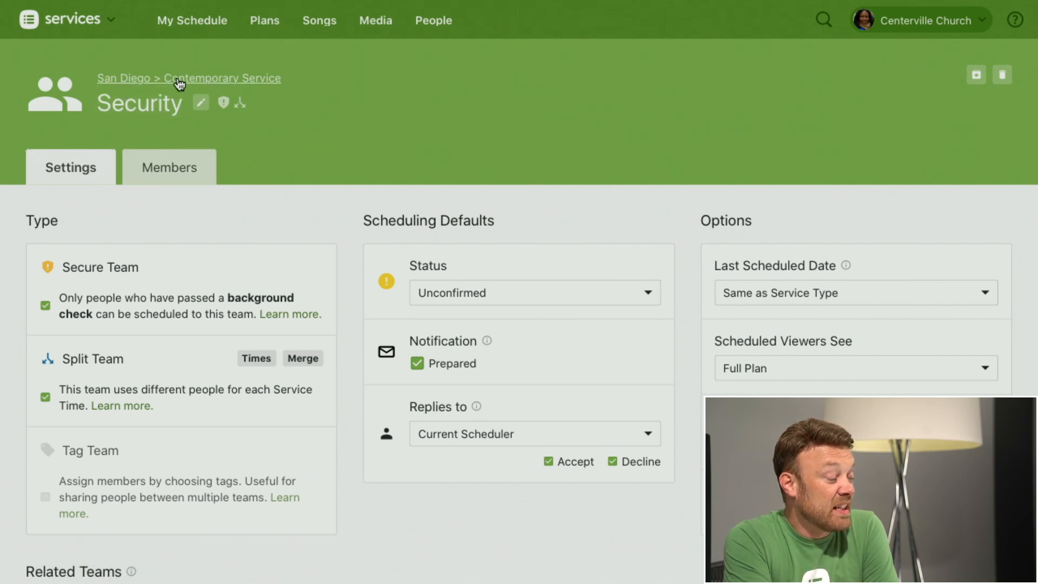
left_click(217, 81)
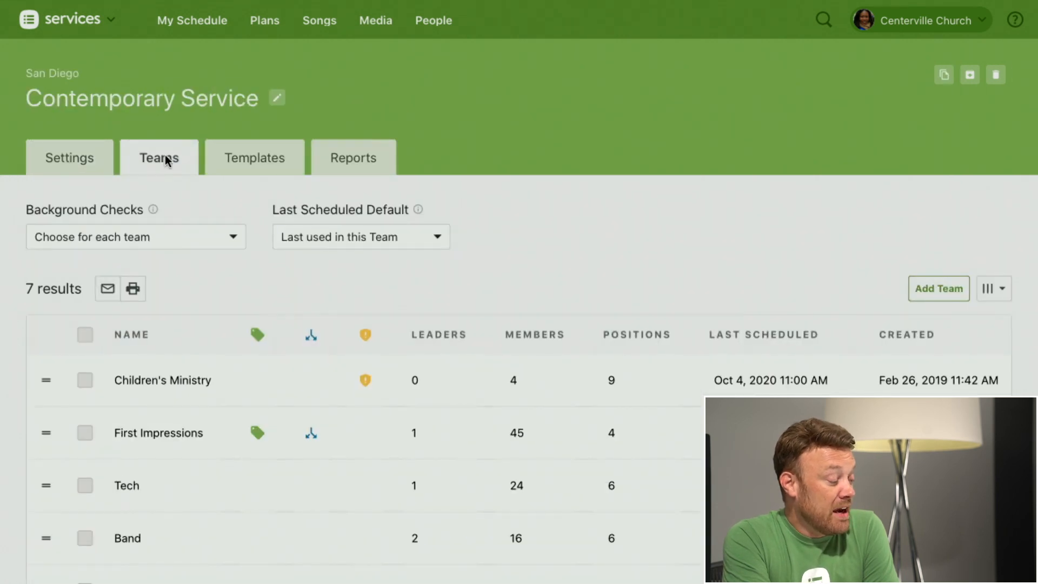
scroll(217, 214, "down", 5)
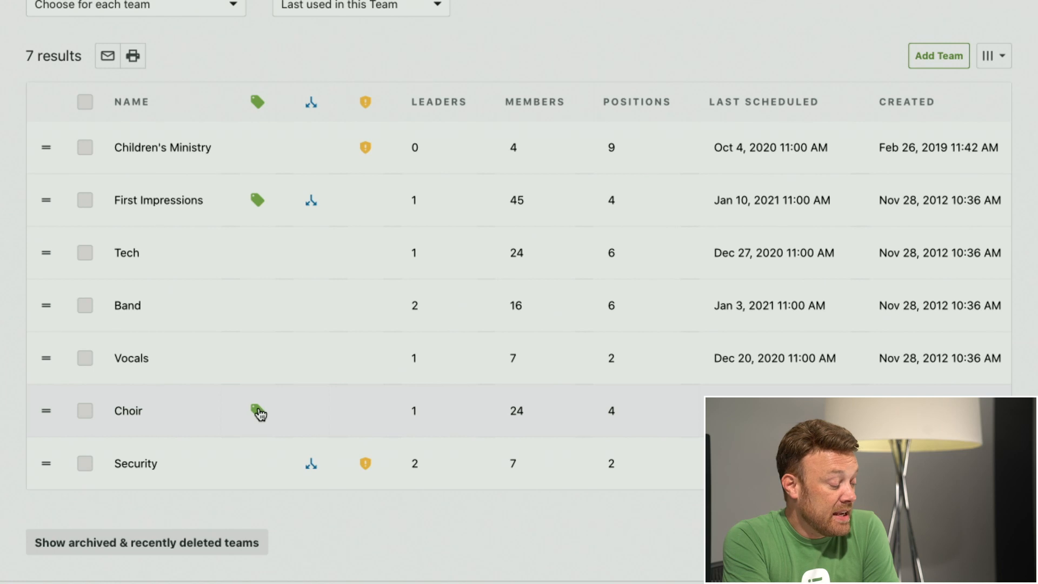
left_click(129, 412)
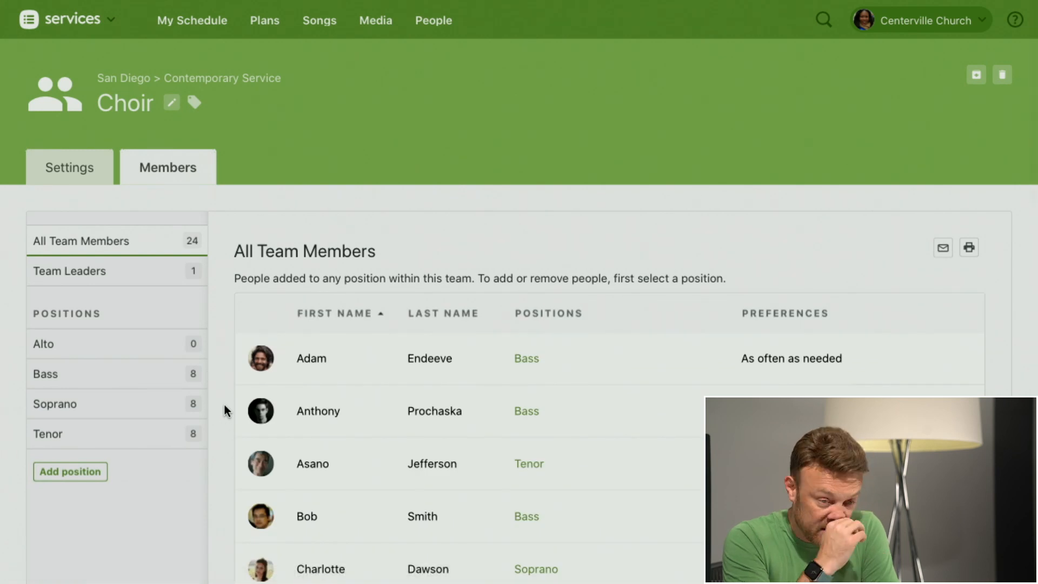
Step: Open the Choir team's settings and examine its Tag Team type and Related Teams options
left_click(76, 172)
scroll(345, 416, "down", 3)
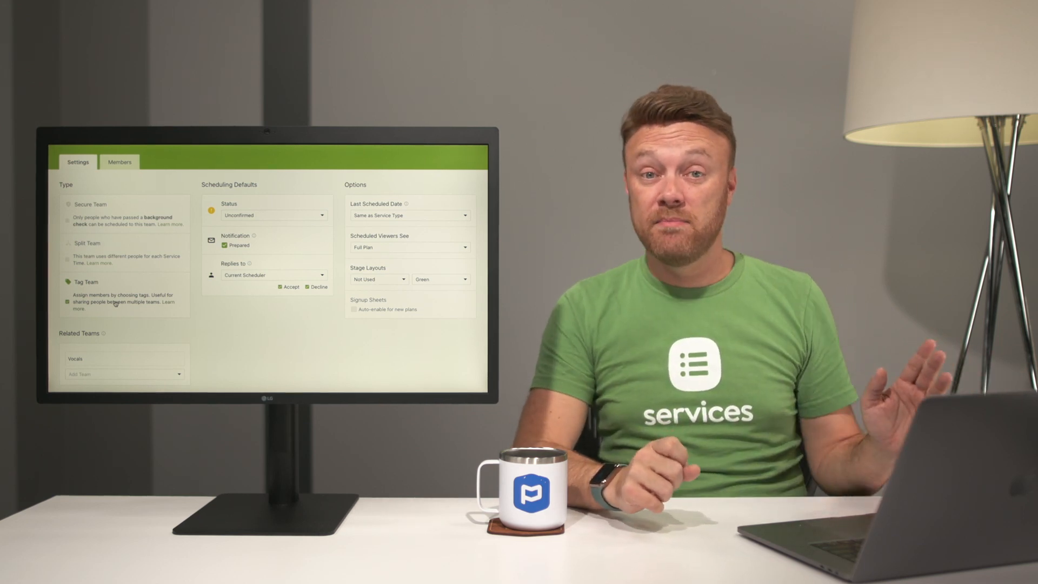
scroll(115, 303, "up", 3)
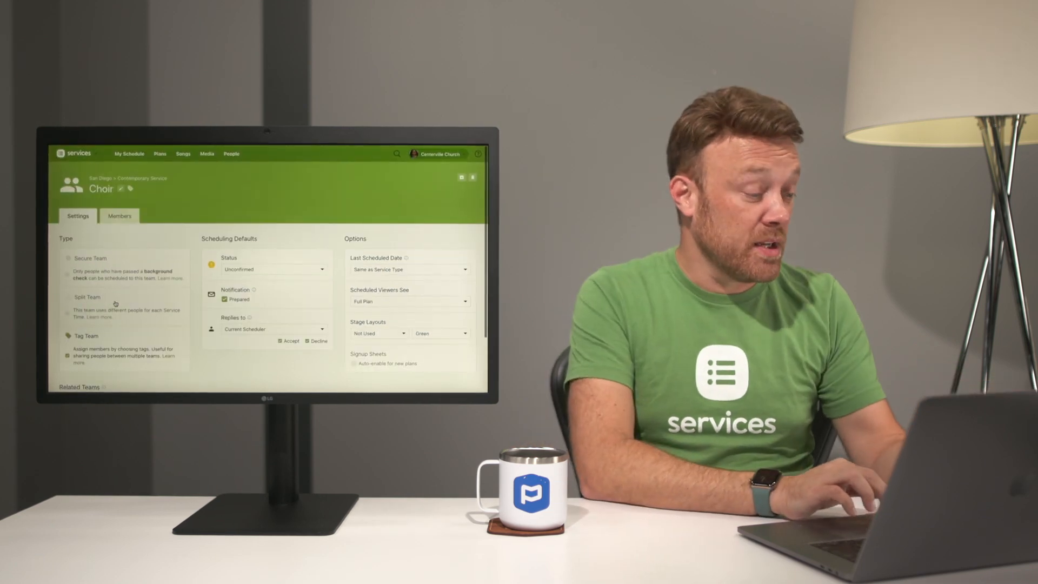
scroll(115, 304, "down", 3)
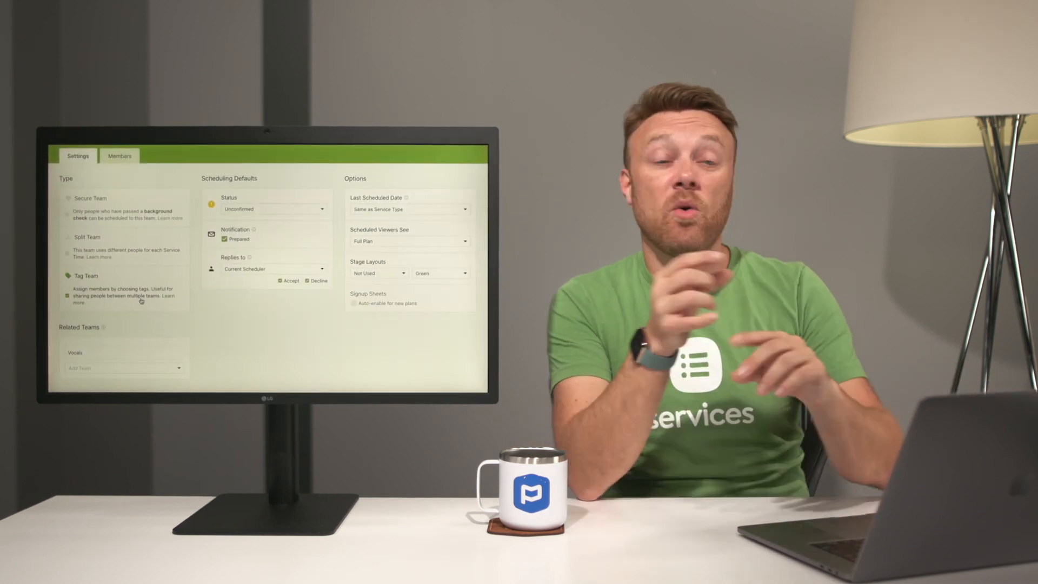
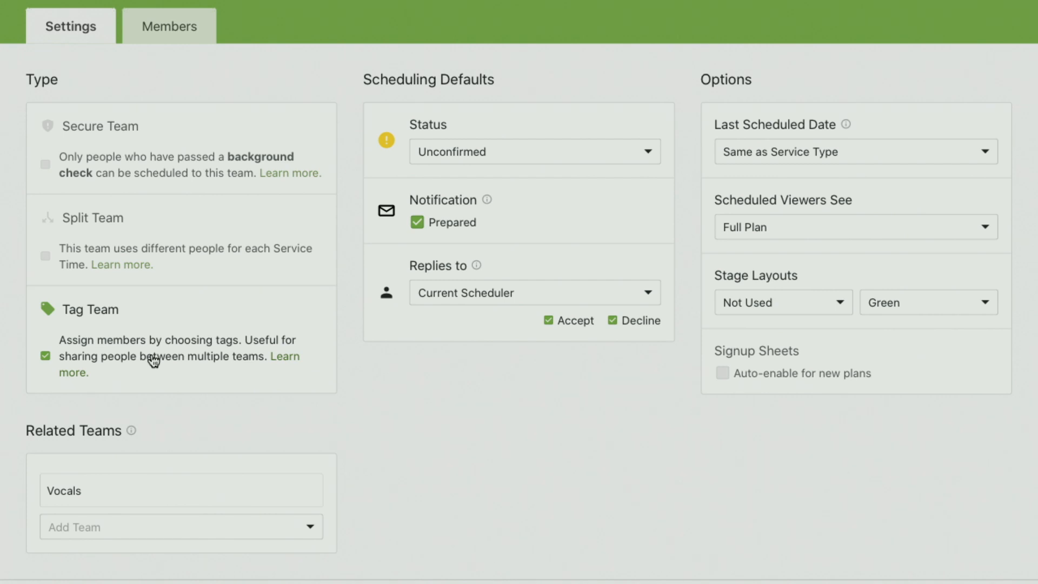
Step: Show the Choir team's members and open its Alto position
scroll(154, 361, "up", 5)
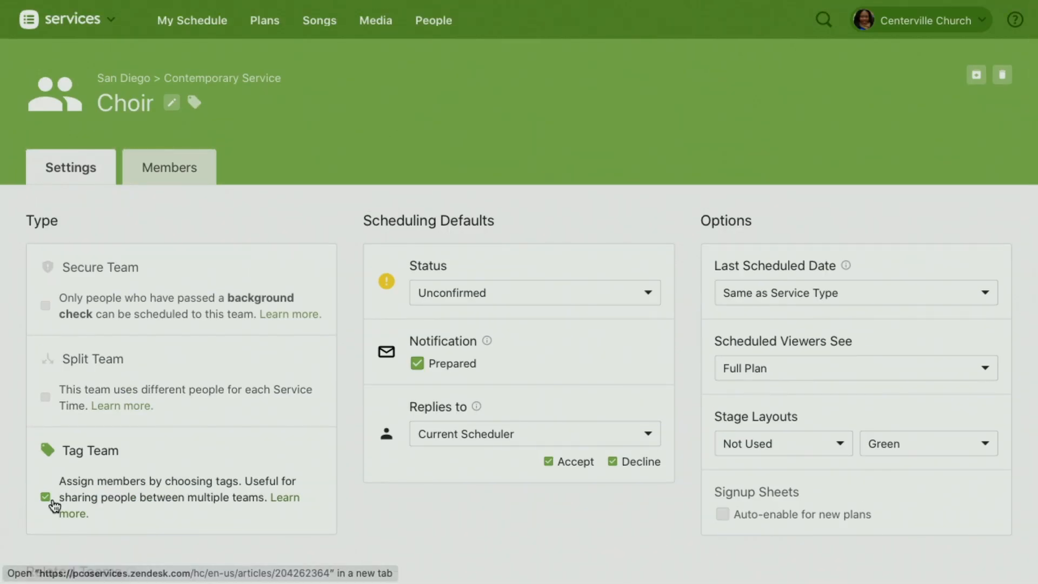
left_click(173, 175)
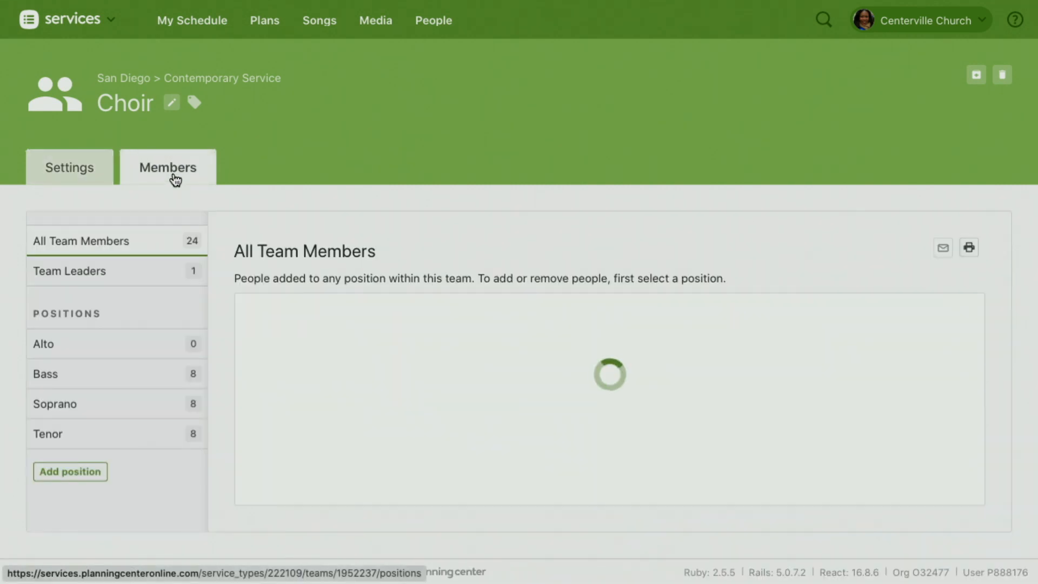
scroll(271, 209, "down", 3)
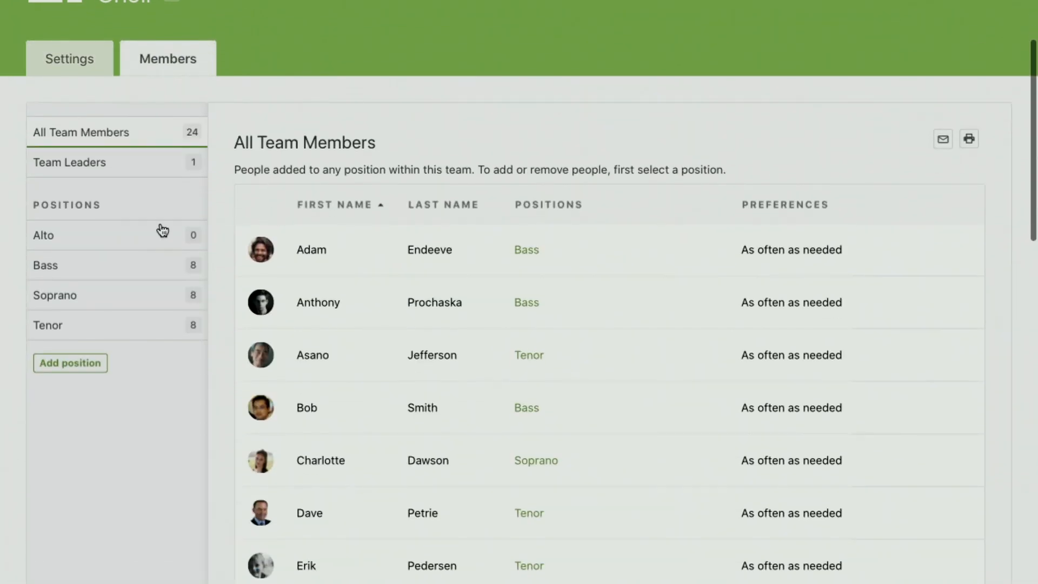
left_click(49, 237)
scroll(360, 203, "down", 3)
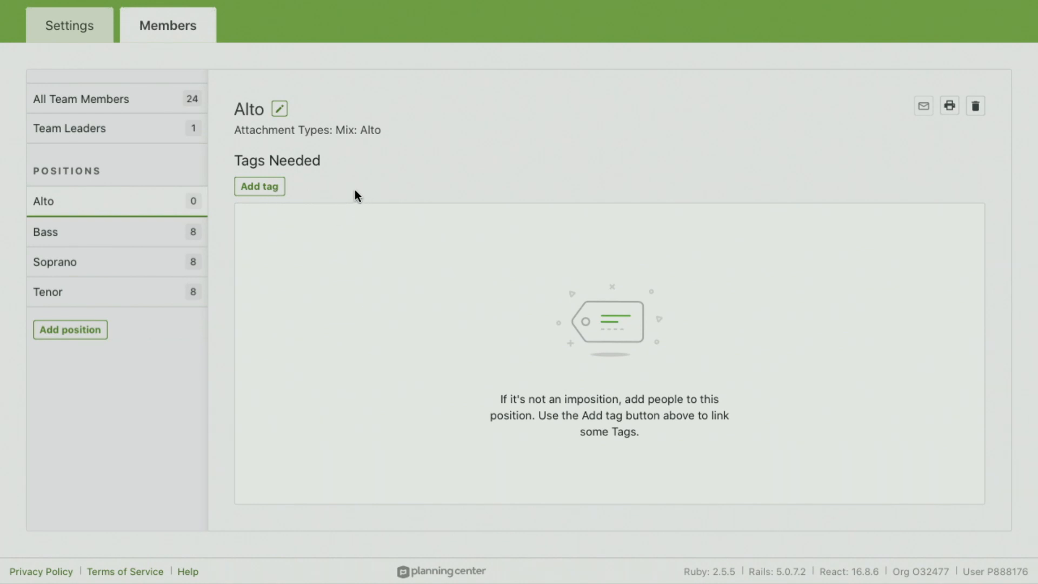
Step: Add the Choir: Alto tag to the Alto position's needed tags, save it, and look over the matching people
left_click(265, 194)
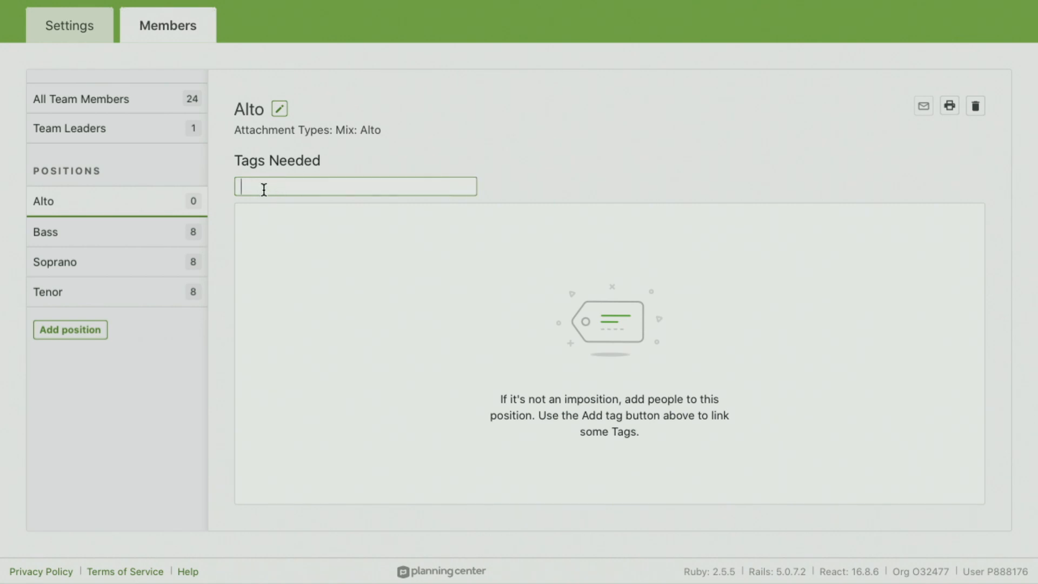
type("Alto")
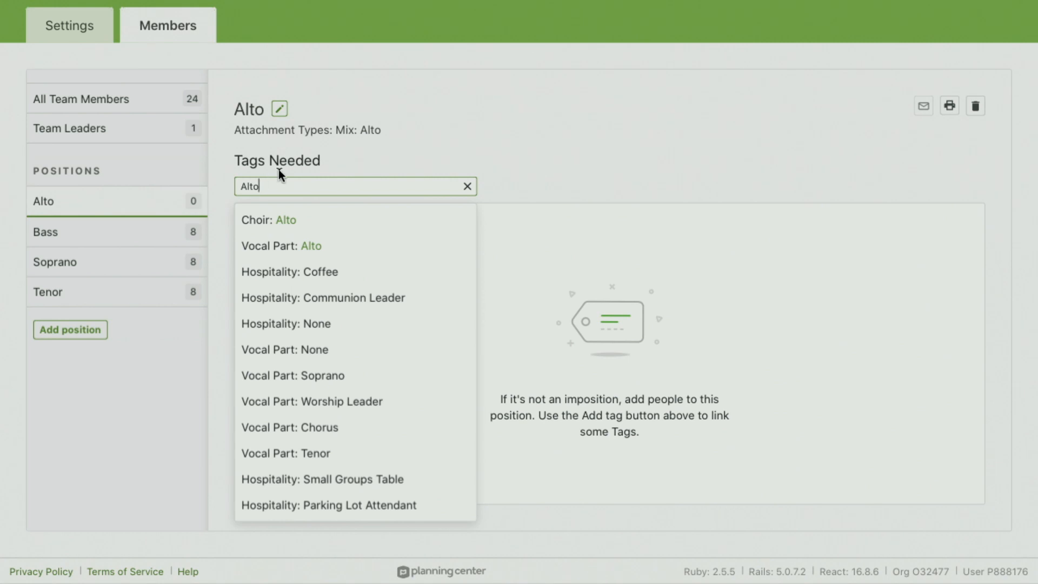
left_click(294, 224)
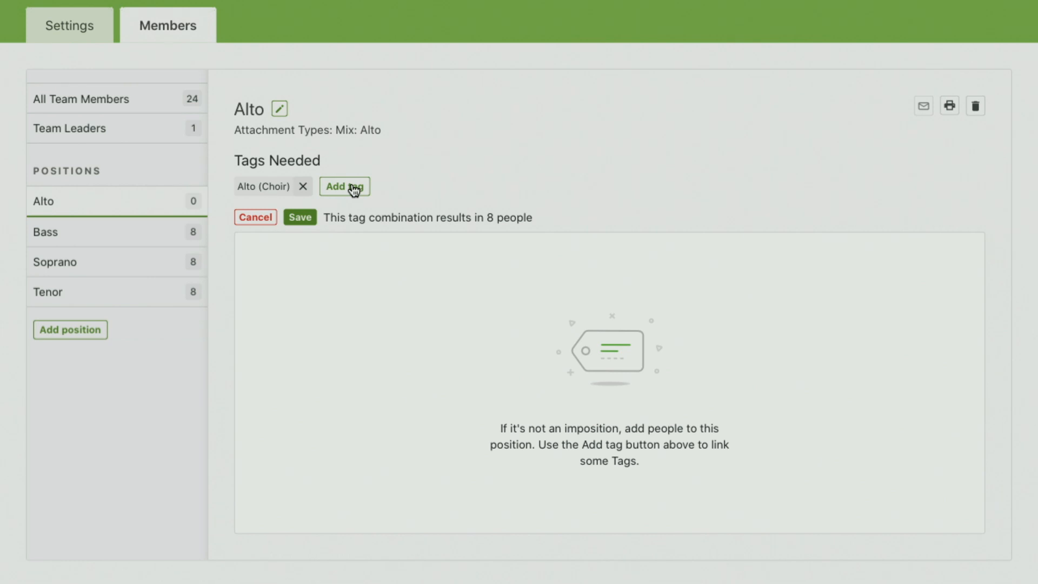
left_click(303, 217)
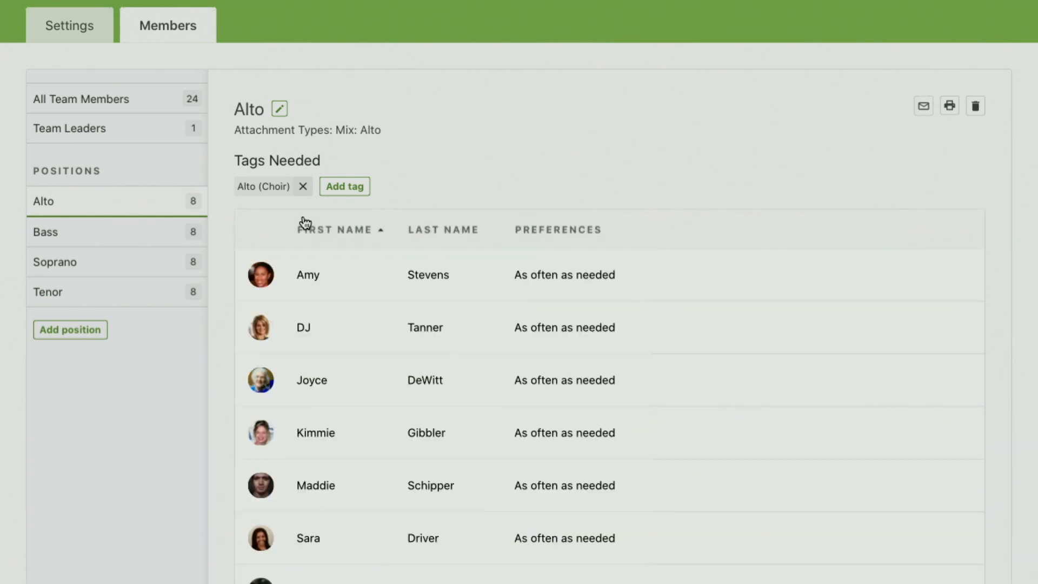
scroll(437, 352, "down", 5)
scroll(437, 353, "up", 5)
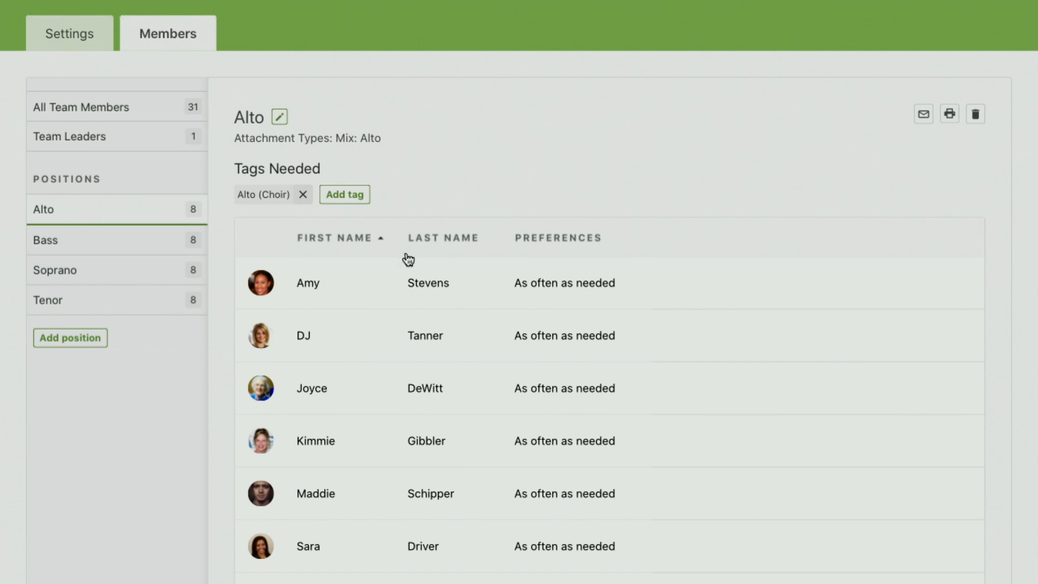
scroll(349, 279, "up", 4)
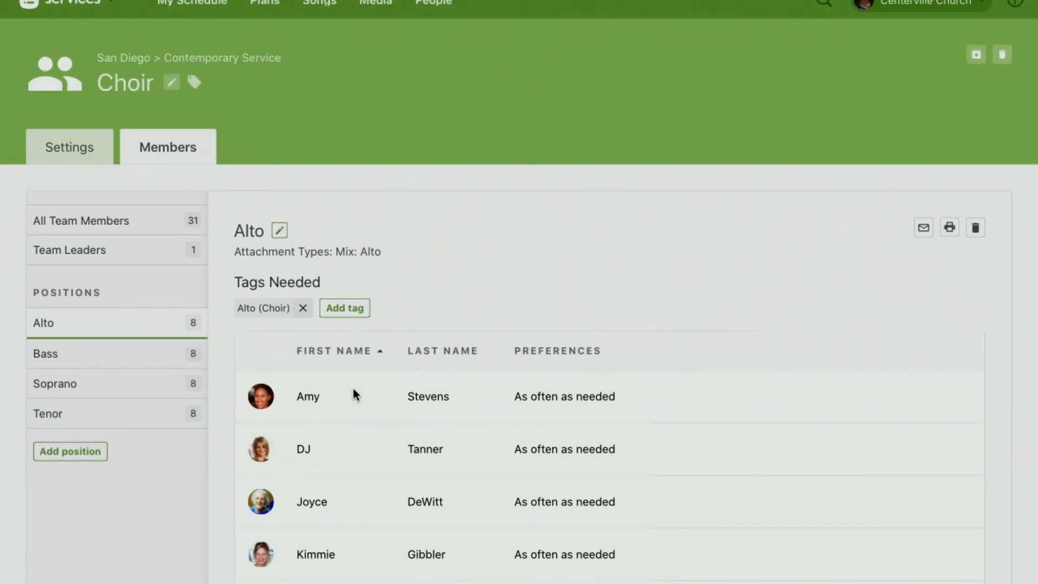
scroll(354, 394, "up", 1)
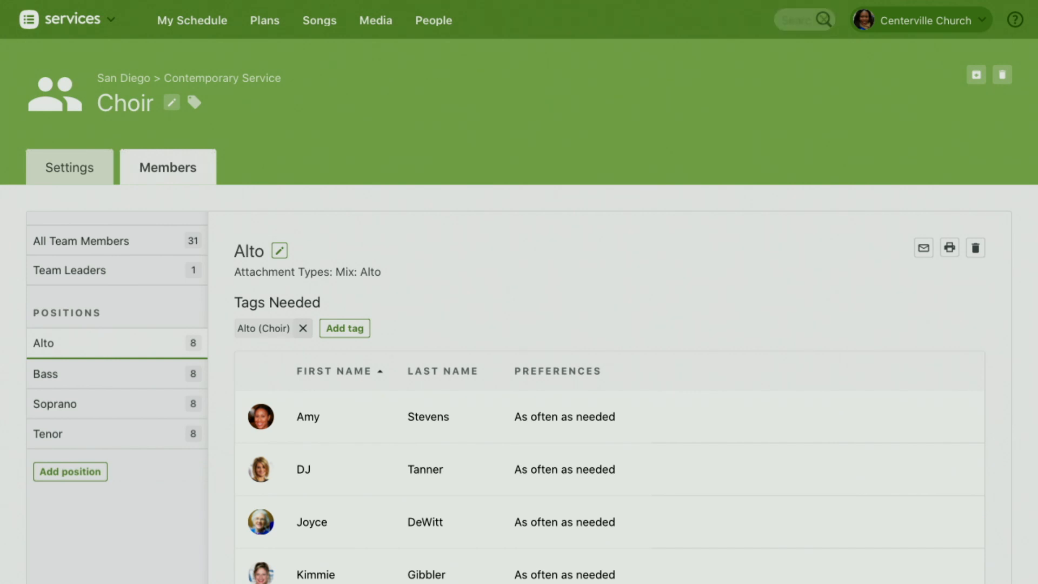
left_click(824, 19)
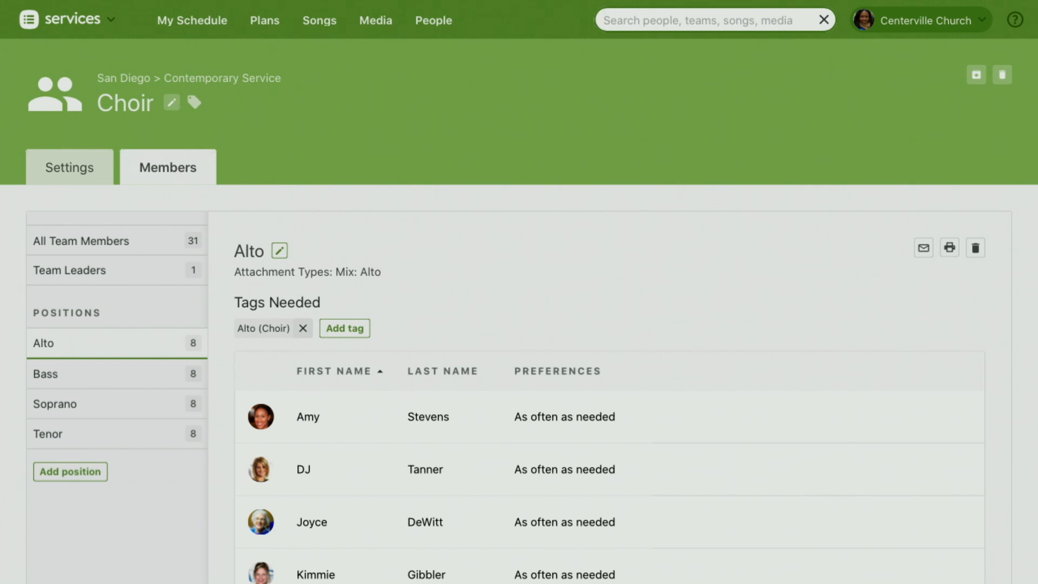
type("Ashely")
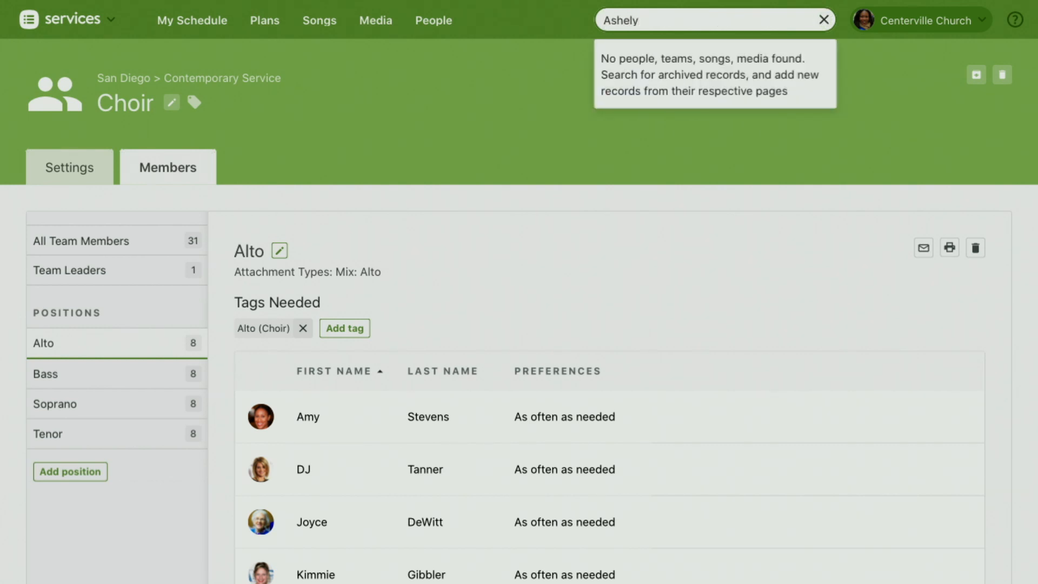
key("BackSpace")
key("BackSpace")
key("BackSpace")
key("BackSpace")
type("hley")
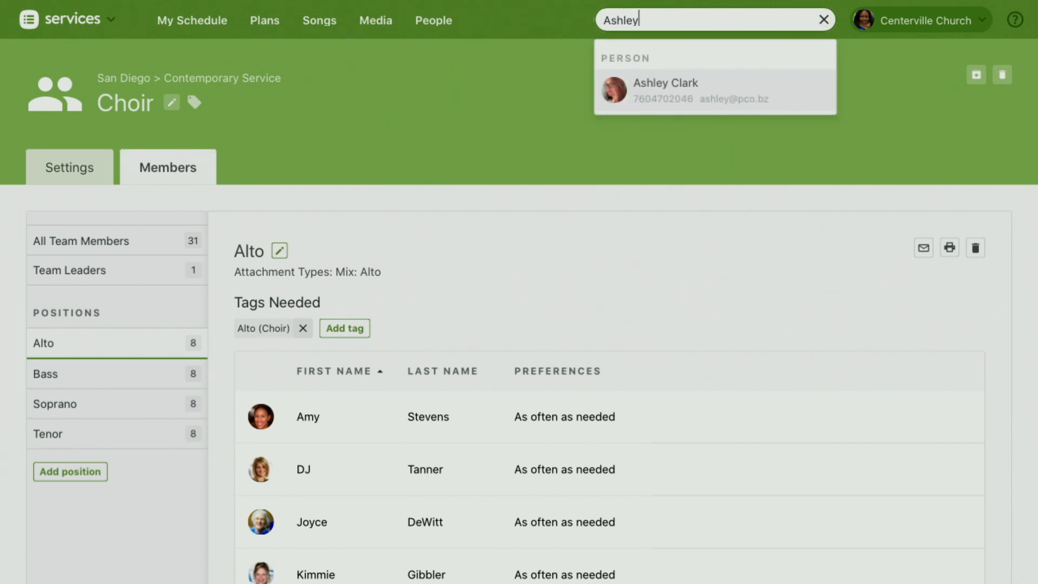
key("BackSpace")
key("BackSpace")
key("BackSpace")
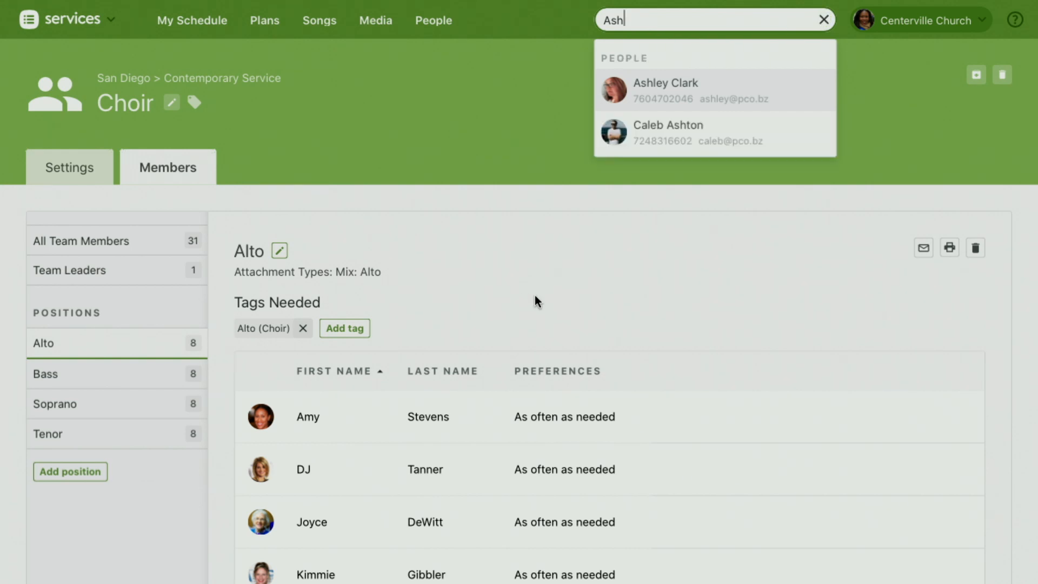
left_click(824, 20)
Step: Open the profile of the signed-in account holder and show its details with permissions and tags
left_click(898, 20)
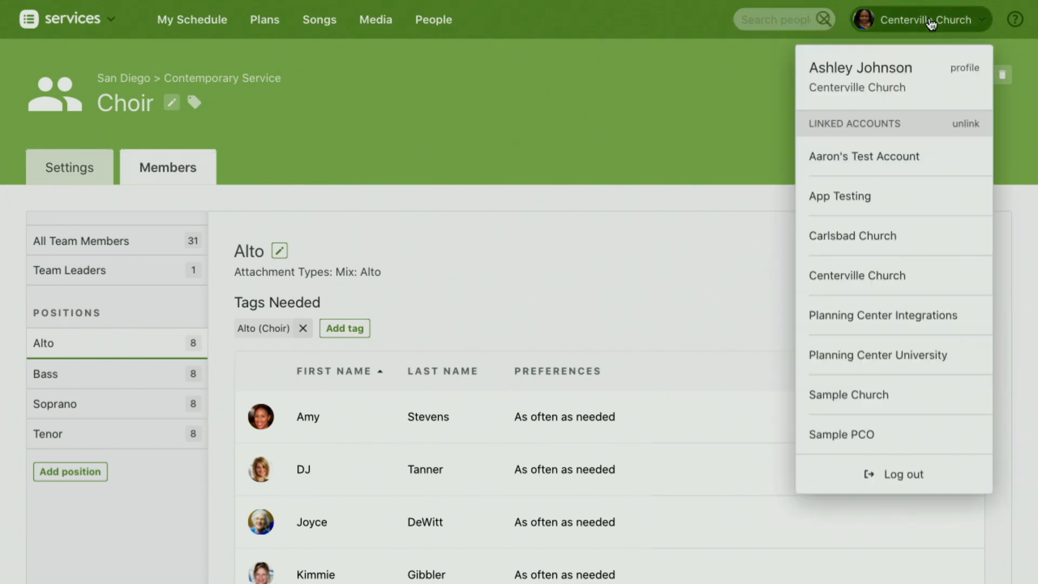
left_click(967, 70)
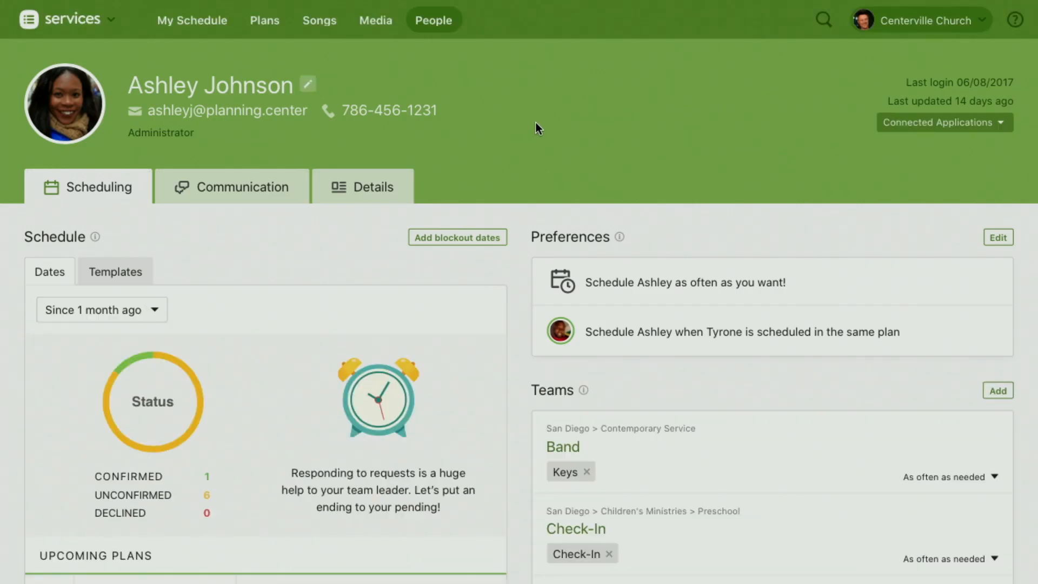
left_click(370, 198)
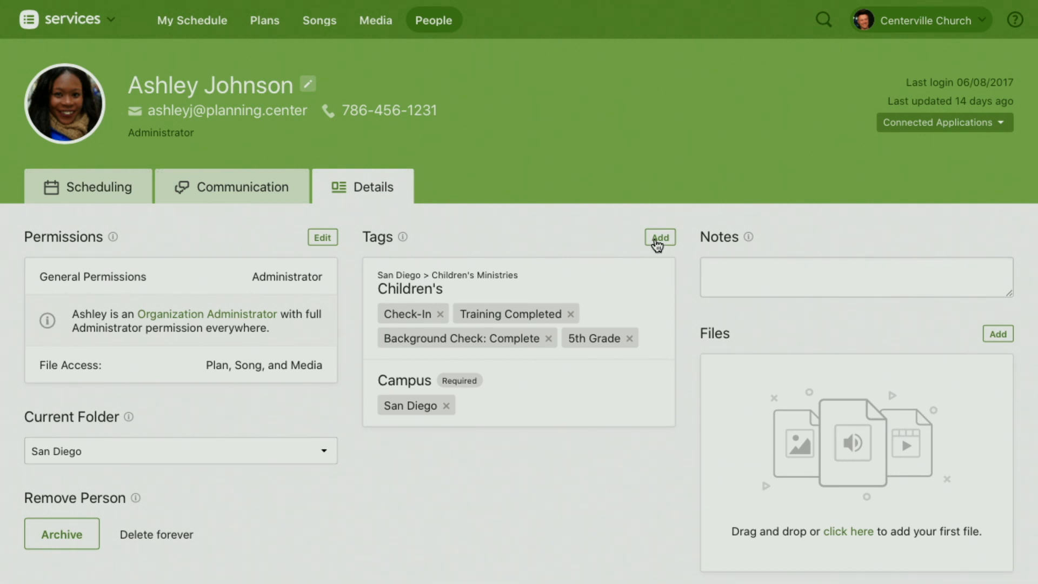
Step: Add the San Diego > Choir: Alto tag to this person's profile and finish tag editing
left_click(659, 238)
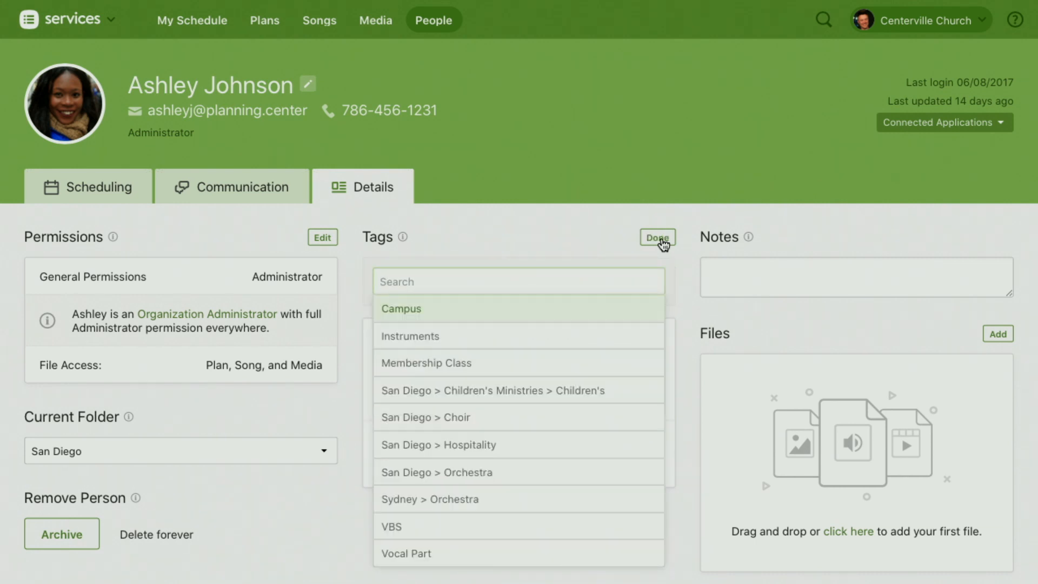
type("Alto")
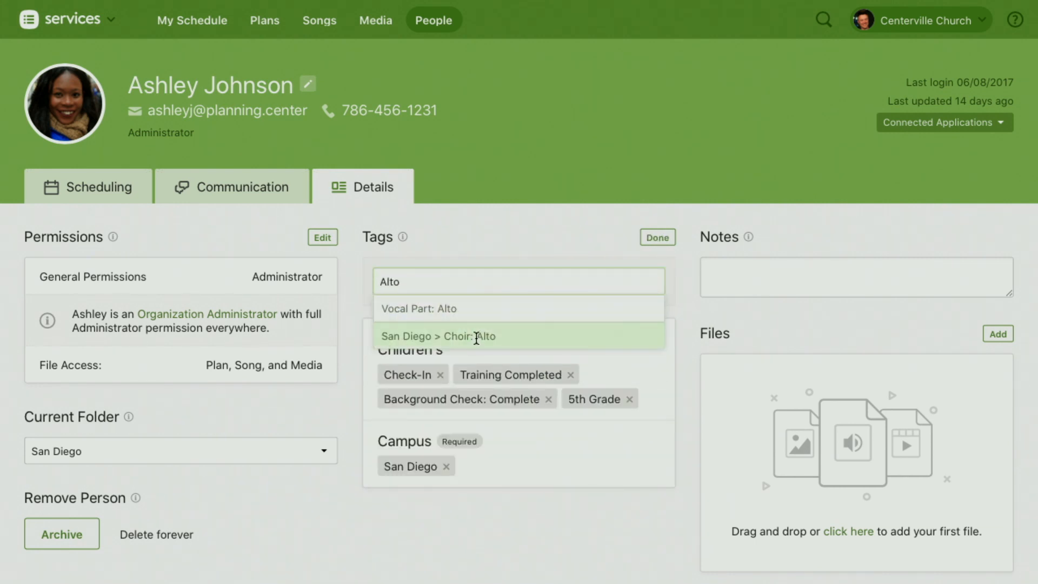
left_click(493, 336)
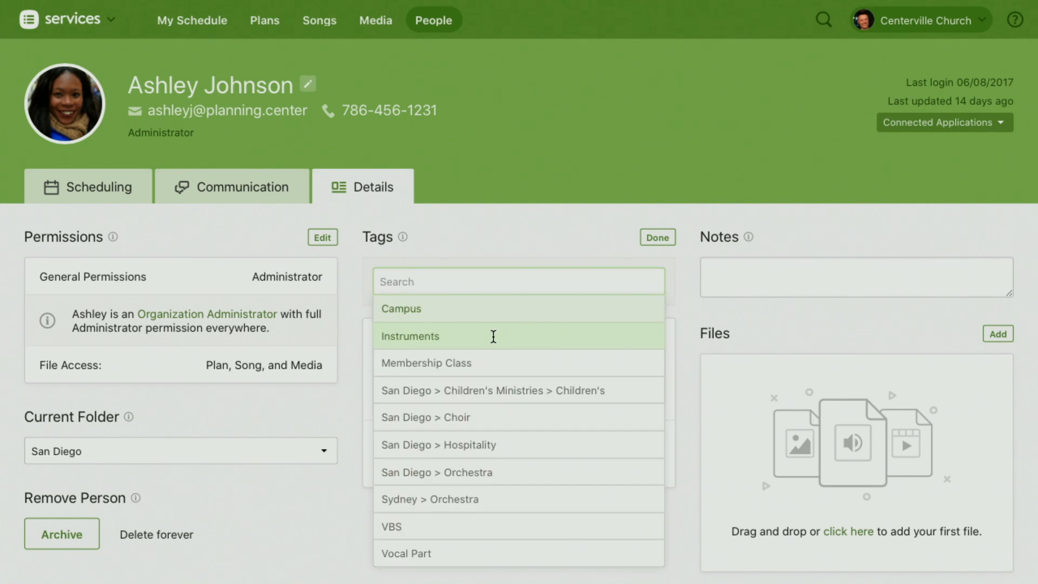
left_click(555, 230)
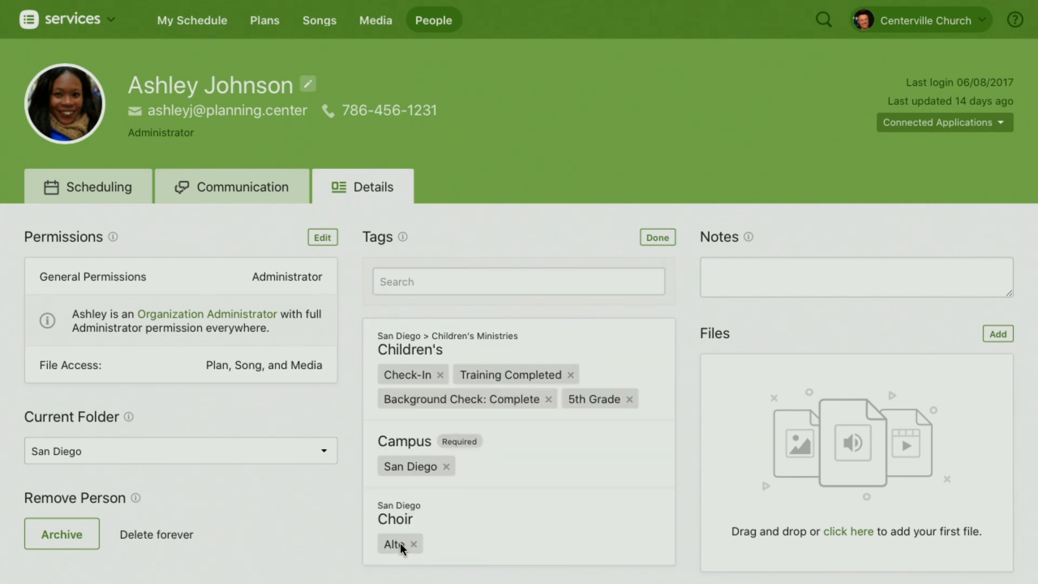
left_click(658, 238)
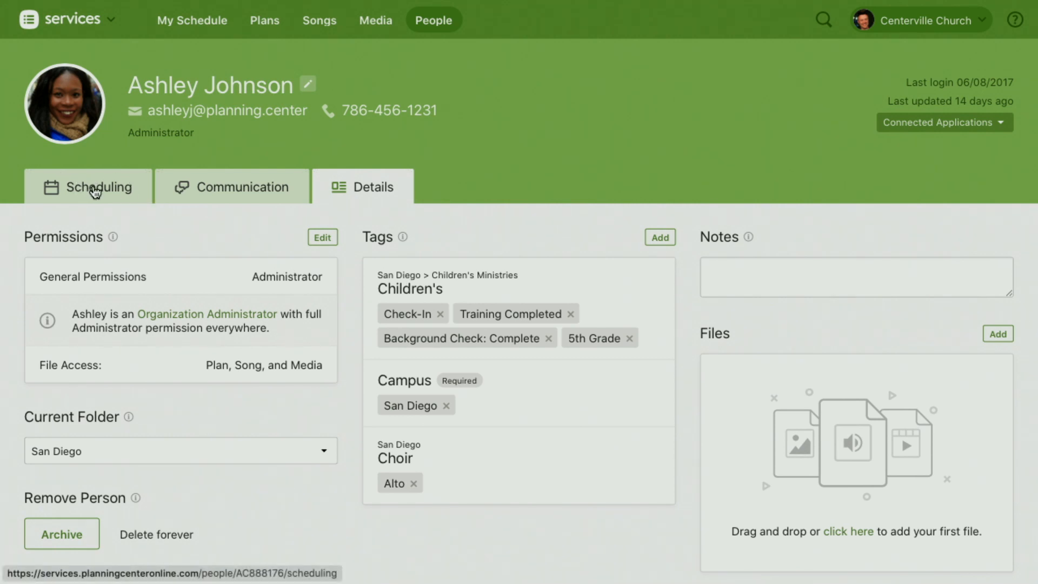
Step: Review the person's scheduling information and examine the Choir positions listed among their teams
left_click(92, 191)
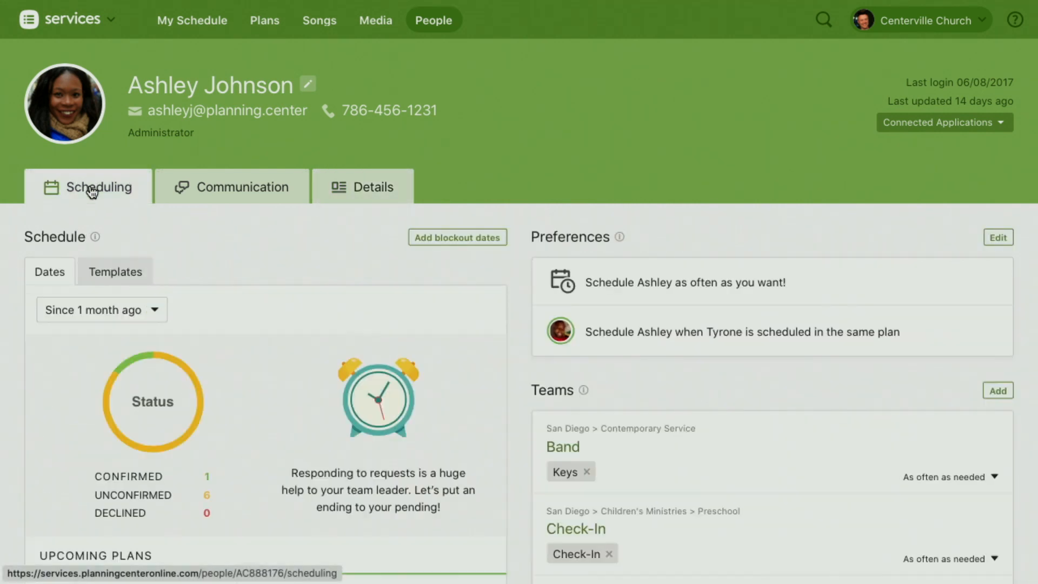
scroll(725, 384, "down", 5)
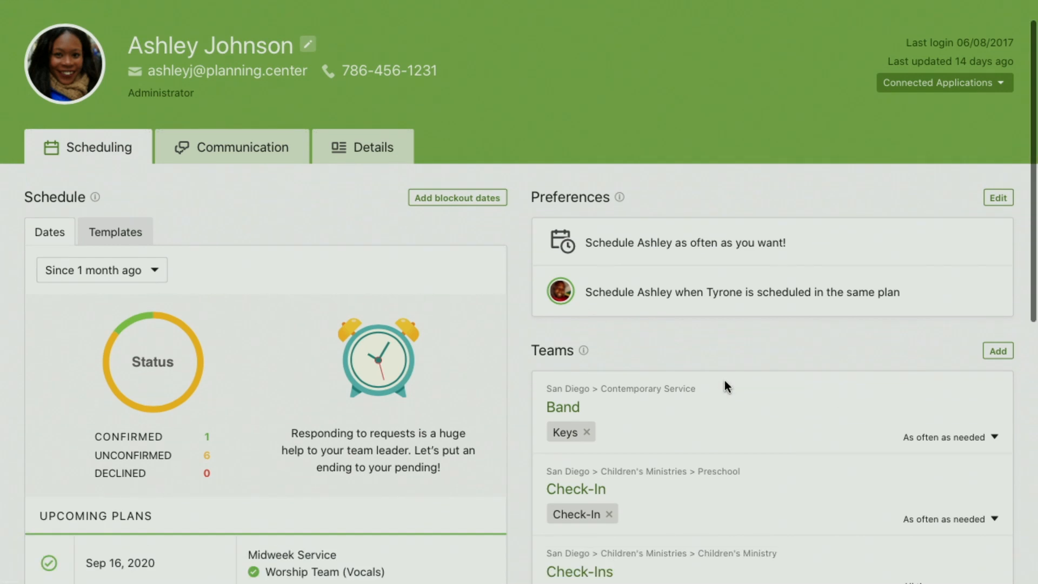
scroll(724, 381, "down", 4)
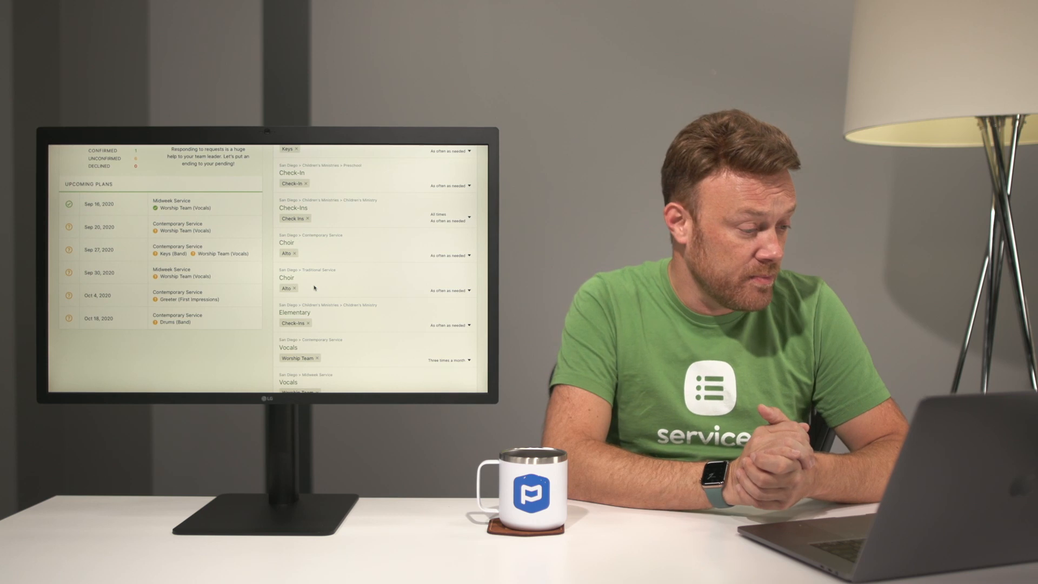
Step: Return to the San Diego plans and open the Contemporary Service templates
scroll(285, 270, "up", 3)
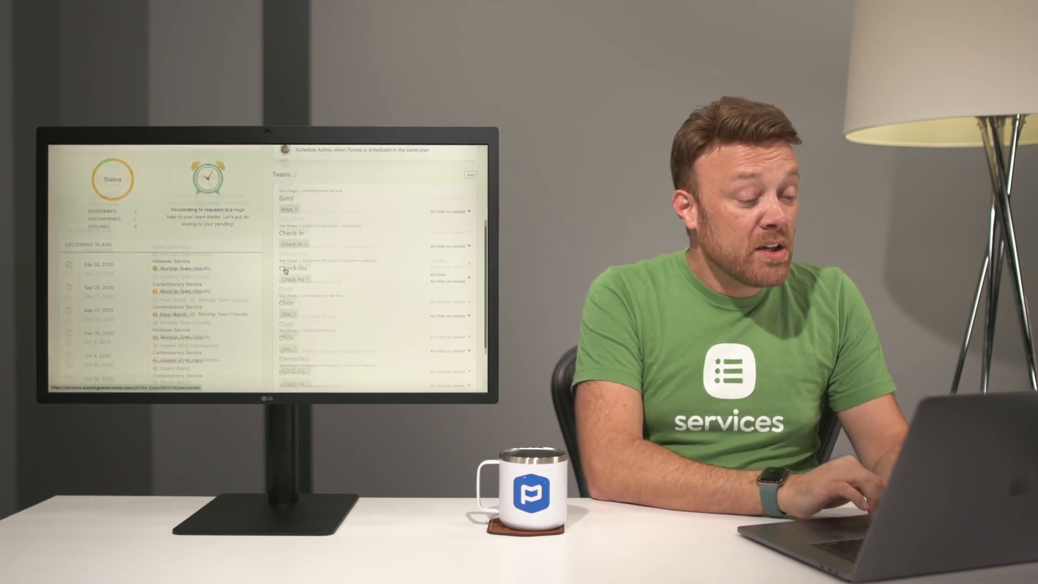
scroll(285, 270, "up", 5)
left_click(160, 154)
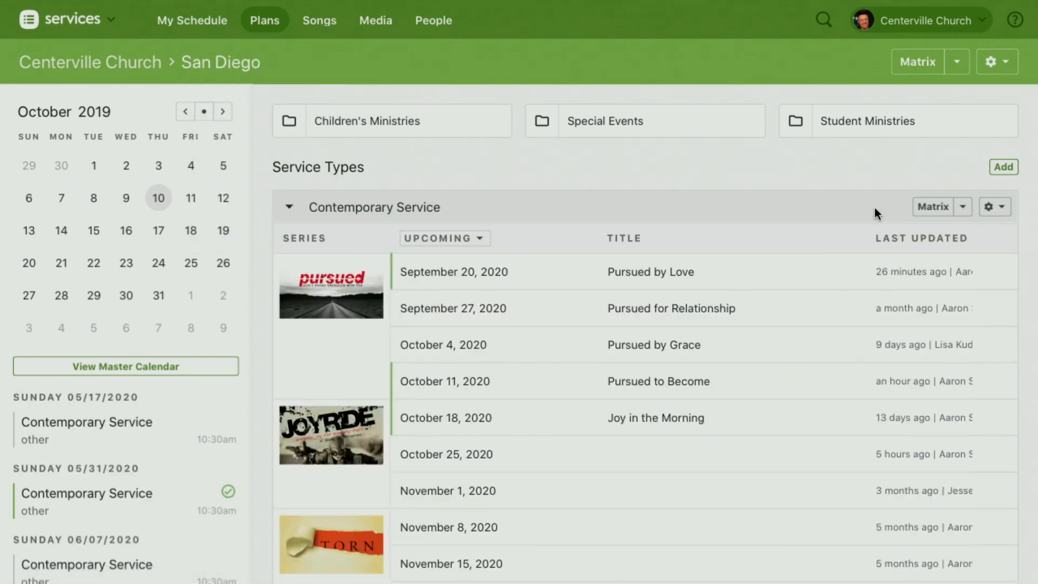
left_click(998, 211)
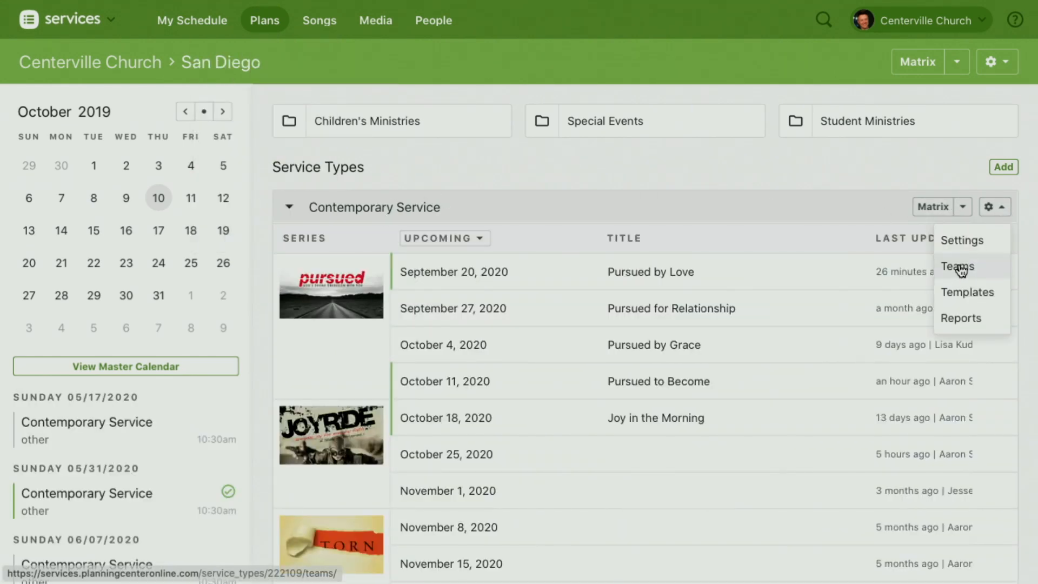
left_click(981, 301)
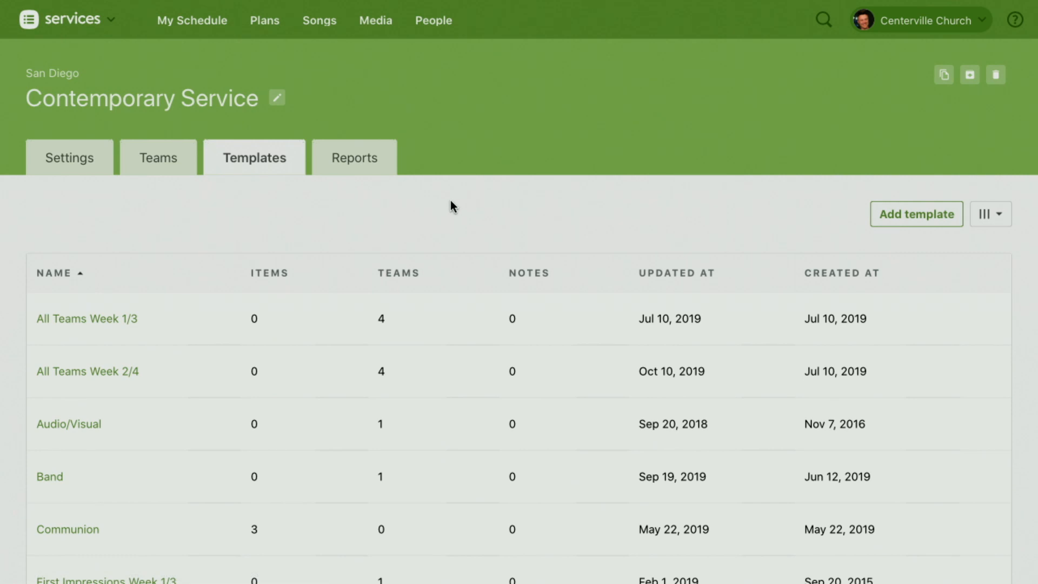
scroll(450, 201, "down", 2)
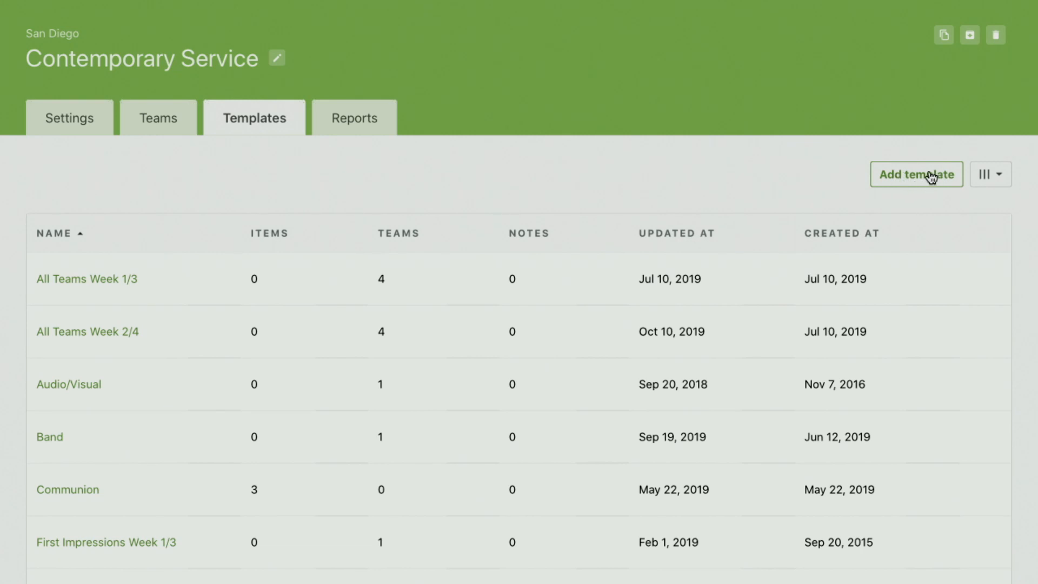
Step: Start a new template for the Contemporary Service, dismiss its name entry, and look through the existing templates
left_click(908, 180)
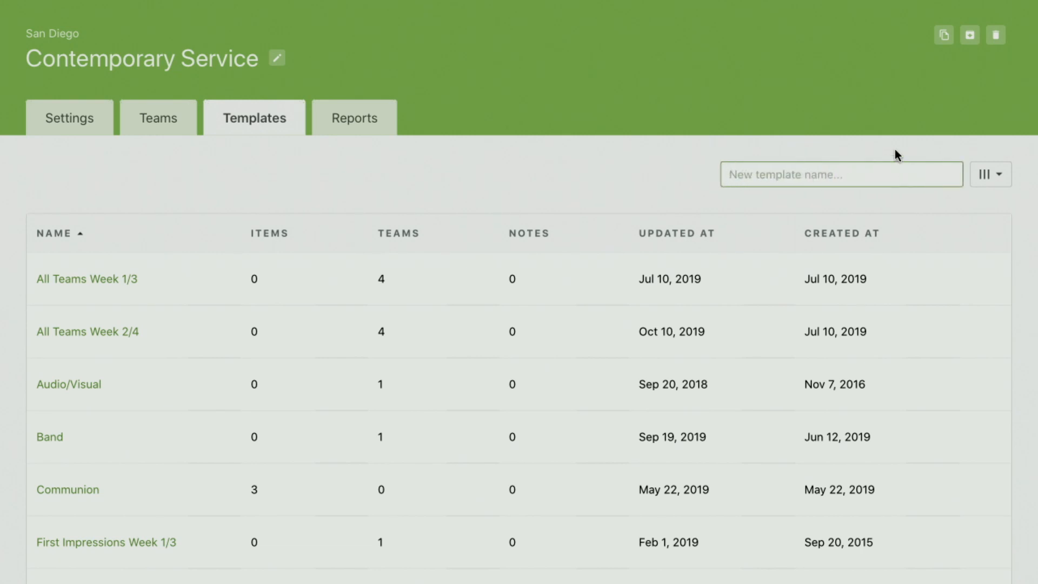
left_click(896, 154)
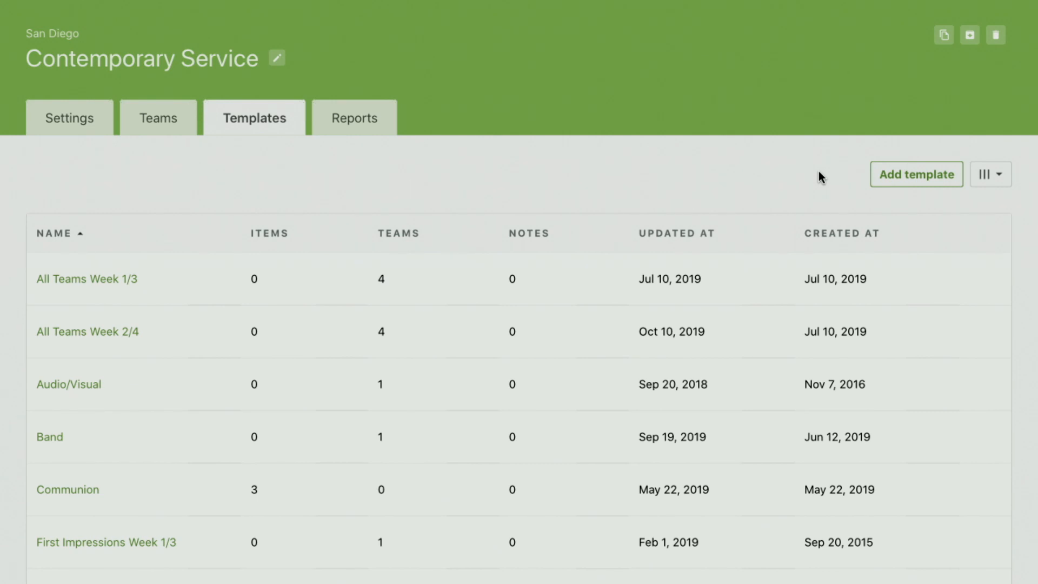
scroll(146, 382, "down", 3)
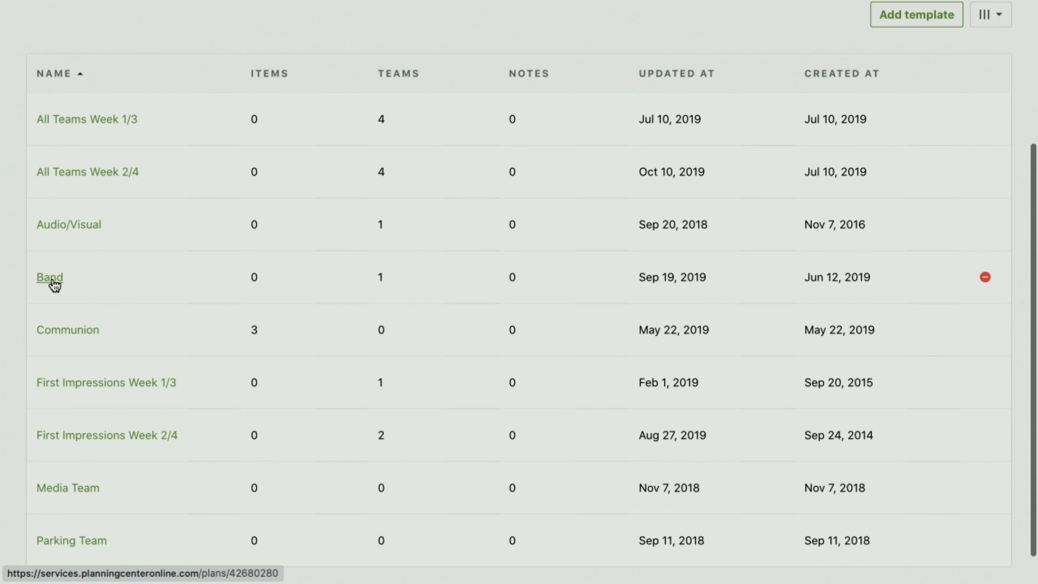
scroll(132, 348, "down", 1)
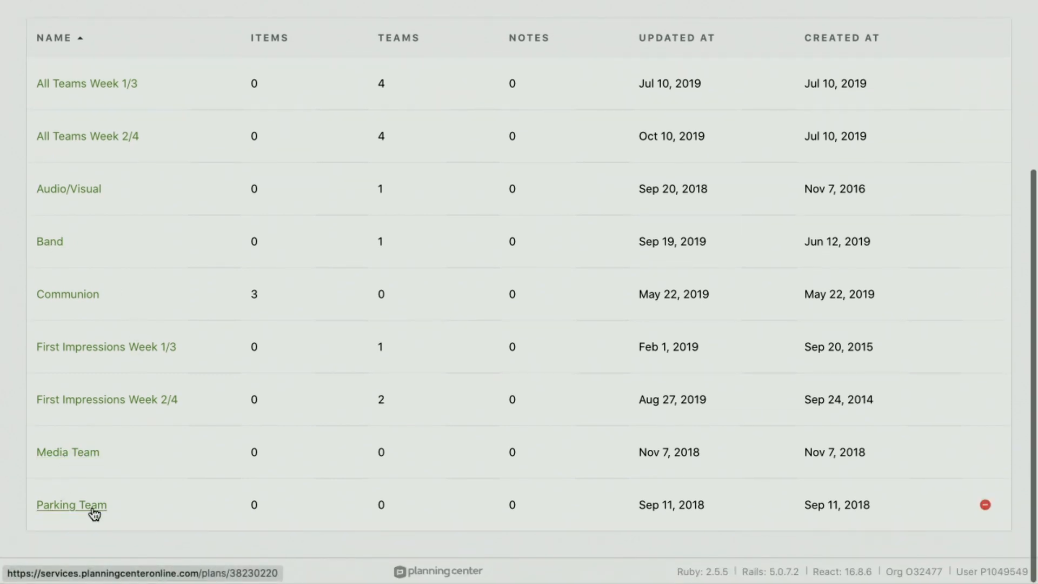
Step: Open the All Teams Week 2/4 template, leave its title as it is, and display its people and team assignments
scroll(121, 501, "up", 2)
scroll(121, 499, "up", 2)
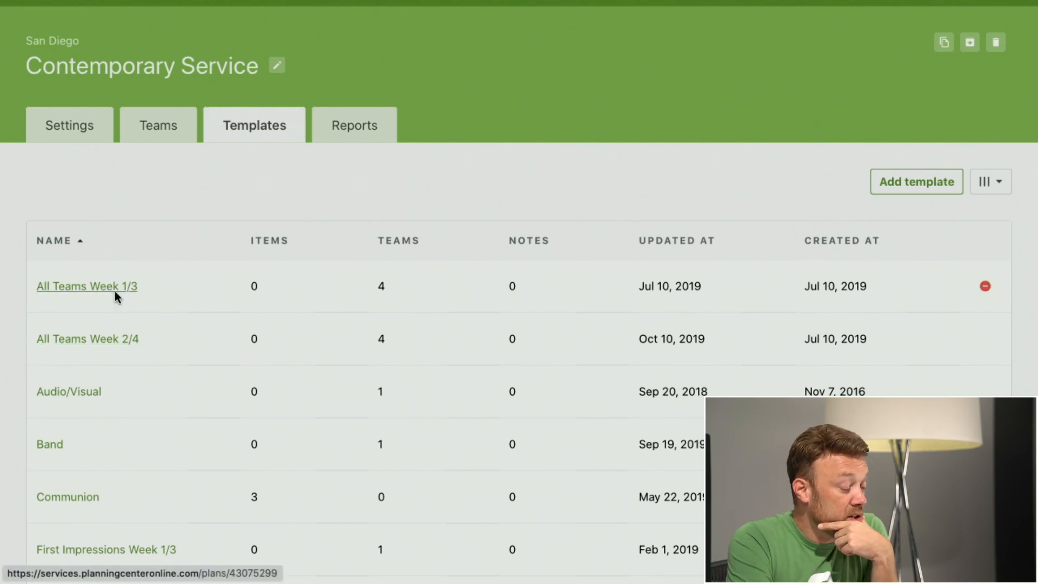
left_click(108, 342)
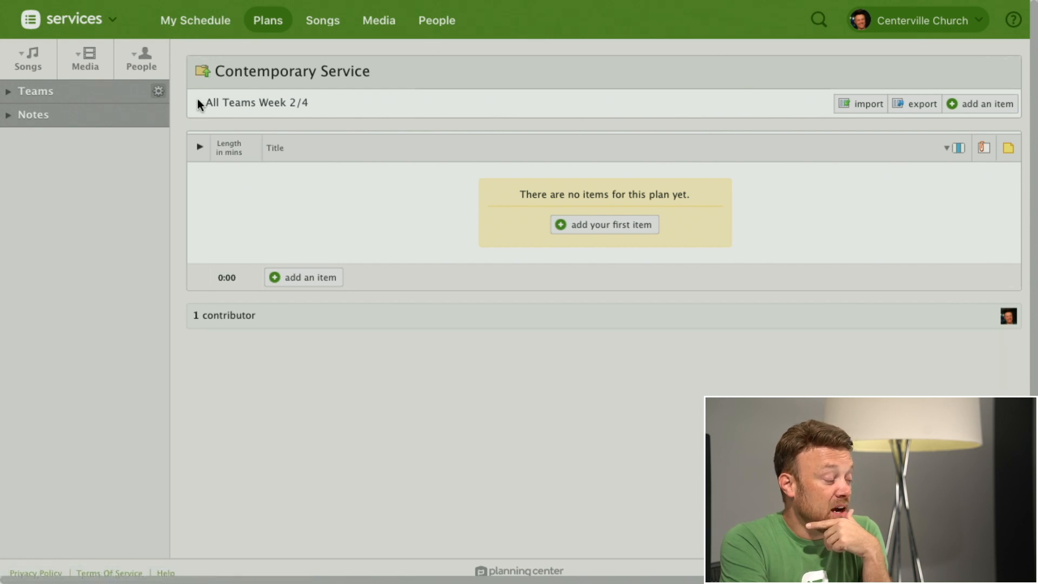
left_click(256, 106)
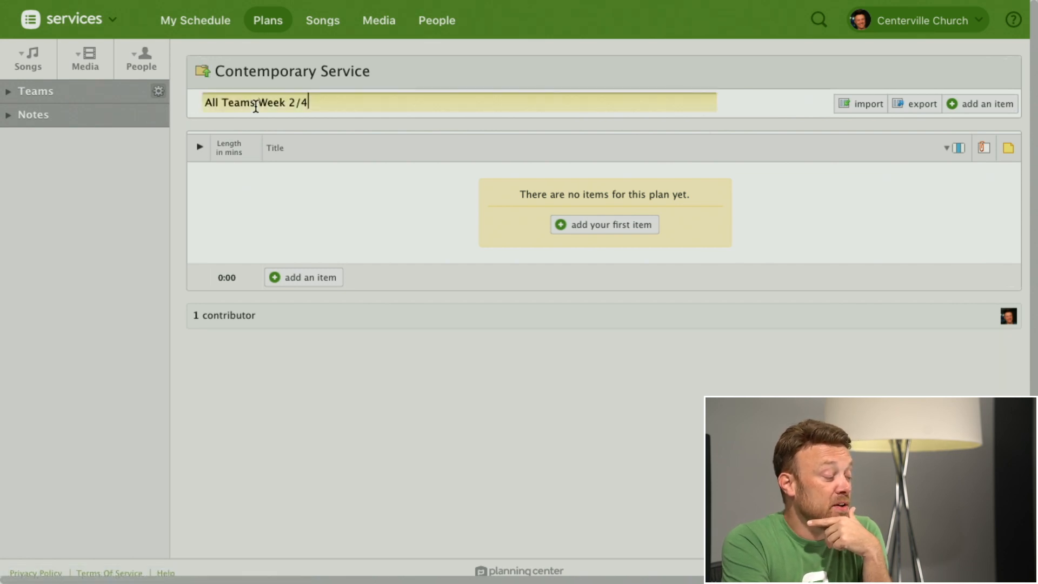
left_click(184, 122)
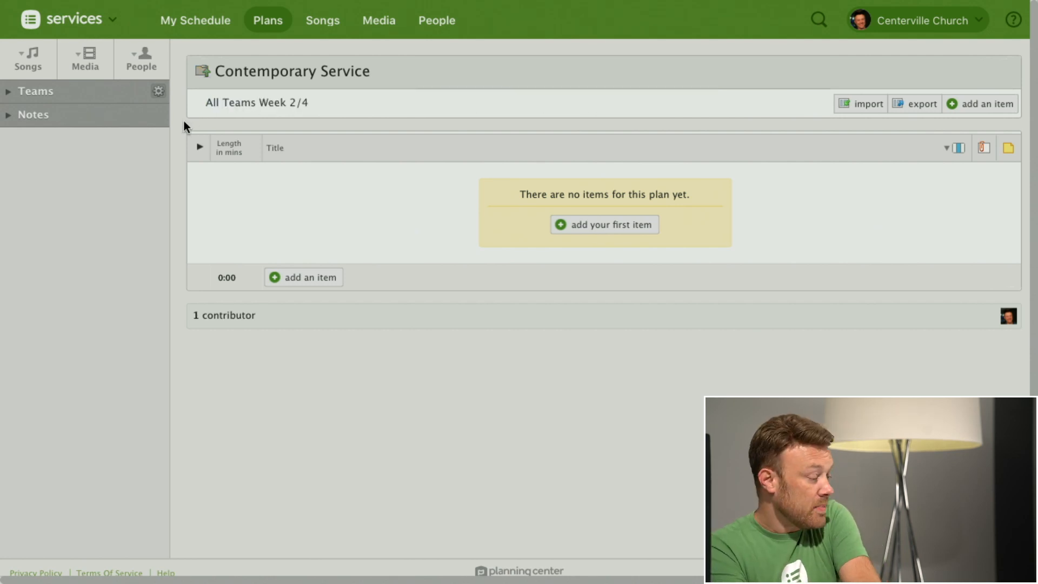
left_click(140, 66)
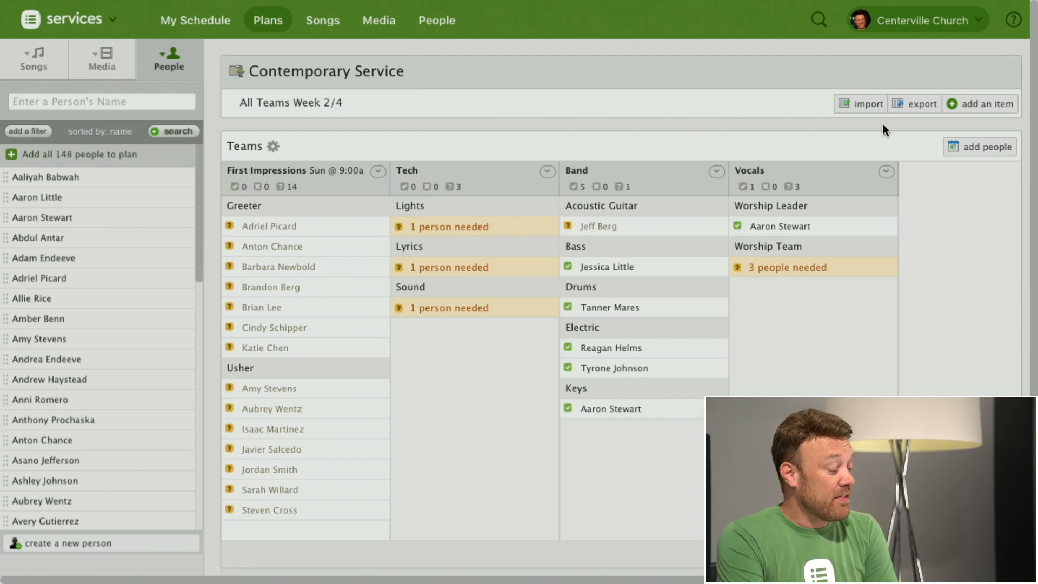
left_click(987, 147)
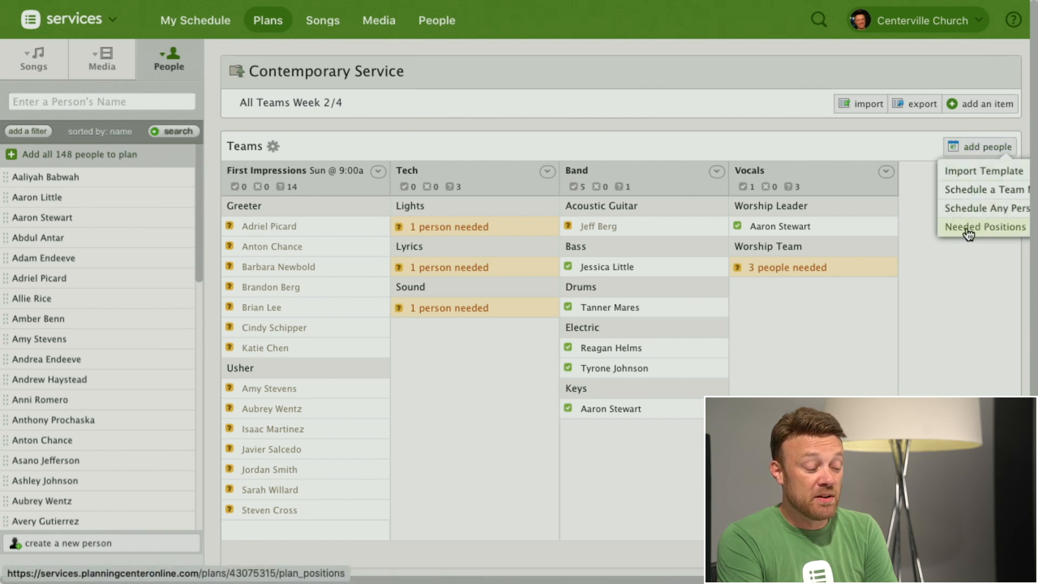
left_click(964, 207)
type("n")
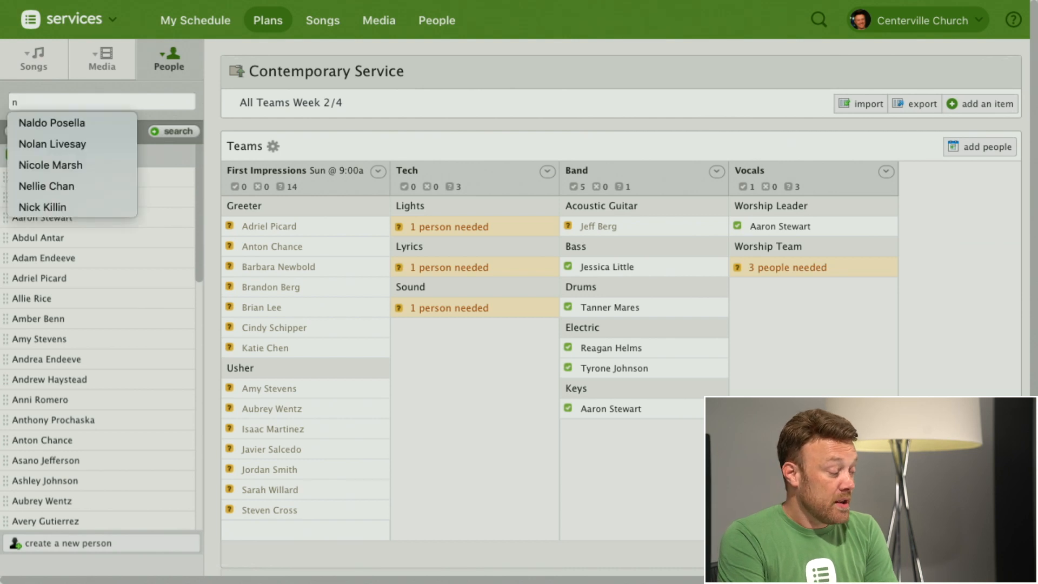
key("BackSpace")
left_click(696, 144)
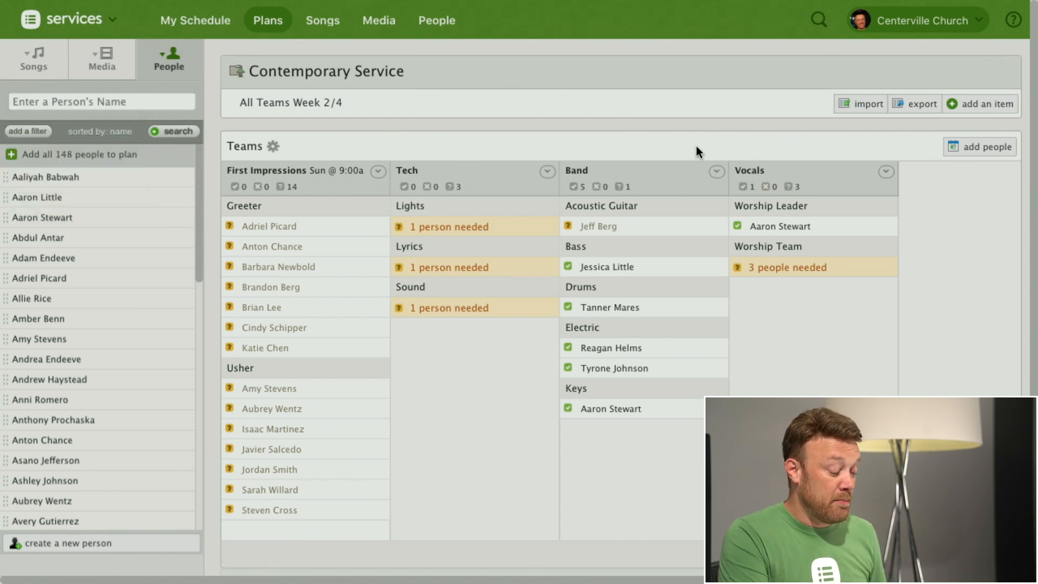
Step: Set the needed positions for First Impressions on Sun @ 11:00a to 6 Greeters and 6 Ushers
key("n")
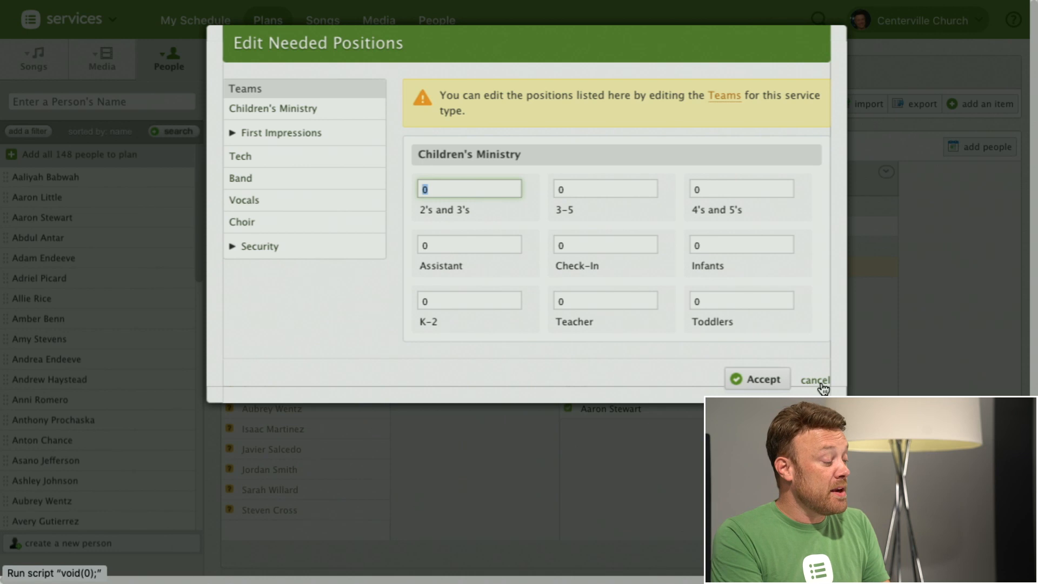
left_click(309, 137)
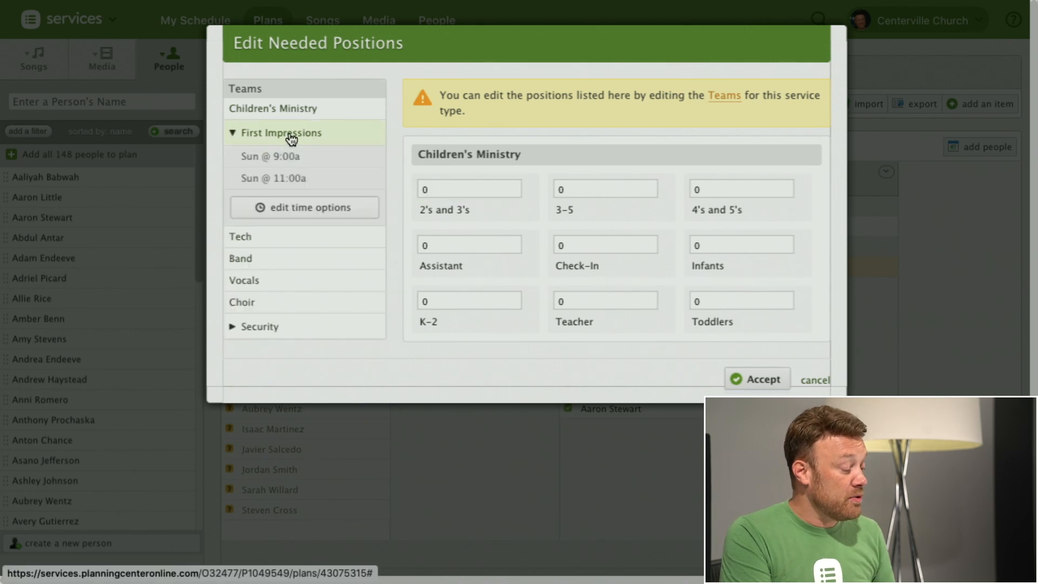
left_click(298, 178)
left_click(462, 185)
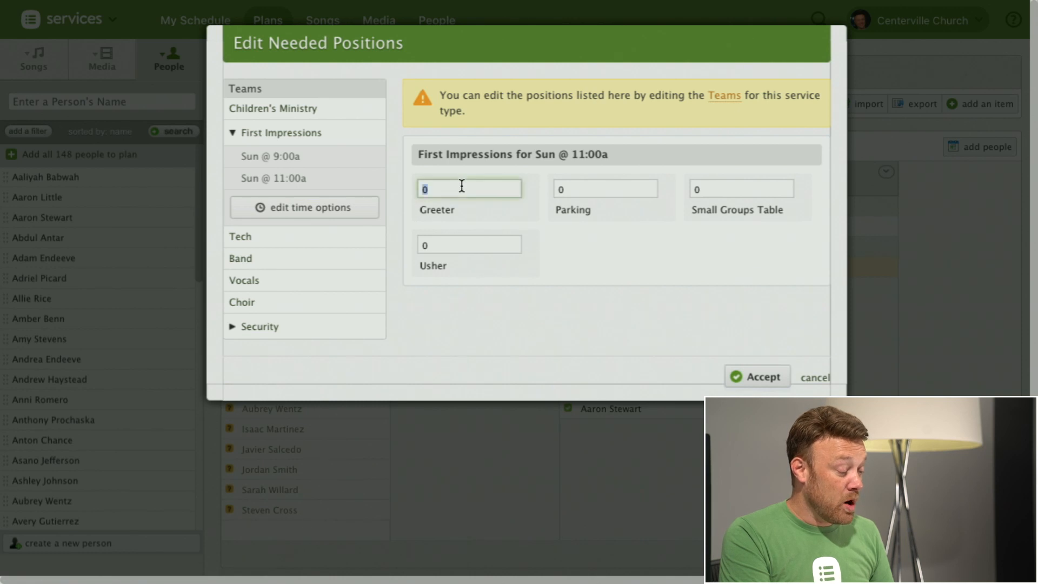
type("6")
left_click(453, 246)
key("BackSpace")
type("6")
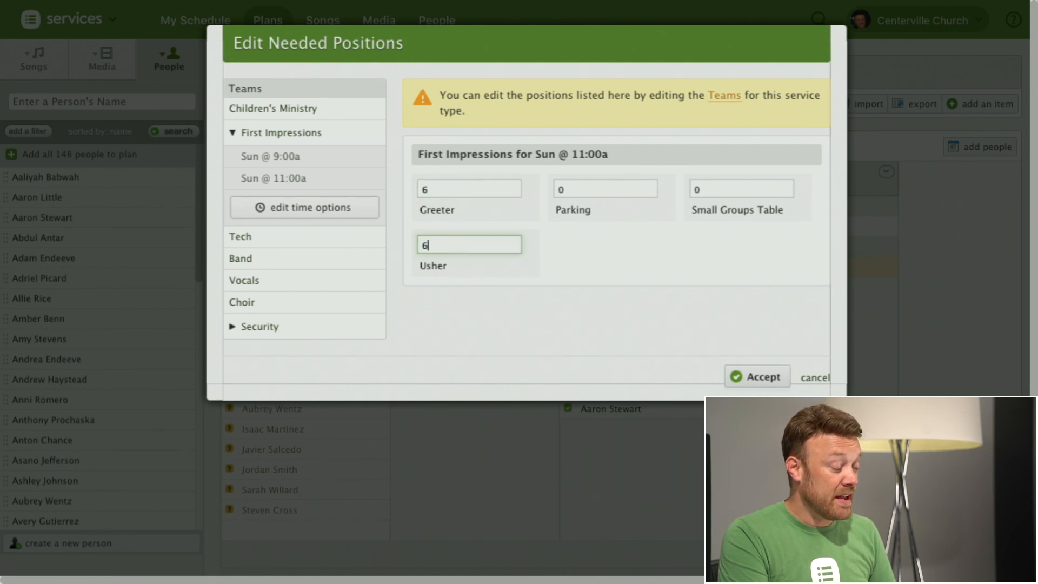
left_click(760, 377)
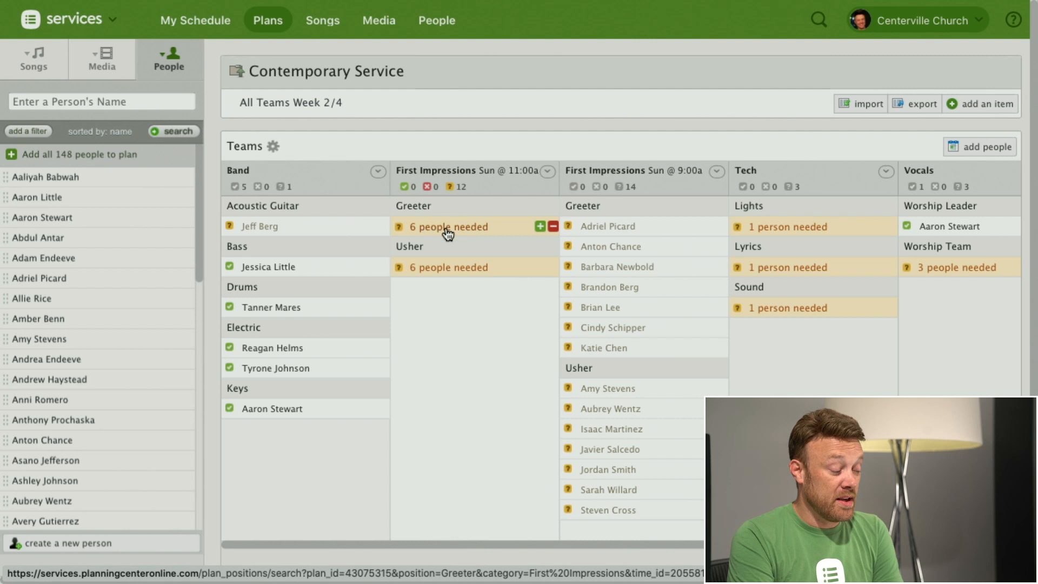
Step: Fill the six needed Greeter positions for First Impressions on Sun @ 11:00a with people from the candidate list
left_click(448, 234)
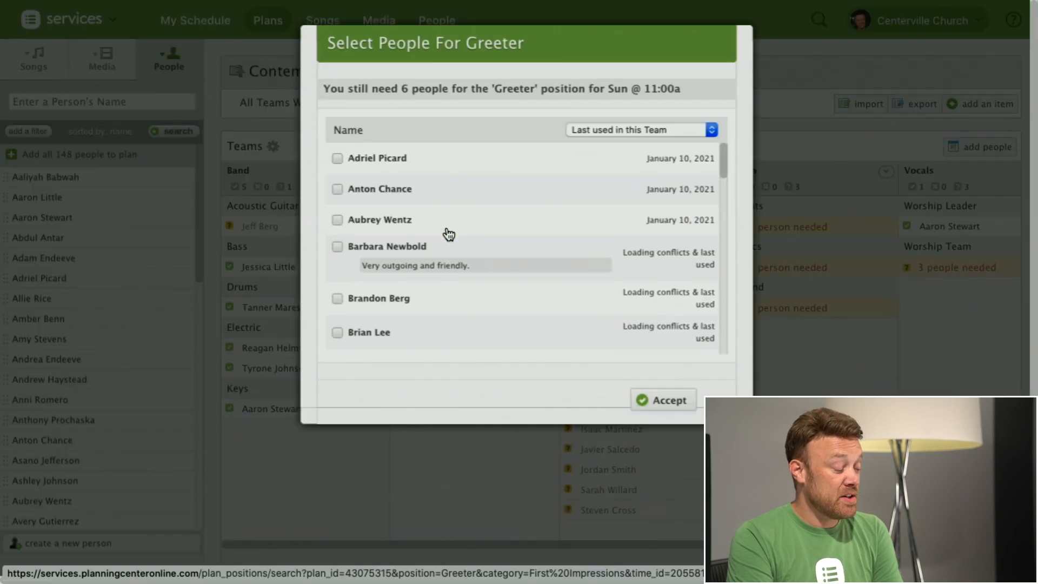
left_click(337, 160)
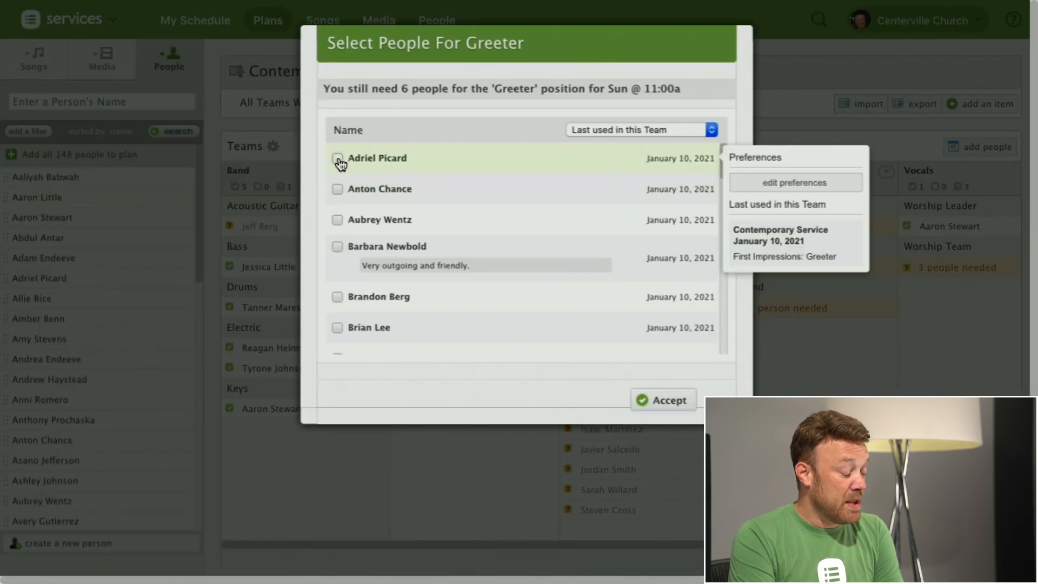
left_click(337, 220)
scroll(379, 241, "down", 2)
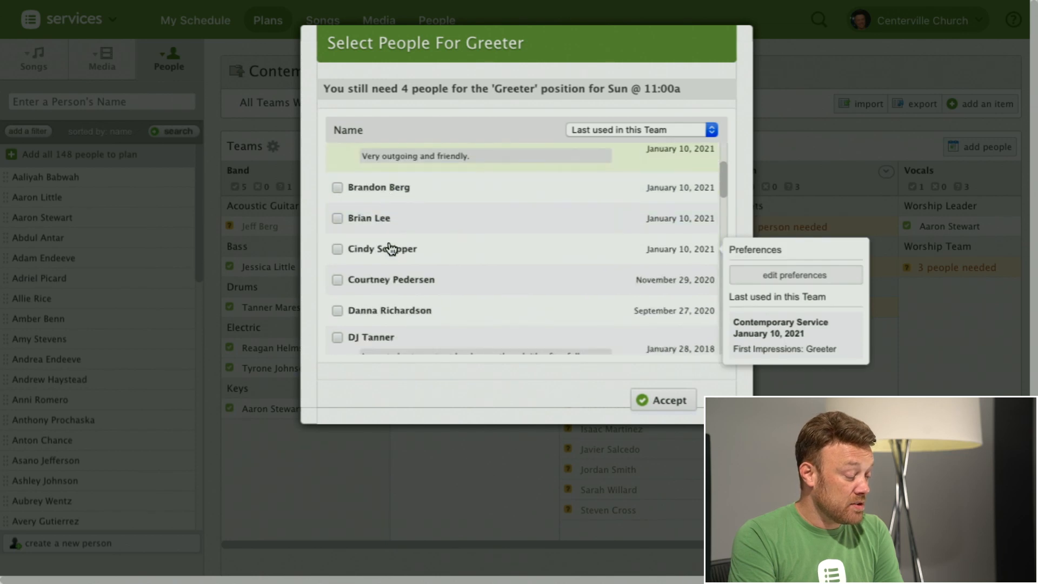
left_click(337, 218)
left_click(337, 310)
scroll(444, 301, "down", 2)
scroll(444, 301, "down", 2)
left_click(337, 282)
scroll(406, 310, "down", 1)
left_click(338, 345)
scroll(525, 298, "up", 1)
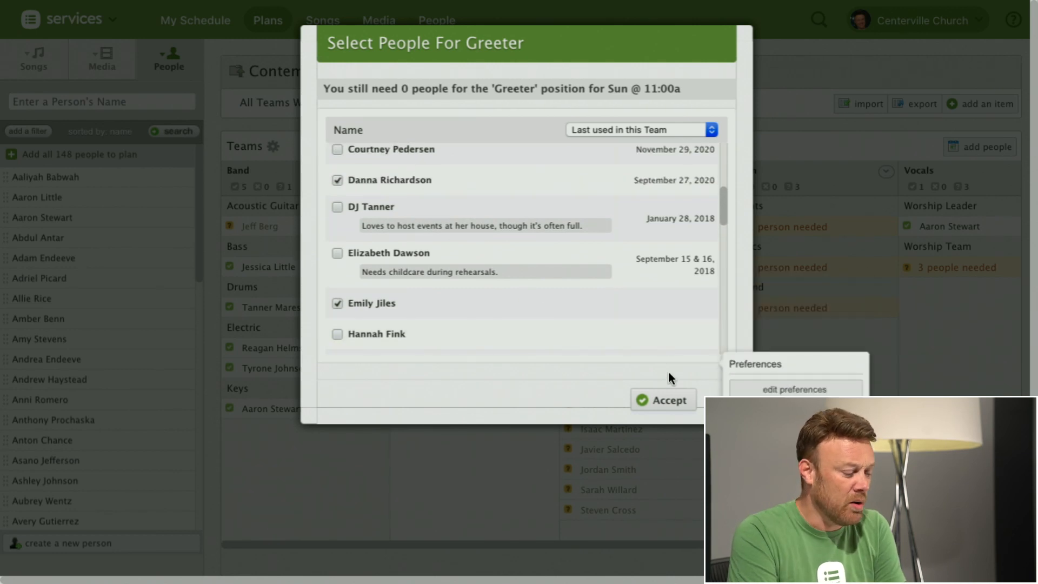
left_click(669, 402)
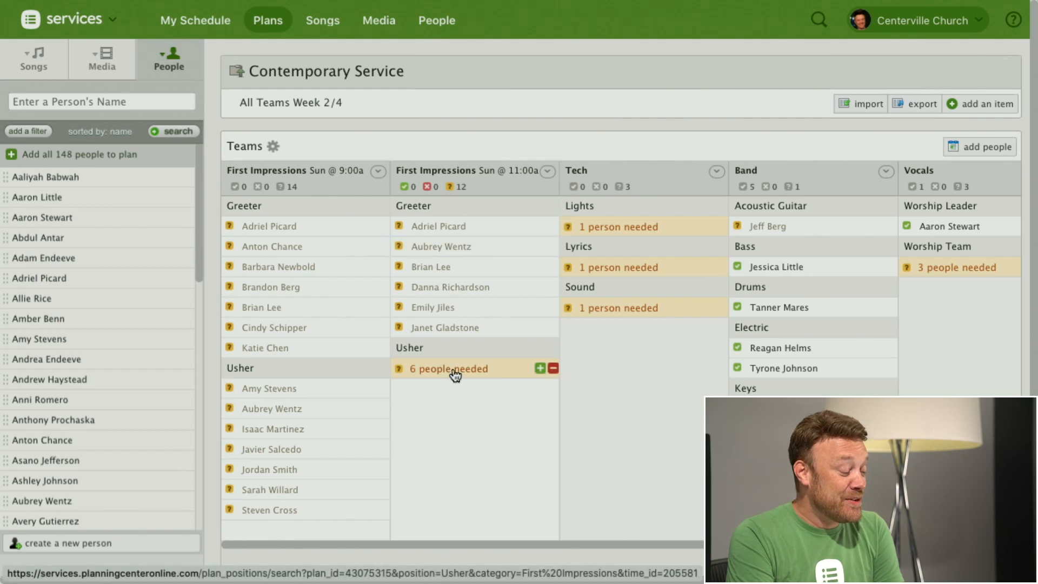
Step: Assign six people from the candidate list to the needed Usher positions for First Impressions on Sun @ 11:00a
left_click(453, 370)
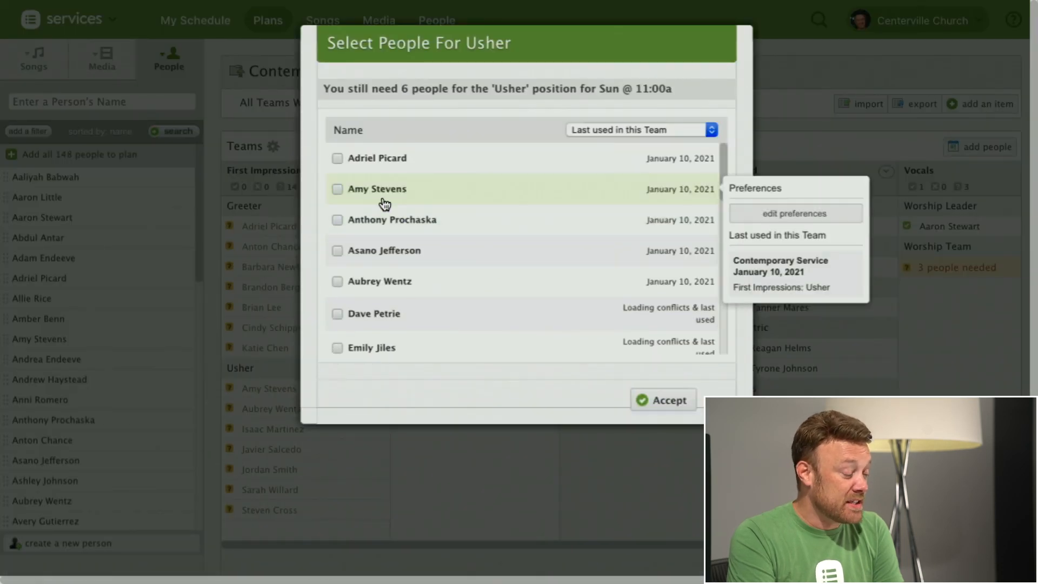
left_click(338, 219)
left_click(337, 251)
scroll(420, 255, "down", 2)
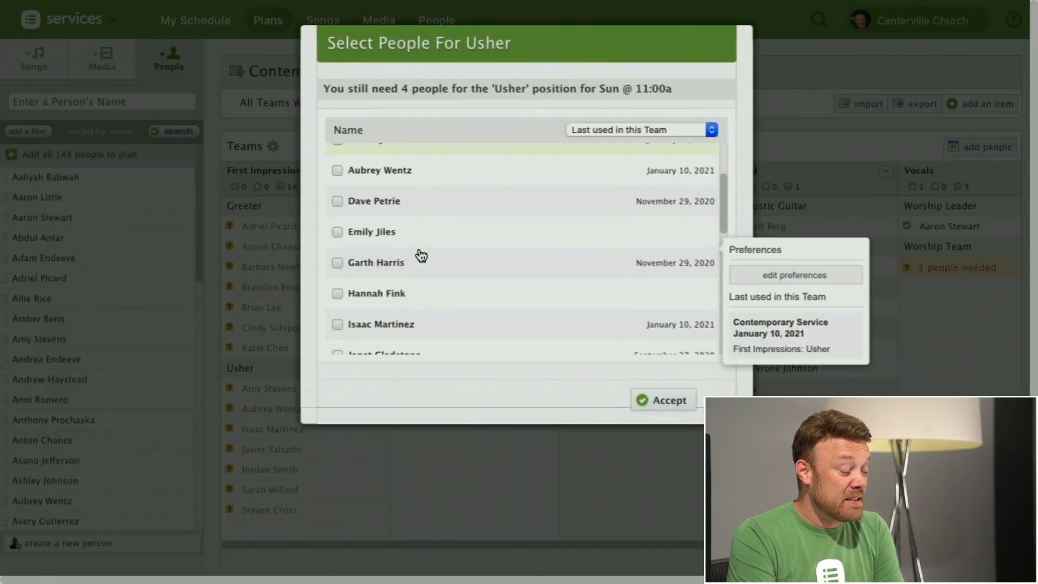
left_click(338, 233)
left_click(338, 295)
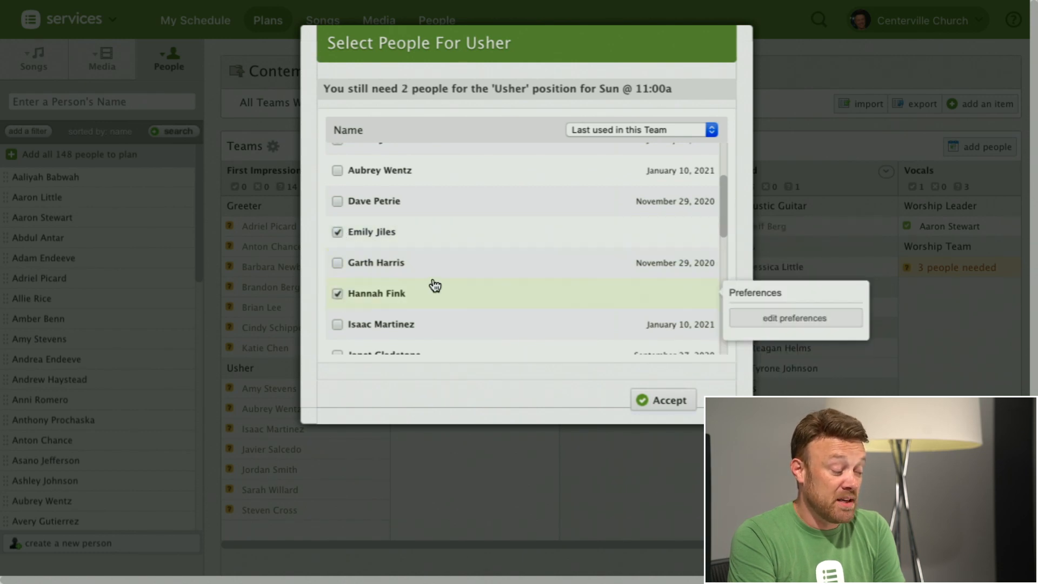
scroll(431, 284, "down", 3)
left_click(338, 293)
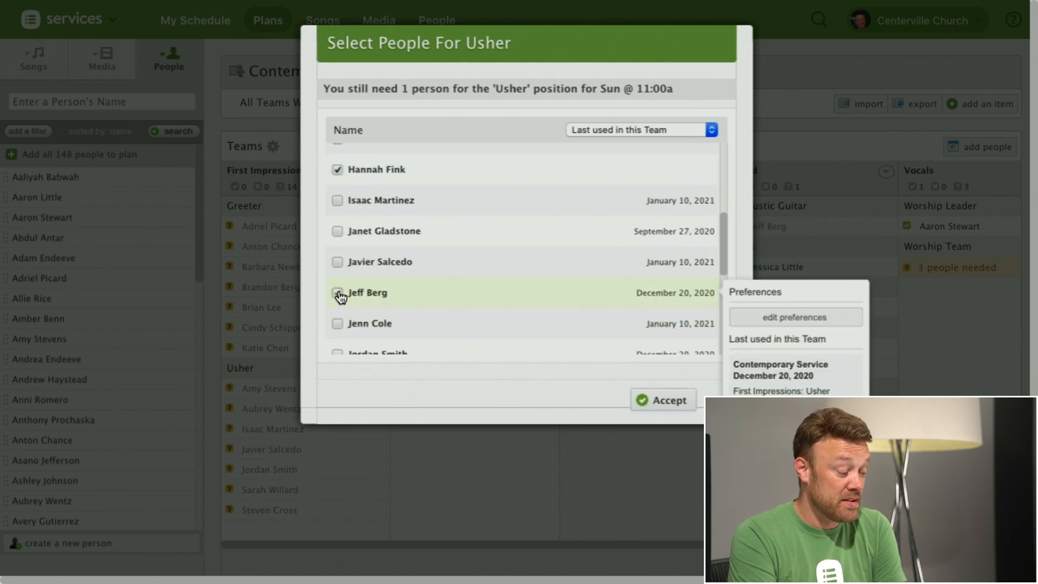
scroll(378, 299, "down", 2)
left_click(338, 319)
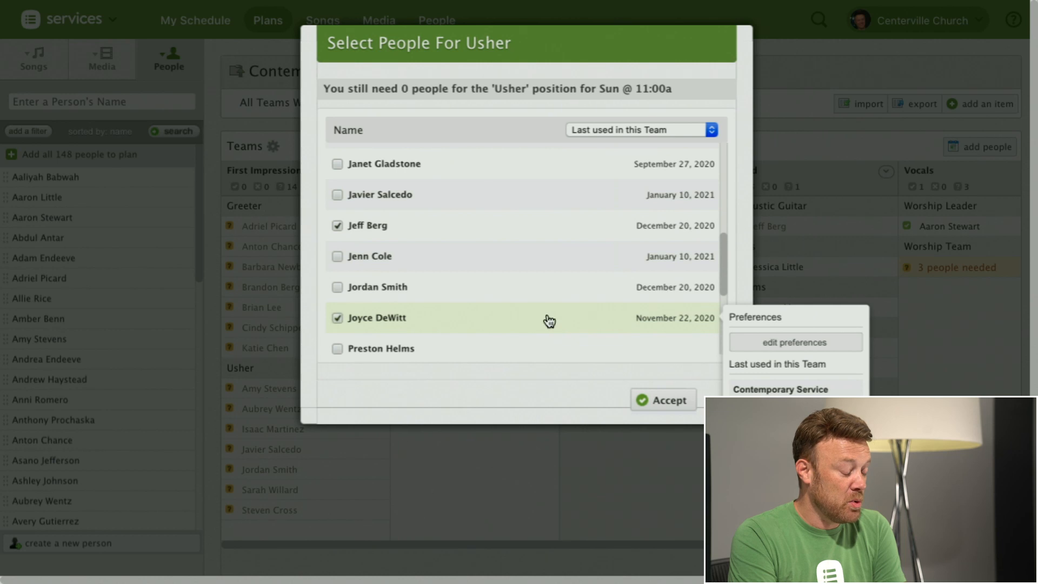
left_click(666, 403)
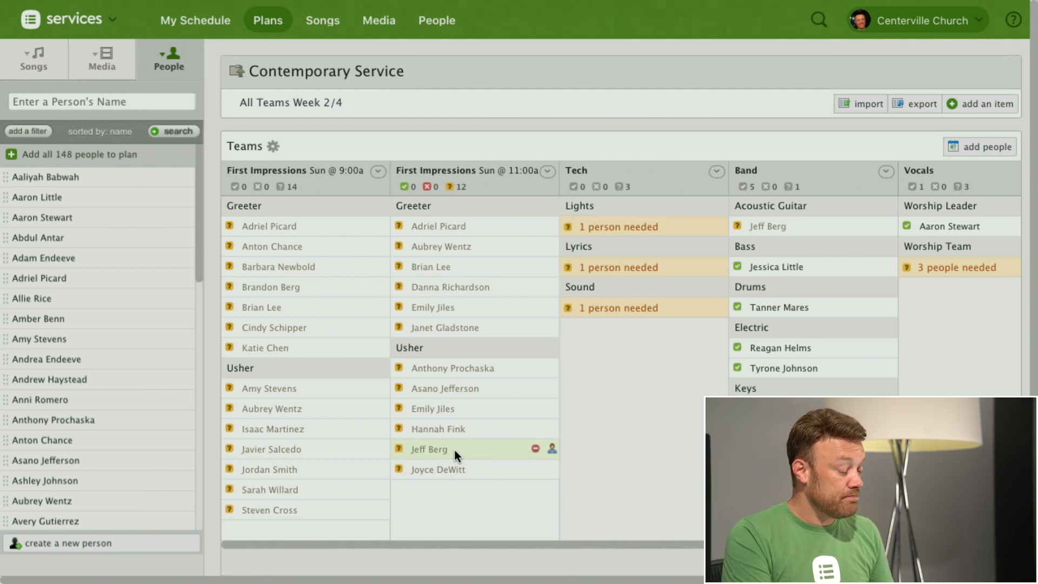
Step: Mark the first Greeter listed for Sun @ 11:00a as Confirmed and save the scheduling change
left_click(431, 231)
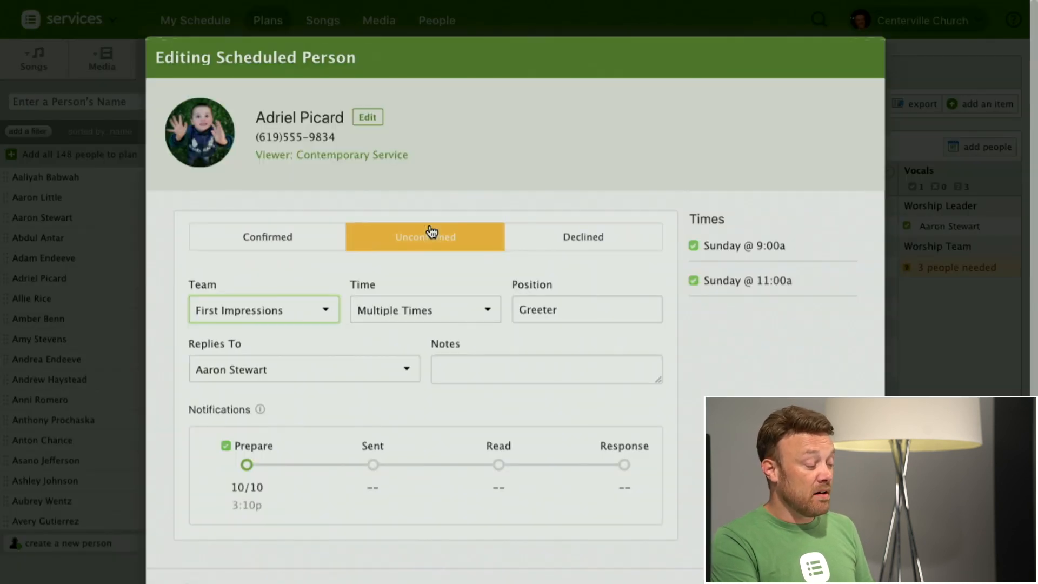
left_click(299, 240)
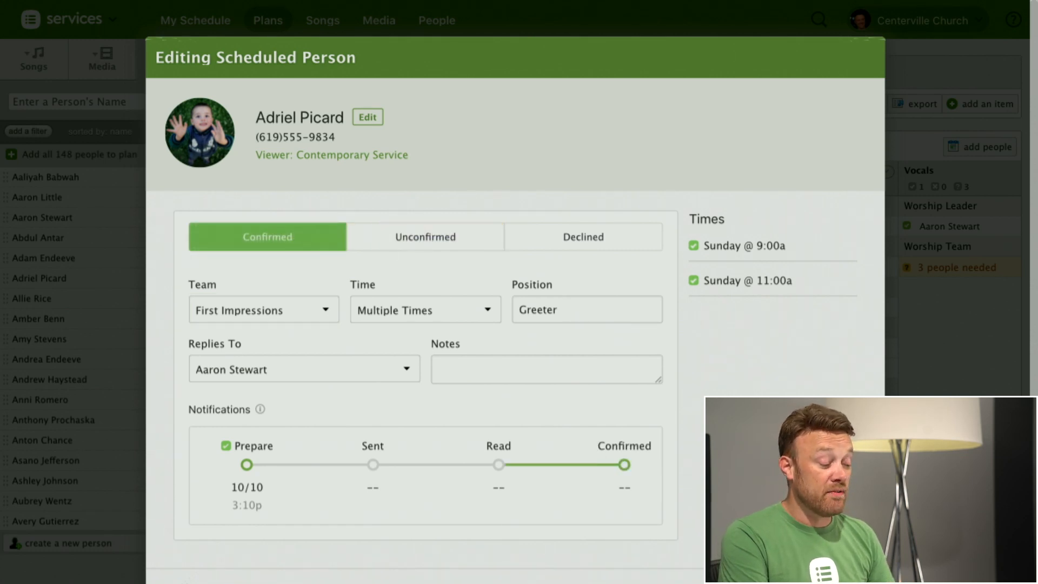
scroll(515, 311, "down", 2)
left_click(836, 527)
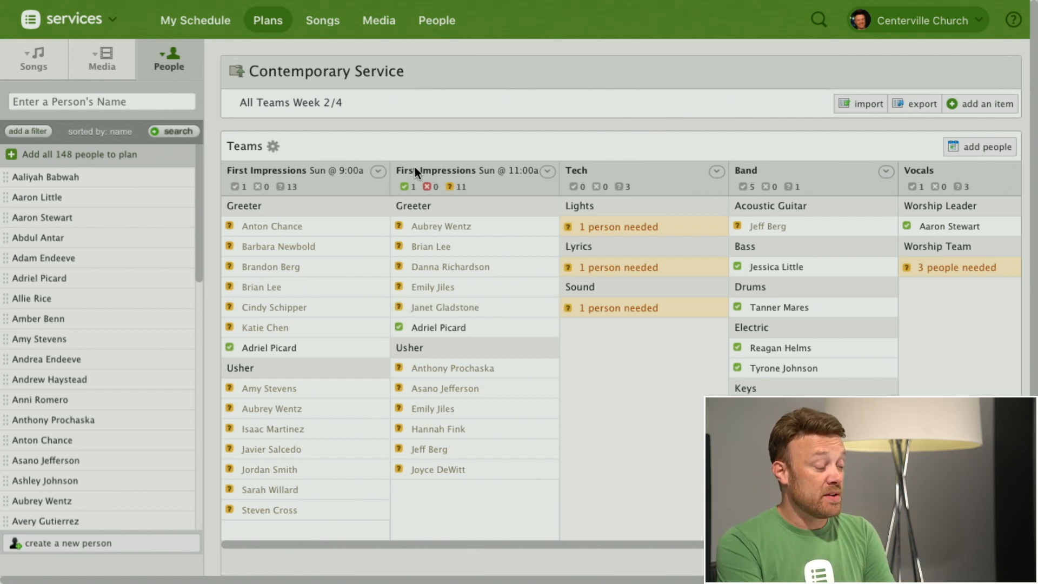
Step: Open the First Impressions team's setup and go to the scheduling defaults in its settings
left_click(547, 171)
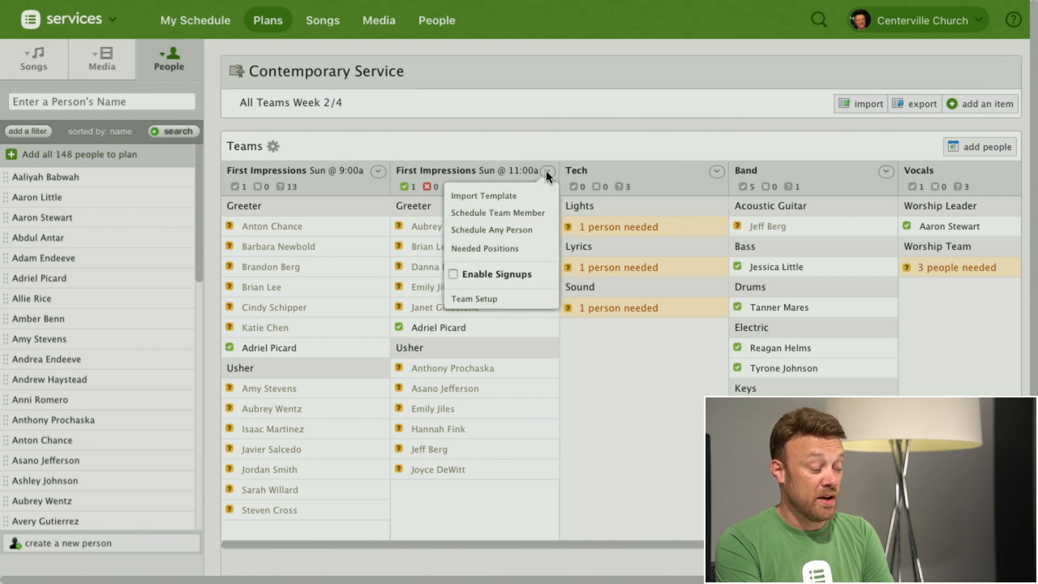
left_click(486, 298)
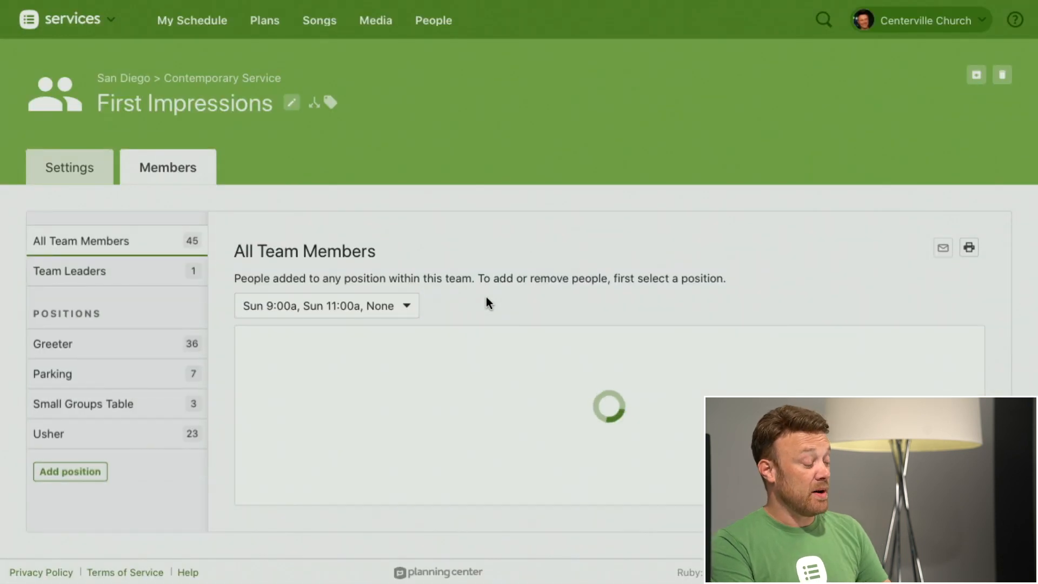
left_click(63, 171)
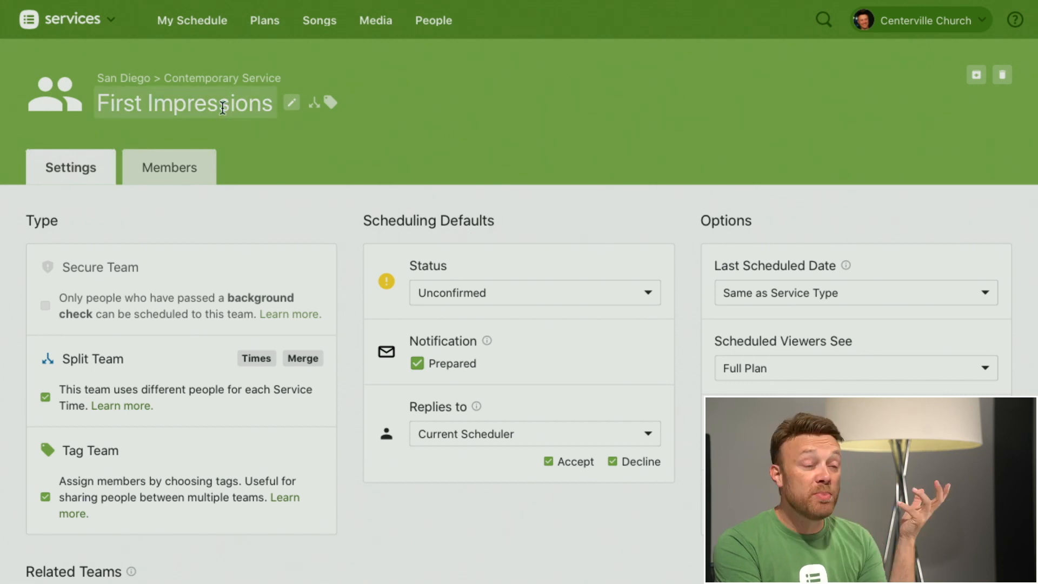
scroll(537, 249, "down", 2)
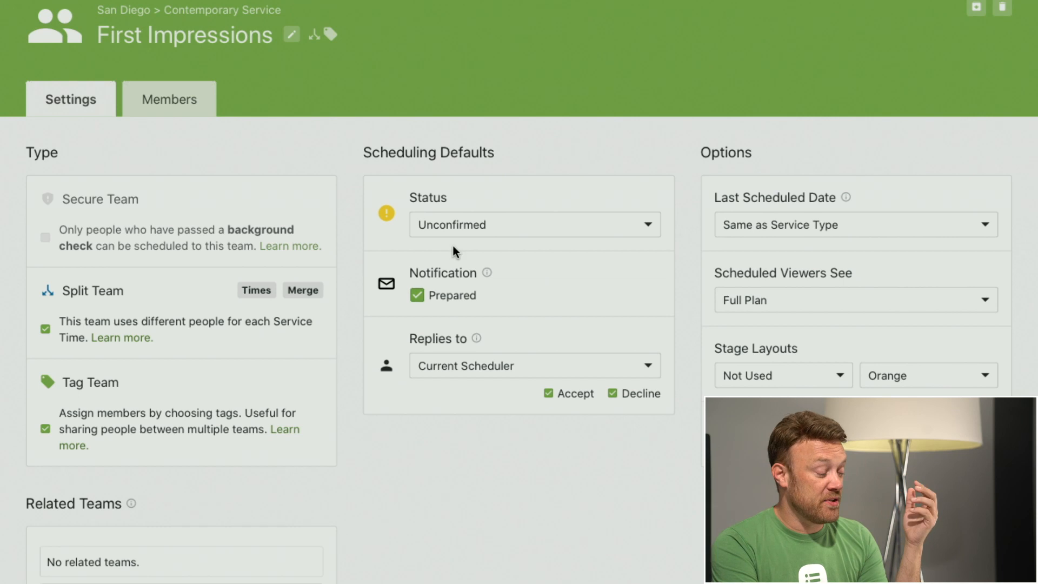
Step: Set the team's default scheduling status to Confirmed, and turn the Prepared notification off and back on
left_click(468, 232)
left_click(460, 261)
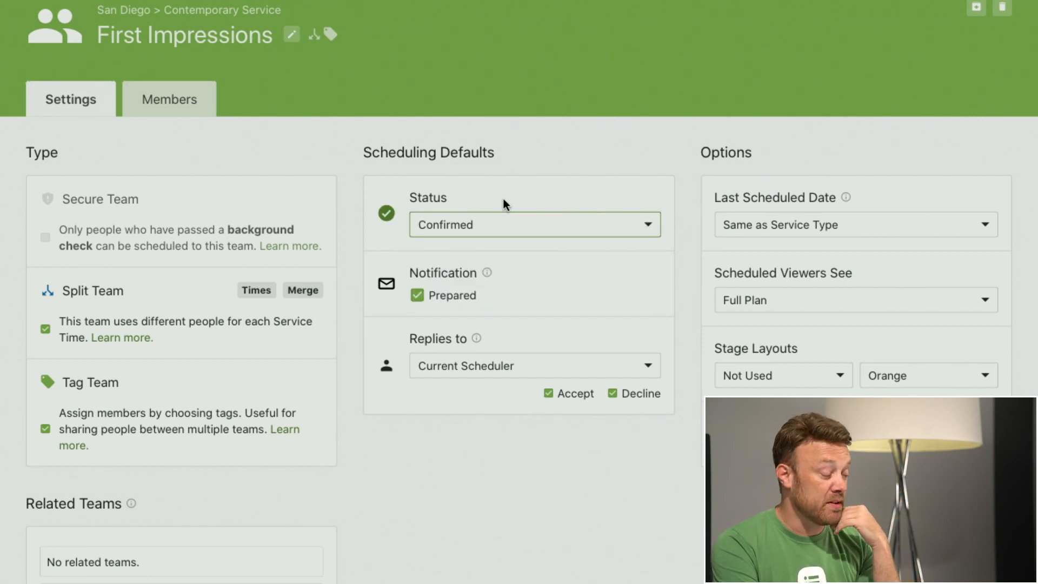
left_click(417, 296)
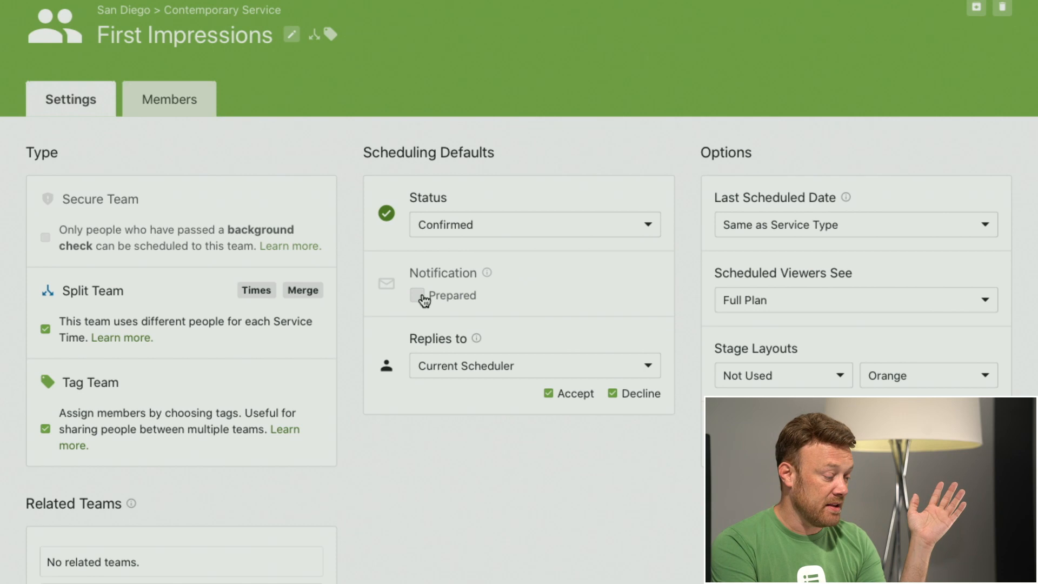
left_click(417, 296)
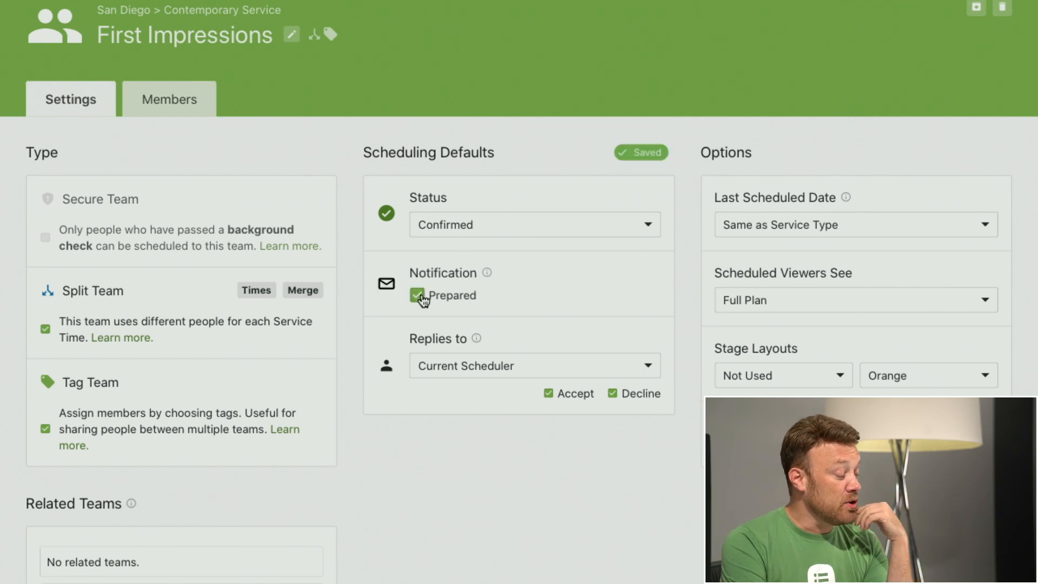
Step: Set the First Impressions team's default scheduling status to Unconfirmed
left_click(475, 224)
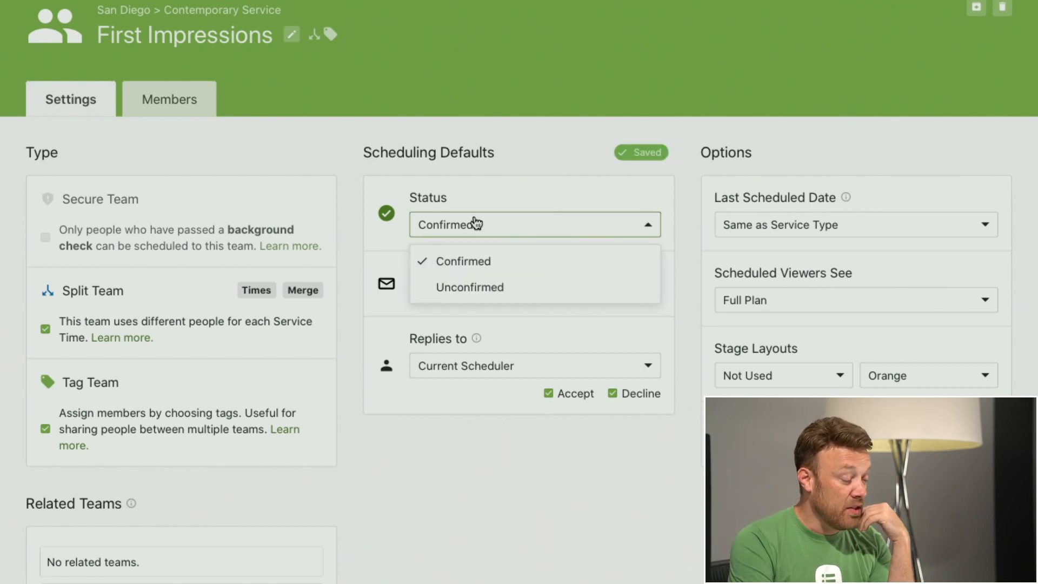
left_click(457, 285)
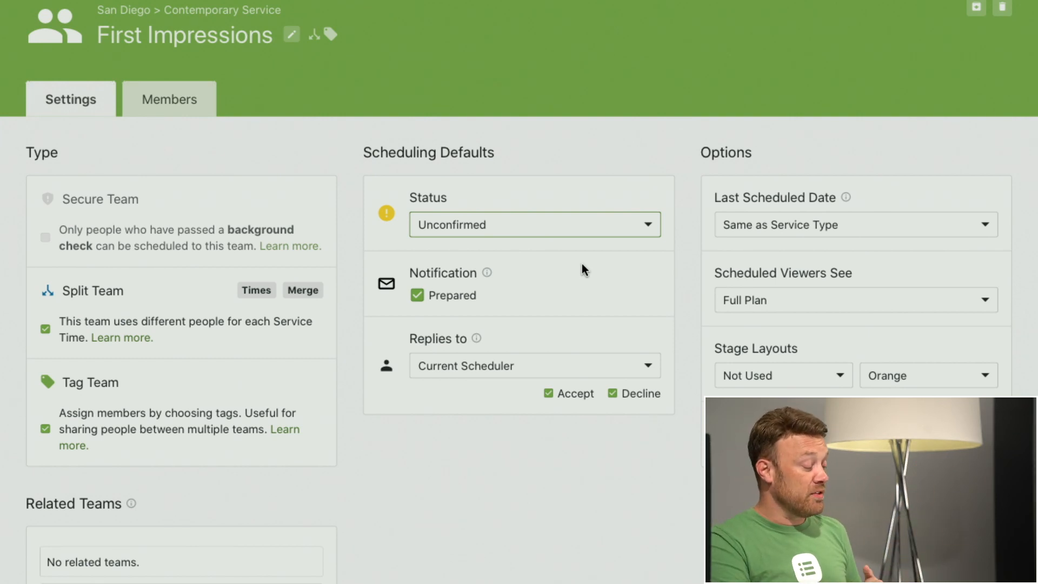
Step: Route the team's replies to the listed individual leader without updating people already scheduled, and set replies back to Current Scheduler
scroll(541, 307, "down", 2)
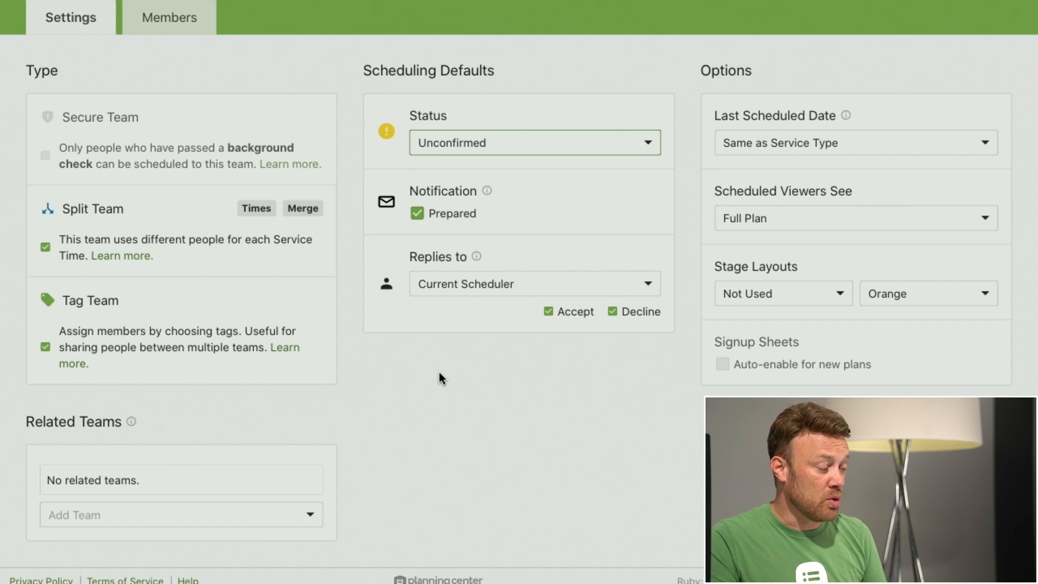
left_click(465, 288)
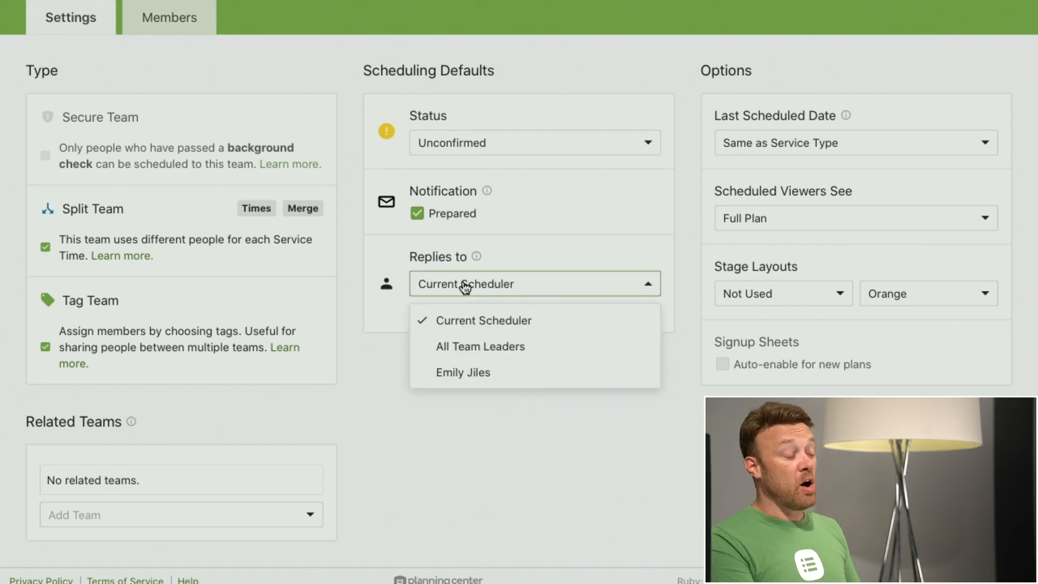
left_click(468, 373)
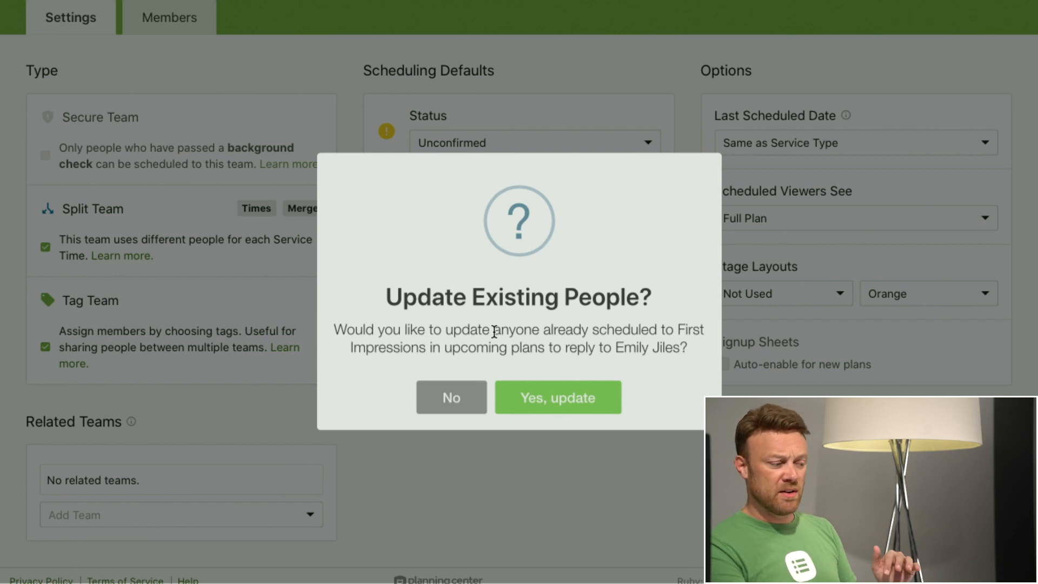
left_click(449, 400)
left_click(457, 285)
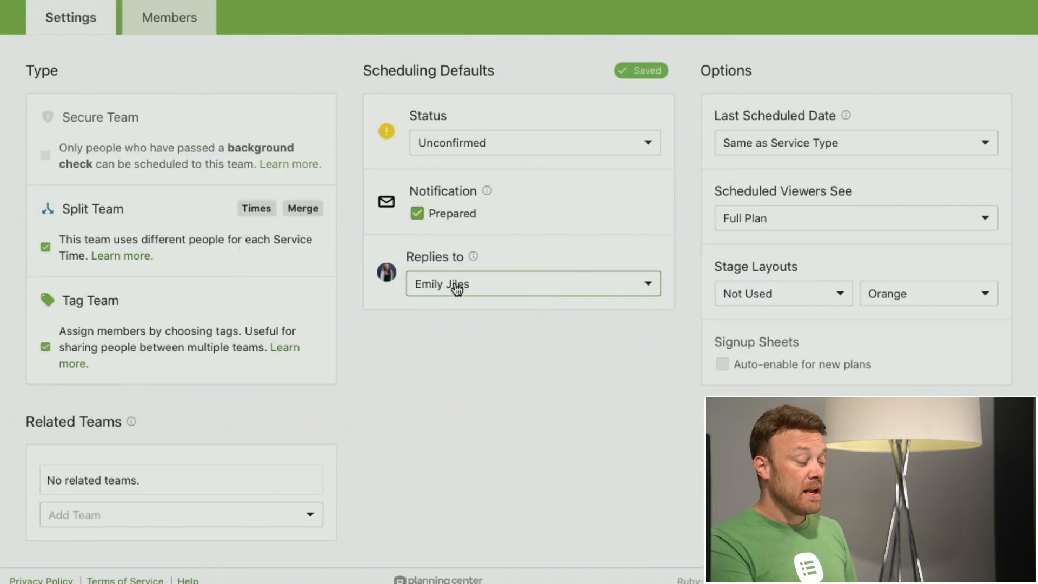
left_click(457, 317)
left_click(452, 405)
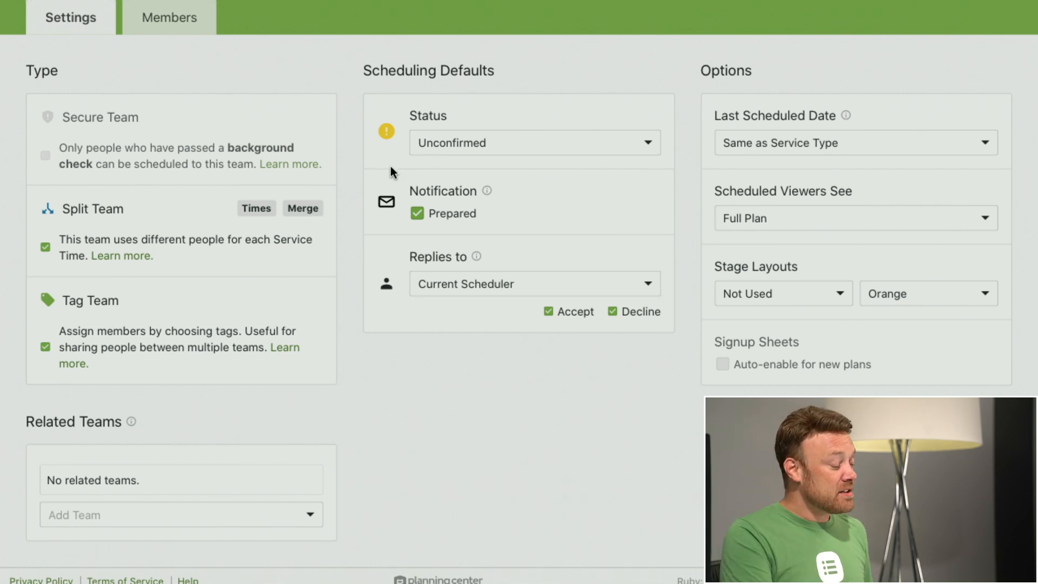
Step: Return to the plans overview, and collapse and re-expand the Contemporary Service plans
scroll(390, 168, "up", 3)
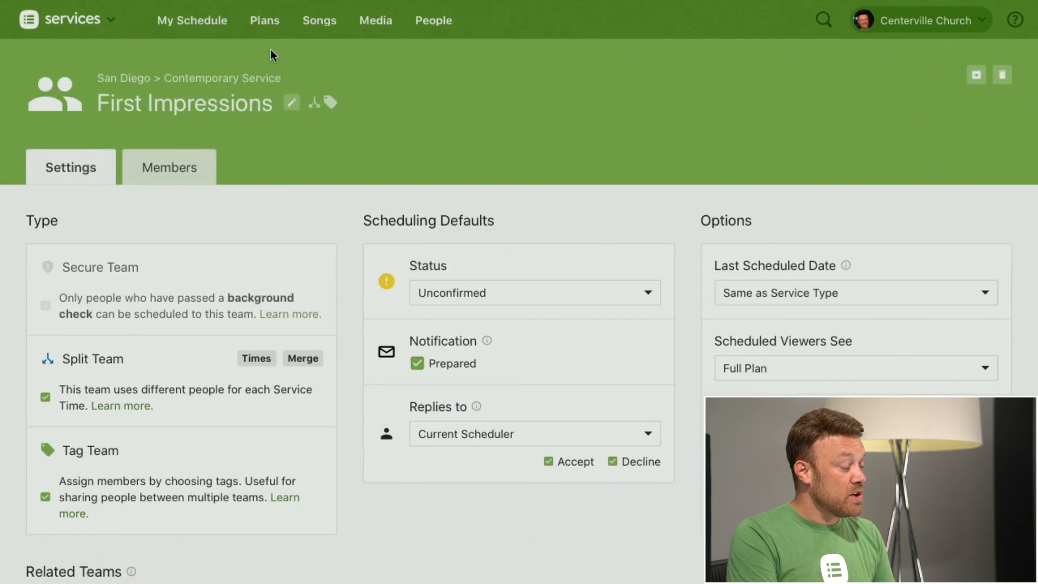
mouse_move(266, 20)
left_click(266, 20)
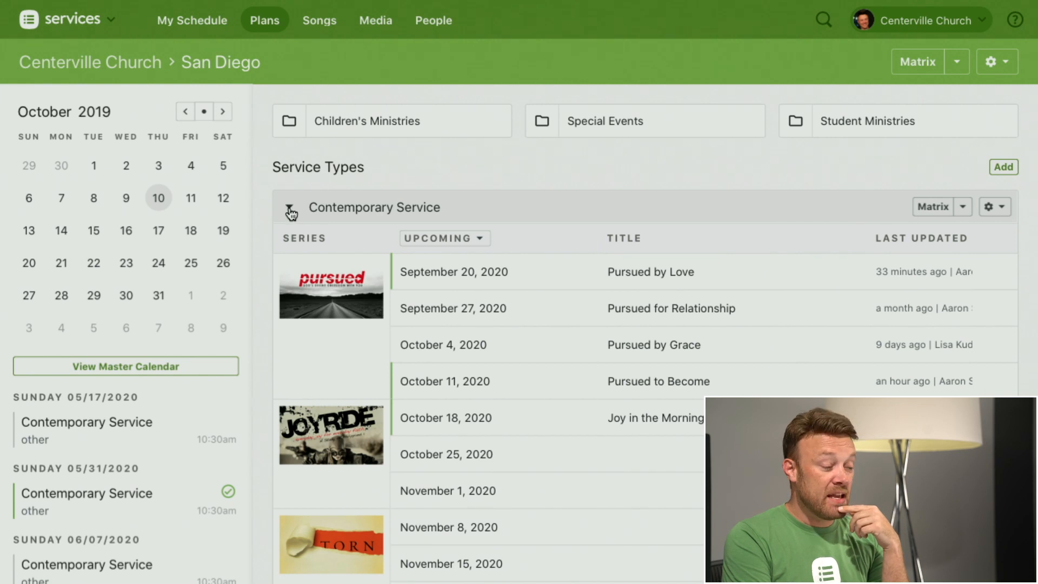
left_click(289, 208)
left_click(289, 208)
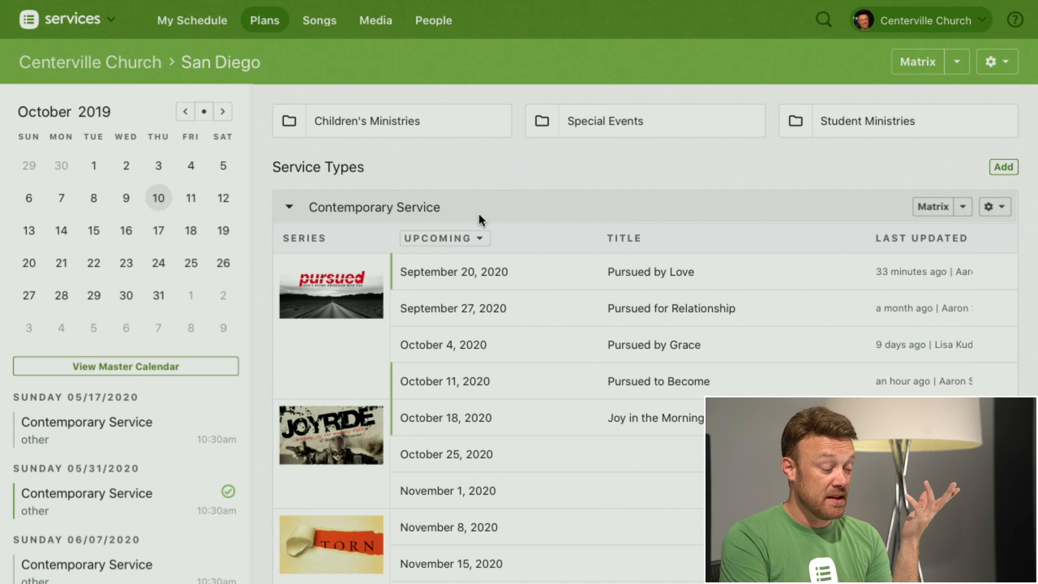
Step: Prepare four new Contemporary Service plans with the All Teams Week 2/4 template for January 24 and February 7, and discard them
scroll(530, 295, "down", 9)
scroll(532, 301, "down", 3)
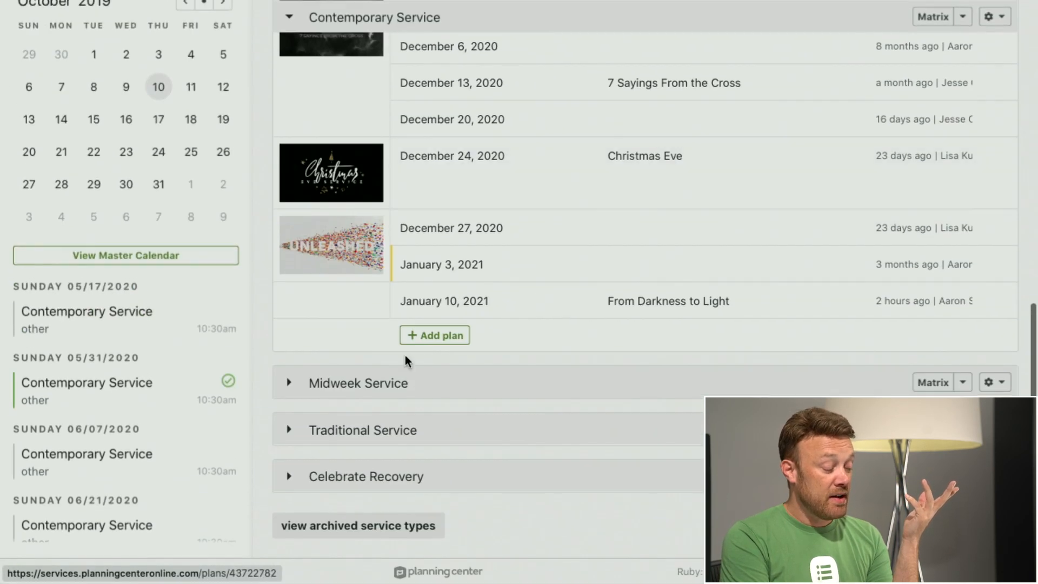
left_click(445, 343)
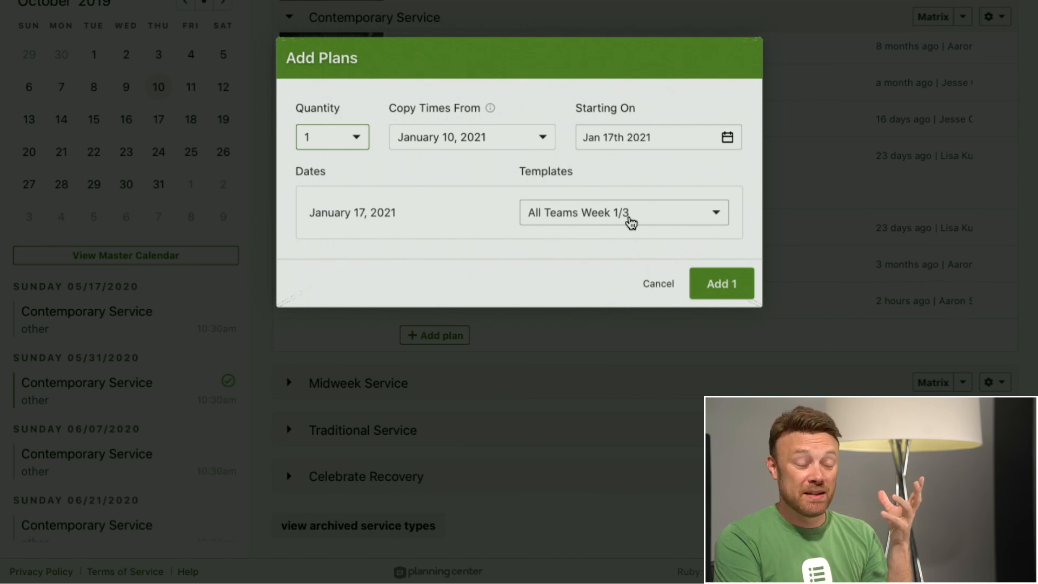
left_click(353, 139)
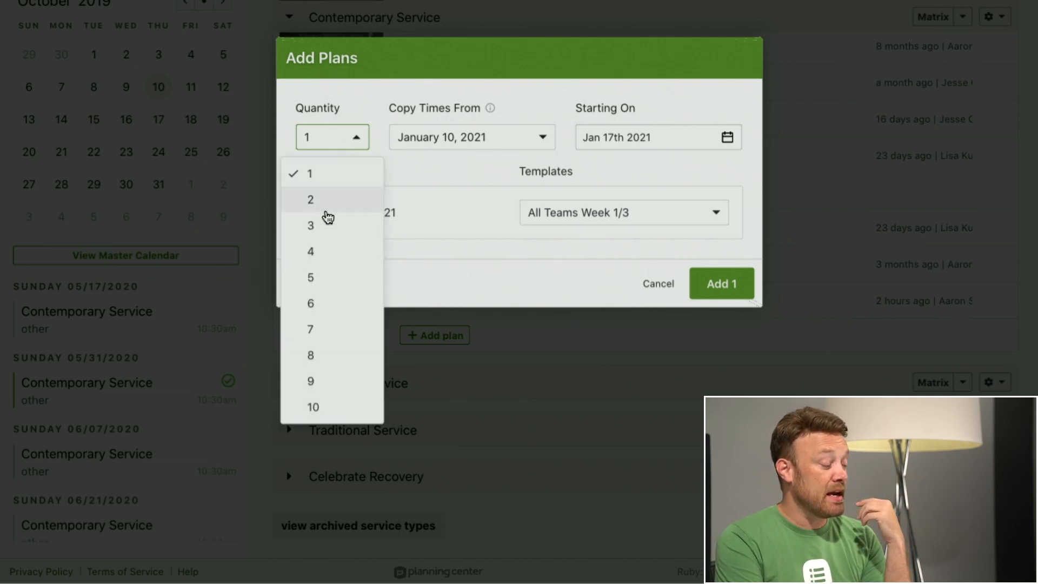
left_click(322, 252)
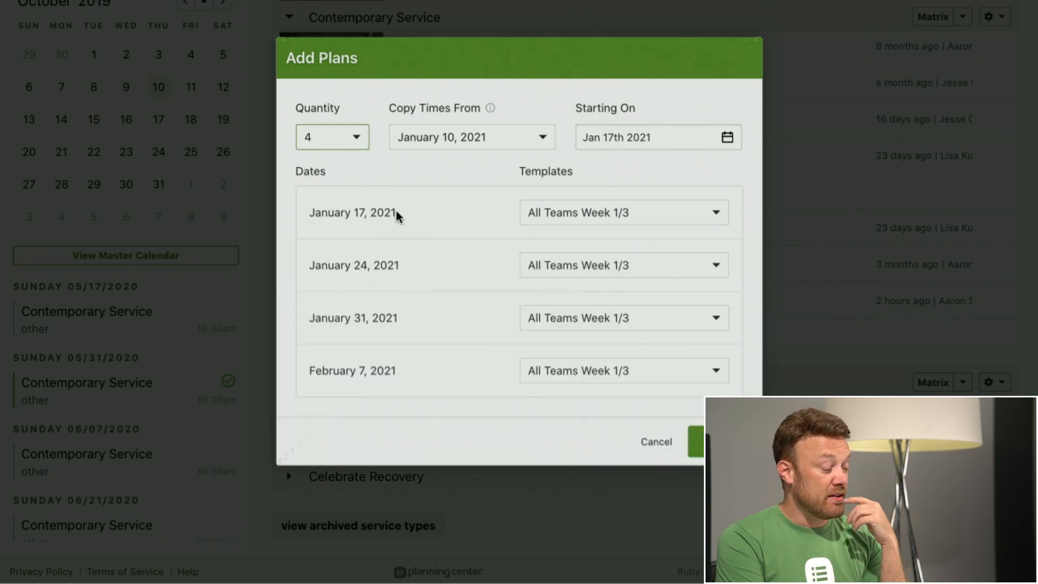
left_click(624, 268)
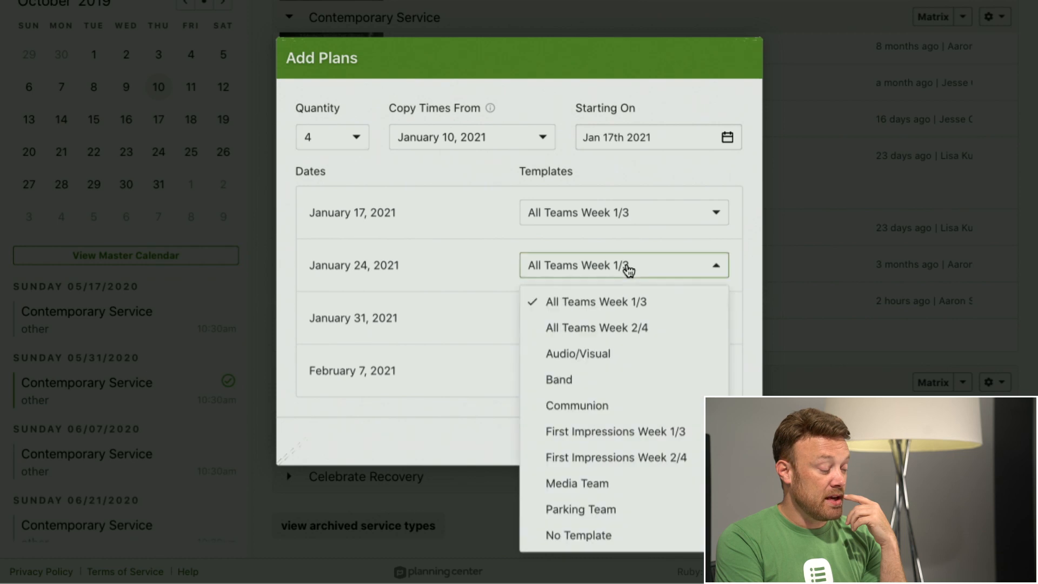
left_click(606, 328)
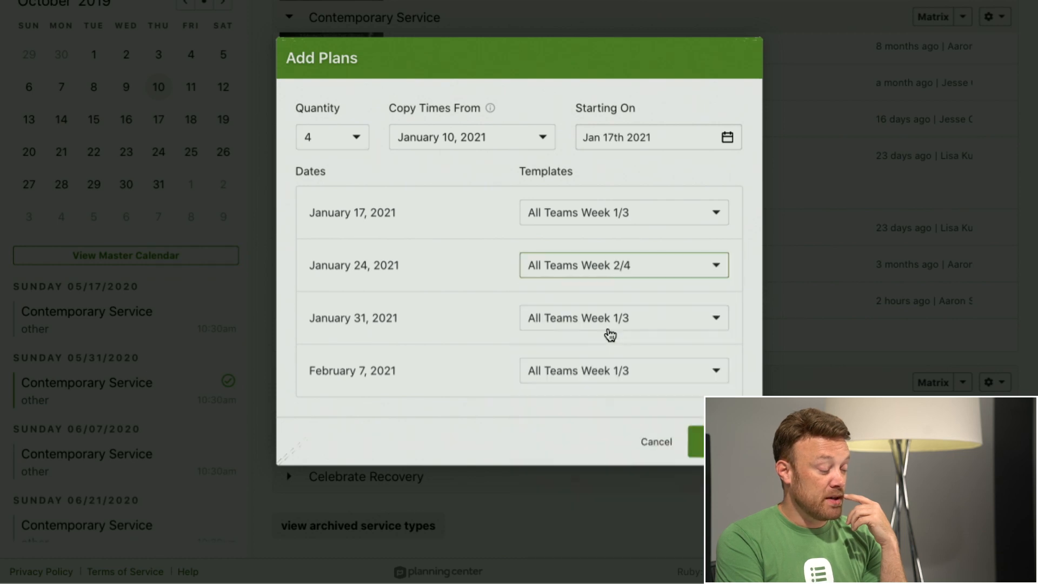
left_click(603, 378)
left_click(604, 359)
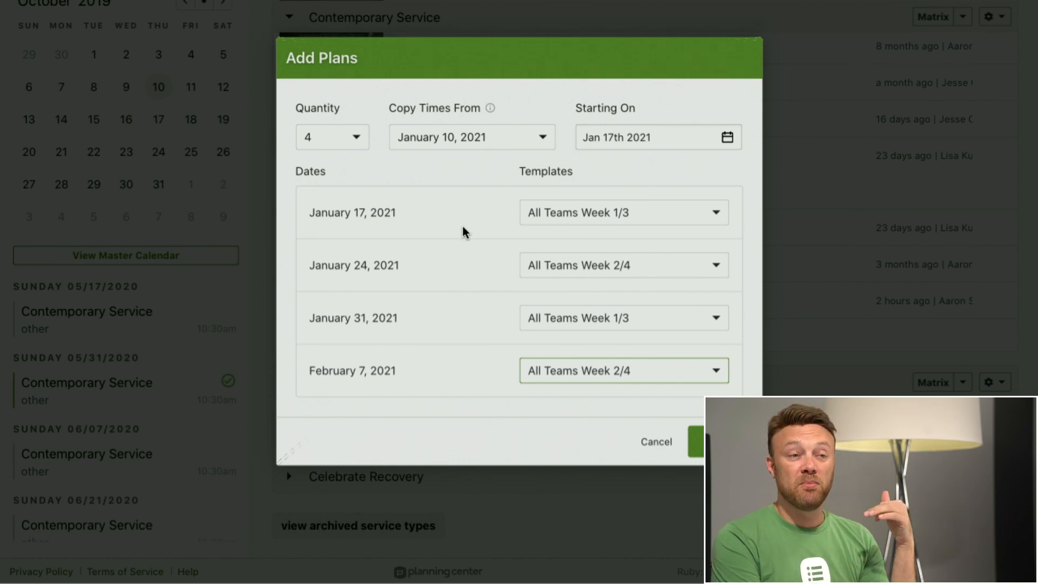
left_click(657, 442)
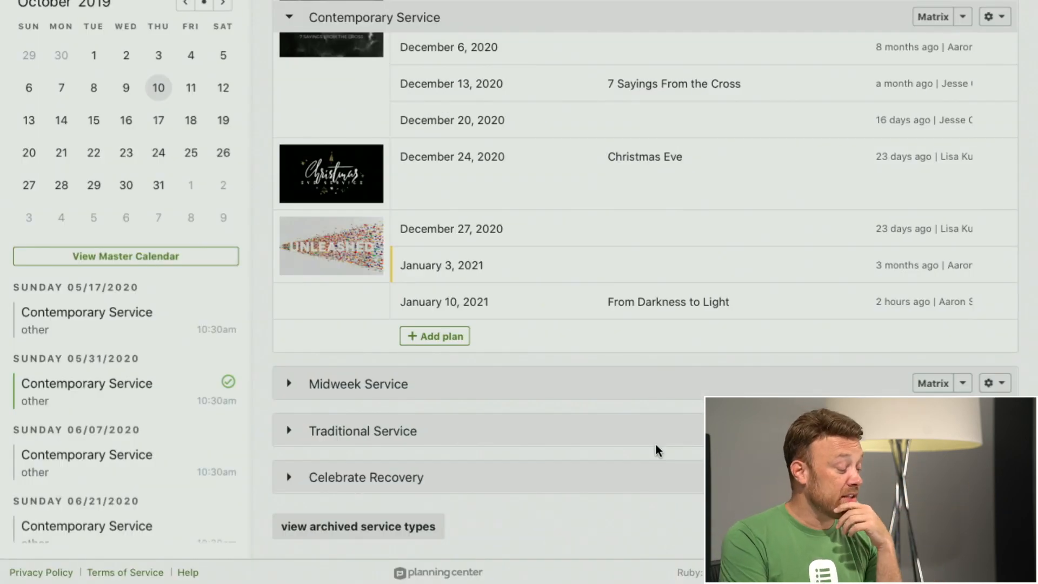
Step: Open the Contemporary Service plan for October 11, 2020, titled Pursued to Become
scroll(587, 265, "up", 6)
scroll(586, 264, "up", 4)
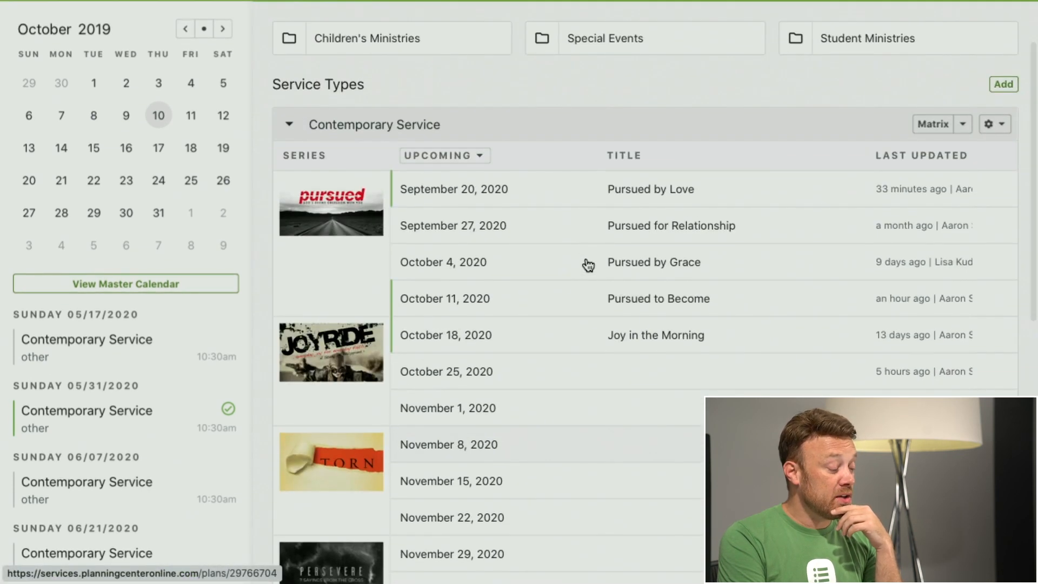
left_click(443, 303)
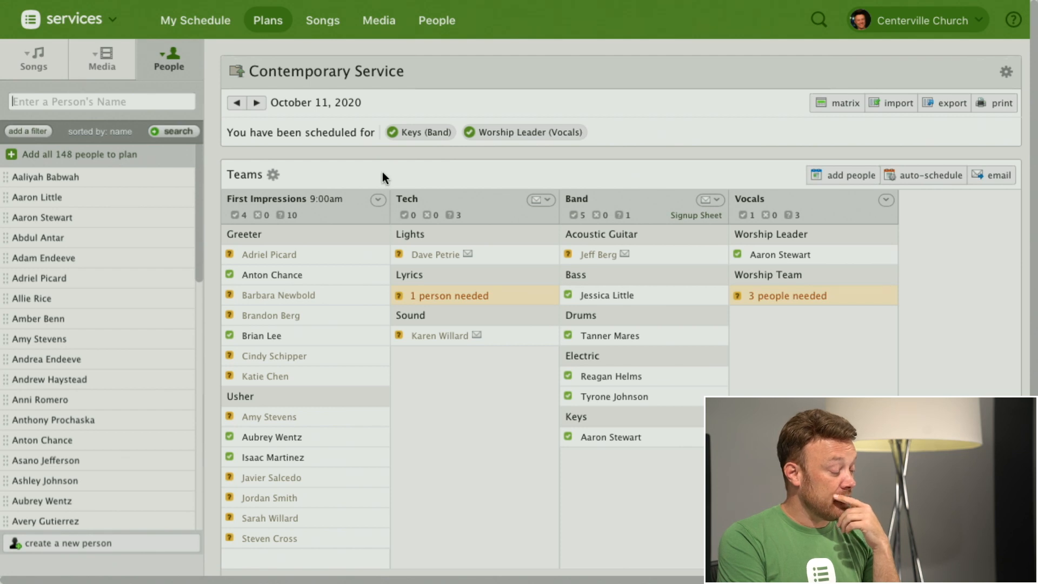
Step: Import the All Teams Week 2/4 template into the plan from the First Impressions team, including plan people but excluding plan notes
scroll(359, 229, "down", 5)
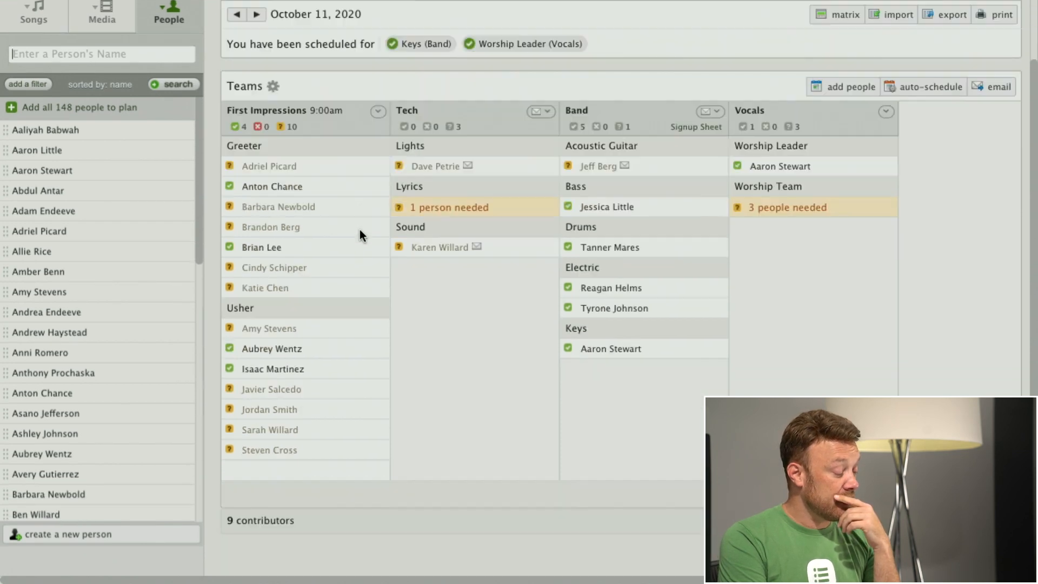
mouse_move(325, 189)
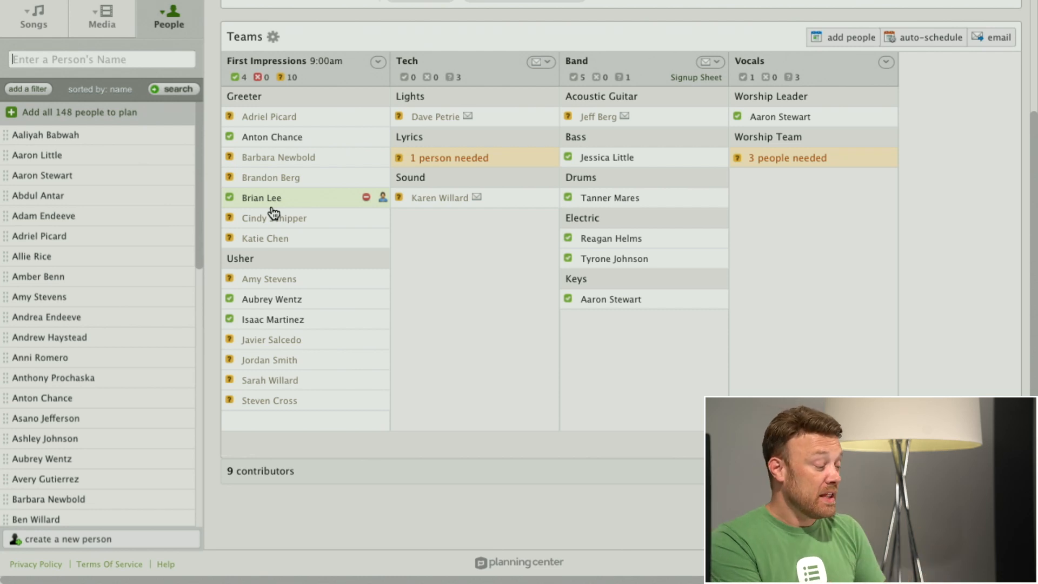
left_click(378, 62)
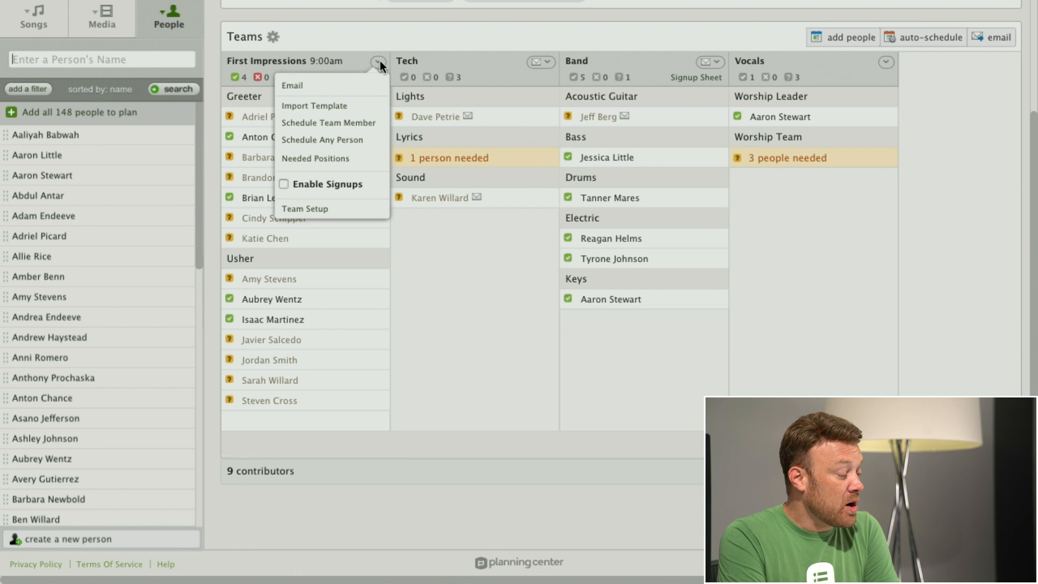
left_click(320, 109)
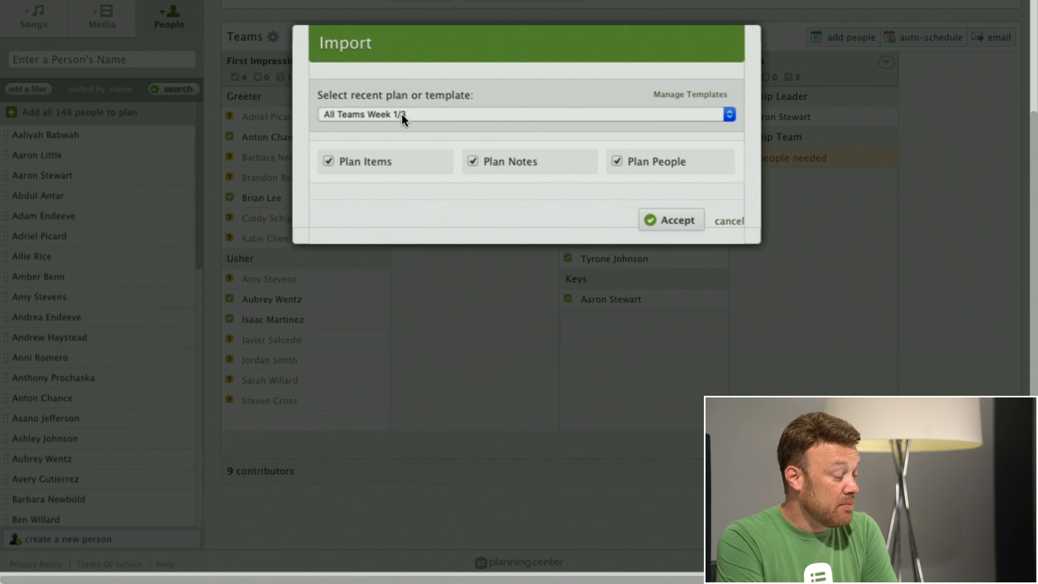
left_click(401, 114)
left_click(410, 130)
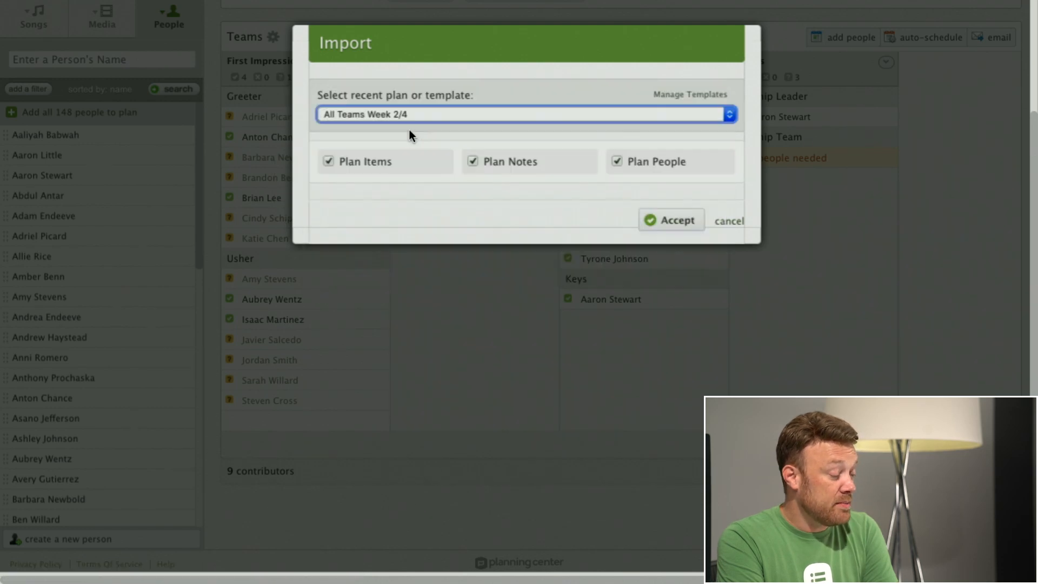
left_click(473, 161)
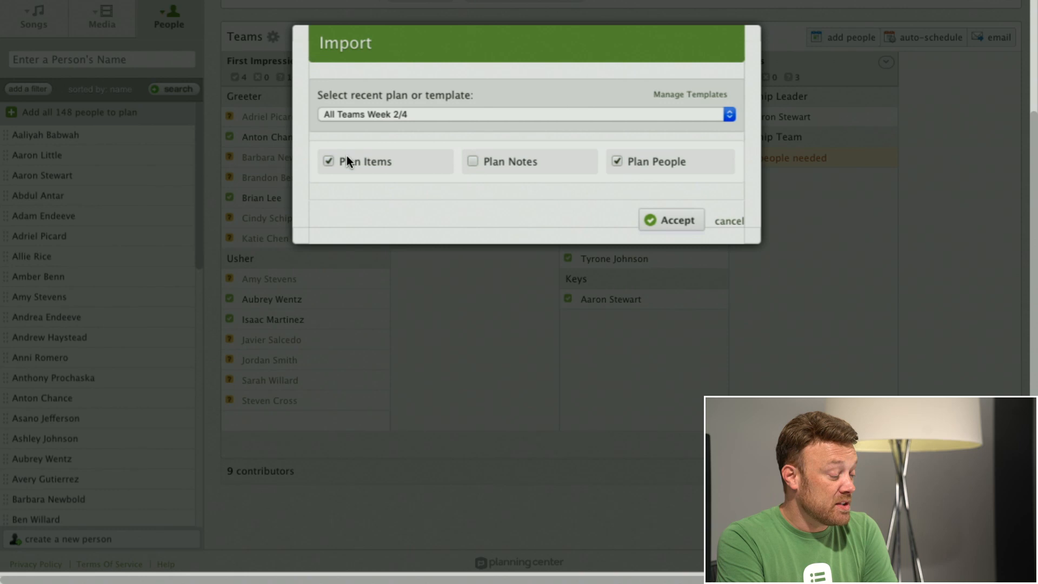
left_click(668, 222)
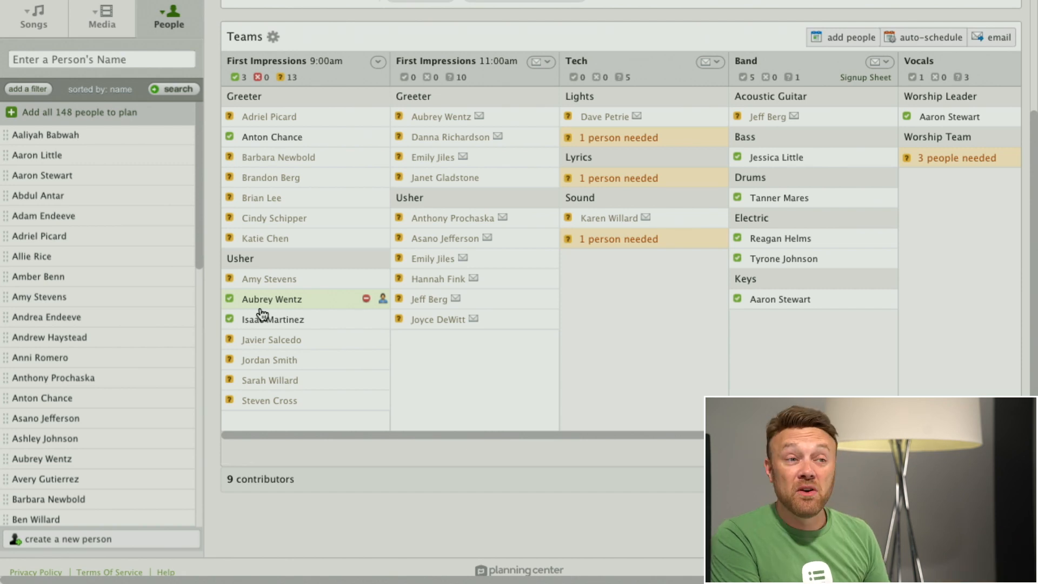
Step: Fill the three needed Worship Team positions in Vocals with the second, third and fifth candidates listed
scroll(959, 232, "right", 2)
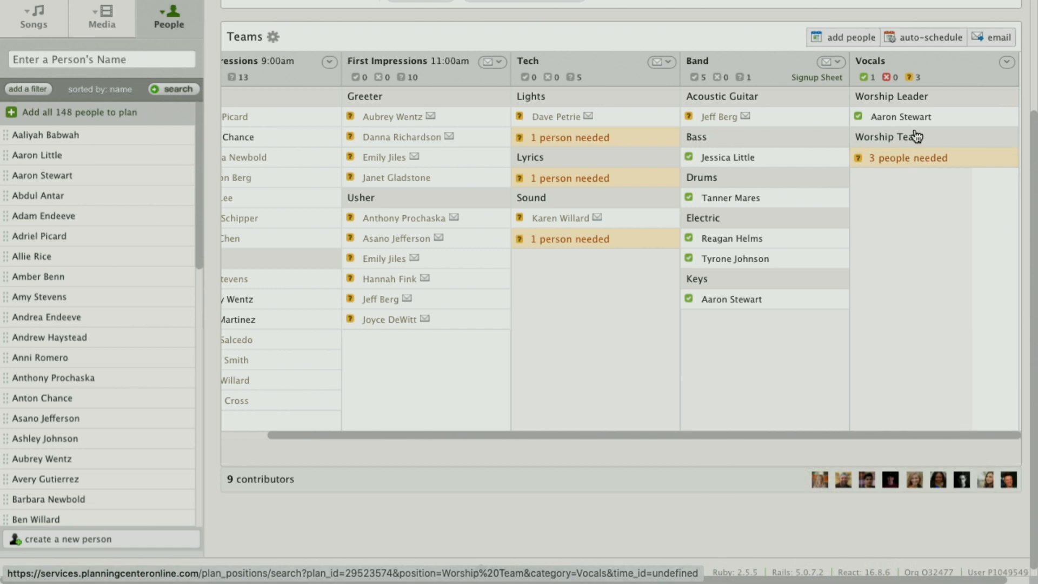
left_click(916, 162)
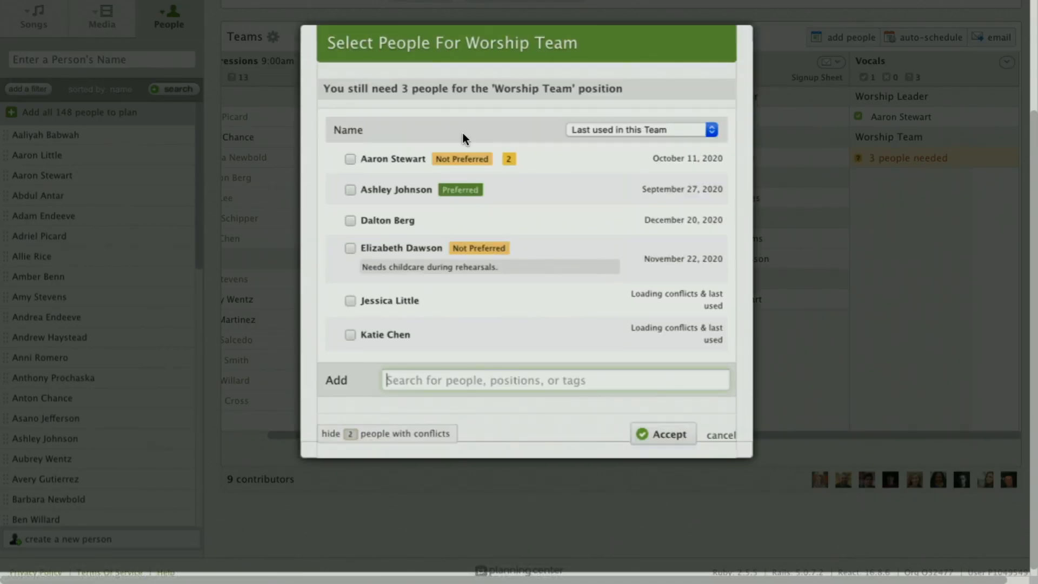
mouse_move(390, 192)
left_click(350, 190)
left_click(350, 221)
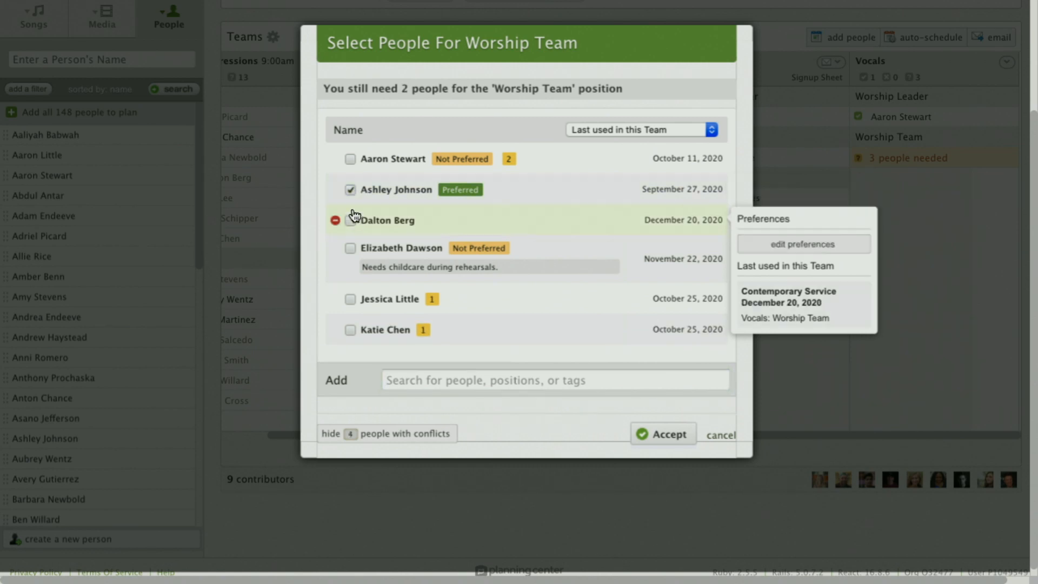
left_click(350, 299)
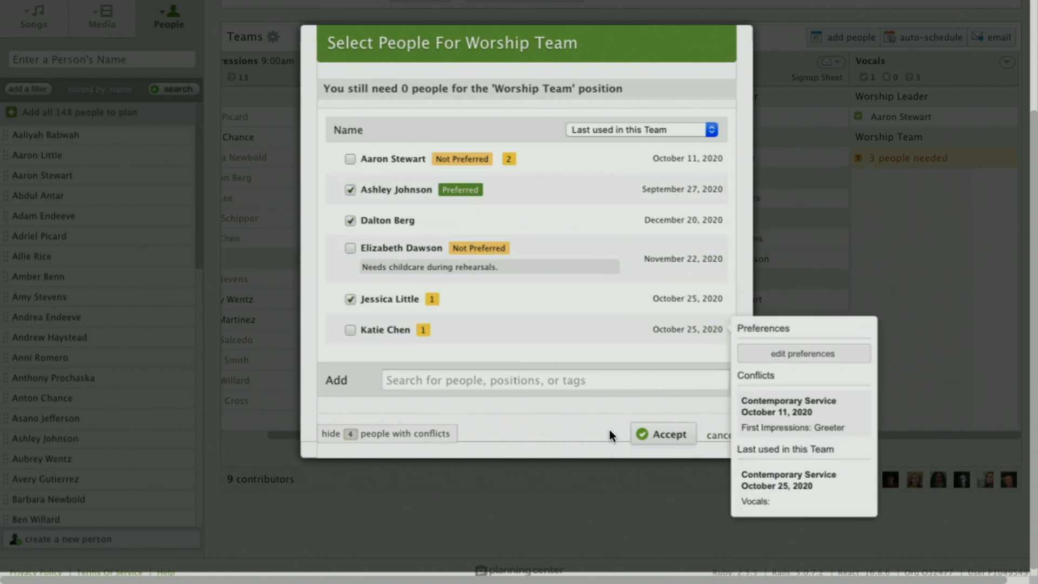
left_click(649, 433)
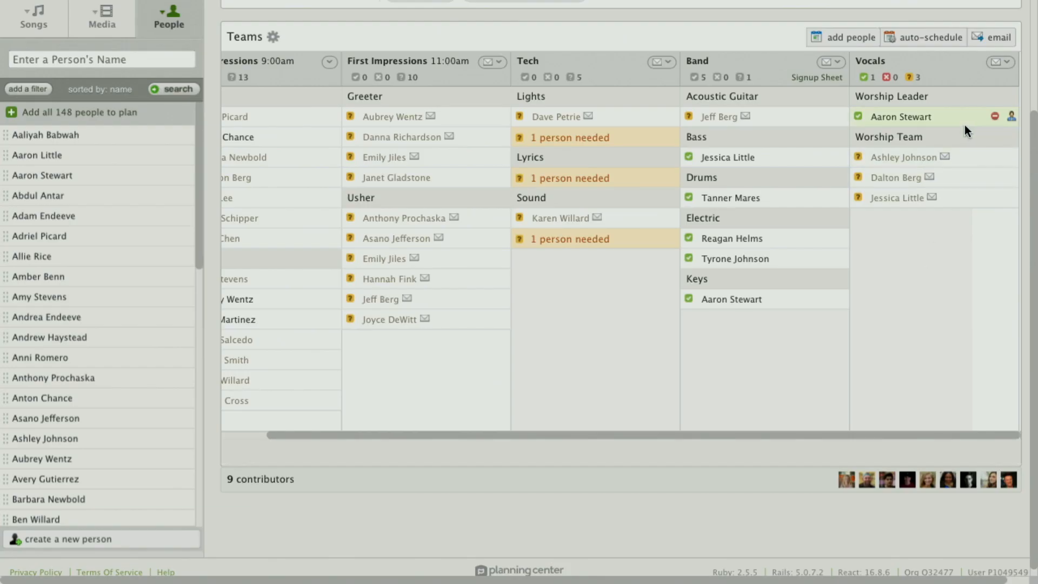
Step: Return from people scheduling to the plan's order of service and expand its list of teams
left_click(1000, 61)
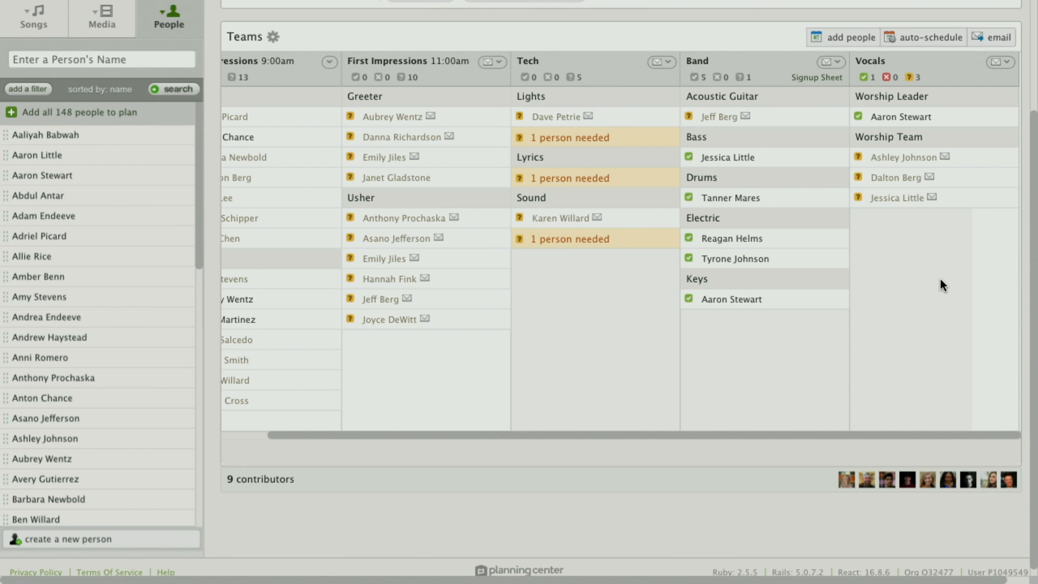
scroll(443, 275, "up", 3)
scroll(443, 275, "up", 2)
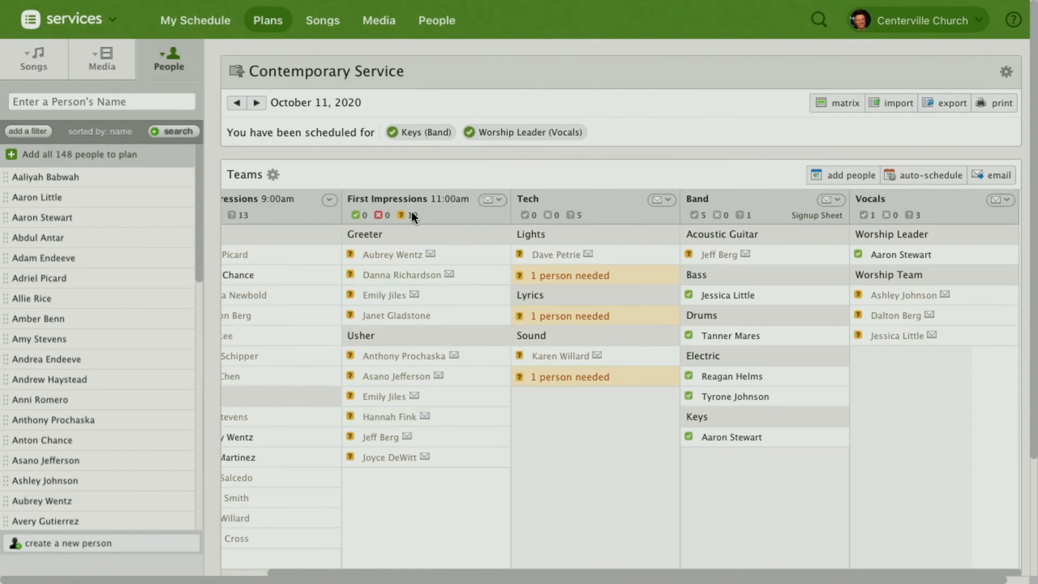
left_click(168, 64)
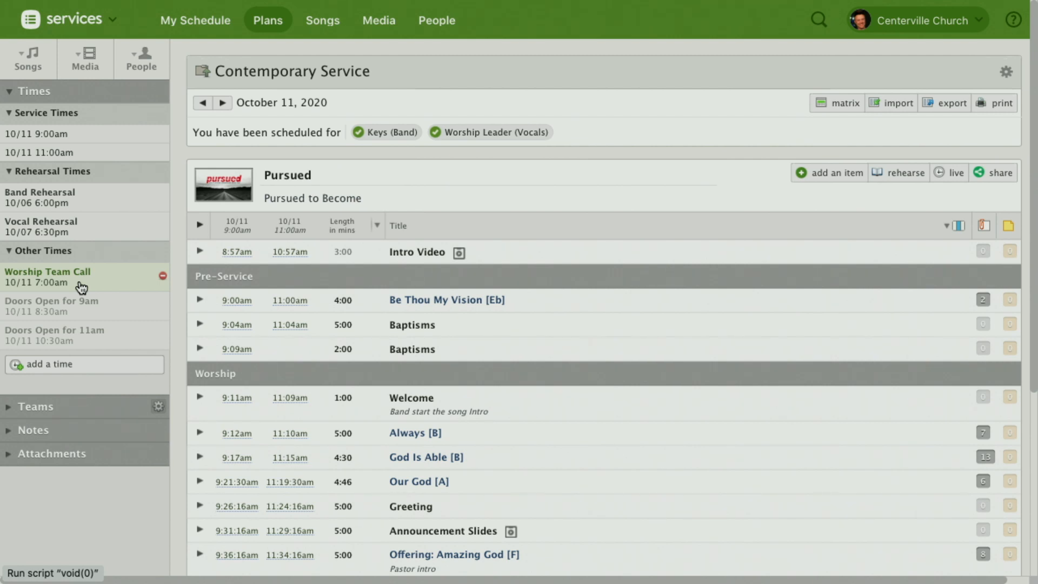
left_click(49, 407)
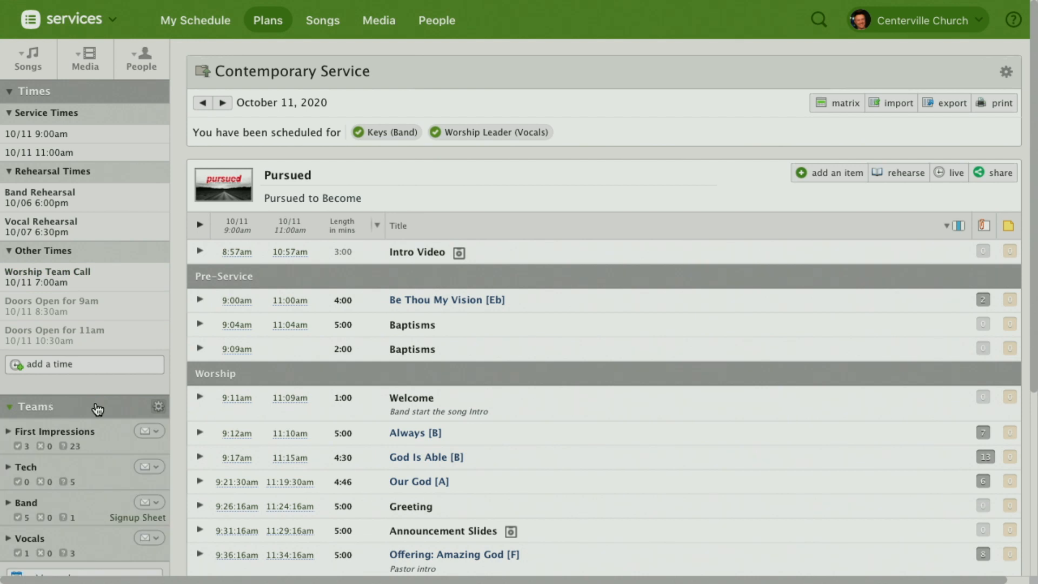
Step: Open the first Greeter scheduled for First Impressions at 11:00am and review the assigned service, rehearsal and other times
scroll(98, 410, "down", 3)
left_click(77, 287)
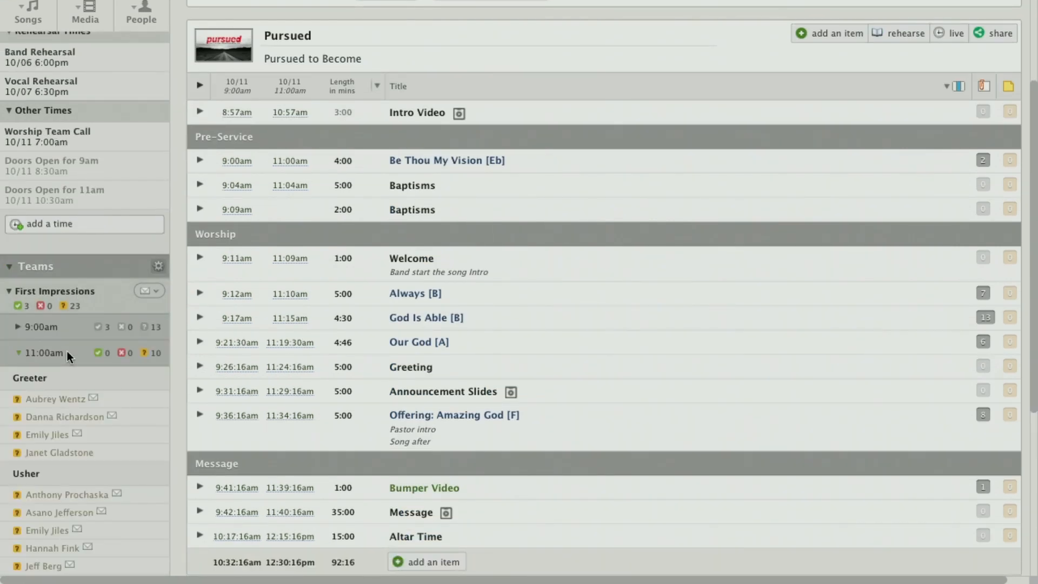
left_click(57, 401)
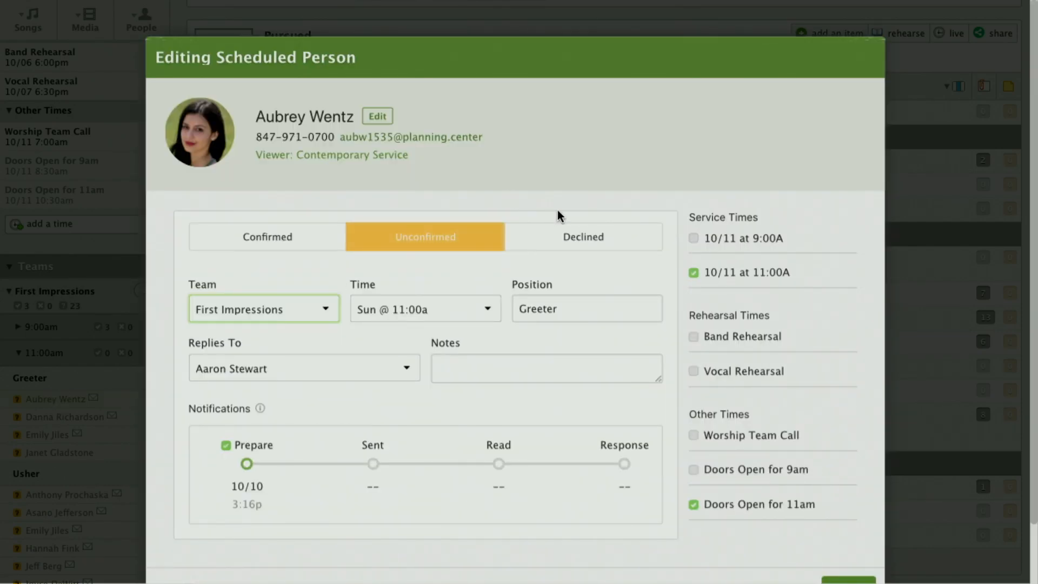
scroll(737, 253, "down", 2)
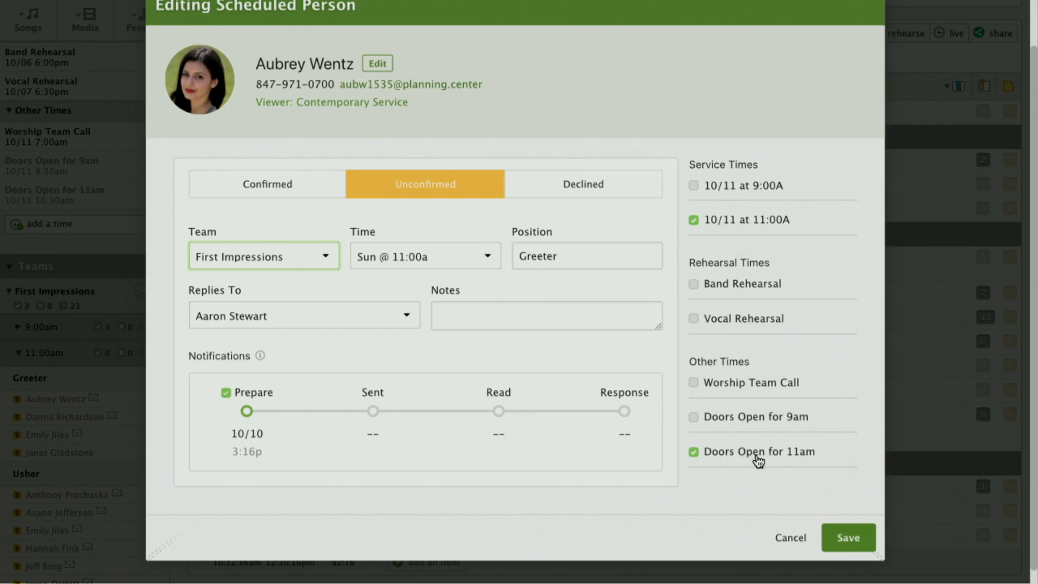
mouse_move(753, 460)
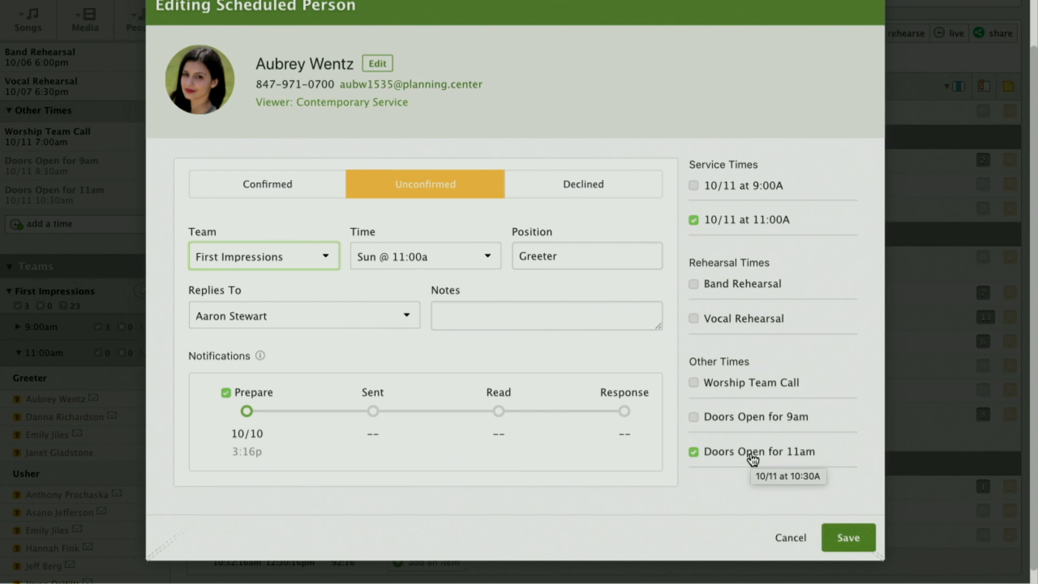
Step: Try the scheduled person's team as Tech, Band, Vocals, Choir, Security and Band again to compare assigned times, discarding the changes
left_click(273, 250)
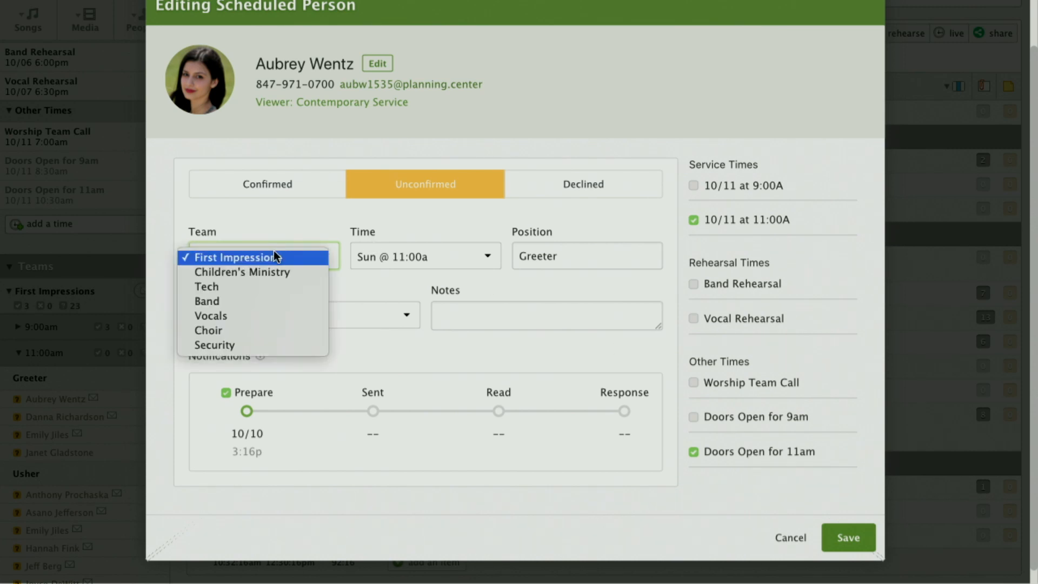
left_click(225, 288)
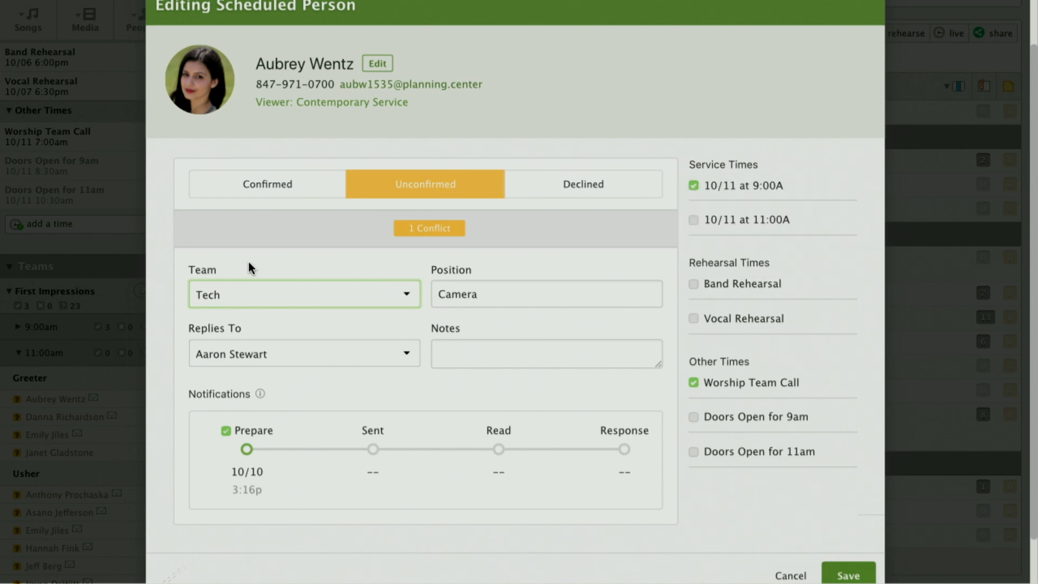
left_click(289, 295)
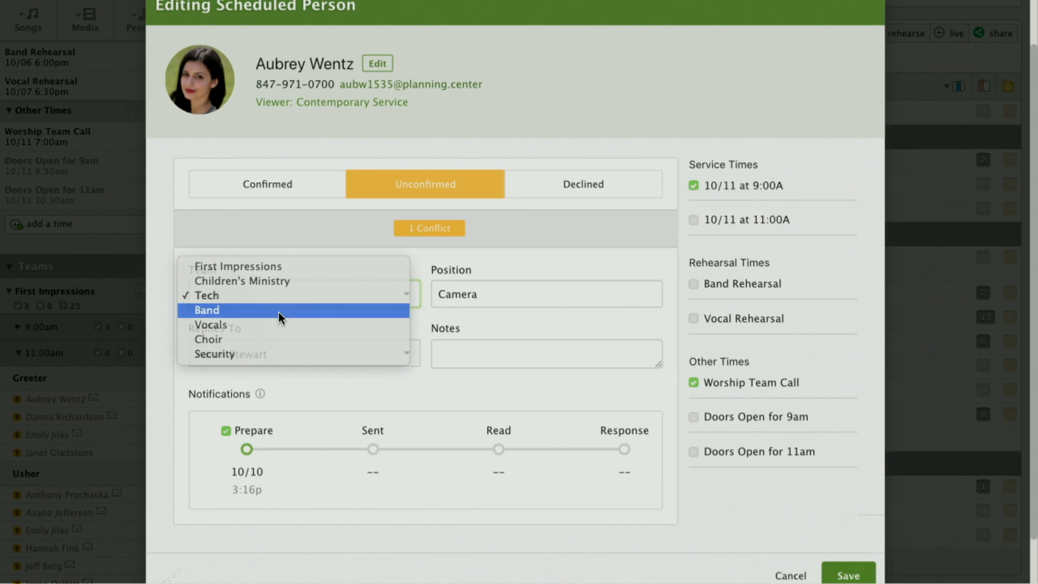
left_click(279, 311)
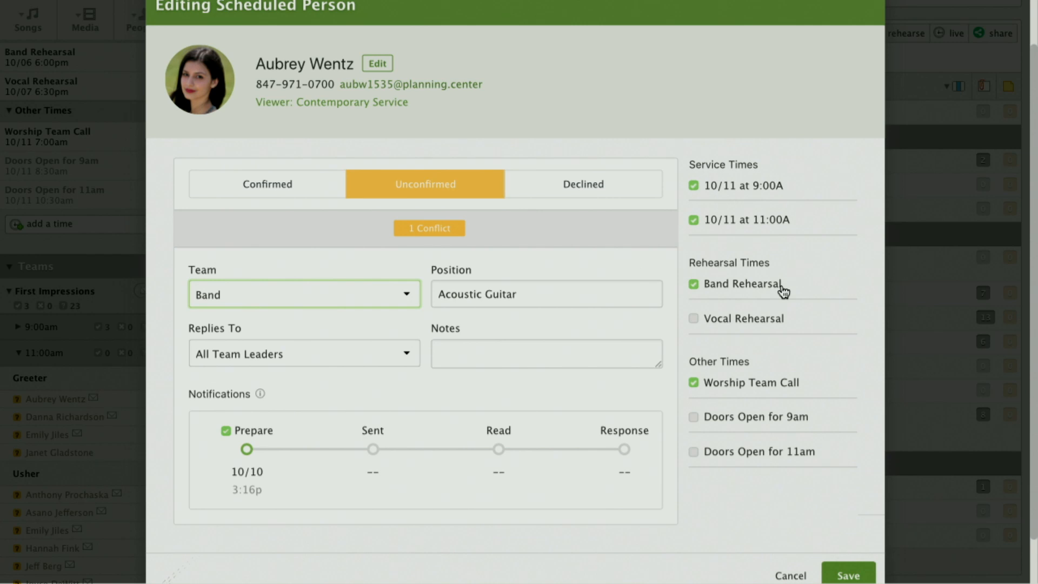
left_click(306, 296)
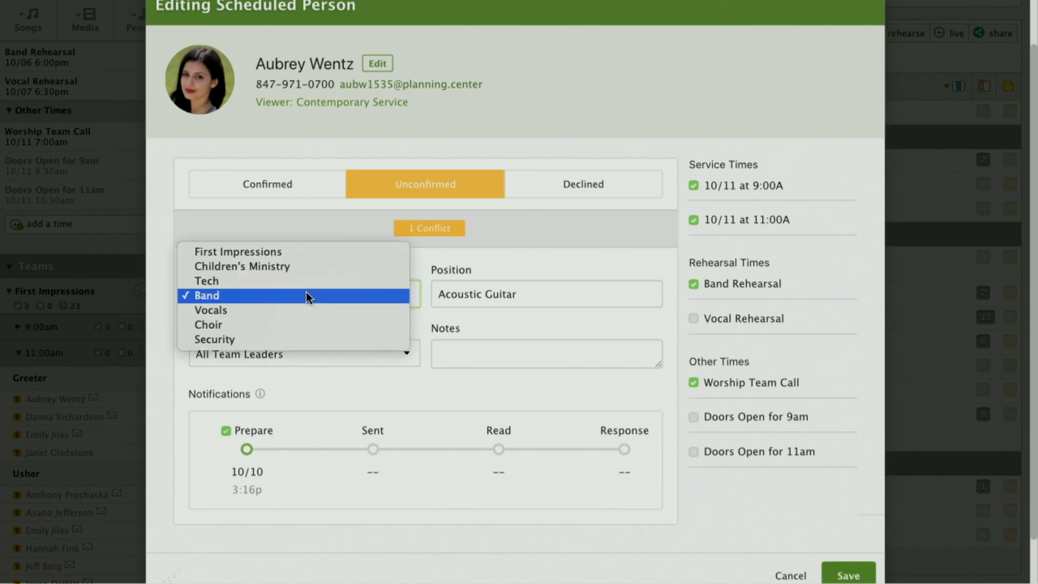
left_click(285, 309)
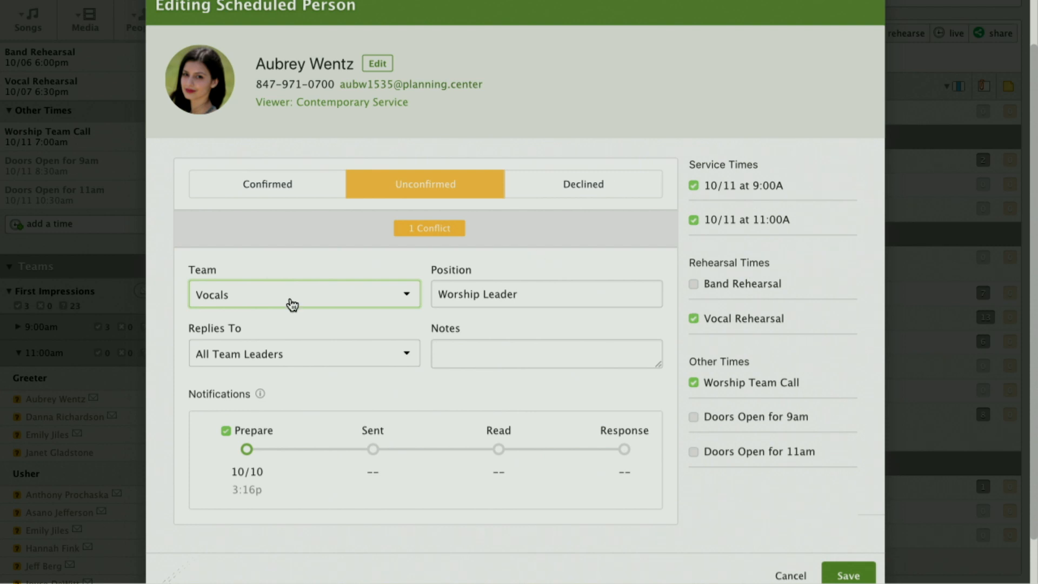
left_click(289, 298)
left_click(288, 308)
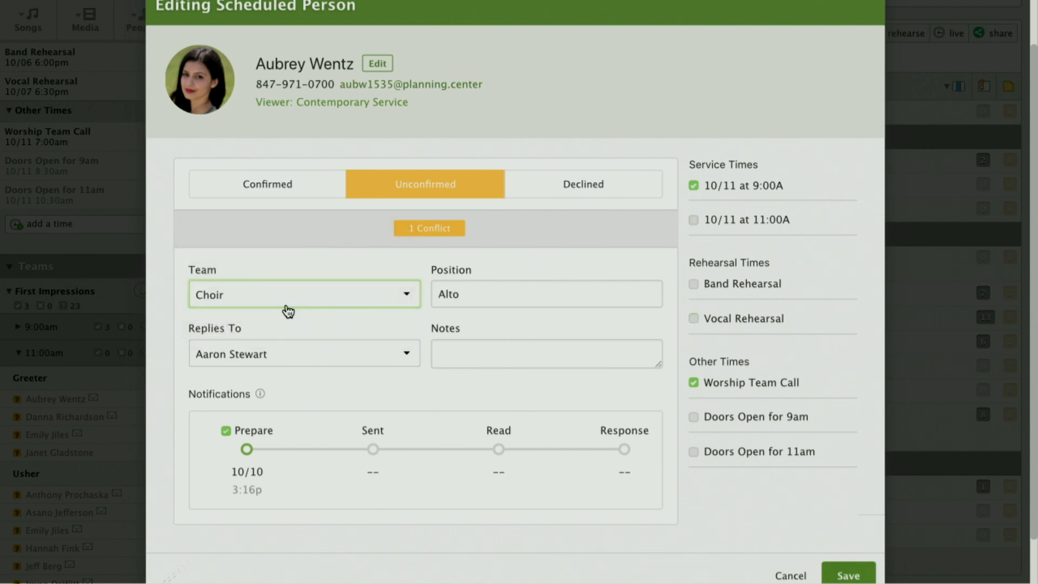
left_click(317, 292)
left_click(307, 312)
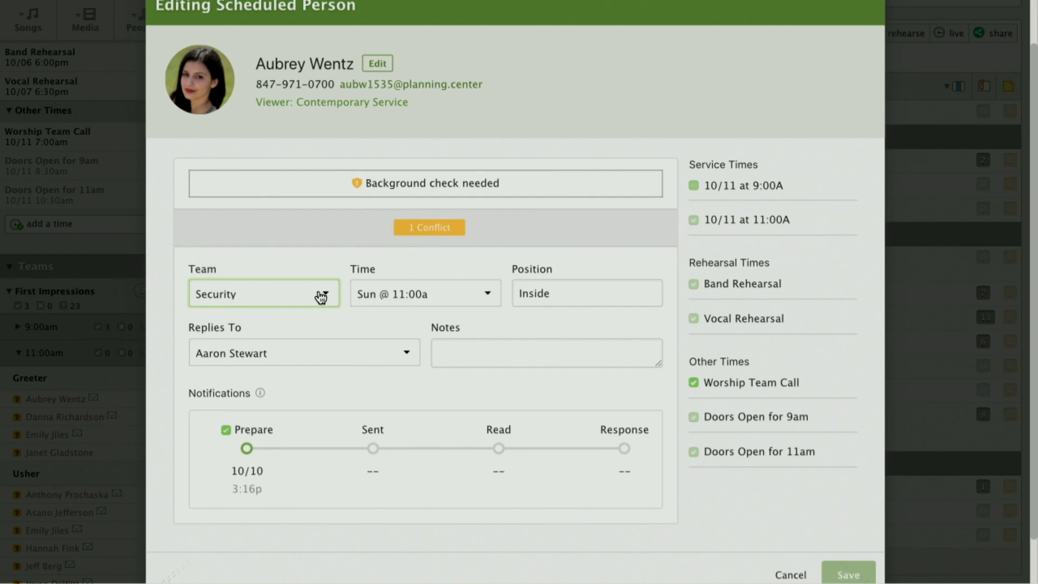
left_click(319, 296)
left_click(287, 250)
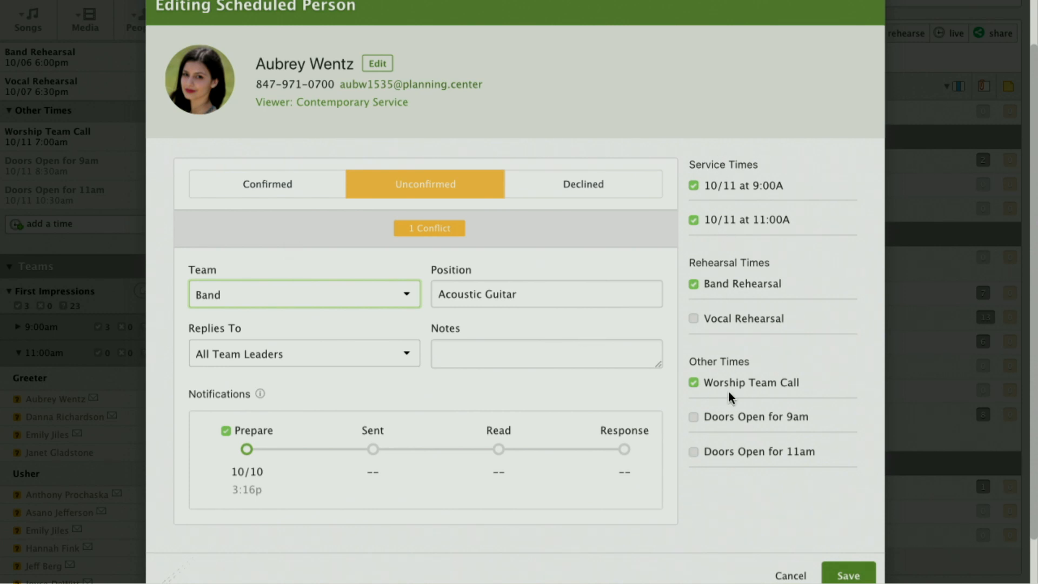
scroll(735, 485, "down", 2)
left_click(793, 528)
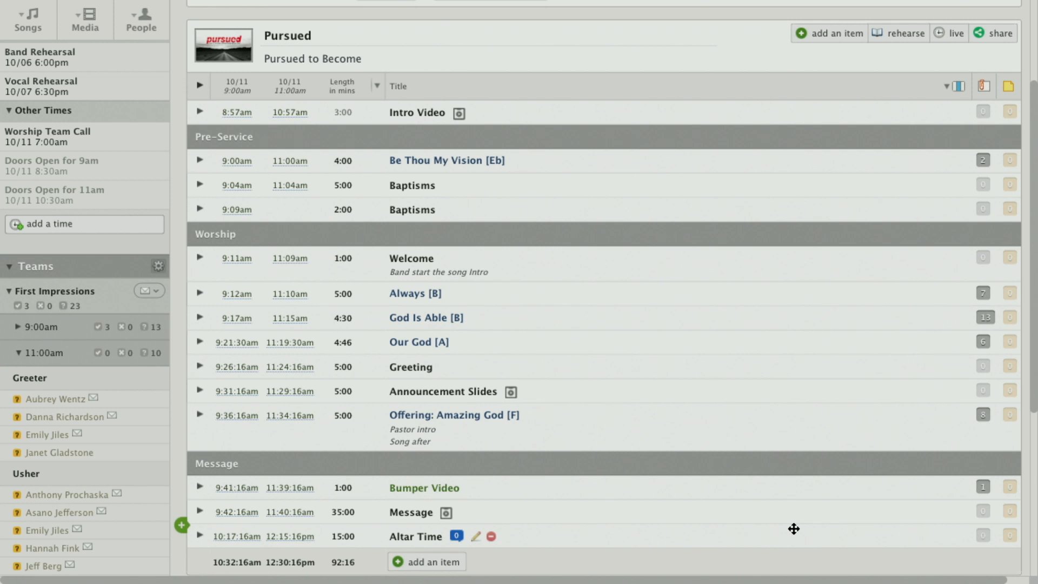
Step: Remove the Security team from the October 6 Band Rehearsal time and save the change
mouse_move(538, 368)
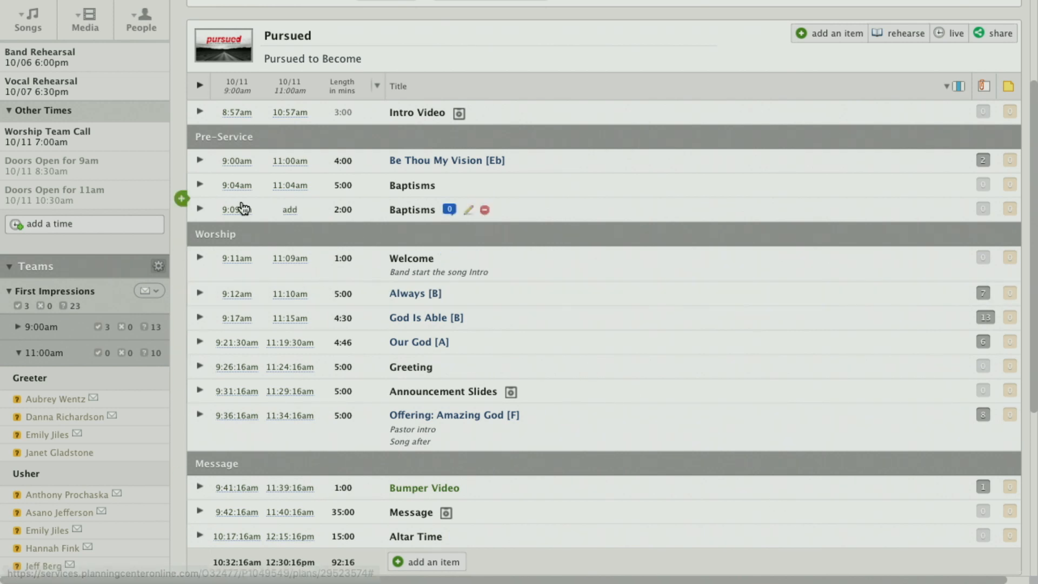
scroll(240, 204, "up", 5)
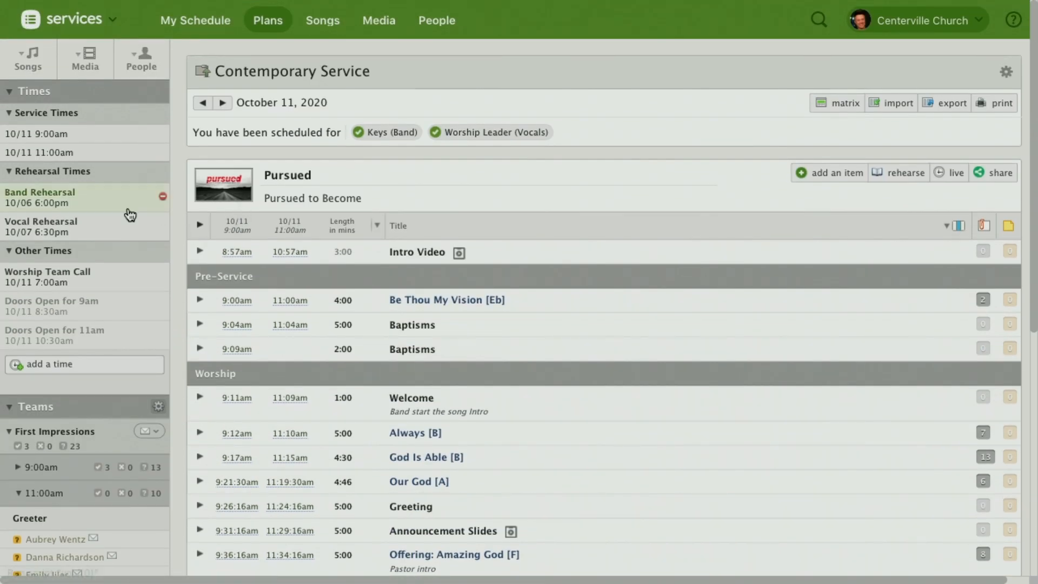
left_click(56, 206)
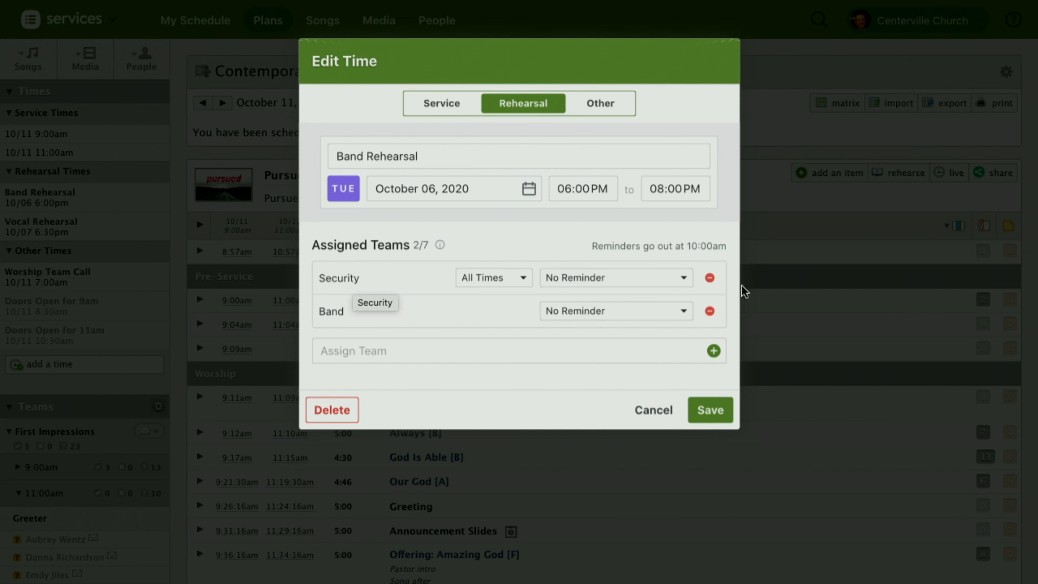
left_click(710, 278)
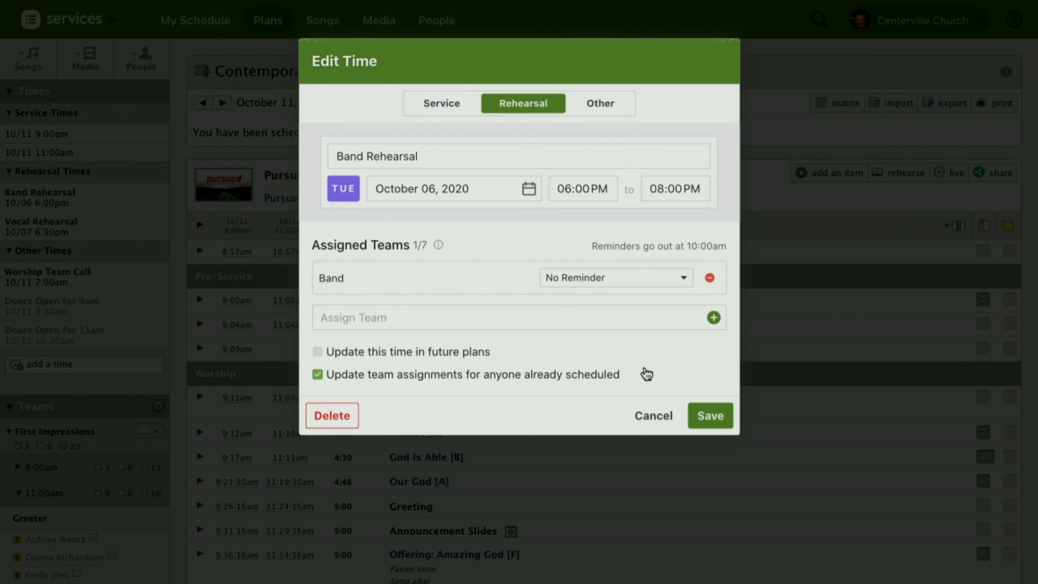
left_click(711, 418)
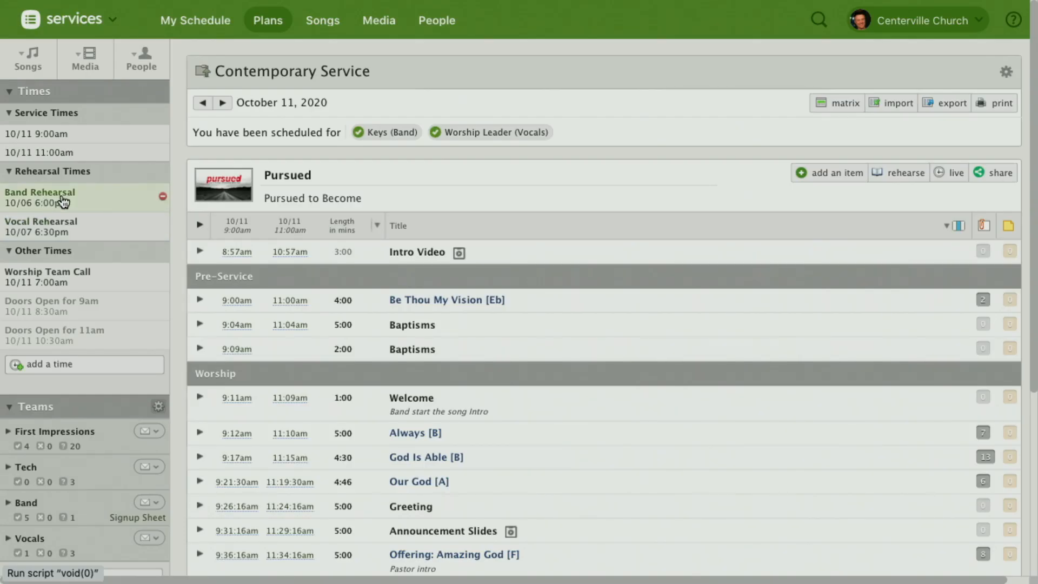
Step: Set the Band team's rehearsal reminder to 2 days before on Sun 10/4, and save it with this time updated in future plans
left_click(63, 202)
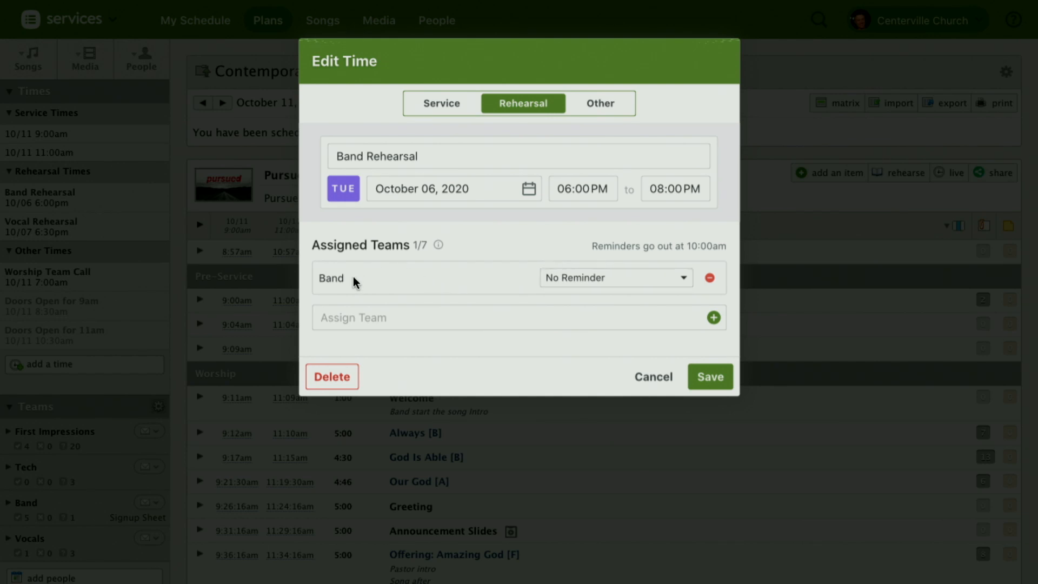
left_click(576, 278)
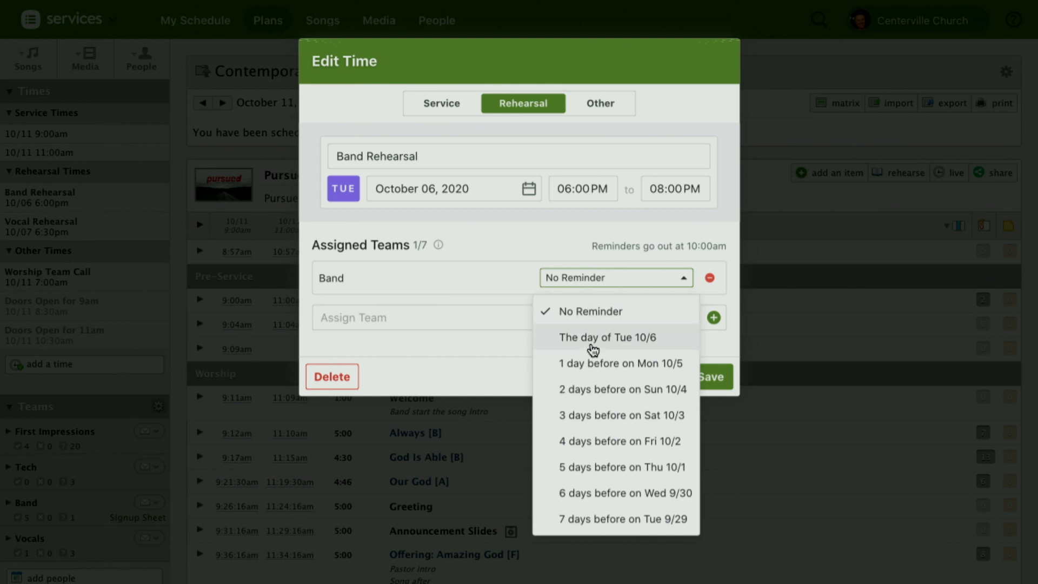
left_click(621, 391)
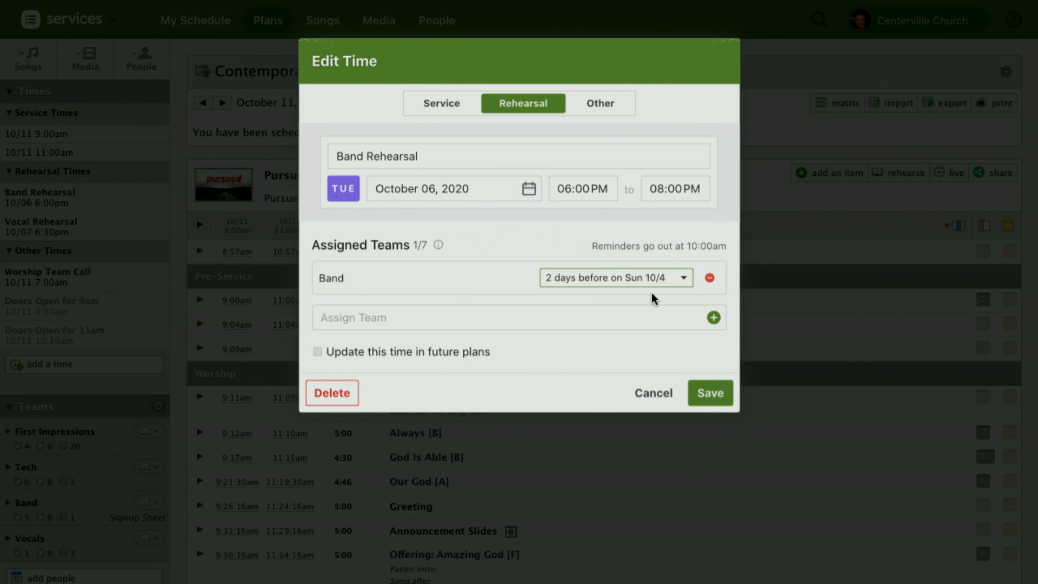
left_click(318, 353)
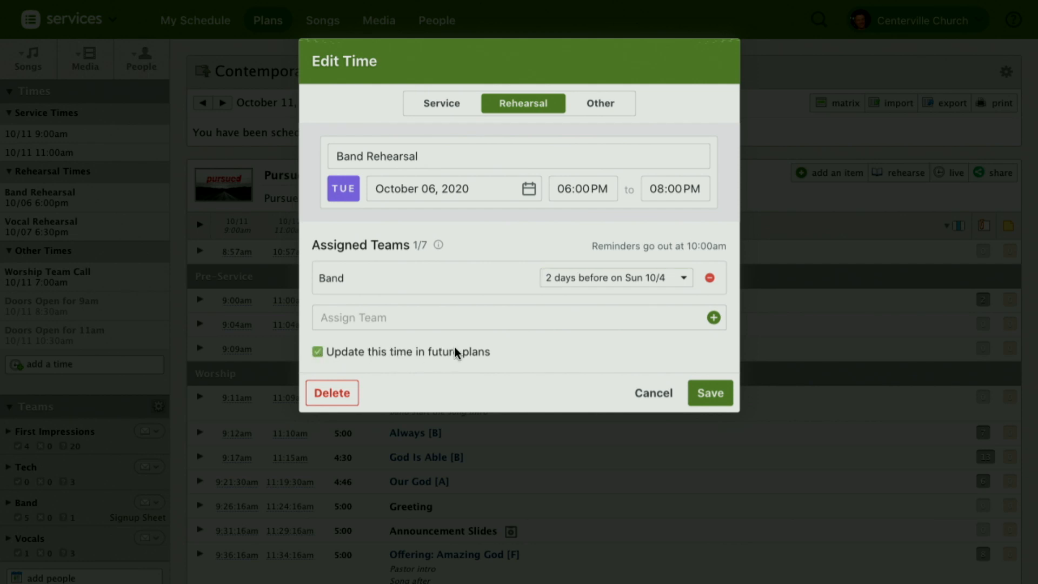
left_click(709, 390)
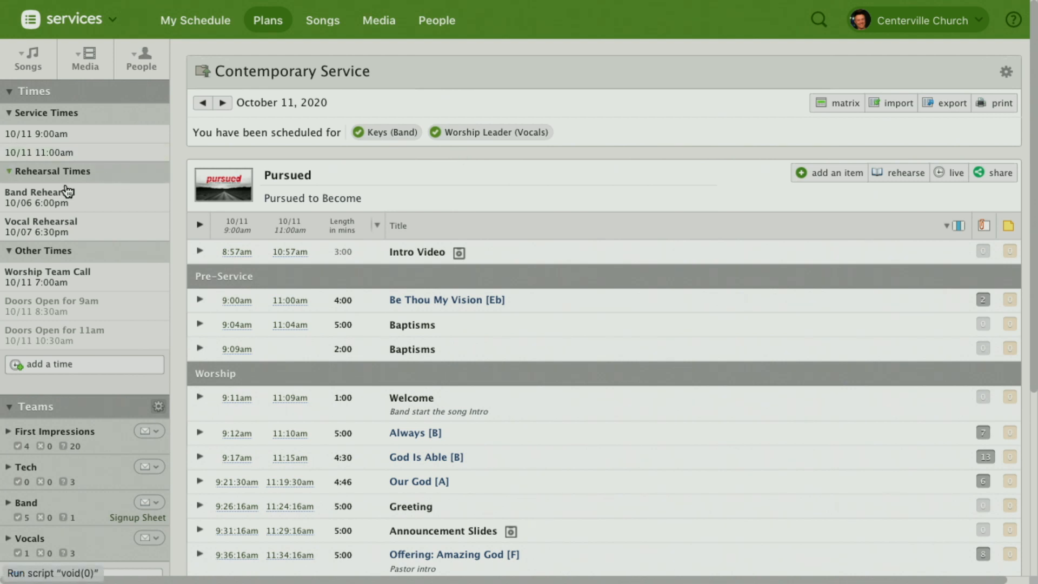
Step: Review the teams assigned to the 10/11 9:00am service time, skipping the Rocket 1.6.1 update and leaving without saving
left_click(62, 135)
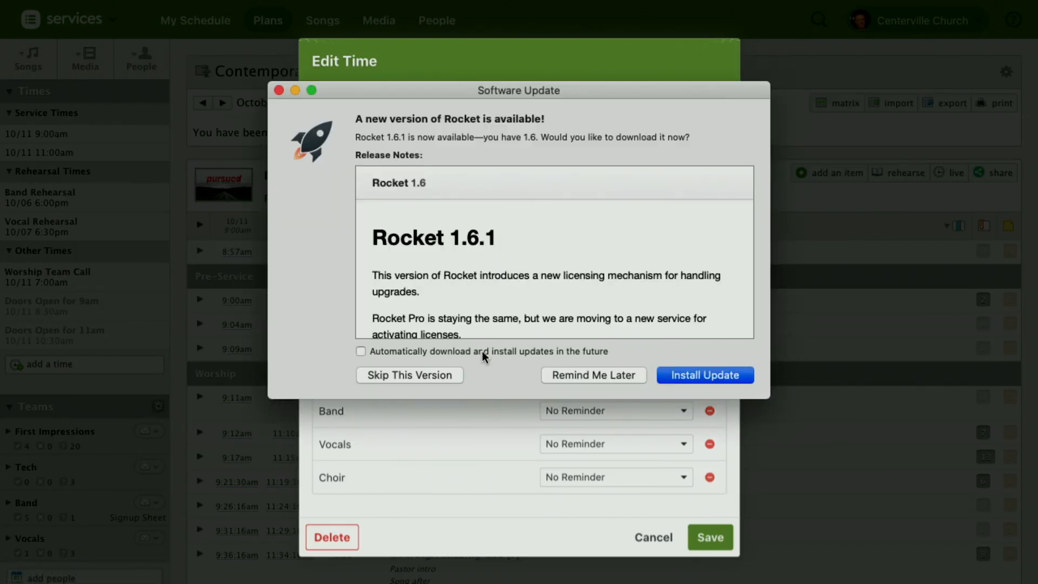
left_click(434, 377)
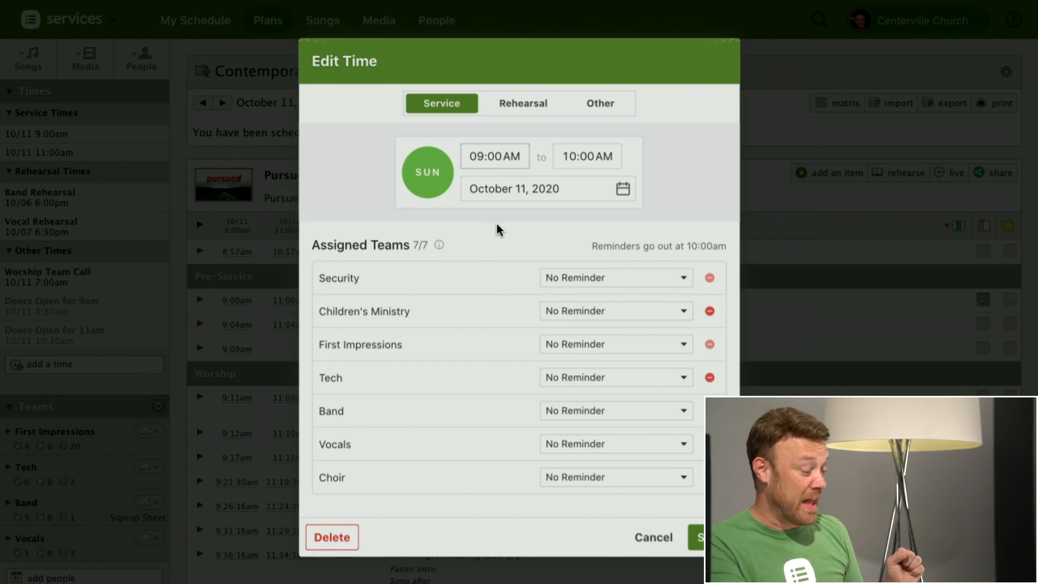
left_click(655, 537)
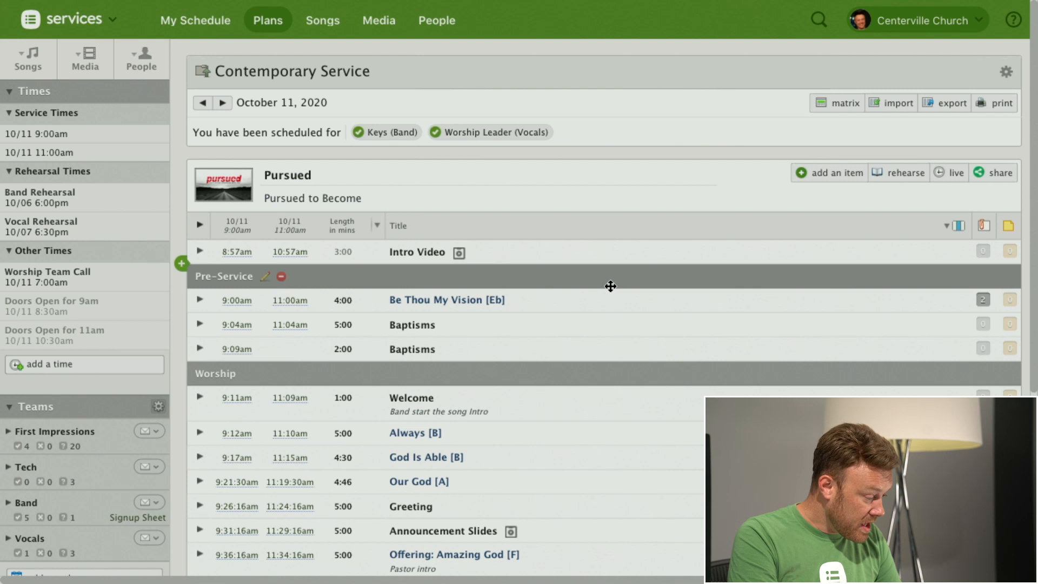
Step: Show people scheduling for the plan and switch to the September 20, 2020 Contemporary Service plan
left_click(141, 57)
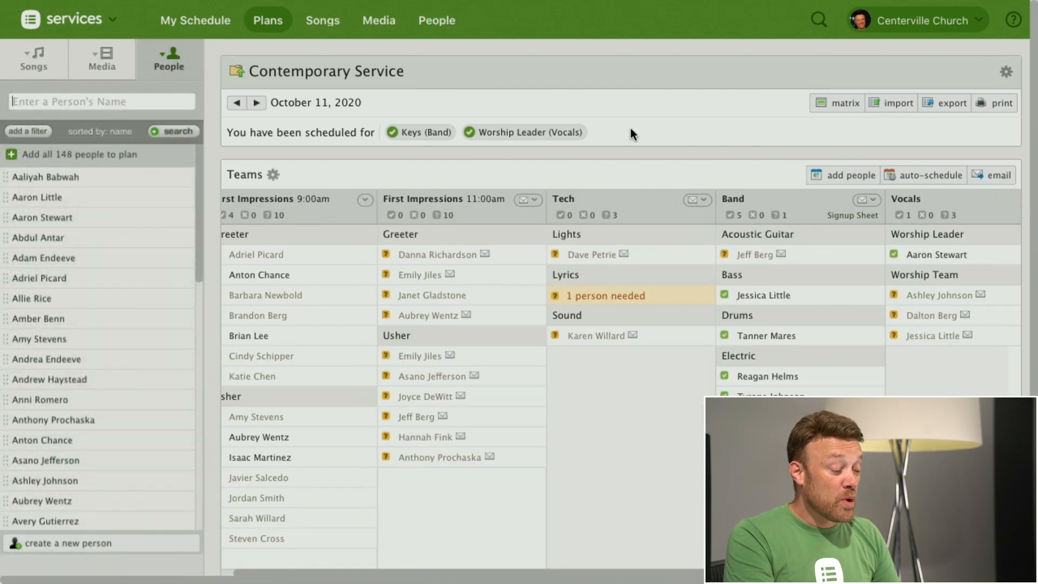
mouse_move(981, 295)
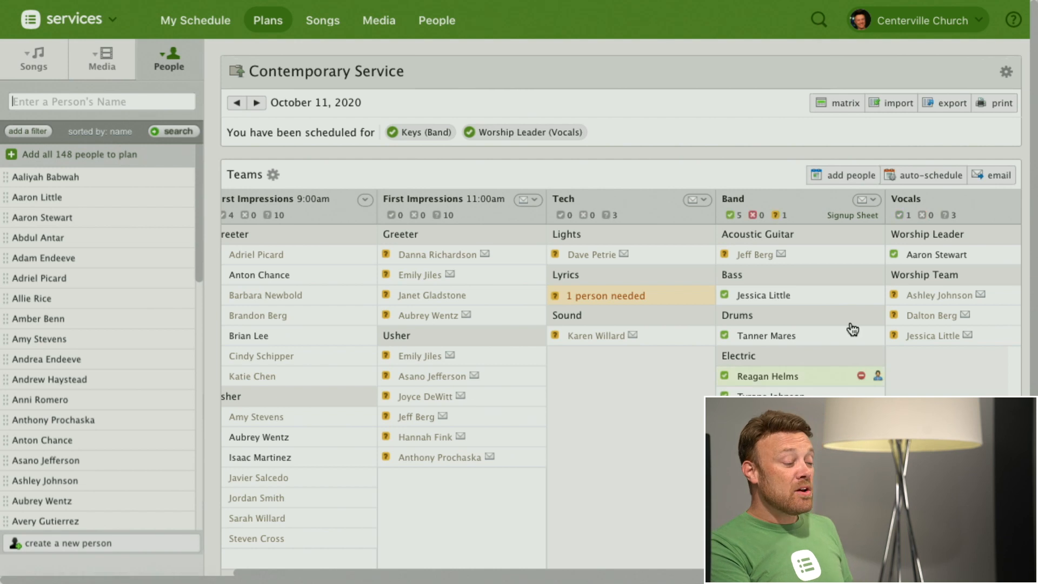
left_click(841, 105)
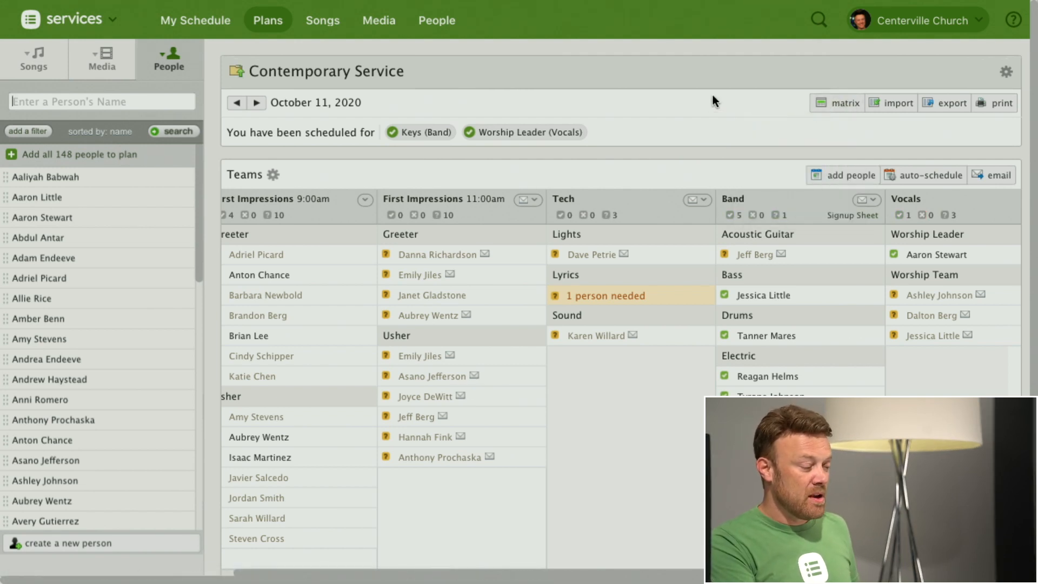
left_click(237, 74)
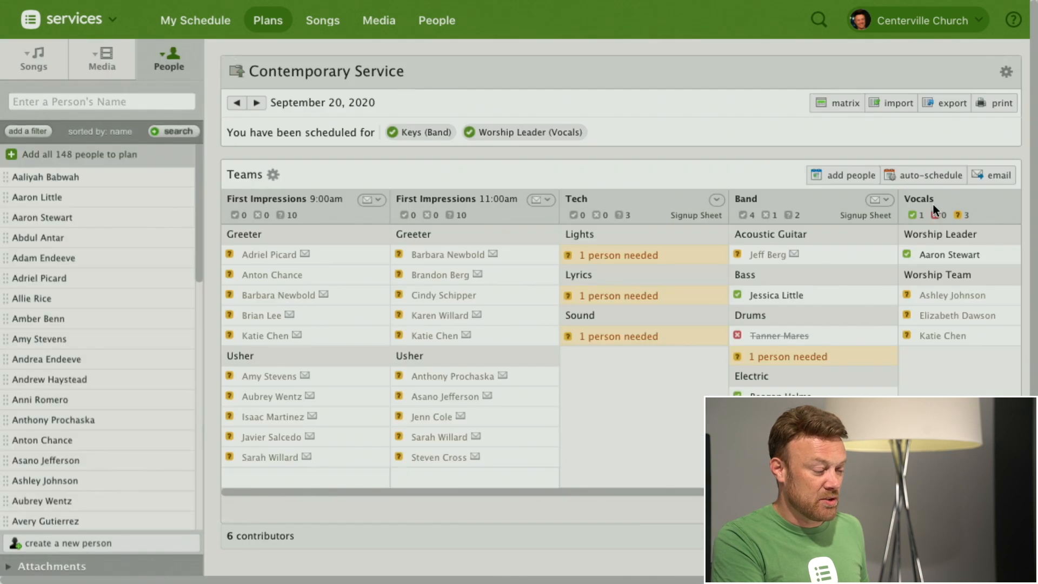
Step: Load the matrix with 0 previous plans and 4 next plans, and remove the October 18, 2020 plan from it
left_click(840, 105)
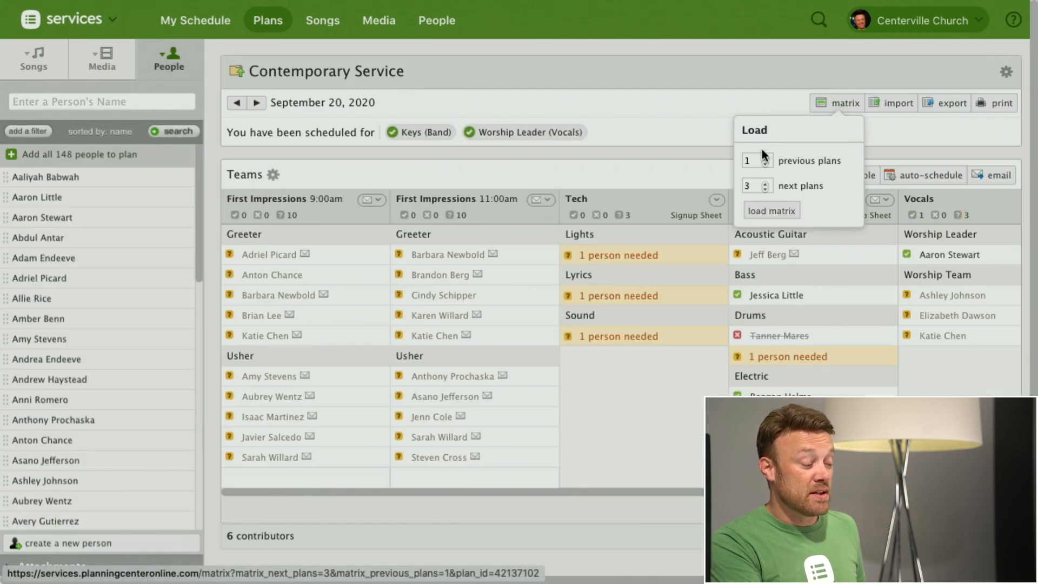
left_click(764, 164)
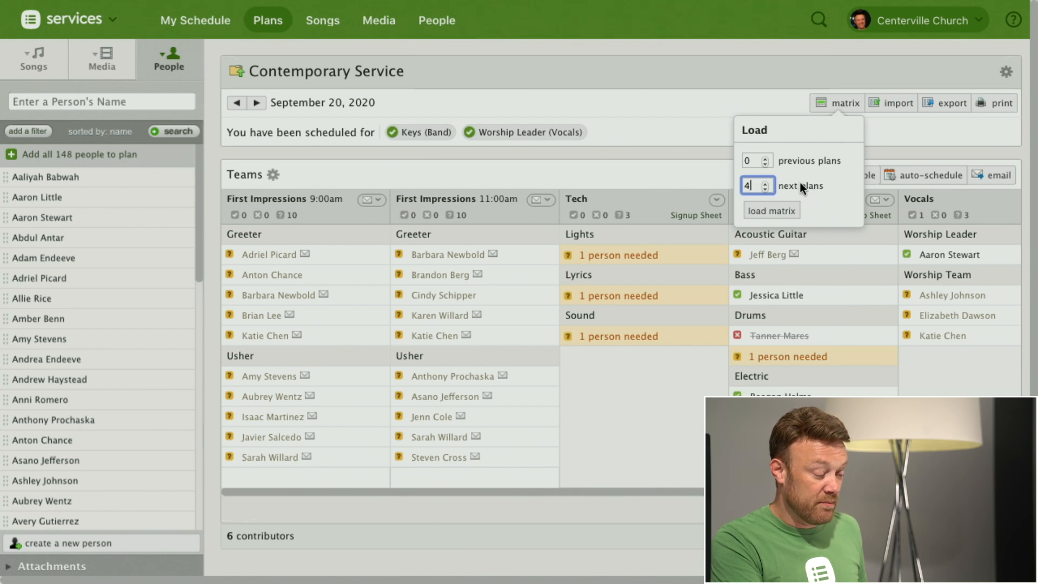
left_click(773, 215)
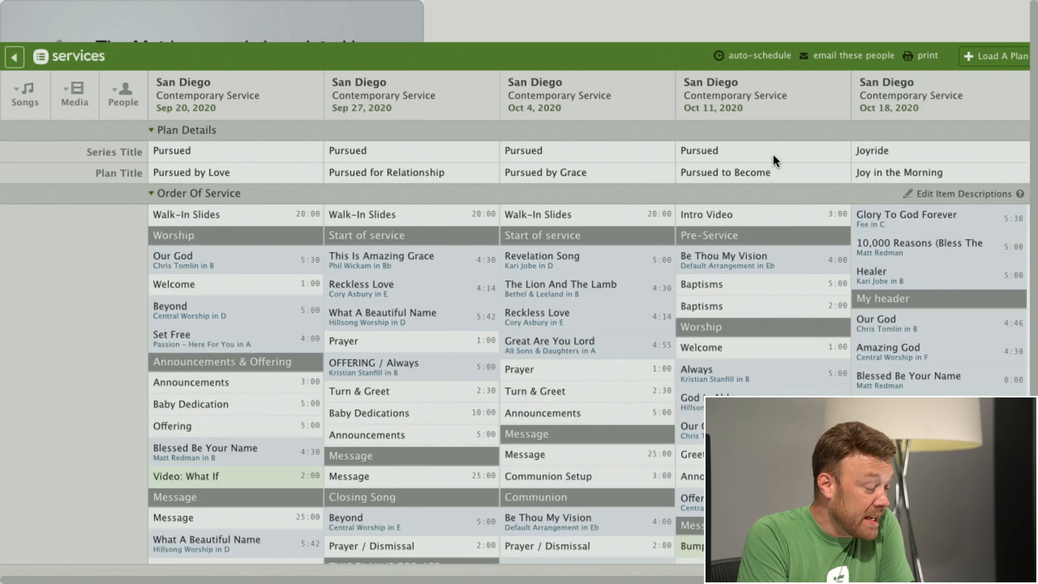
mouse_move(917, 87)
left_click(1018, 81)
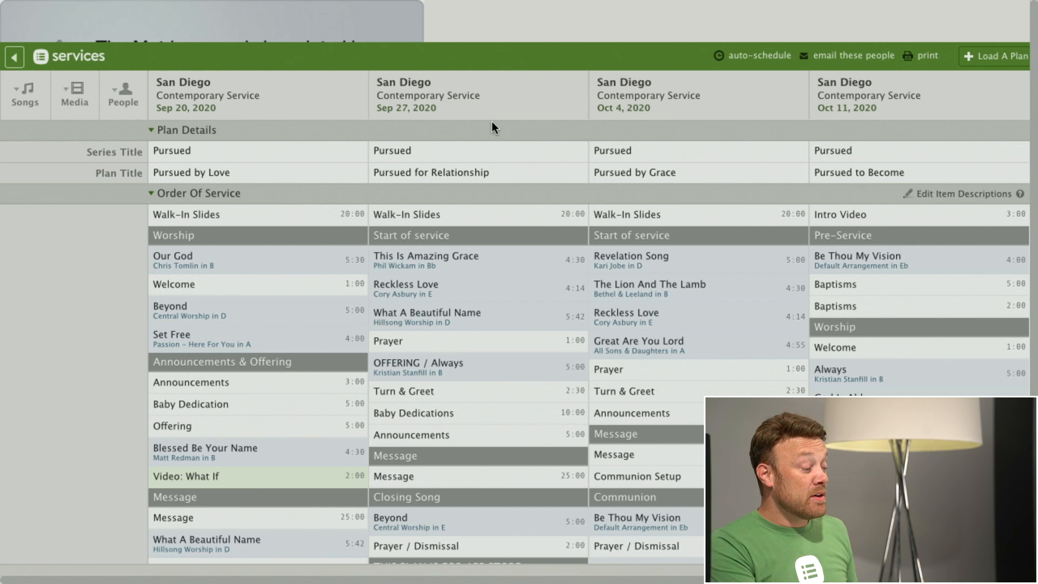
Step: Collapse the Plan Details and Order Of Service sections, and check the people in First Impressions Sun 9:00am before collapsing that too
mouse_move(233, 97)
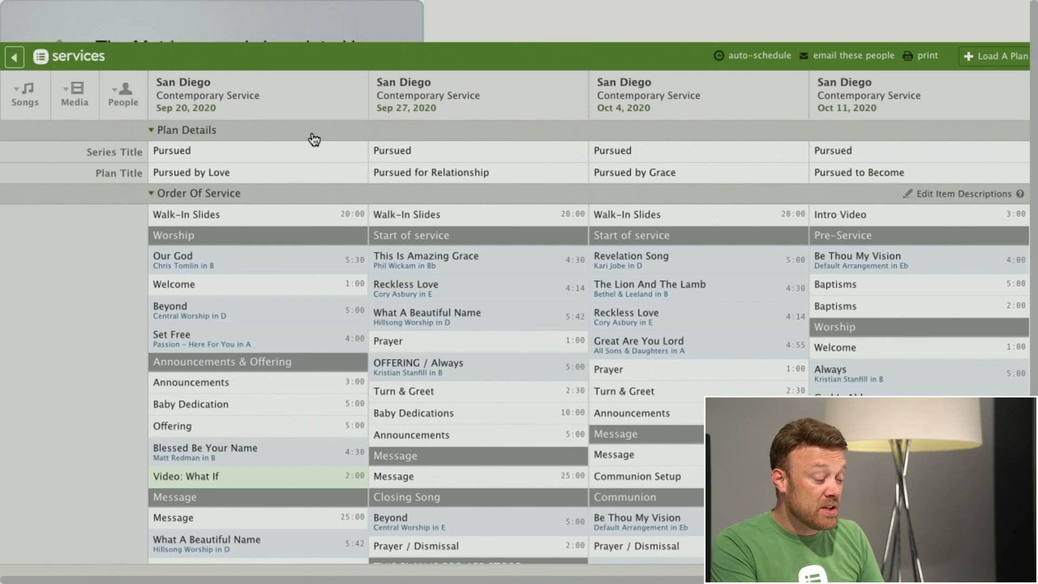
left_click(186, 133)
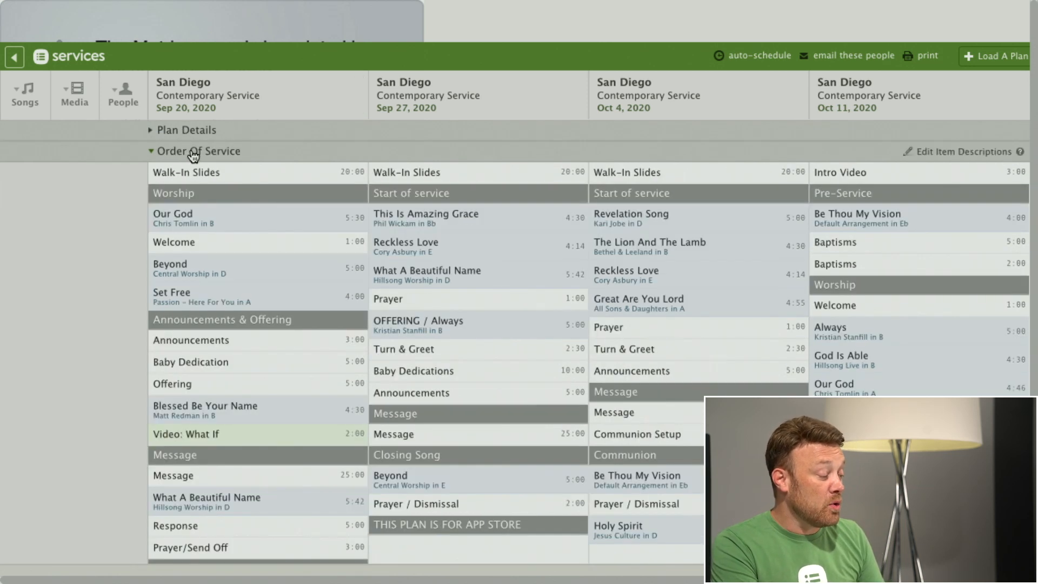
left_click(196, 152)
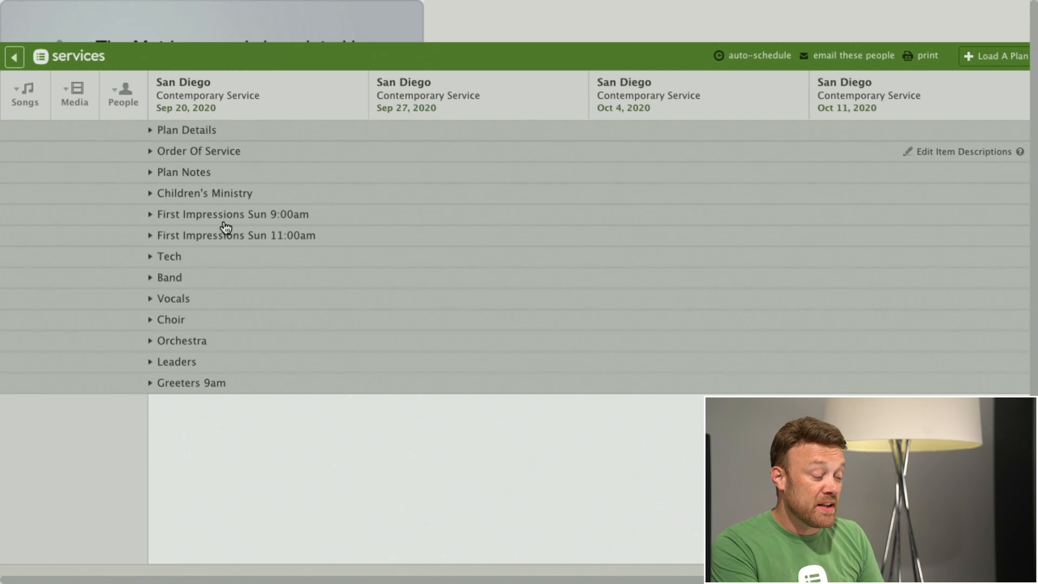
left_click(197, 153)
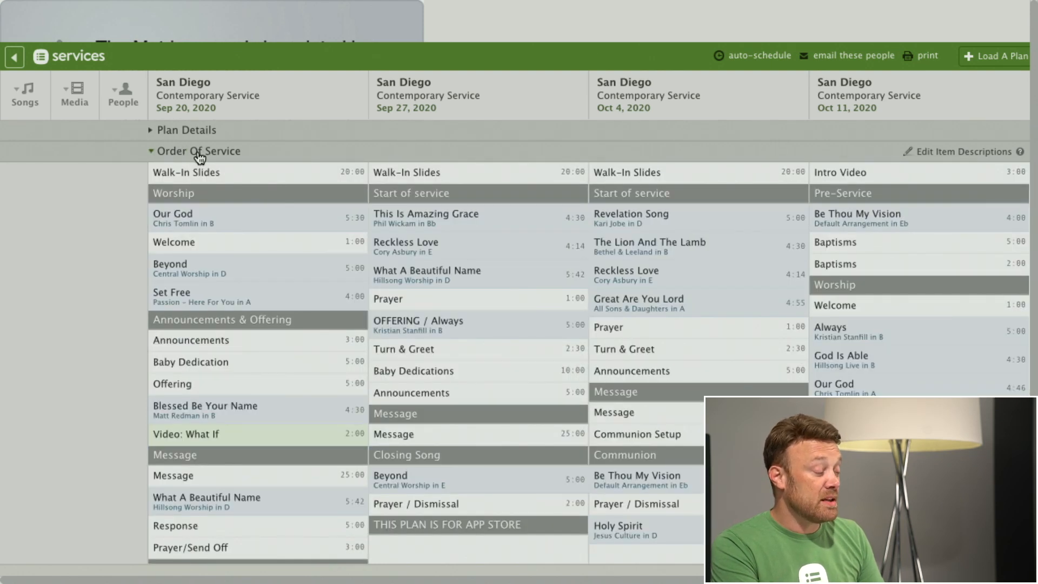
left_click(199, 154)
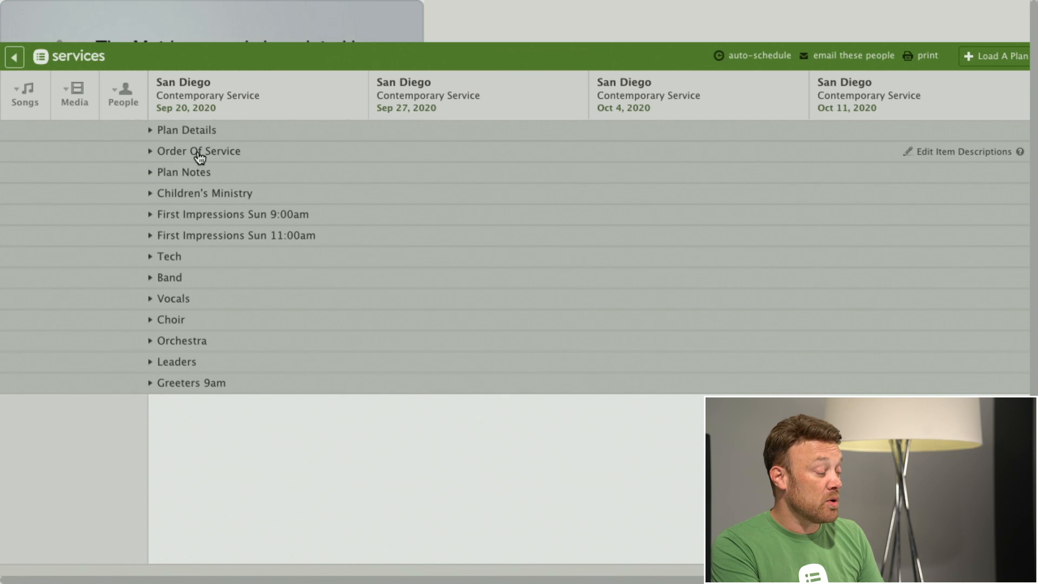
left_click(206, 219)
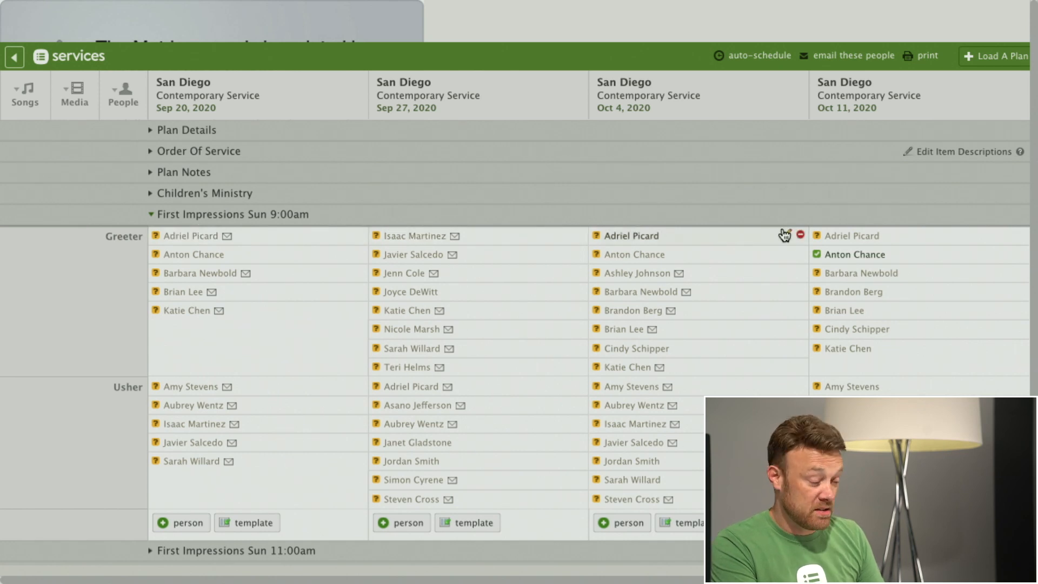
left_click(213, 215)
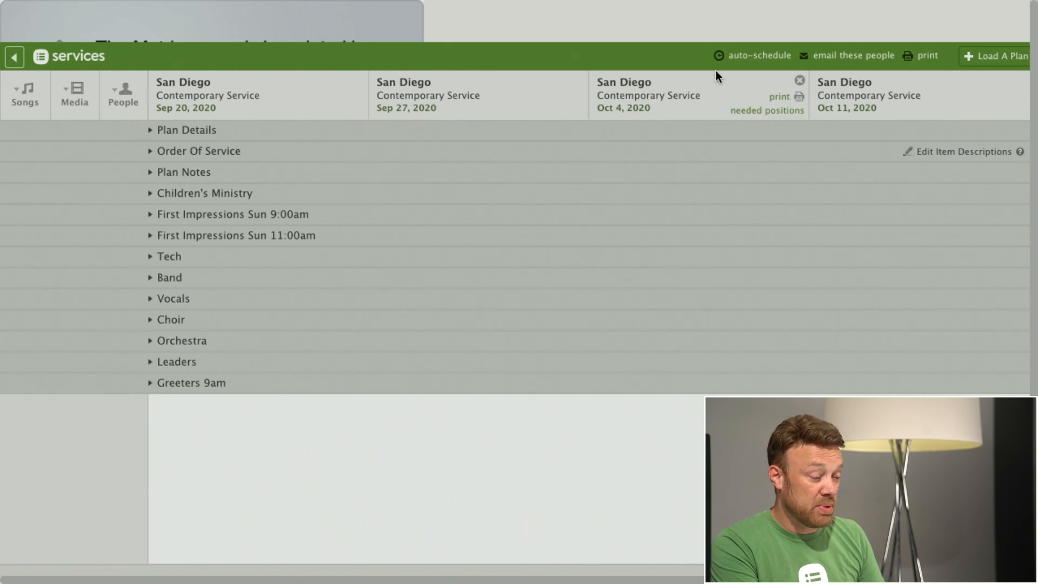
Step: Review the Contemporary Service plans available to load into the matrix, without adding any
left_click(997, 59)
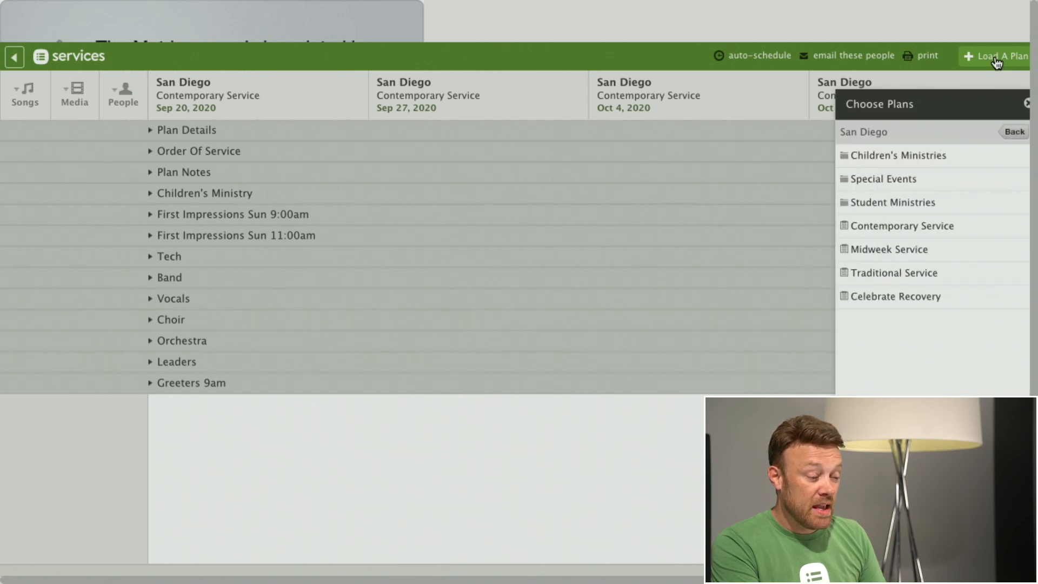
left_click(929, 227)
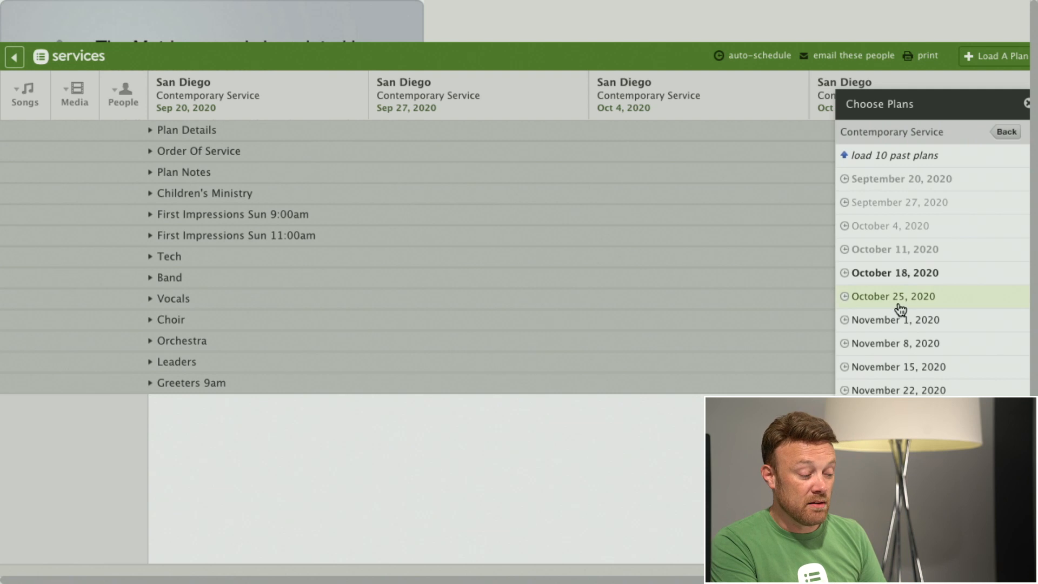
left_click(1027, 104)
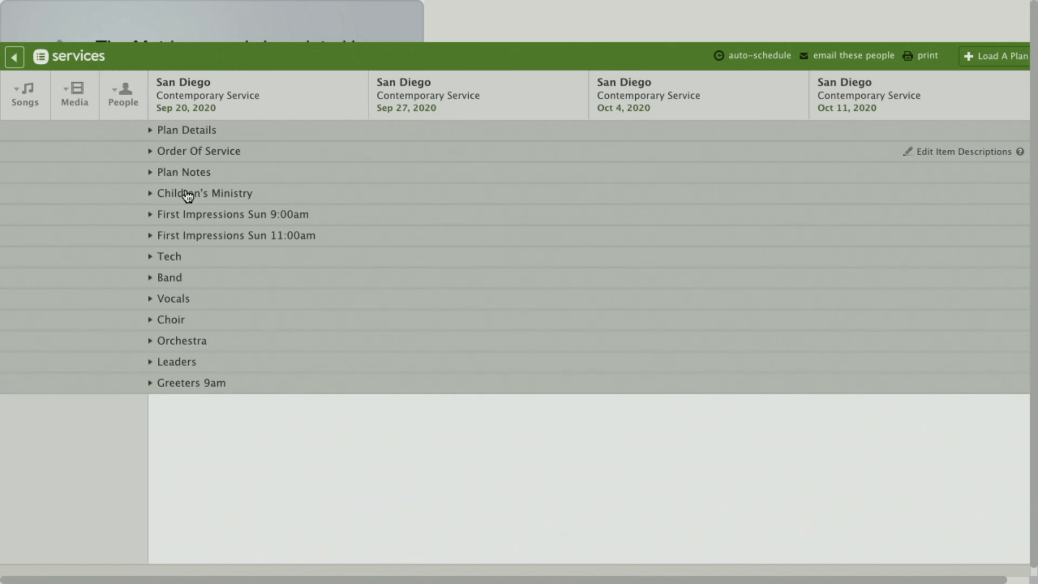
Step: Review the Greeter and Usher assignments in First Impressions Sun 9:00am across the four plans, leaving the section collapsed
left_click(204, 215)
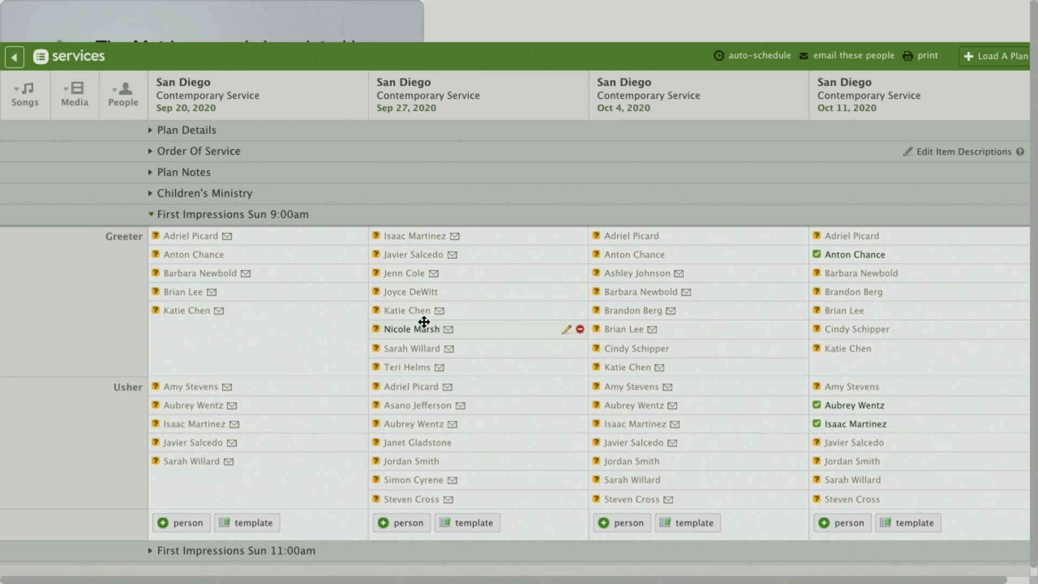
scroll(424, 319, "down", 5)
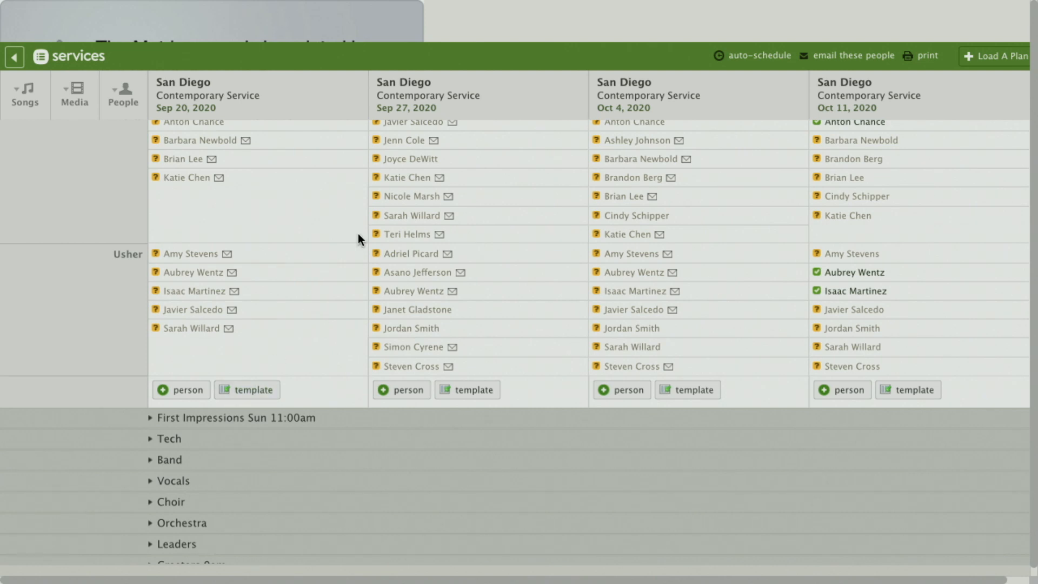
scroll(358, 233, "up", 5)
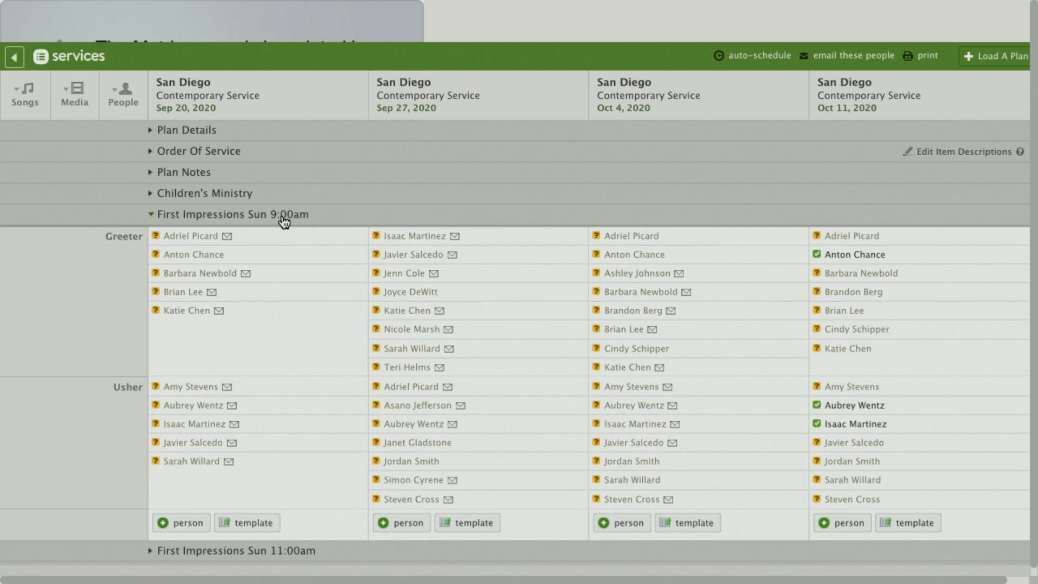
left_click(284, 217)
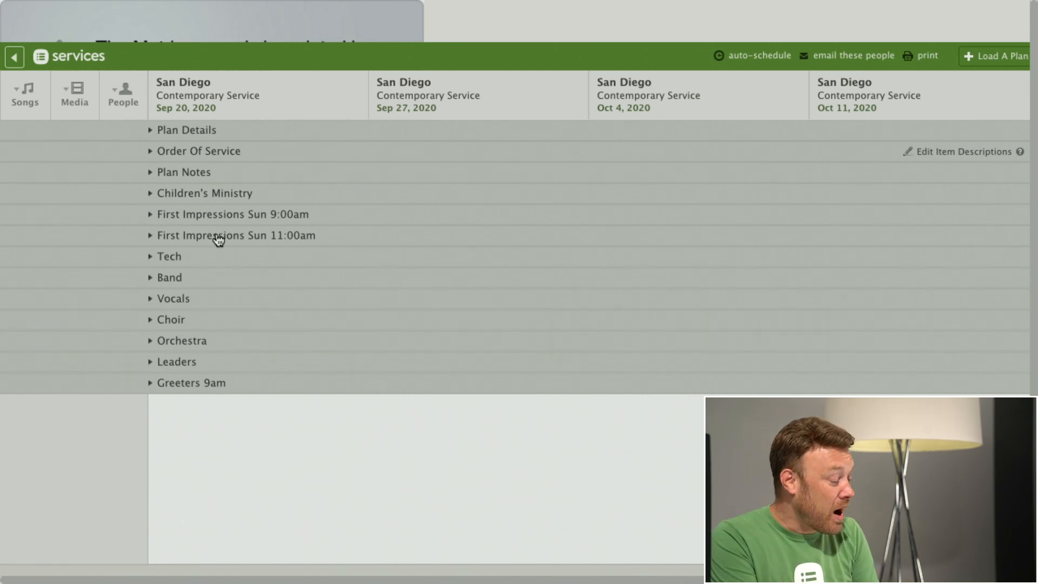
Step: Expand the Tech team and auto-schedule people for its needed positions across all four plans
left_click(171, 259)
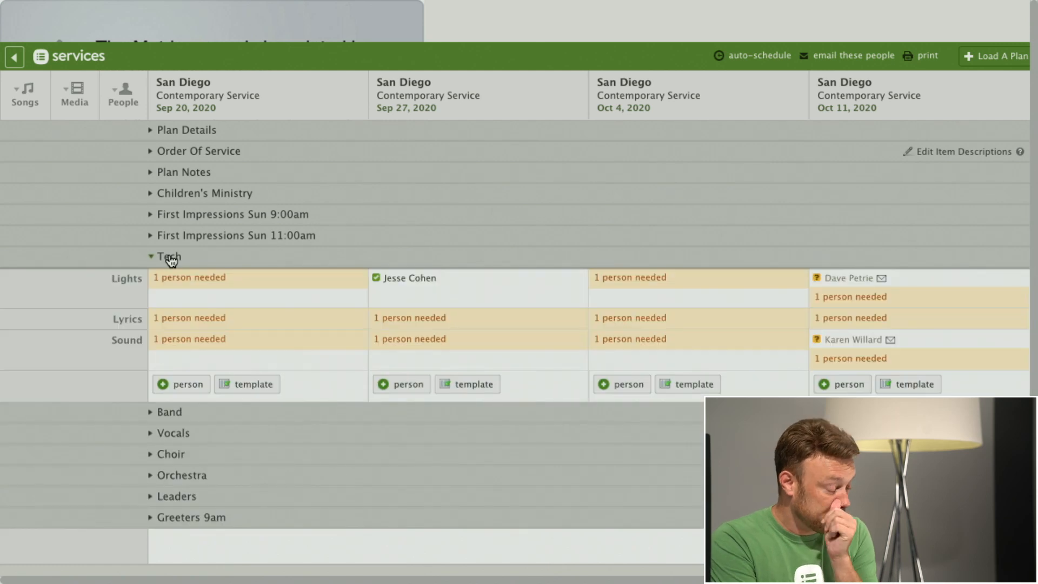
scroll(313, 248, "down", 2)
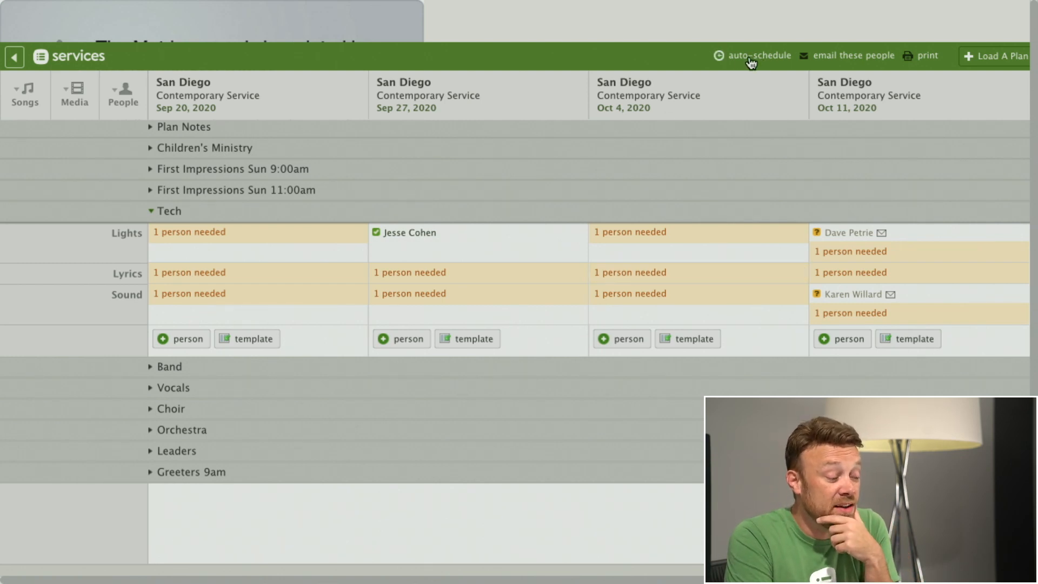
left_click(767, 60)
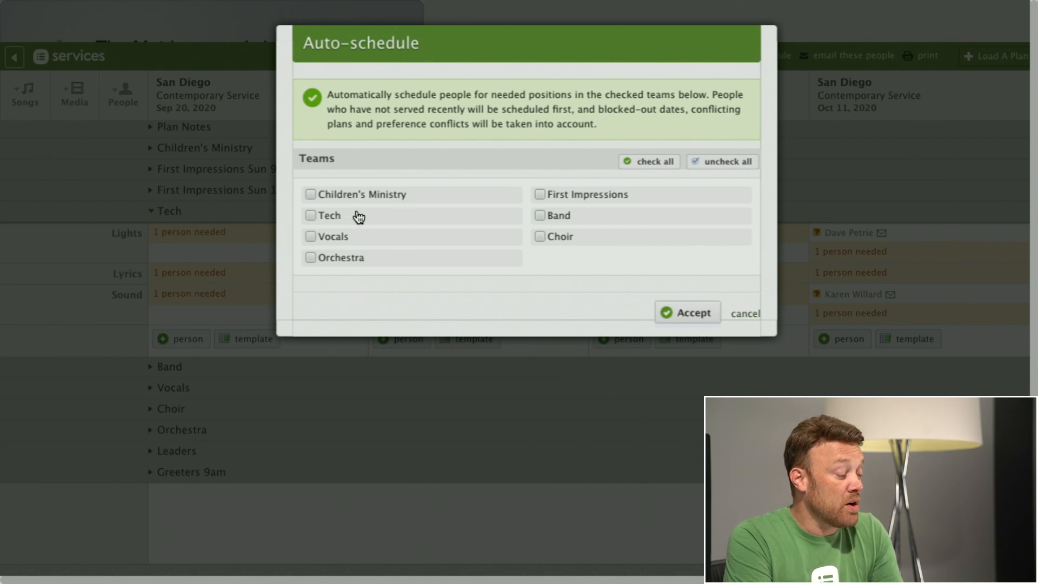
left_click(687, 314)
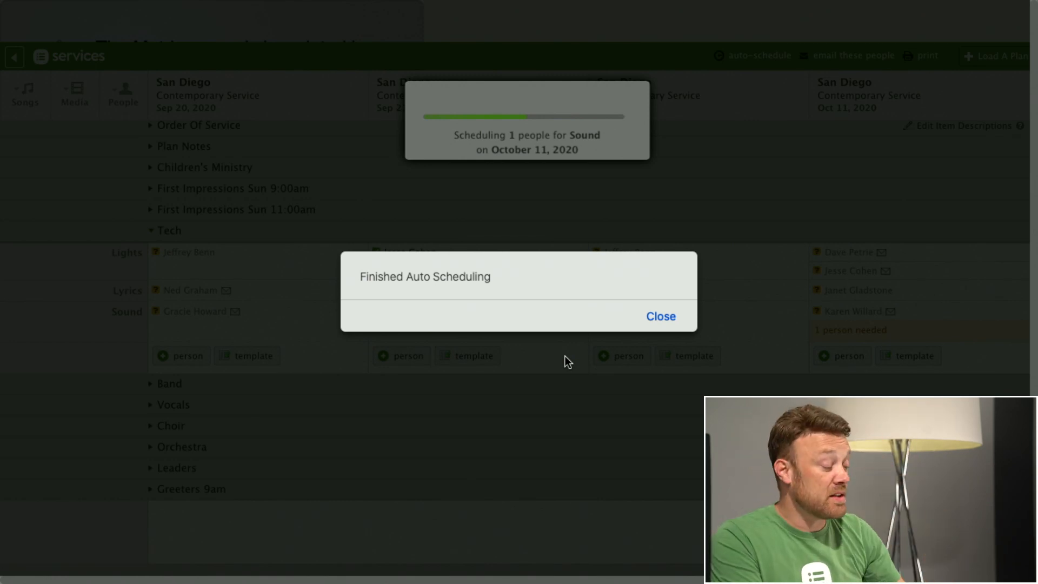
left_click(665, 316)
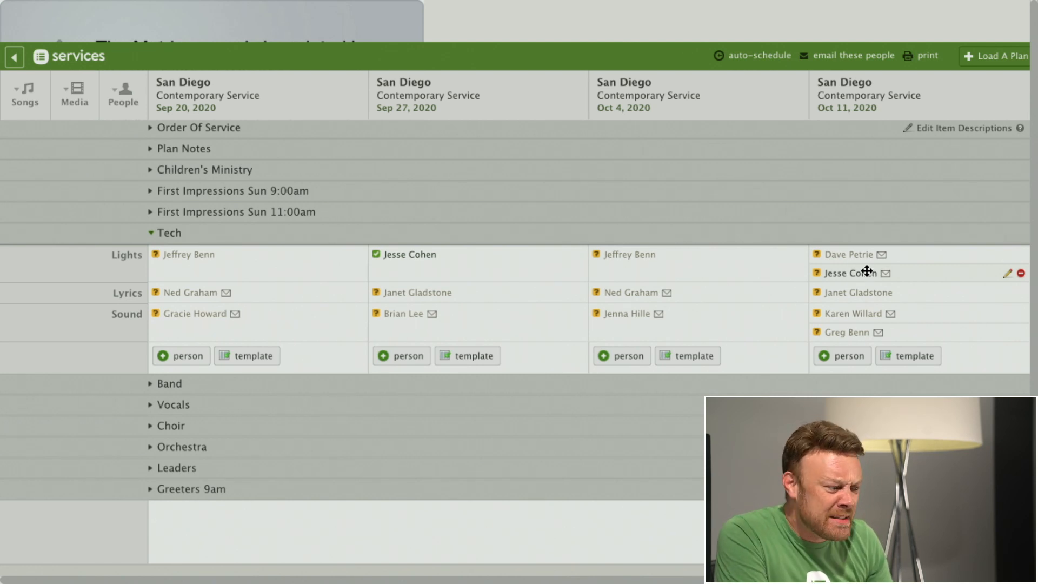
Step: Remove the second person scheduled for Lights in the Tech team on October 11, 2020
left_click(1022, 273)
left_click(668, 318)
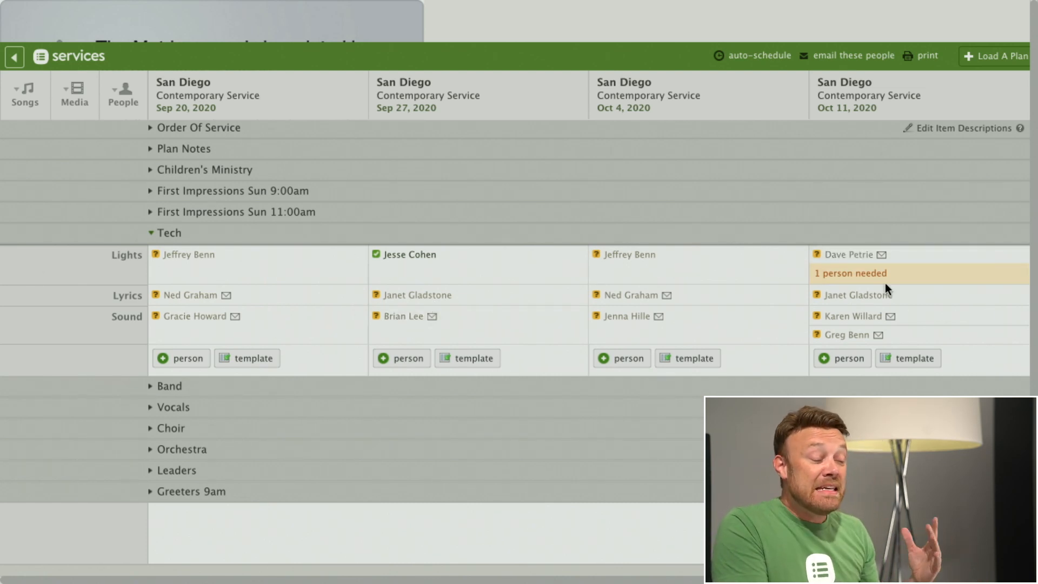
Step: Start an email to the people scheduled in the matrix plans
left_click(845, 60)
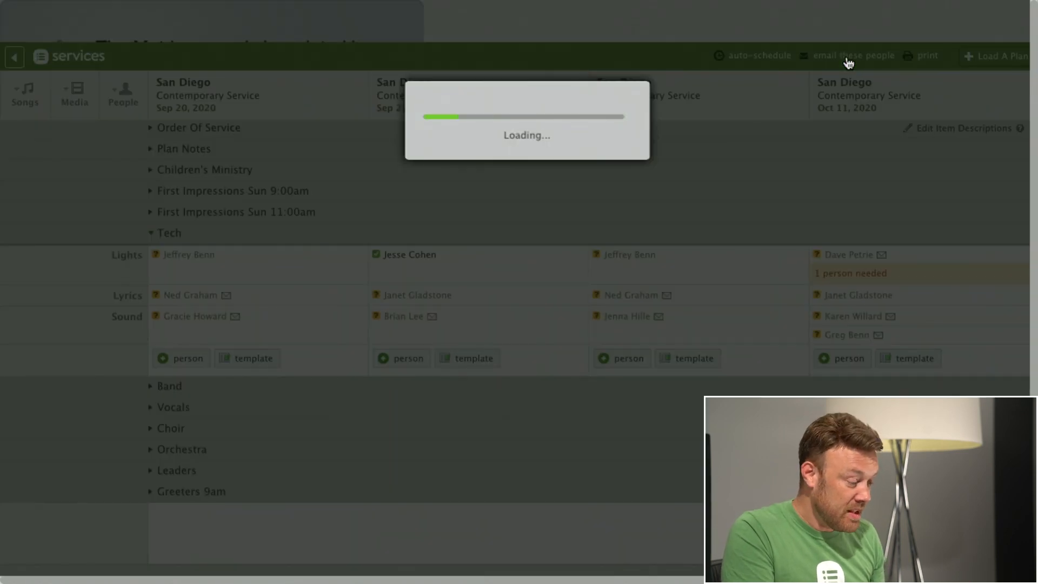
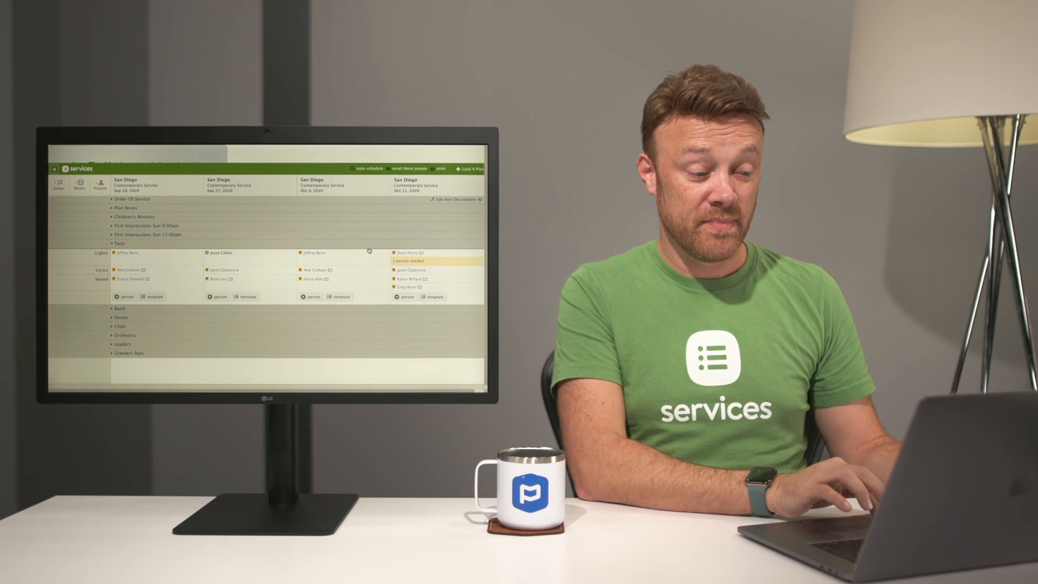
Step: Try to undo the last auto-schedule of people across the matrix plans
left_click(366, 169)
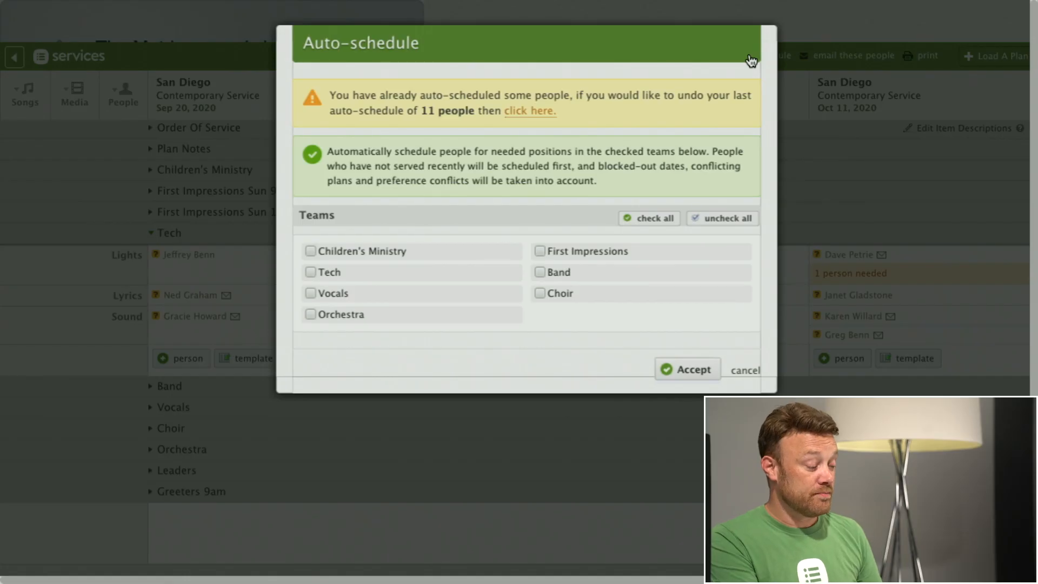
left_click(535, 108)
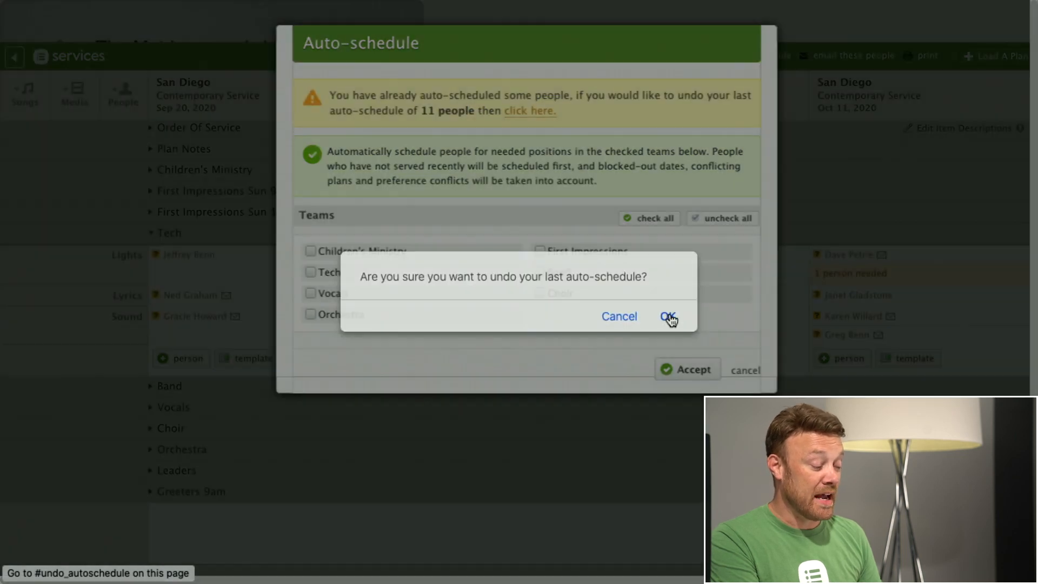
left_click(668, 317)
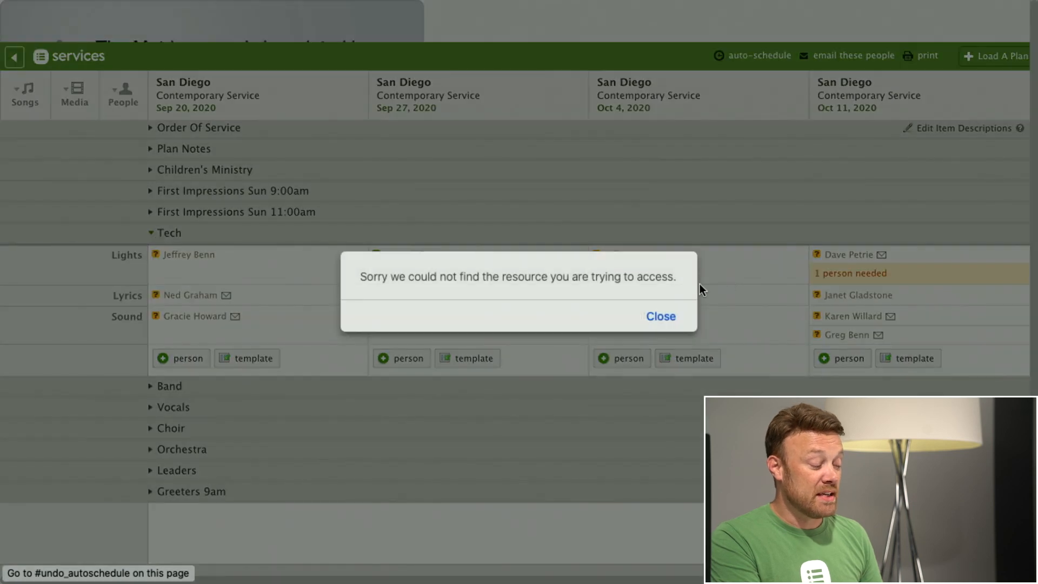
left_click(662, 318)
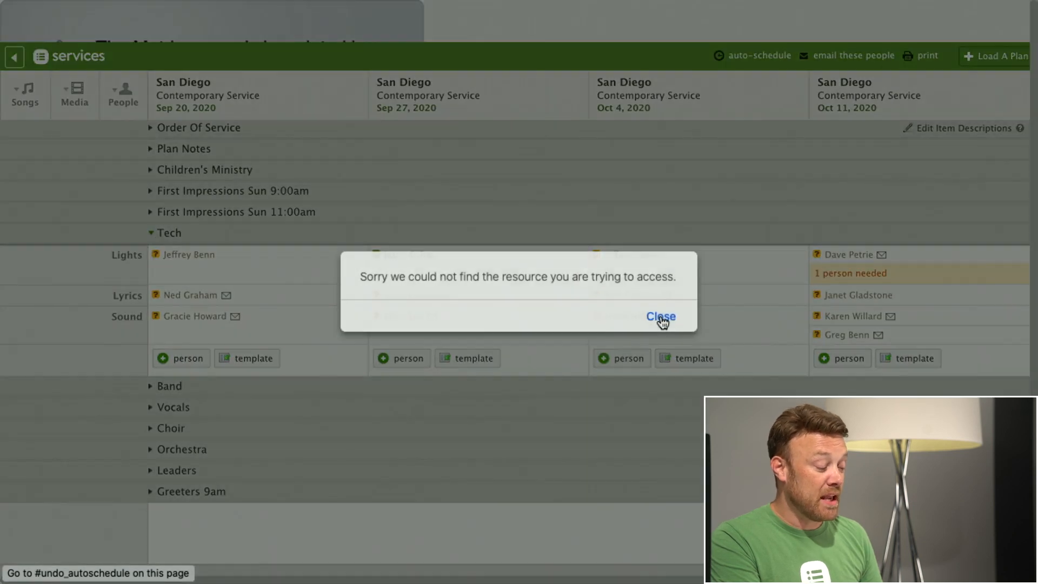
left_click(662, 318)
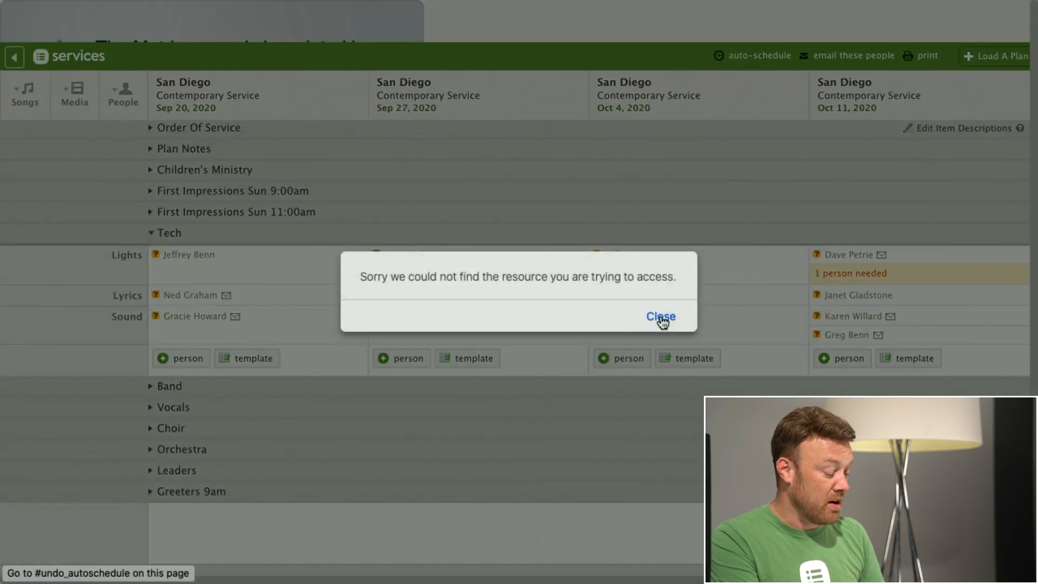
left_click(661, 318)
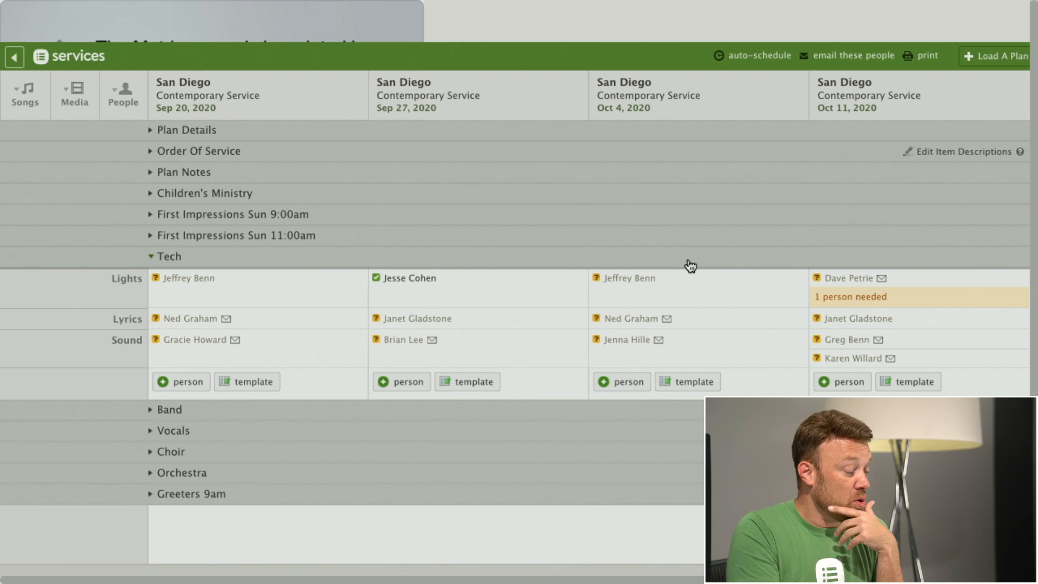
Step: Open the October 18, 2020 Contemporary Service plan and enable signups for the First Impressions team
mouse_move(261, 100)
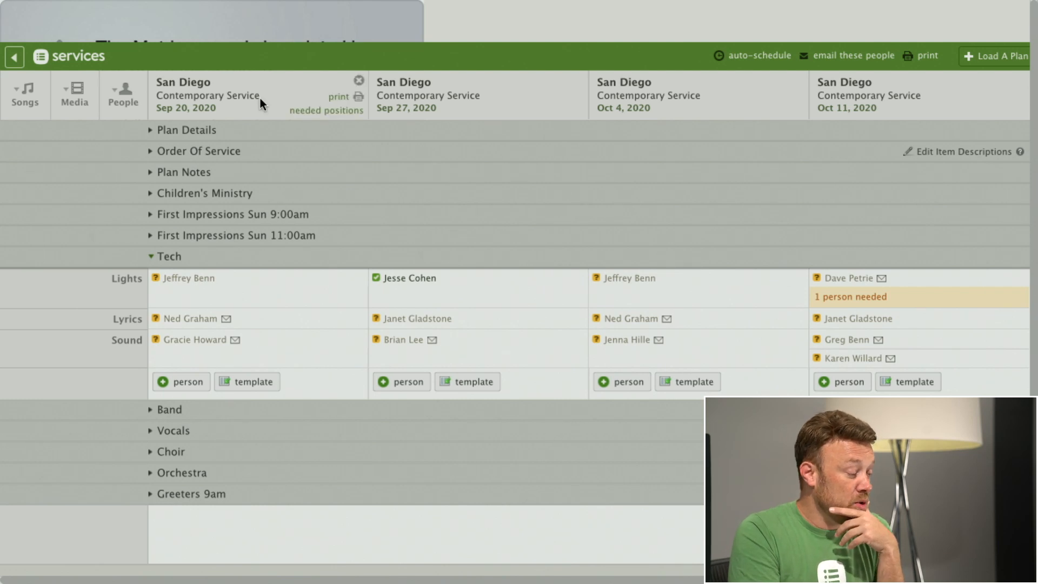
left_click(15, 57)
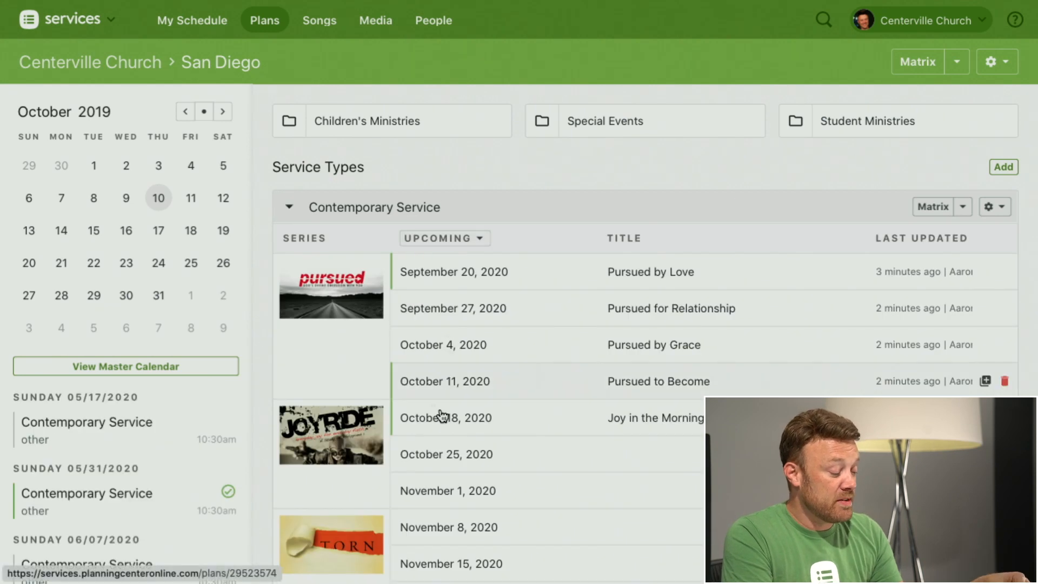
left_click(432, 430)
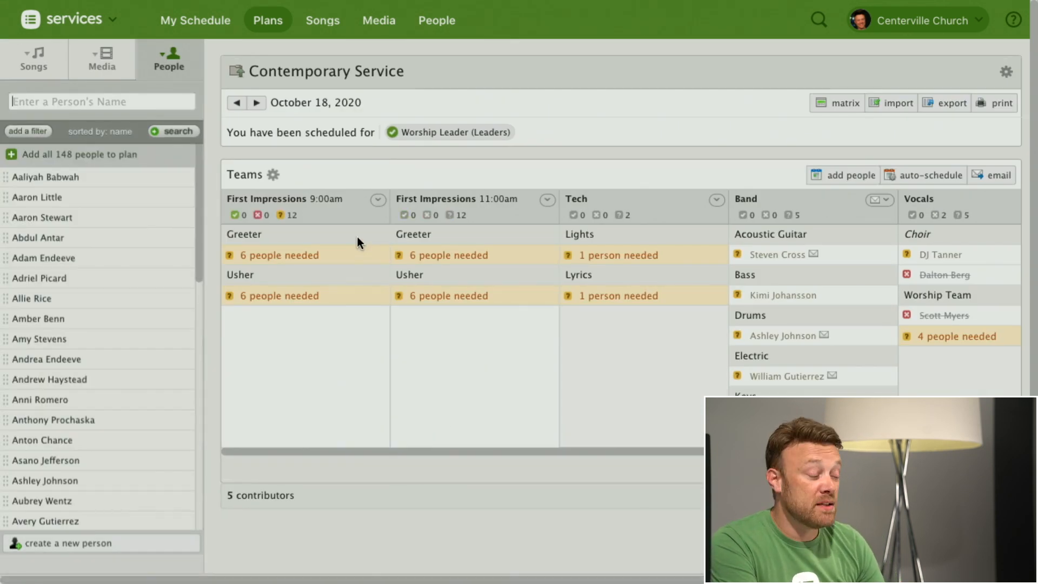
mouse_move(305, 259)
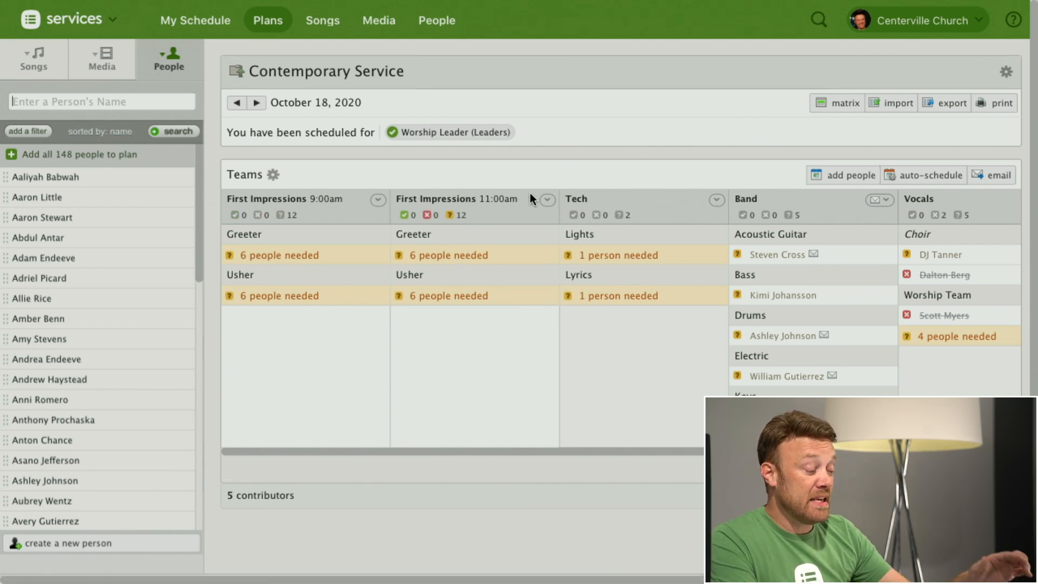
left_click(547, 201)
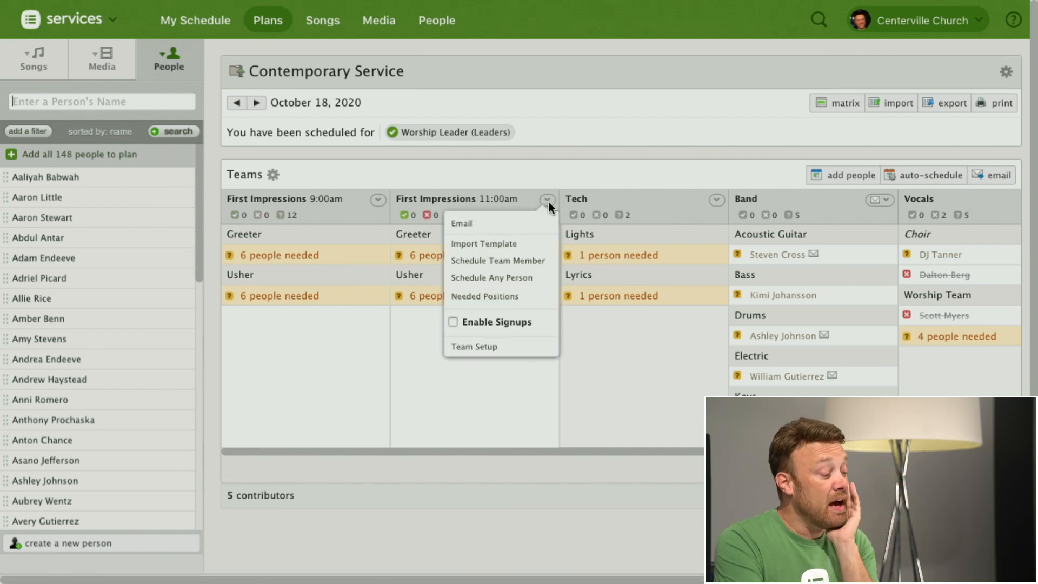
left_click(453, 322)
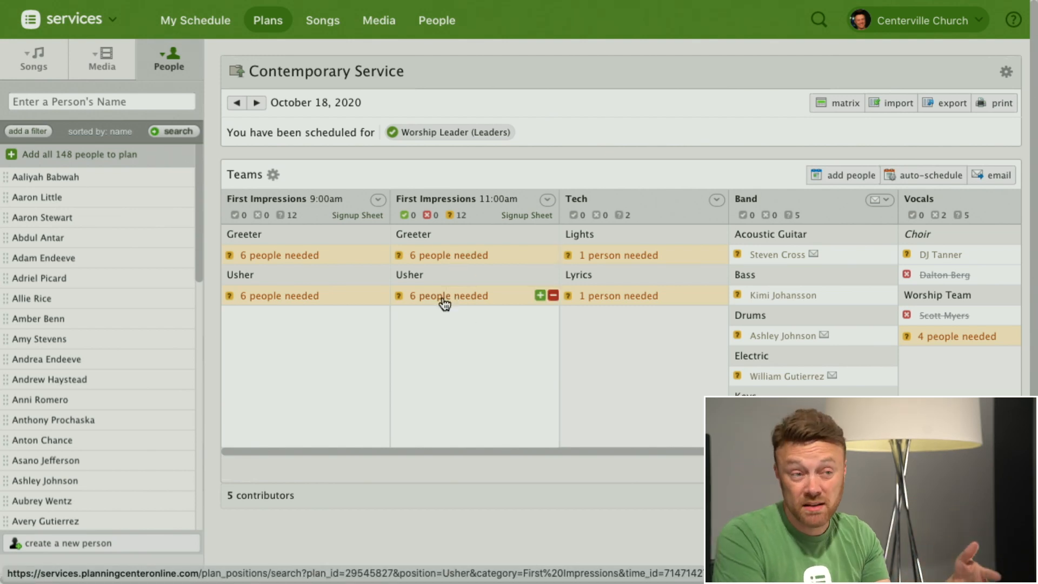
Step: Review the signup sheets offered in My Schedule
left_click(201, 24)
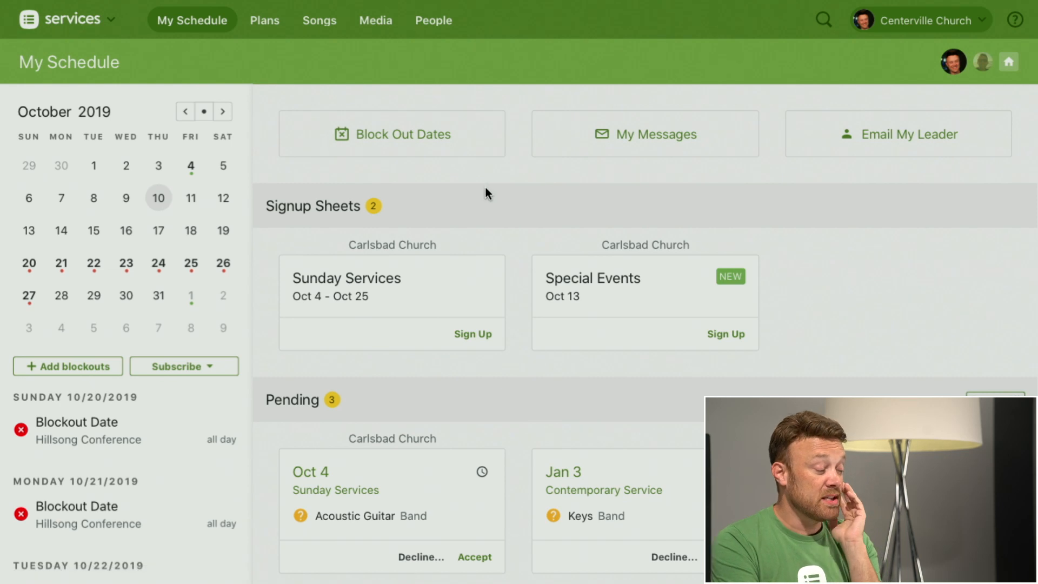
scroll(489, 186, "down", 2)
scroll(482, 204, "up", 3)
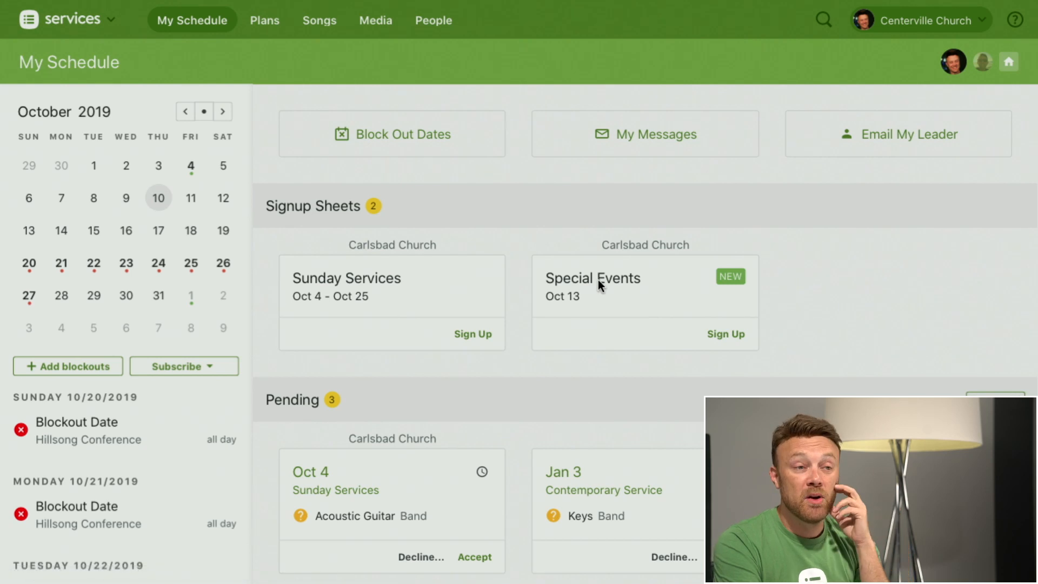
Step: Prepare a signup sheet email for First Impressions needed positions in the October 18, 2020 plan, and discard it without sending
mouse_move(274, 22)
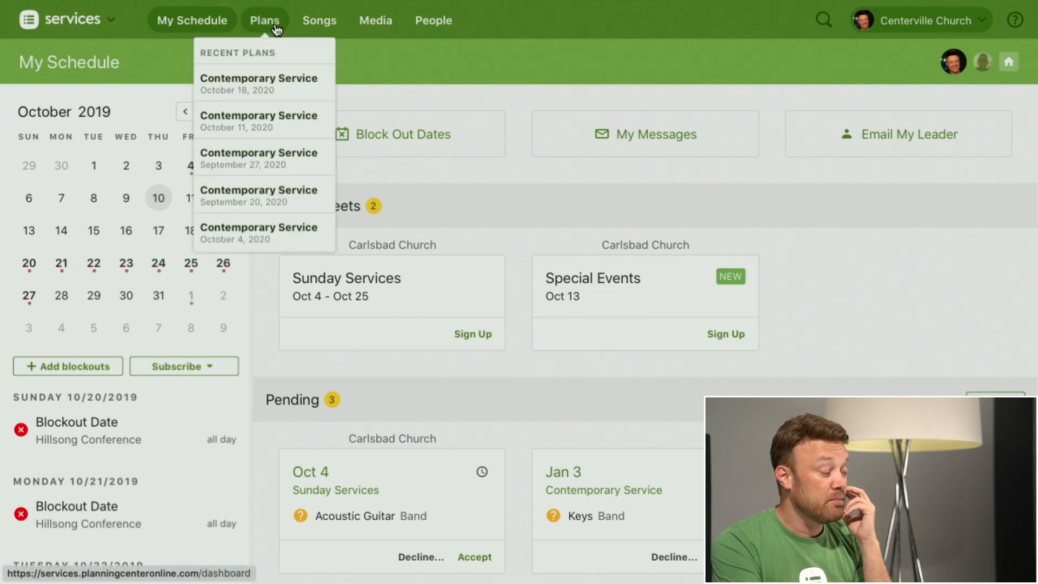
left_click(281, 90)
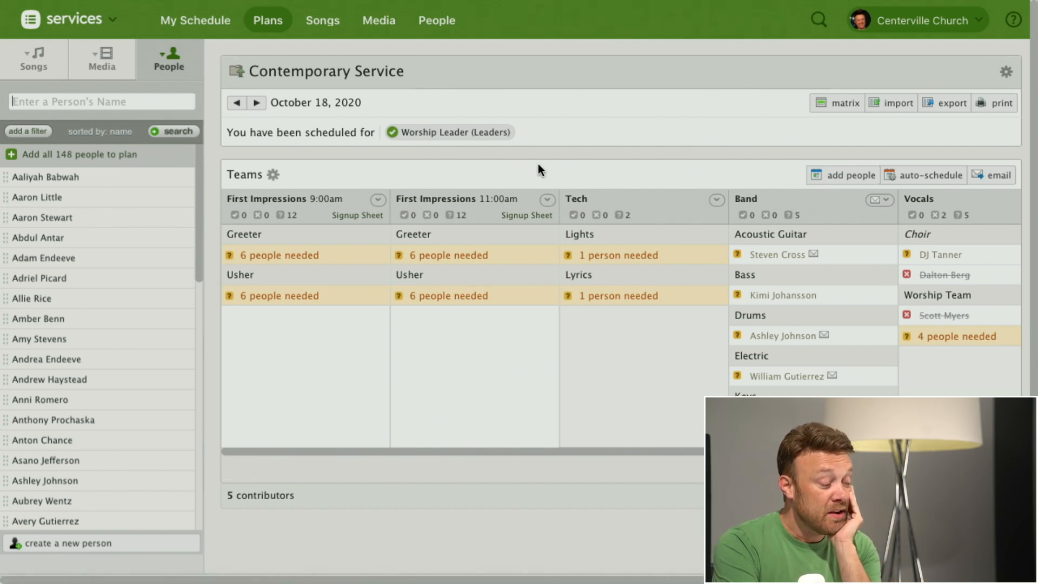
left_click(548, 199)
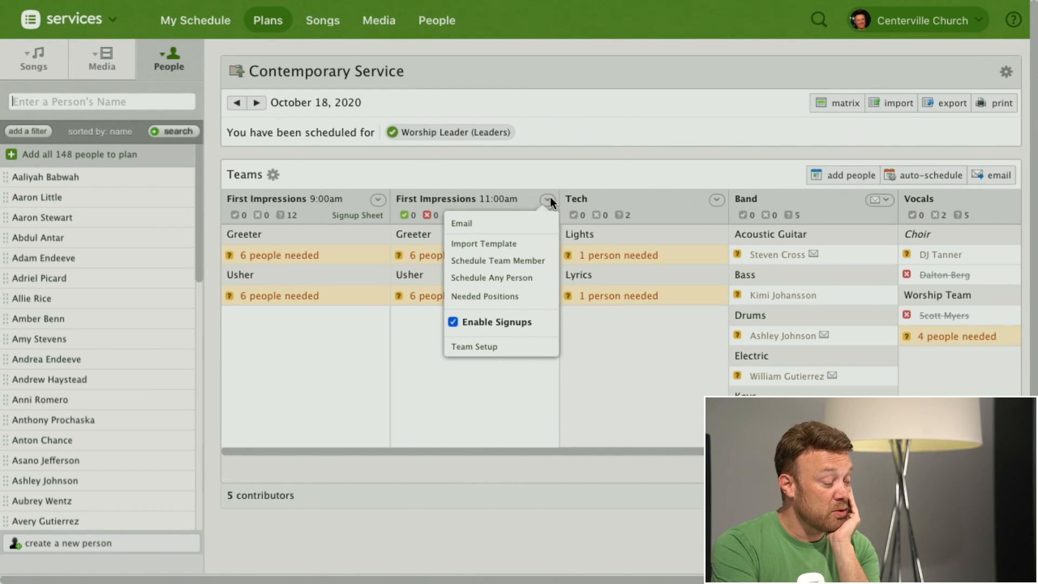
left_click(462, 224)
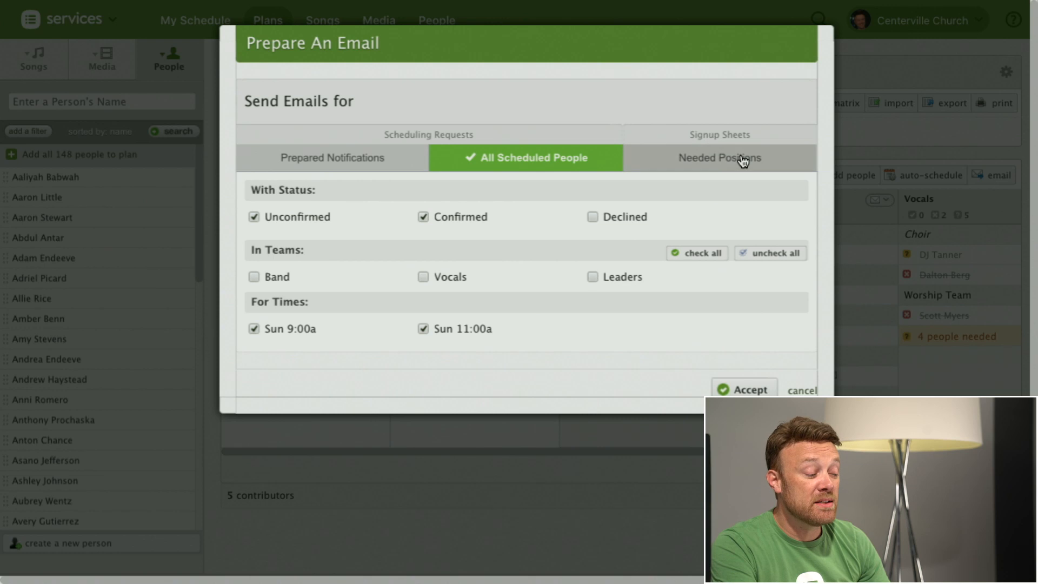
left_click(720, 164)
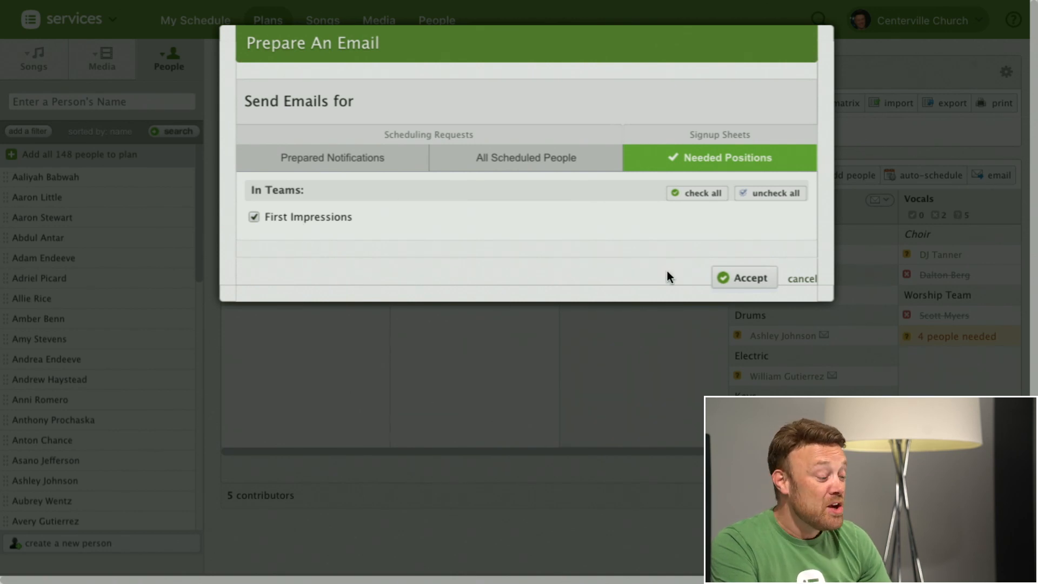
left_click(755, 280)
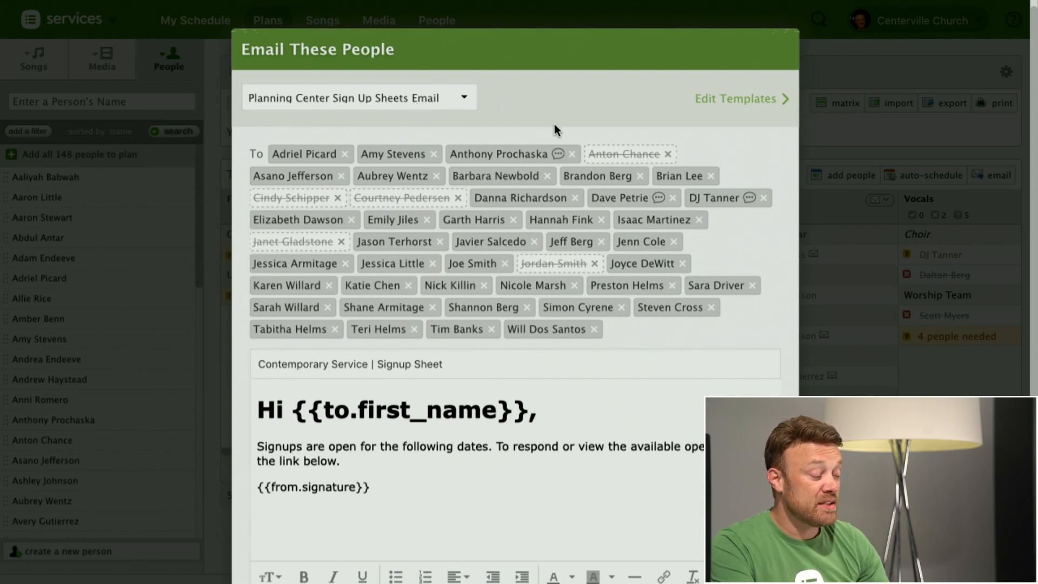
scroll(631, 407, "down", 3)
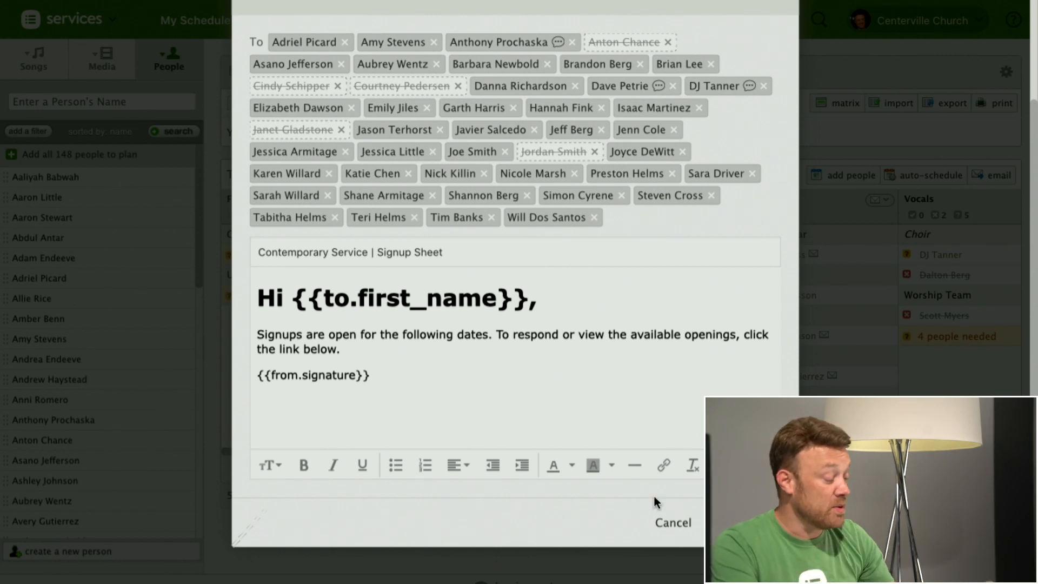
left_click(698, 522)
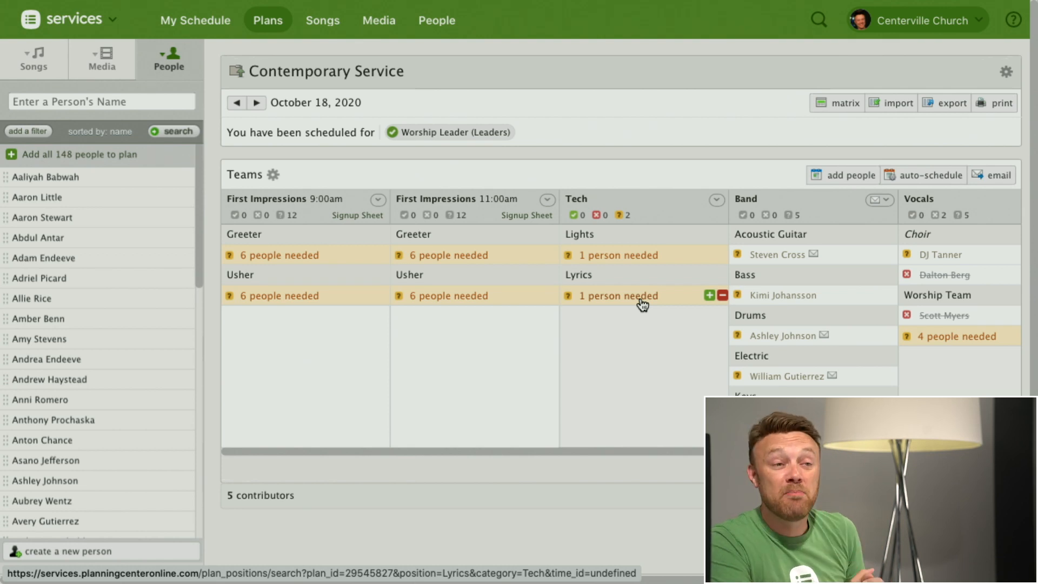
Step: In the People list, try different My Teams selections in the Teams filter and set it back to Any I Lead
left_click(435, 22)
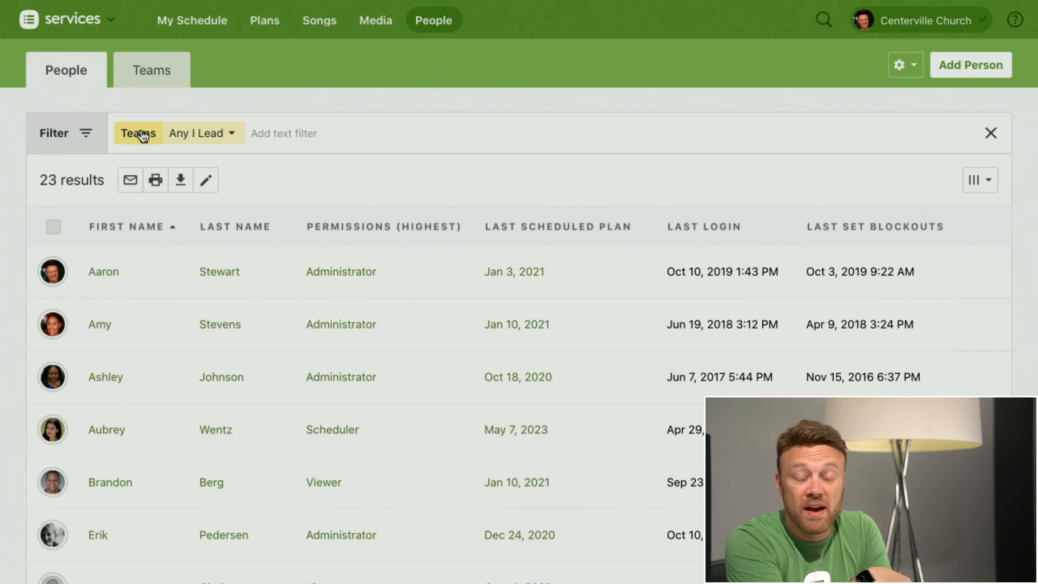
left_click(218, 140)
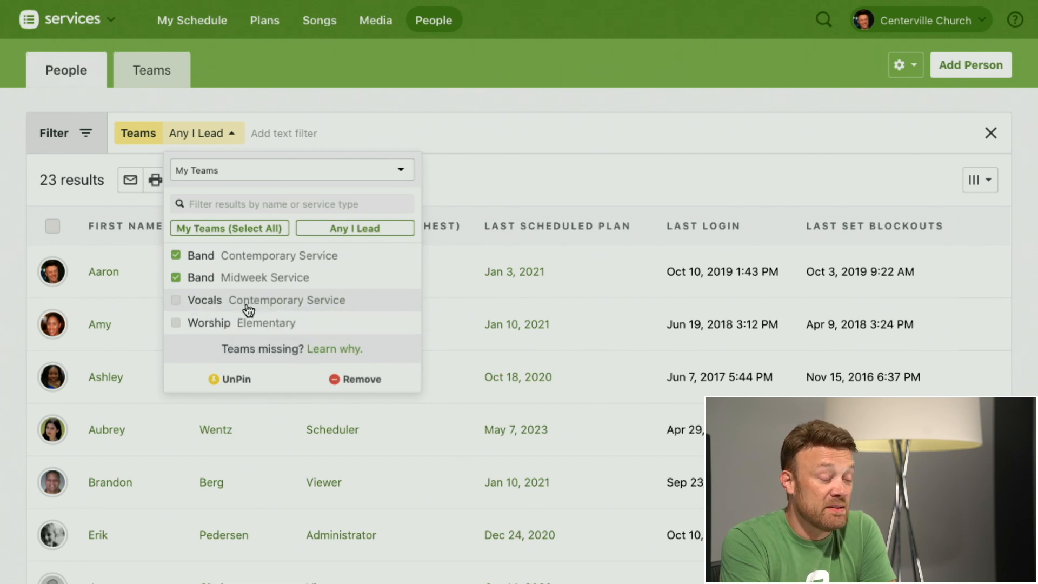
left_click(179, 303)
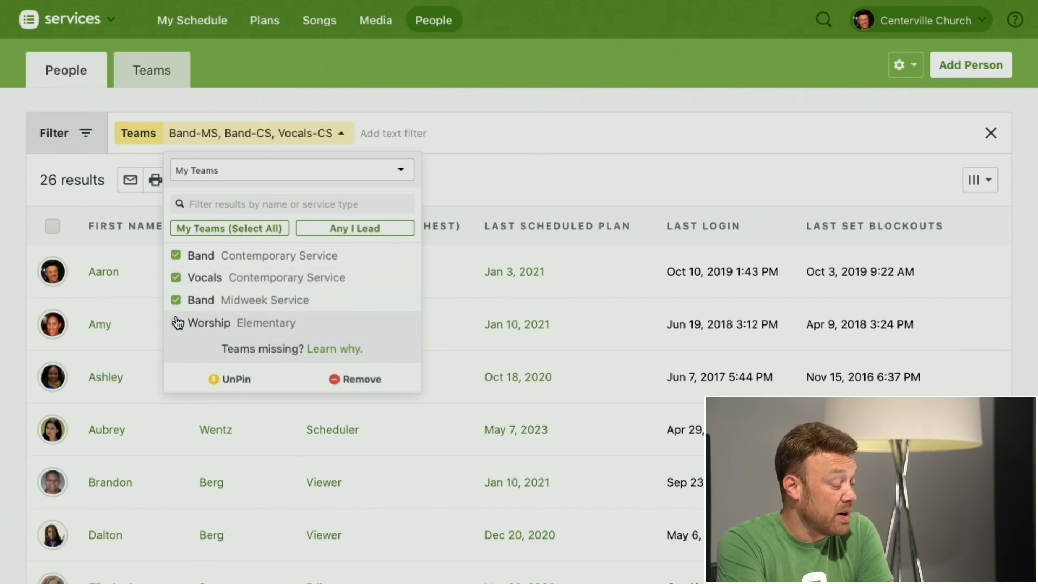
left_click(178, 324)
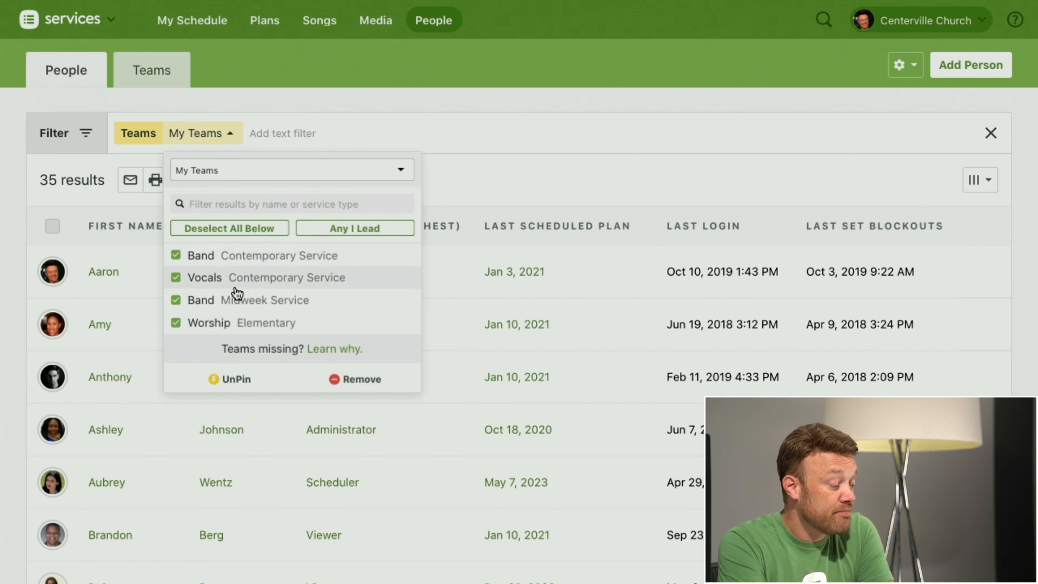
left_click(176, 304)
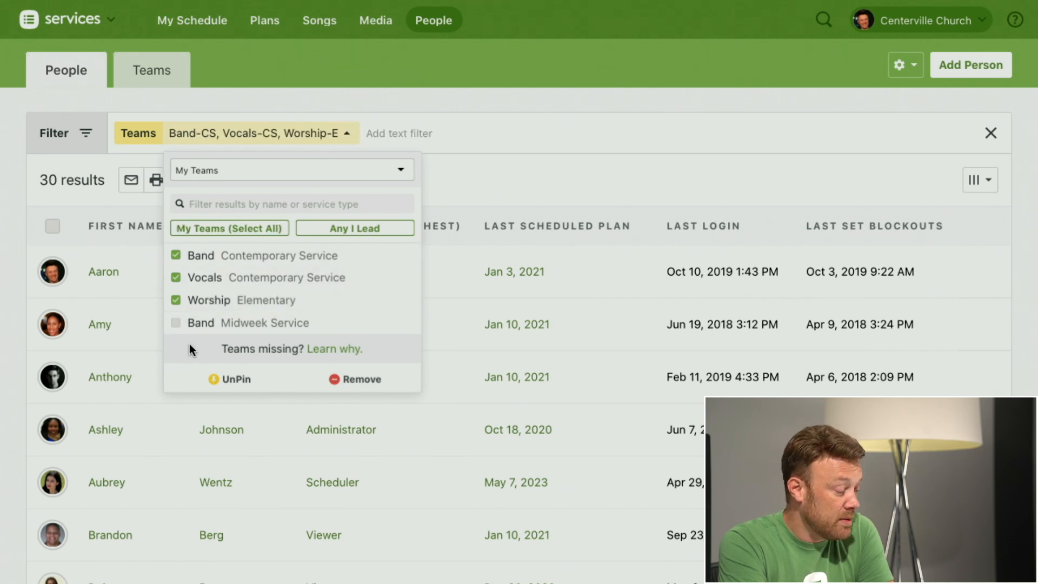
left_click(178, 301)
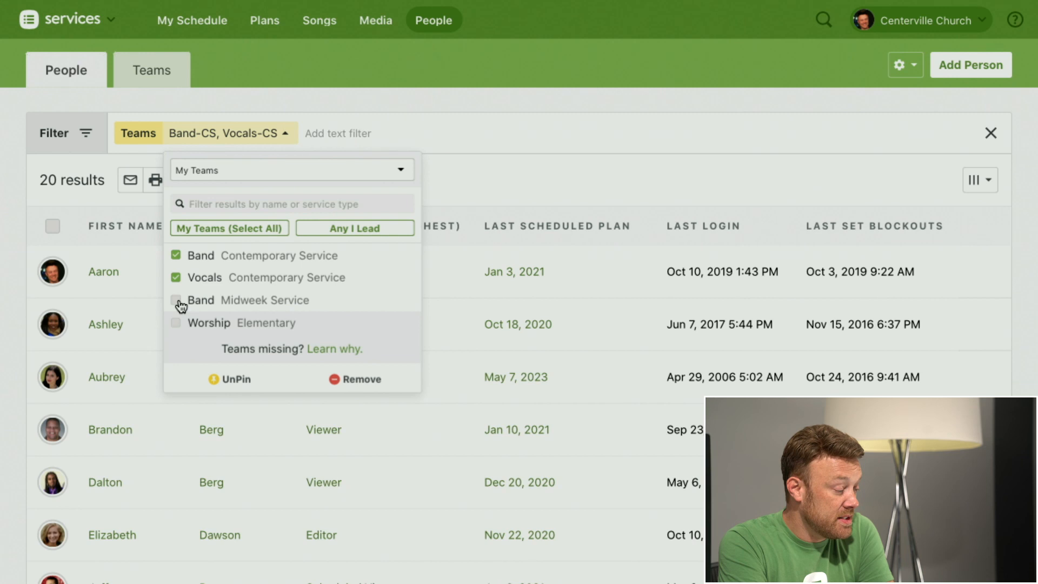
left_click(338, 230)
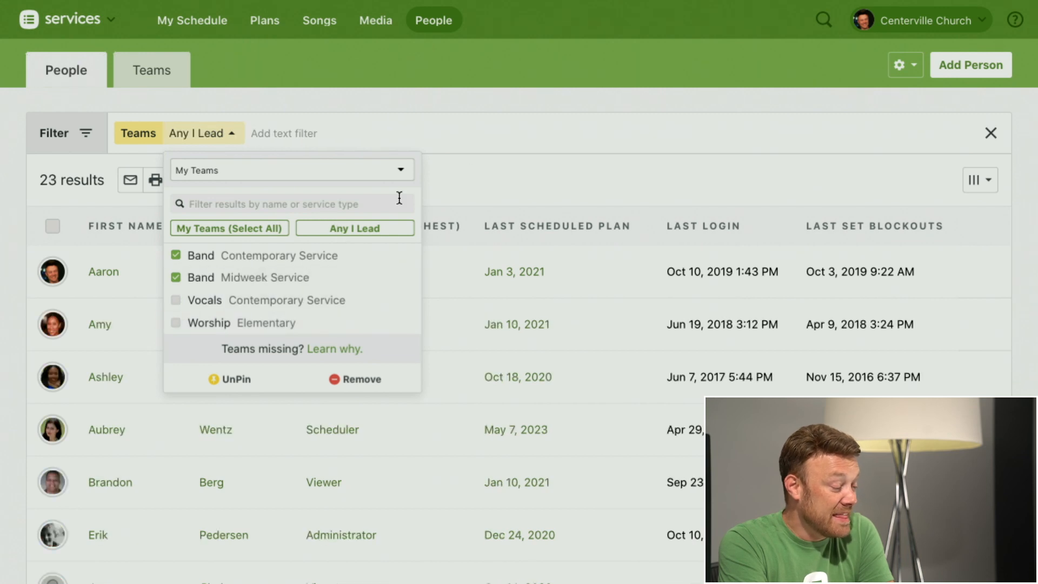
left_click(529, 158)
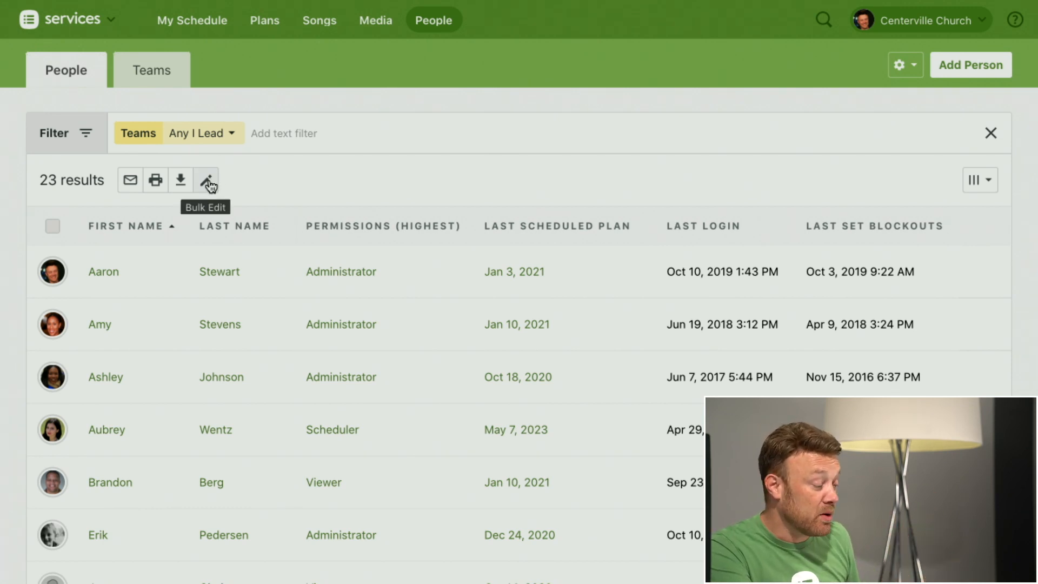
Step: Select the first four people in the filtered list and clear the selection
left_click(52, 272)
left_click(53, 324)
left_click(52, 377)
left_click(54, 433)
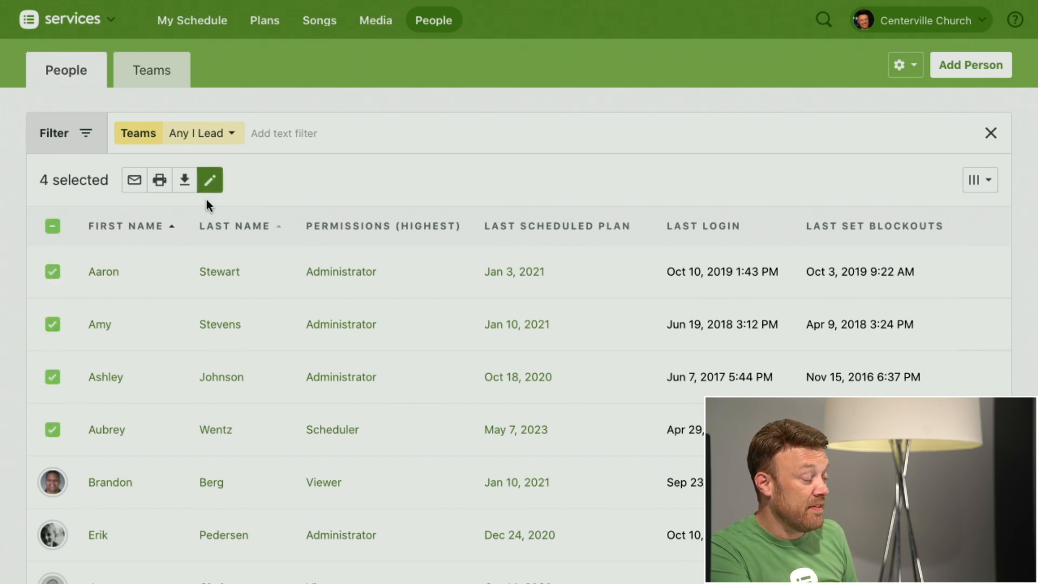
left_click(52, 226)
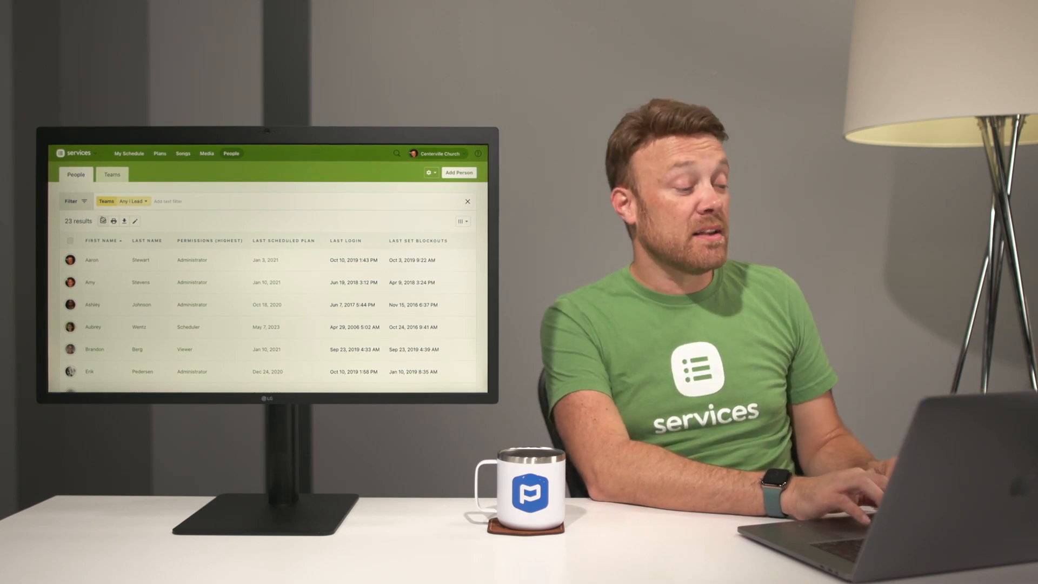
Step: Start an email to everyone in the filtered people list using the Planning Center Blockout Request template
left_click(103, 221)
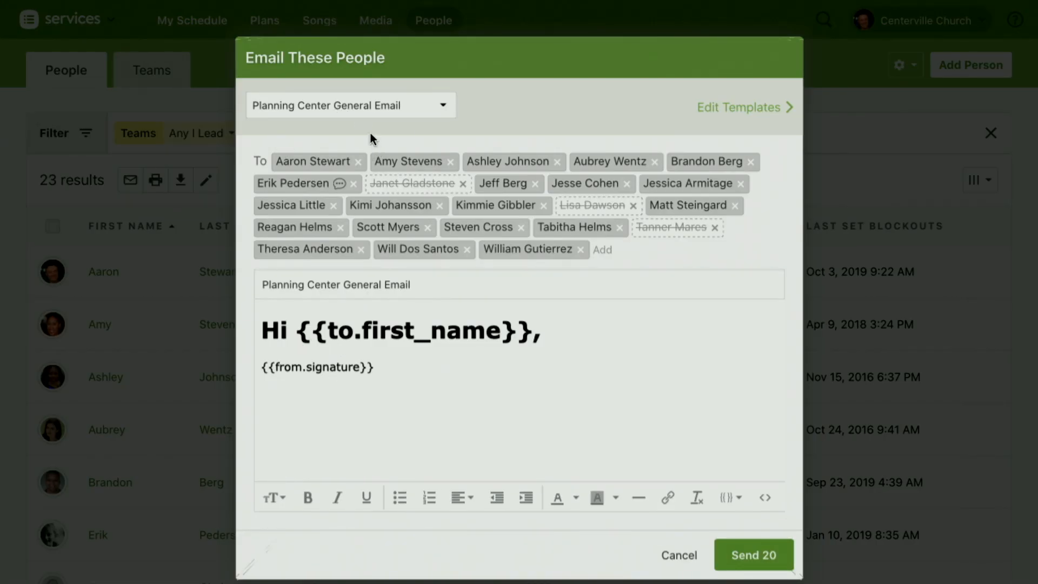
left_click(371, 106)
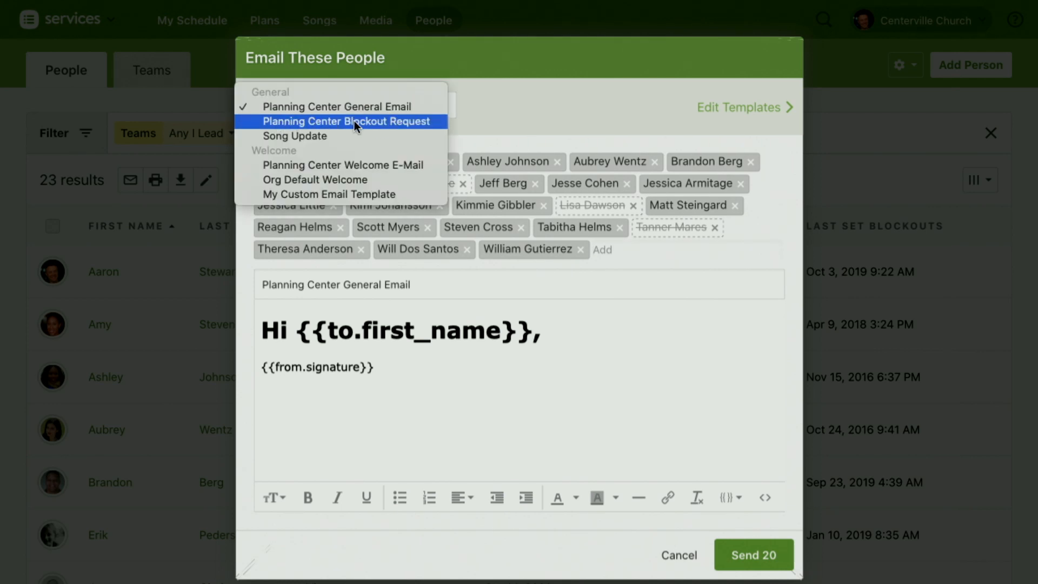
left_click(354, 121)
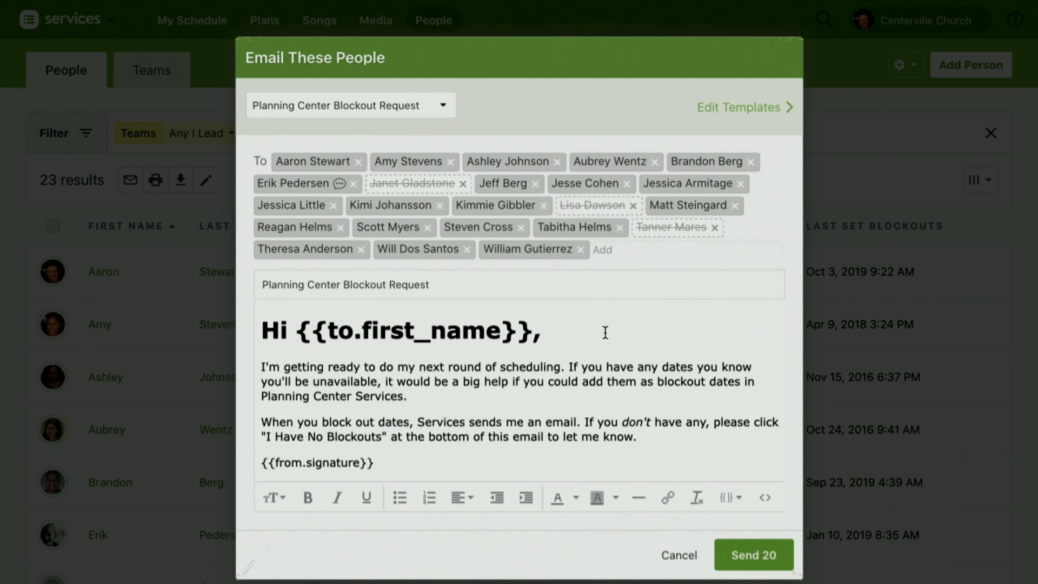
Step: Add "through December" after "my next round of scheduling" in the blockout request email, and discard the email without sending
scroll(605, 333, "down", 2)
scroll(605, 333, "up", 2)
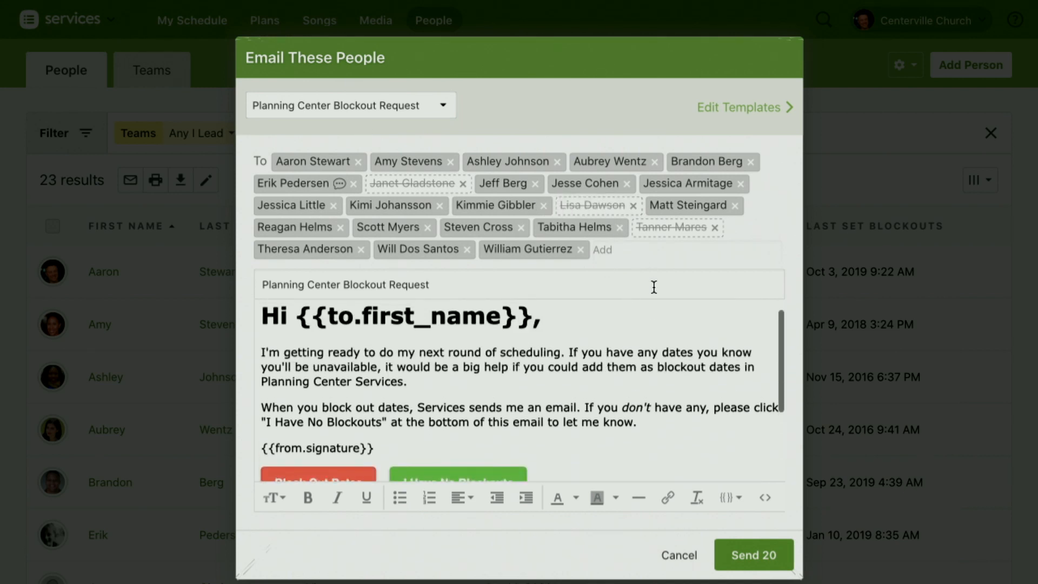
scroll(653, 287, "down", 1)
scroll(654, 286, "up", 1)
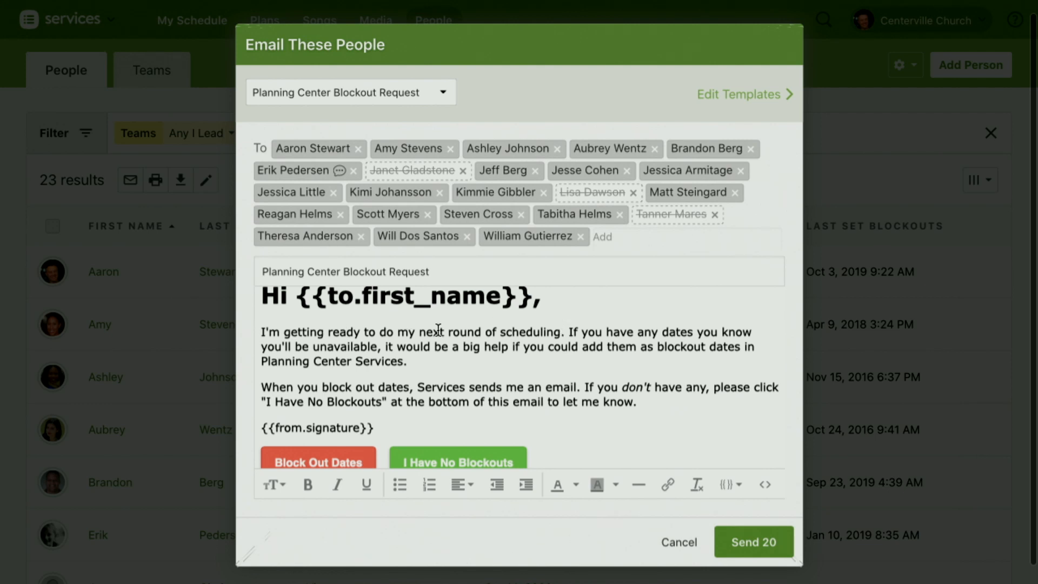
left_click(560, 335)
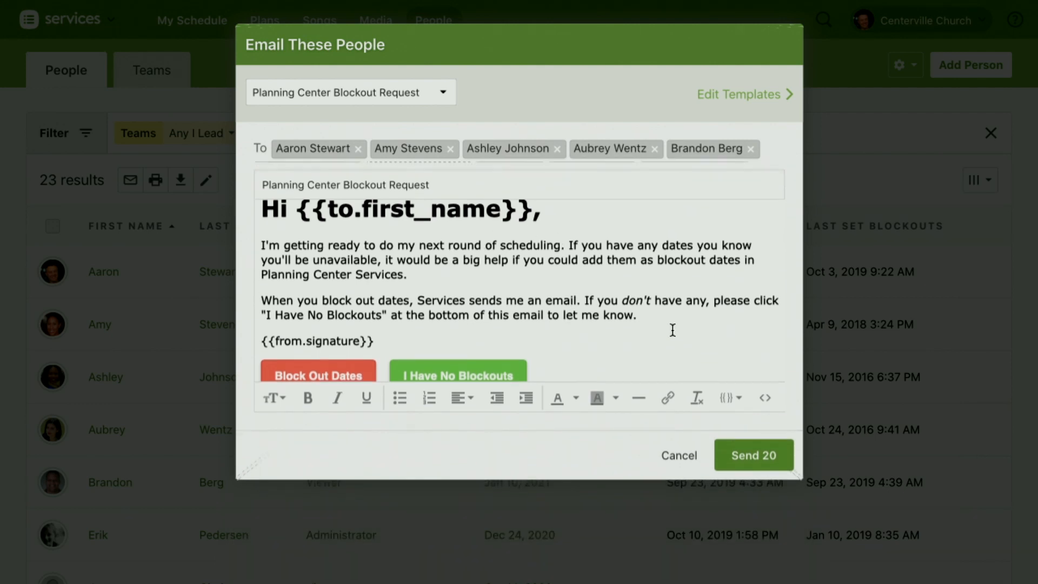
type("through Dece")
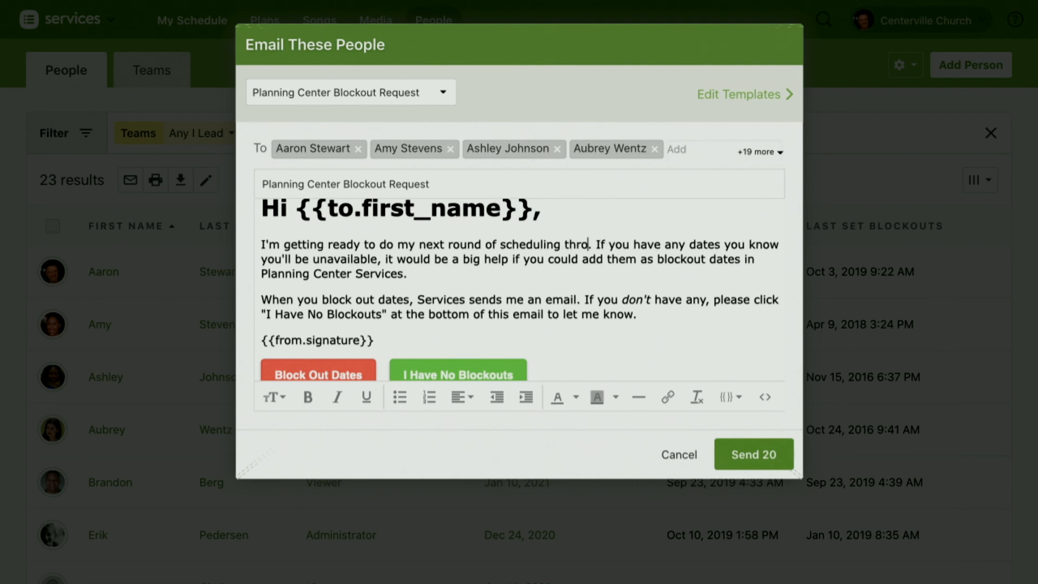
type("mber")
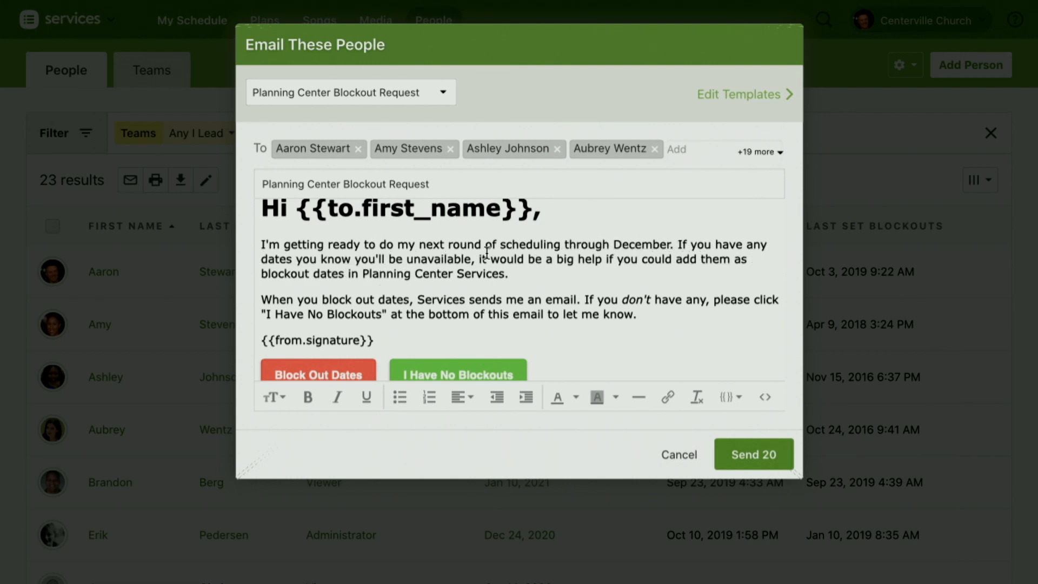
scroll(564, 271, "down", 1)
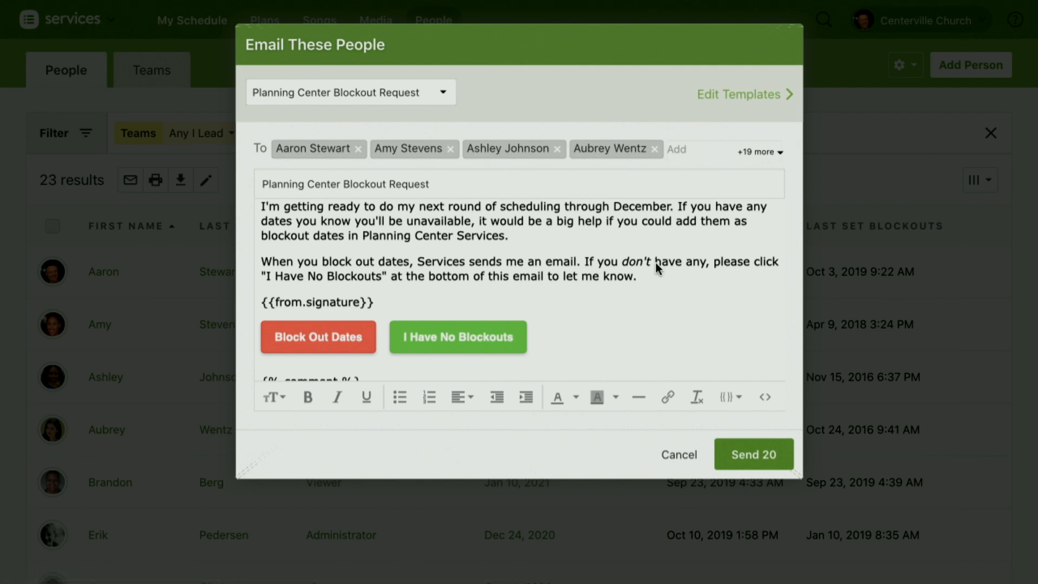
left_click(679, 456)
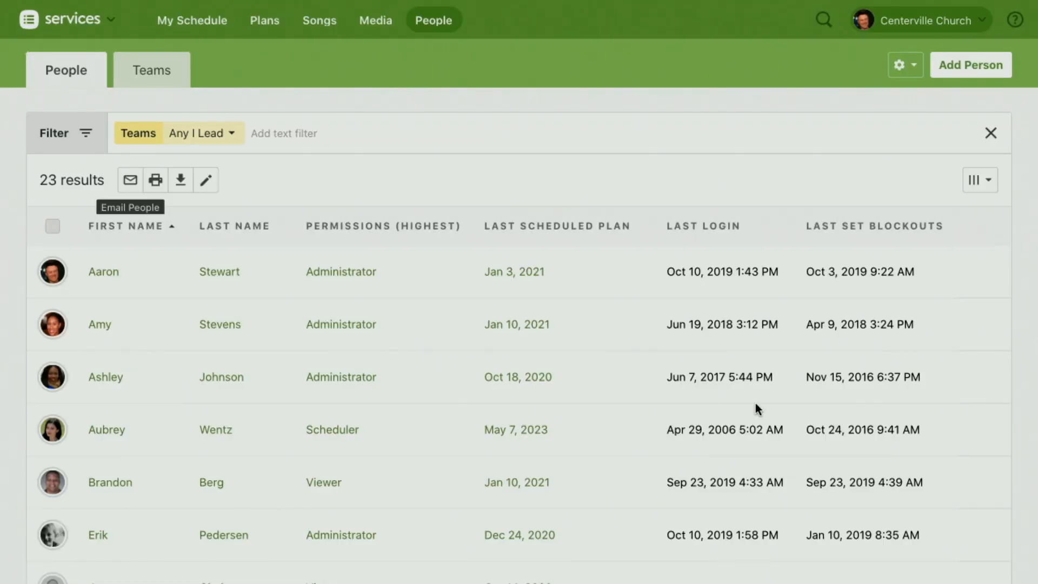
Step: Check the available columns for the people list and sort it by Last Set Blockouts, most recent first
left_click(974, 184)
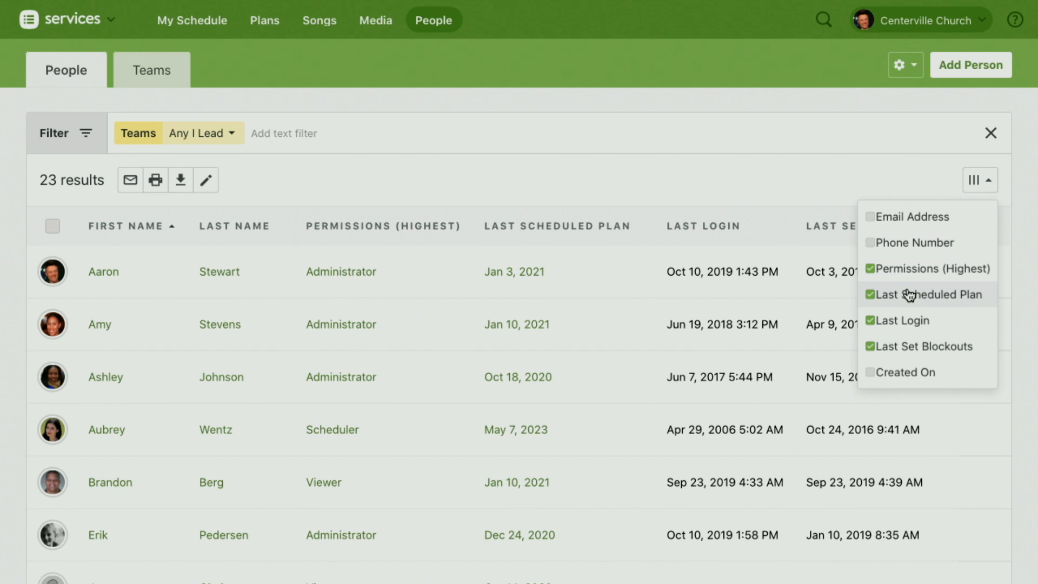
left_click(986, 186)
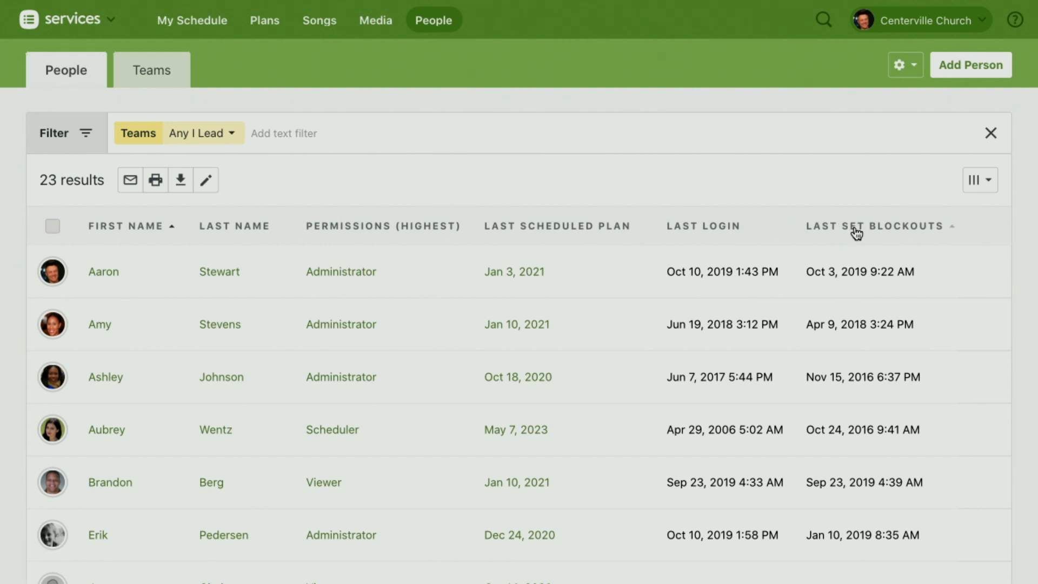
left_click(857, 233)
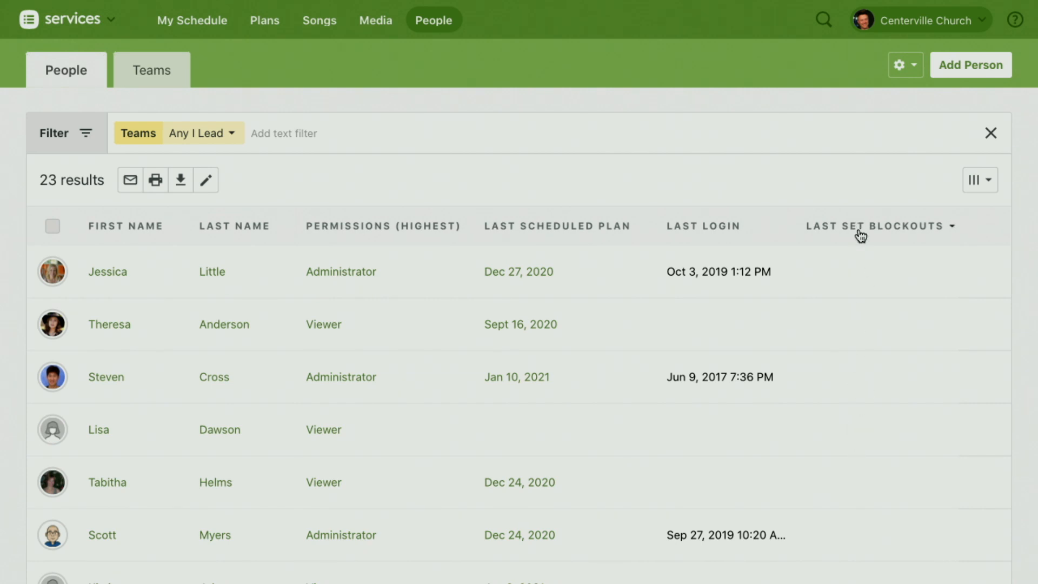
left_click(861, 236)
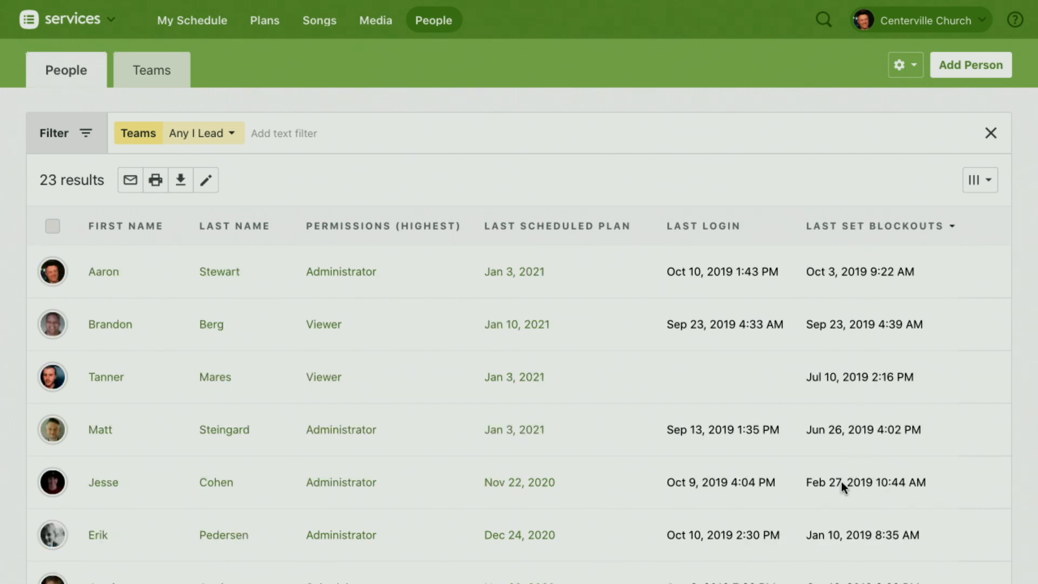
scroll(871, 405, "down", 10)
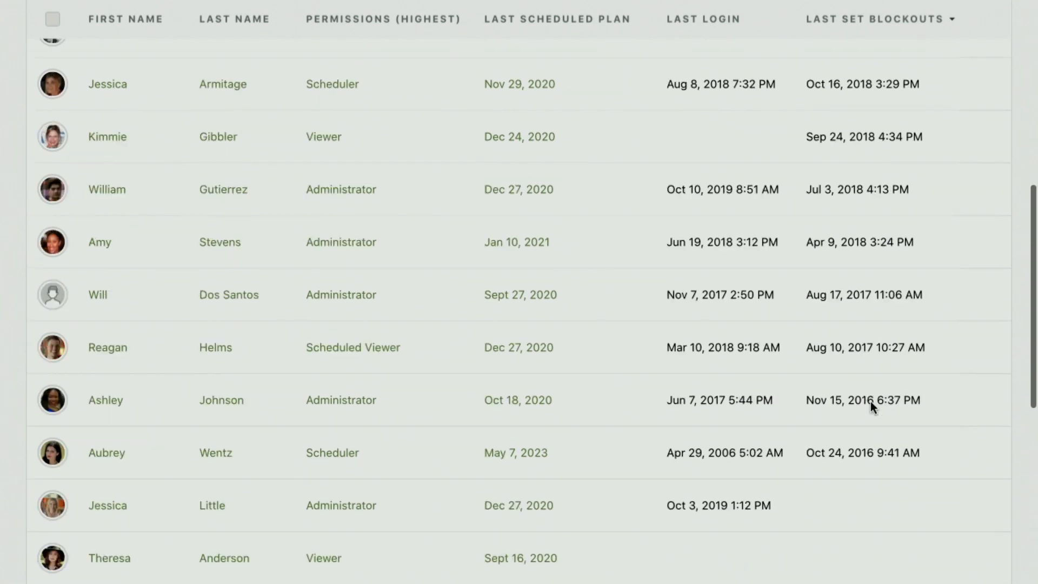
scroll(871, 402, "up", 10)
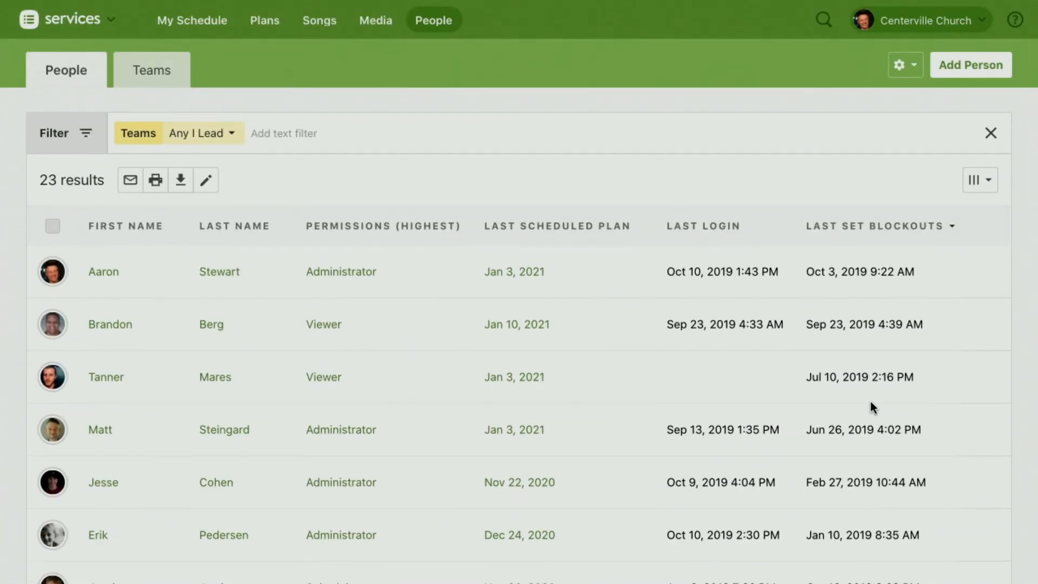
scroll(882, 362, "down", 2)
scroll(882, 362, "down", 8)
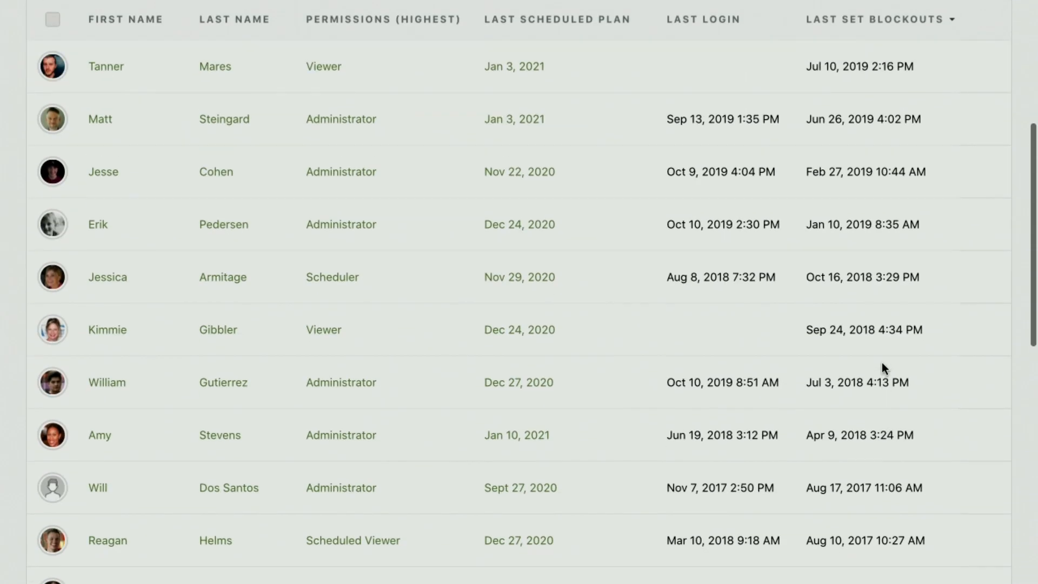
scroll(882, 363, "up", 10)
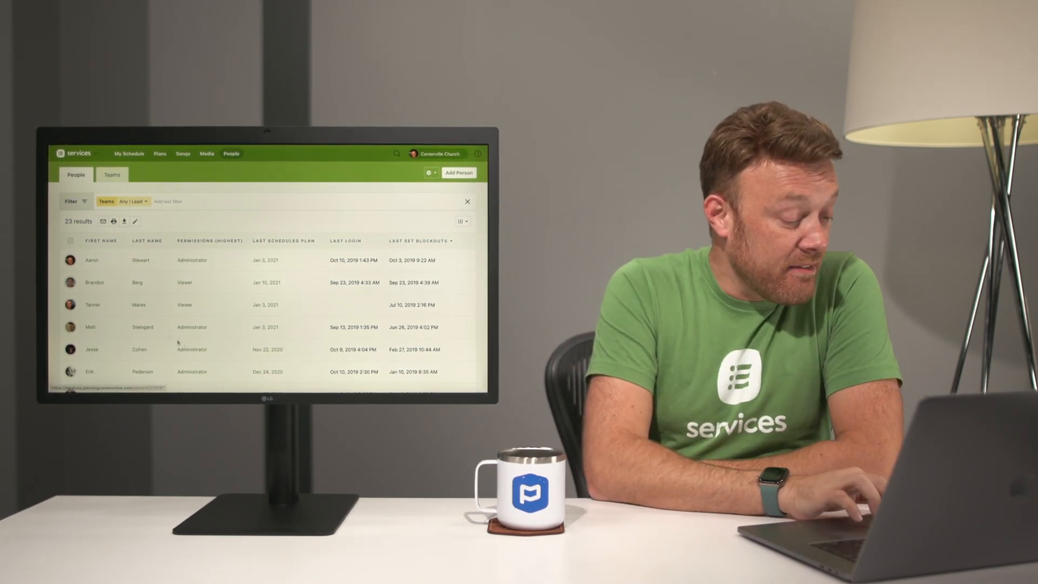
Step: Open the details of the administrator whose blockouts were last set Apr 9, 2018, and start editing the permissions
scroll(422, 301, "down", 5)
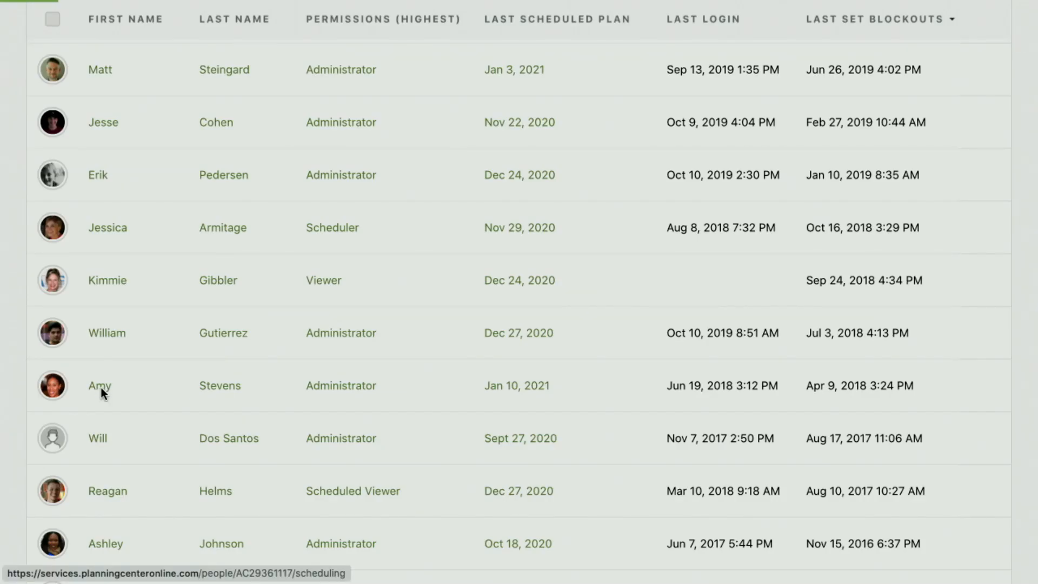
left_click(101, 388)
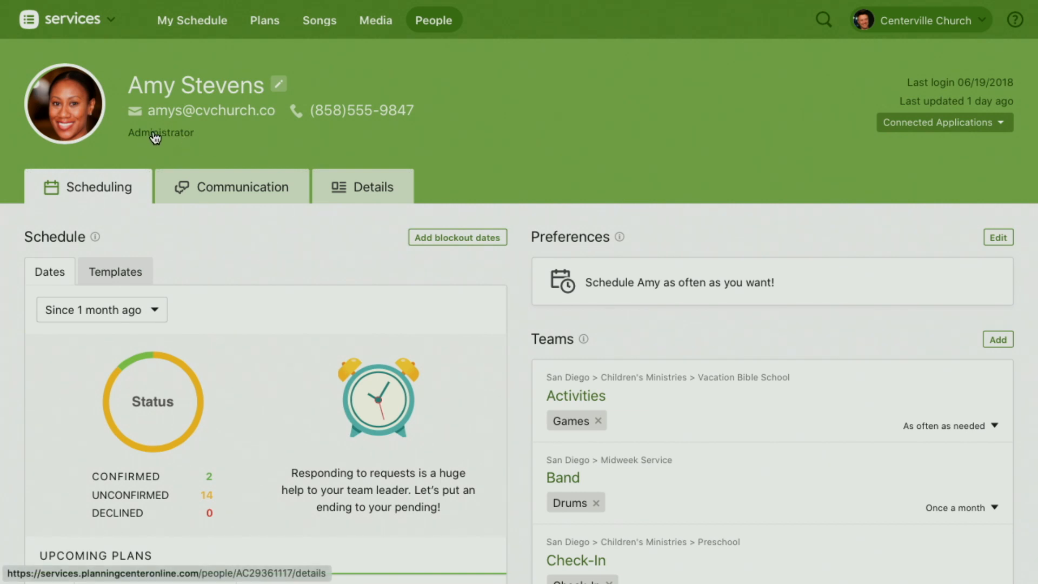
left_click(156, 138)
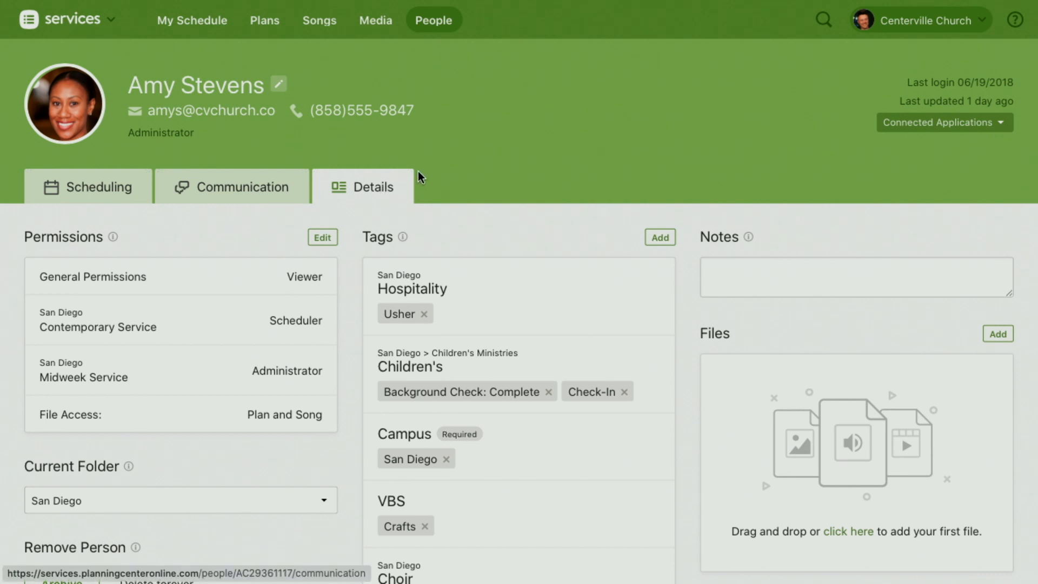
scroll(238, 229, "down", 2)
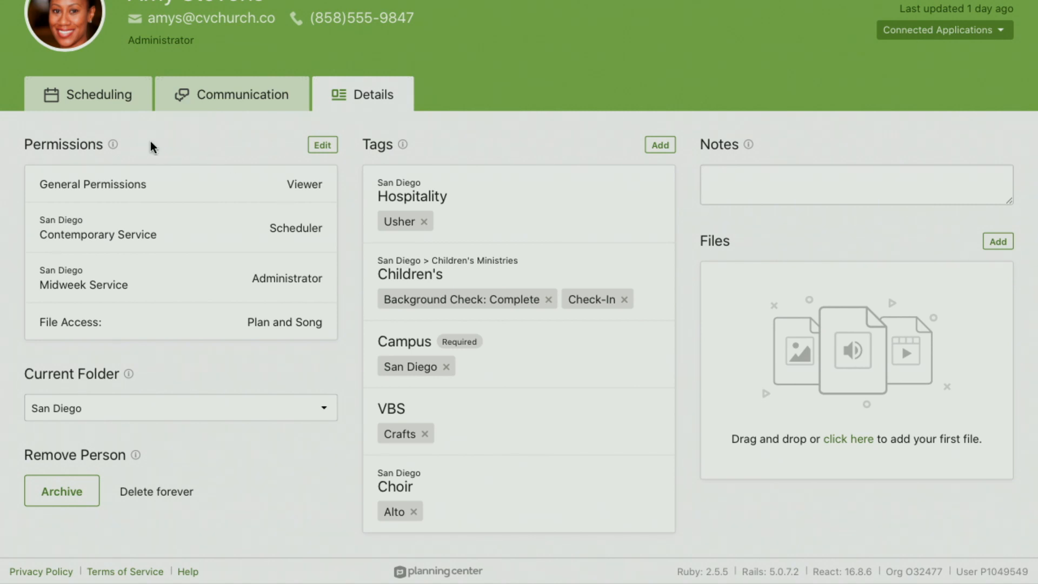
left_click(327, 145)
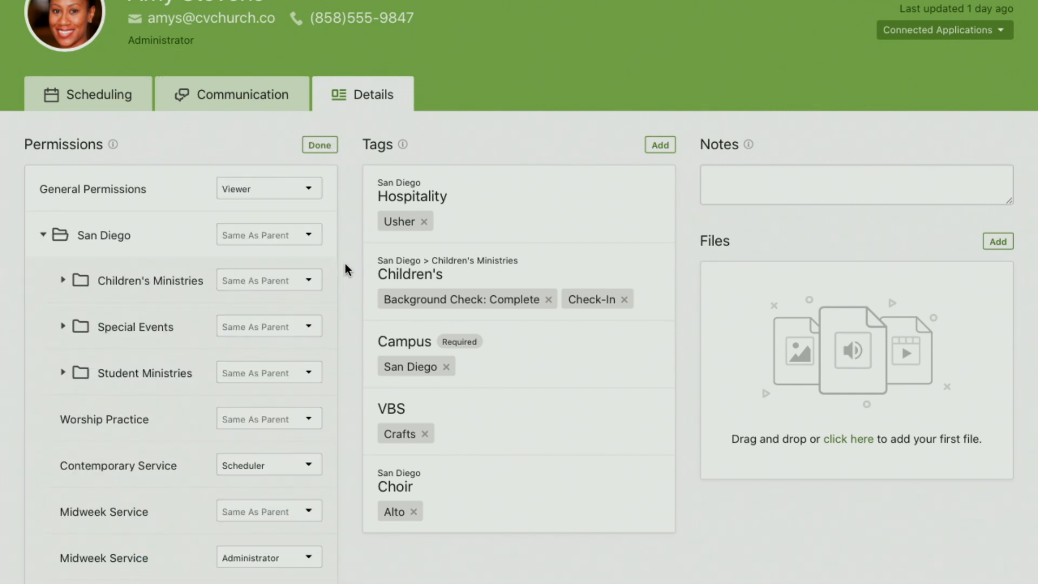
scroll(345, 265, "down", 8)
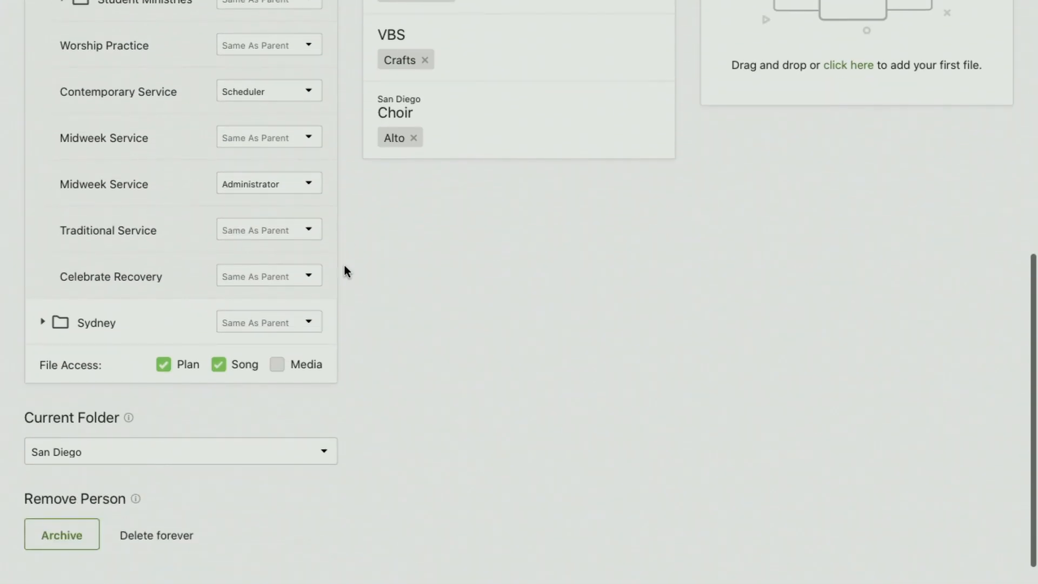
Step: Set the permission for the second Midweek Service in the San Diego folder to Scheduled Viewer
left_click(298, 155)
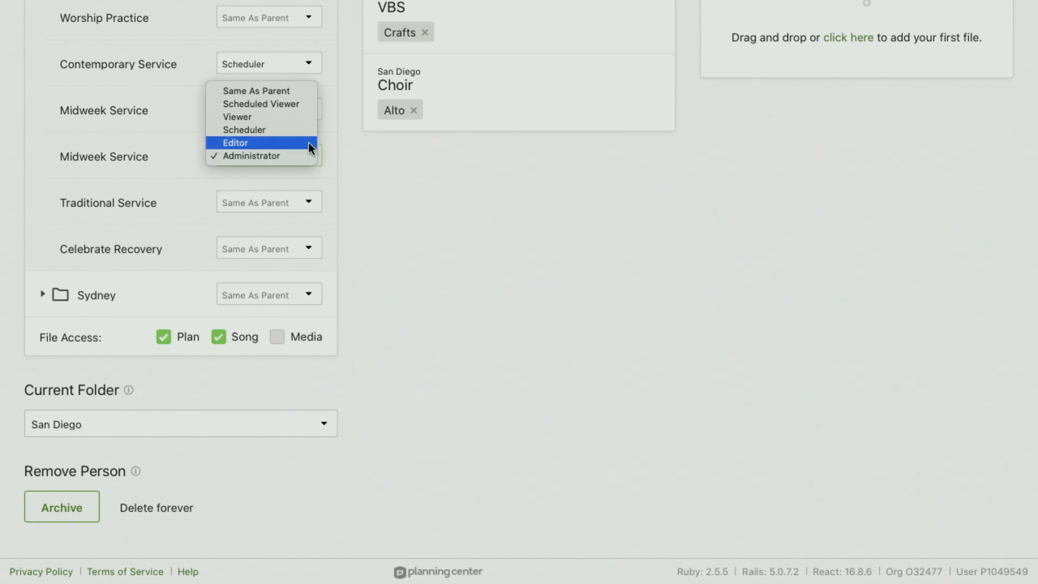
left_click(274, 106)
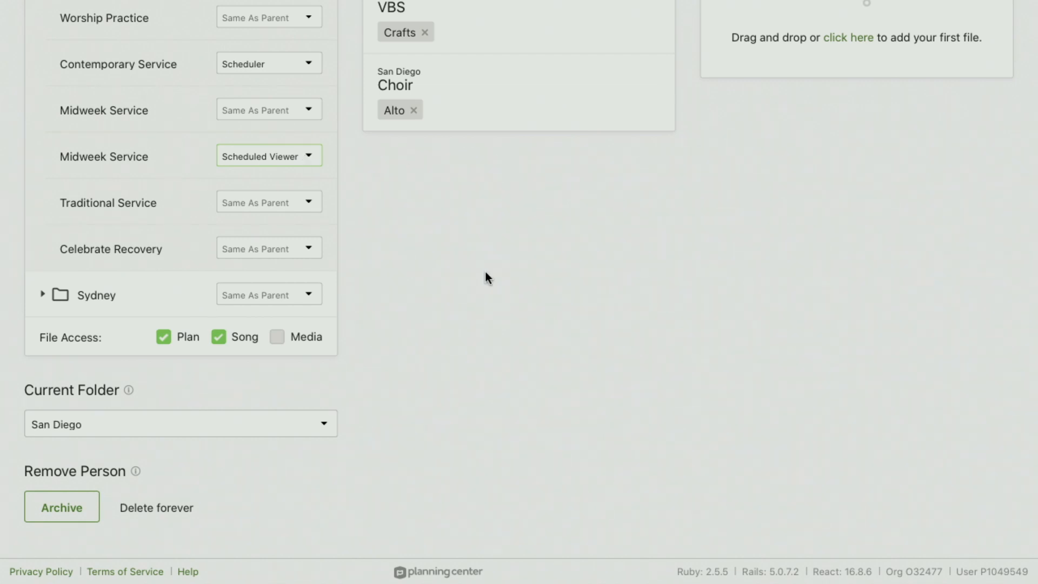
scroll(485, 271, "up", 10)
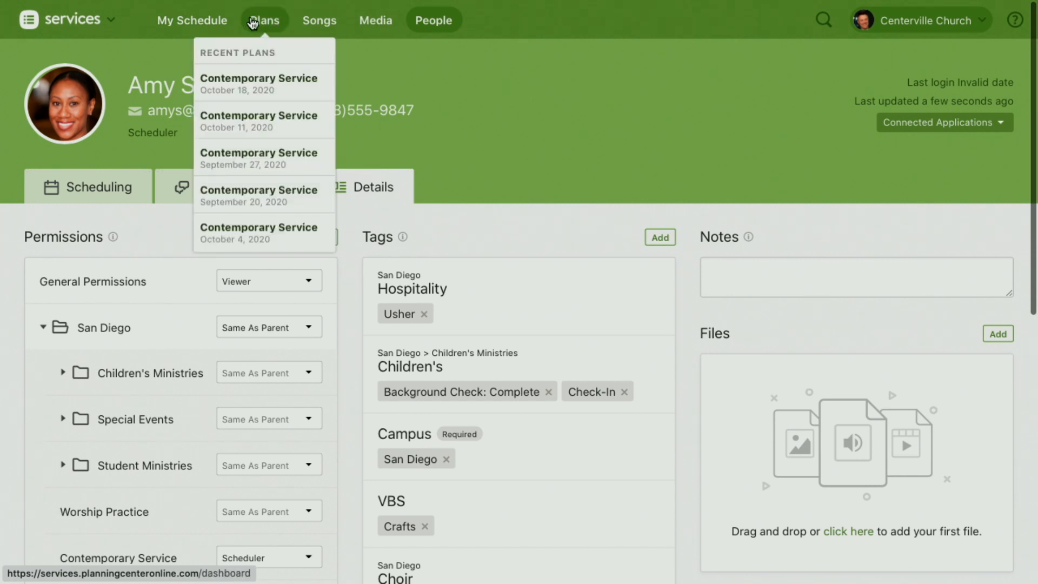
scroll(622, 235, "down", 7)
scroll(622, 236, "down", 1)
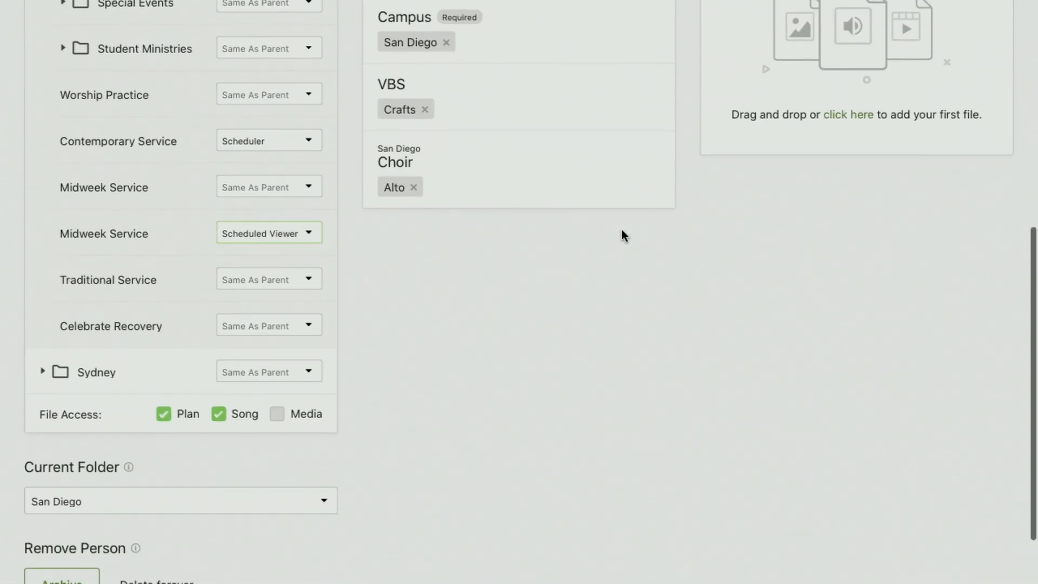
Step: Try the Viewer, Scheduler and Editor permission levels in turn for the second Midweek Service
left_click(296, 233)
left_click(277, 246)
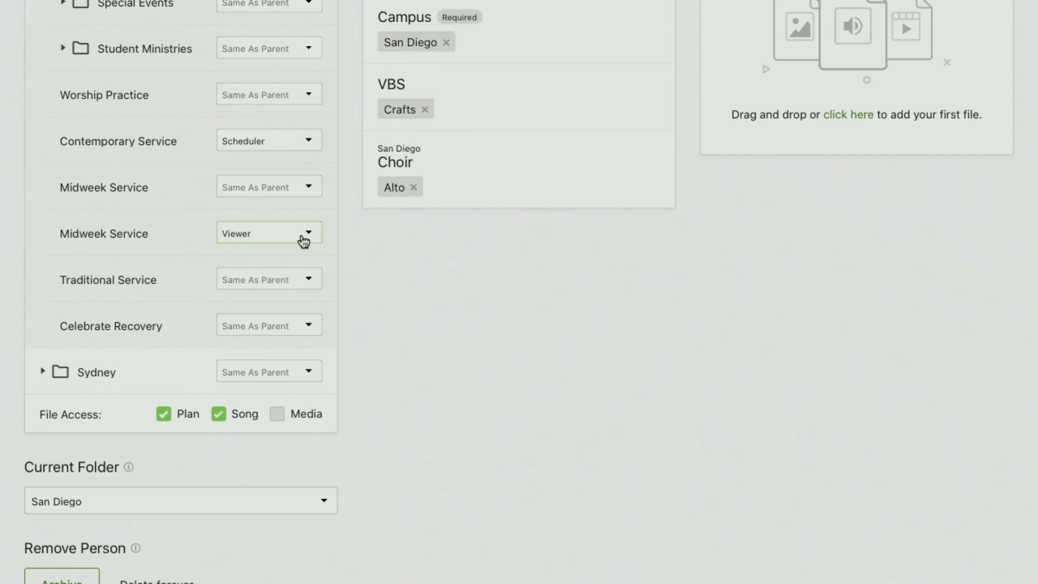
left_click(302, 236)
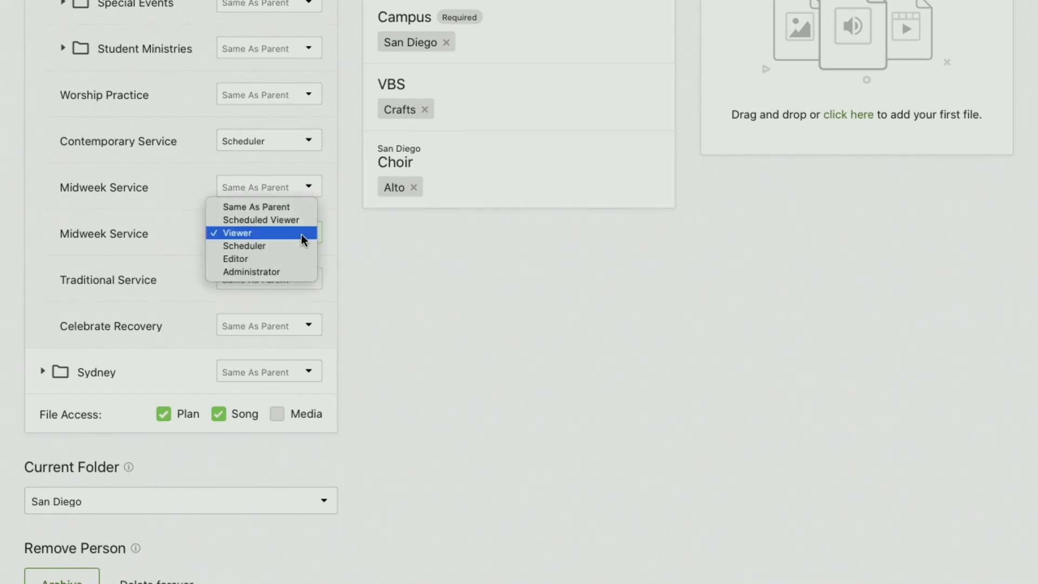
left_click(294, 244)
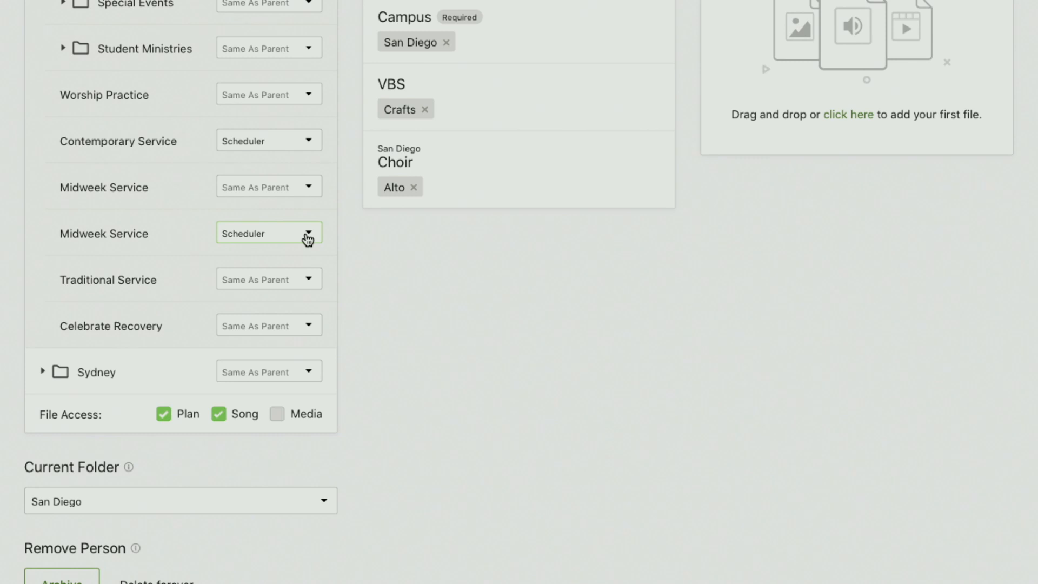
left_click(308, 238)
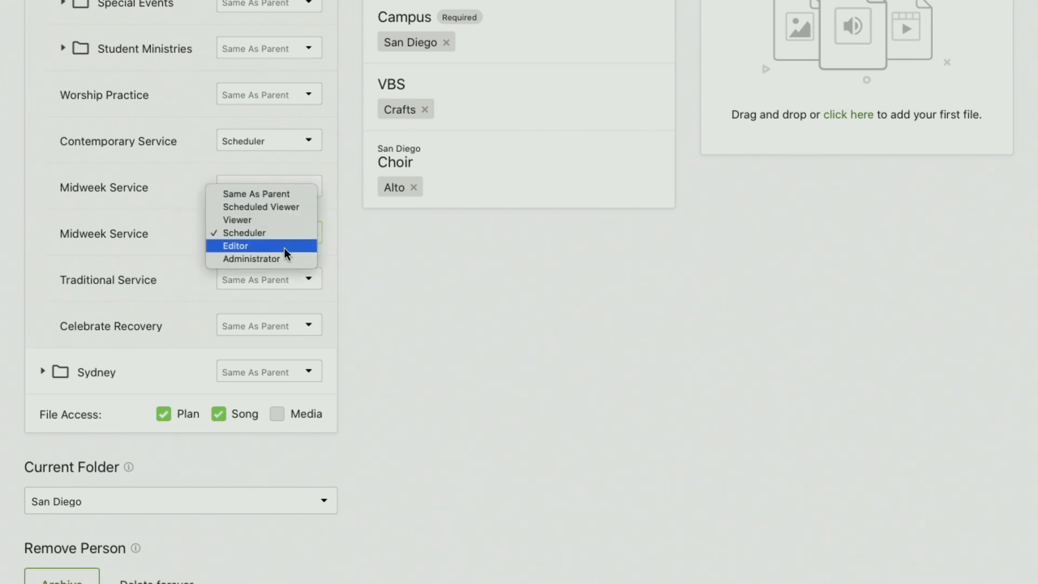
left_click(286, 247)
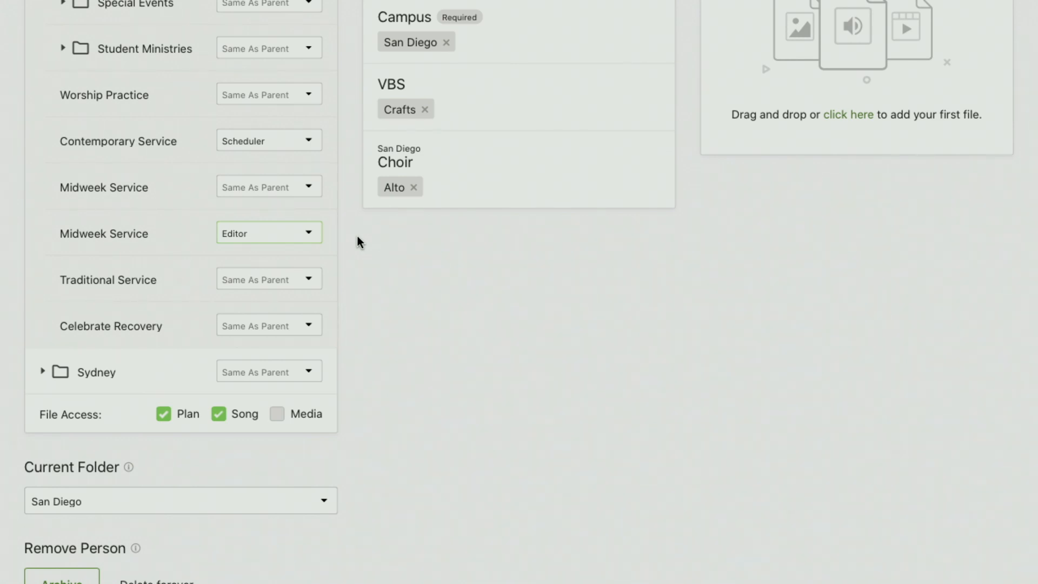
Step: Set the second Midweek Service permission back to Administrator
left_click(305, 238)
left_click(299, 248)
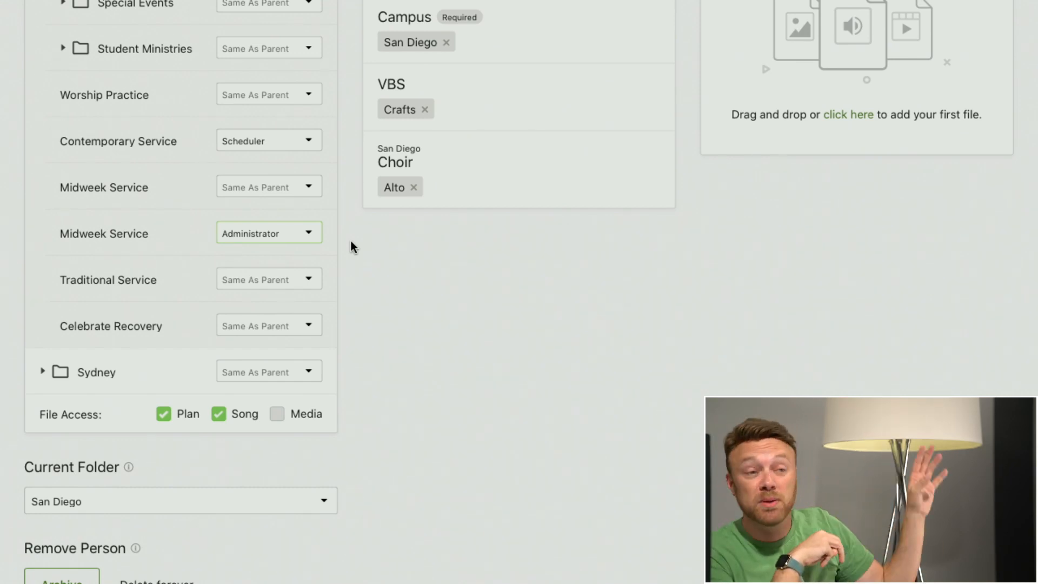
left_click(289, 236)
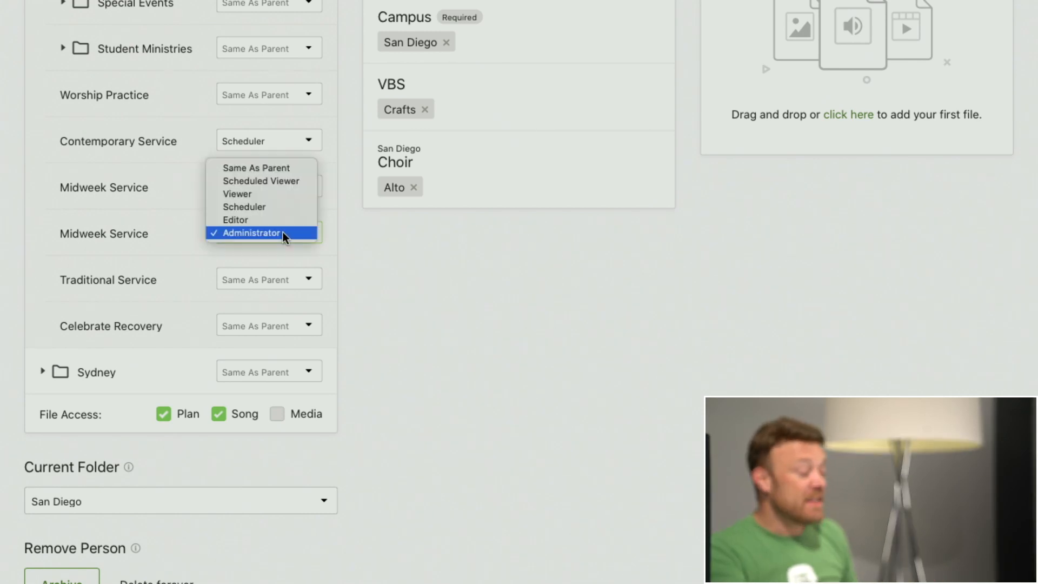
left_click(281, 236)
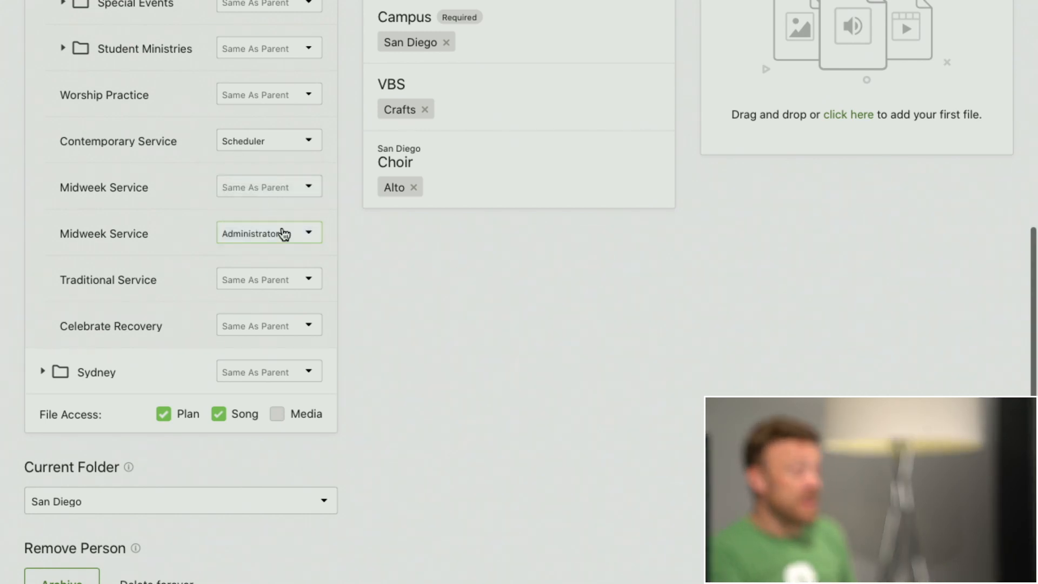
scroll(338, 241, "up", 8)
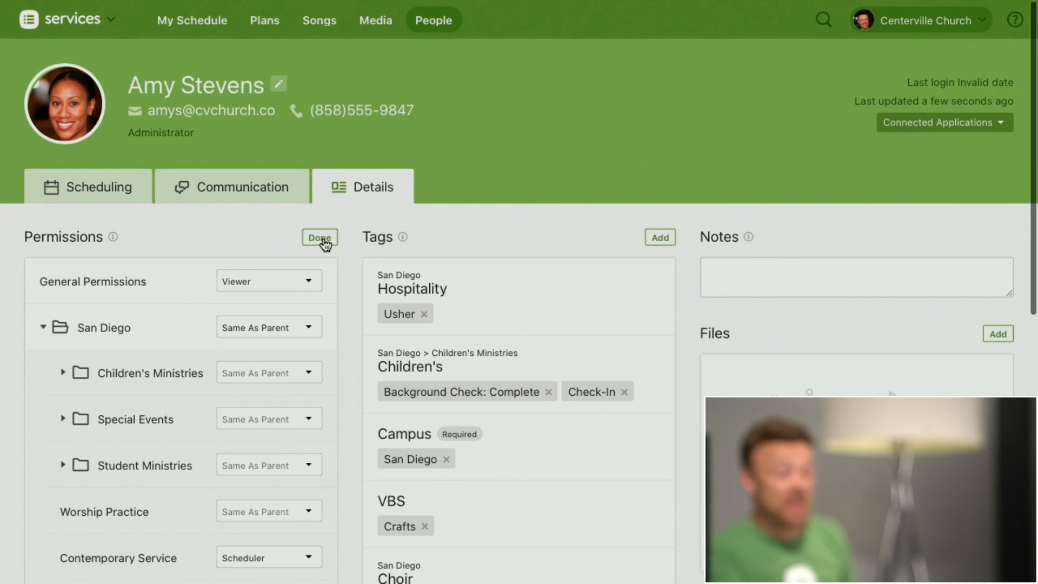
scroll(353, 406, "down", 1)
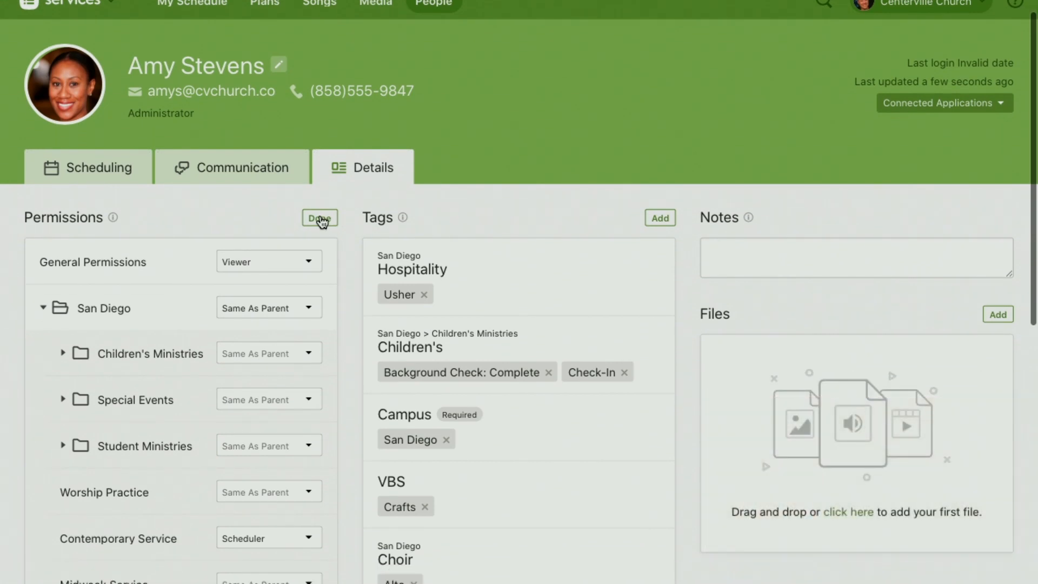
Step: Finish editing the person's permissions and return to the list of people on the teams being led
left_click(321, 239)
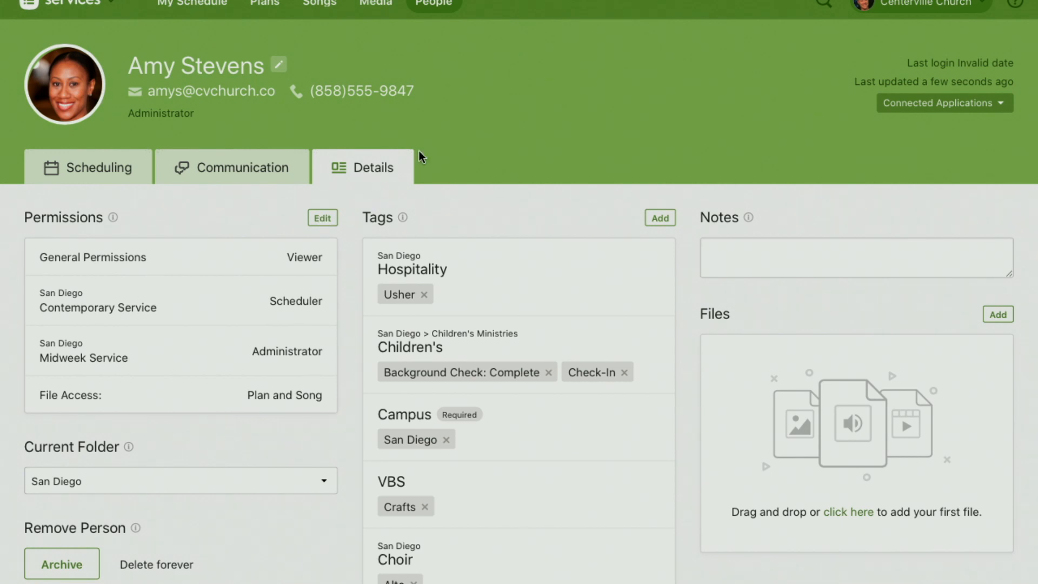
scroll(427, 156, "up", 1)
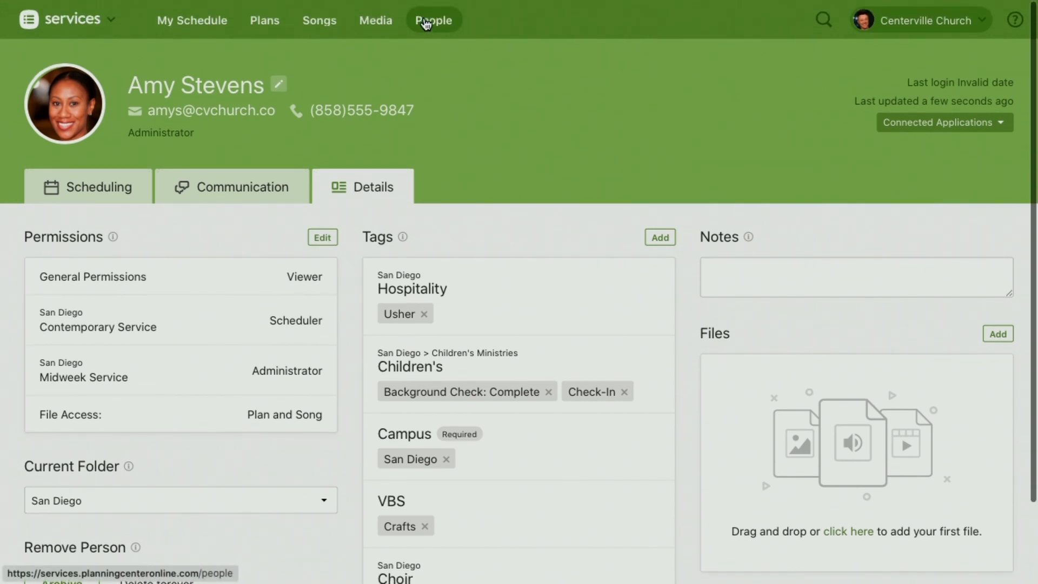
left_click(427, 24)
scroll(427, 24, "down", 5)
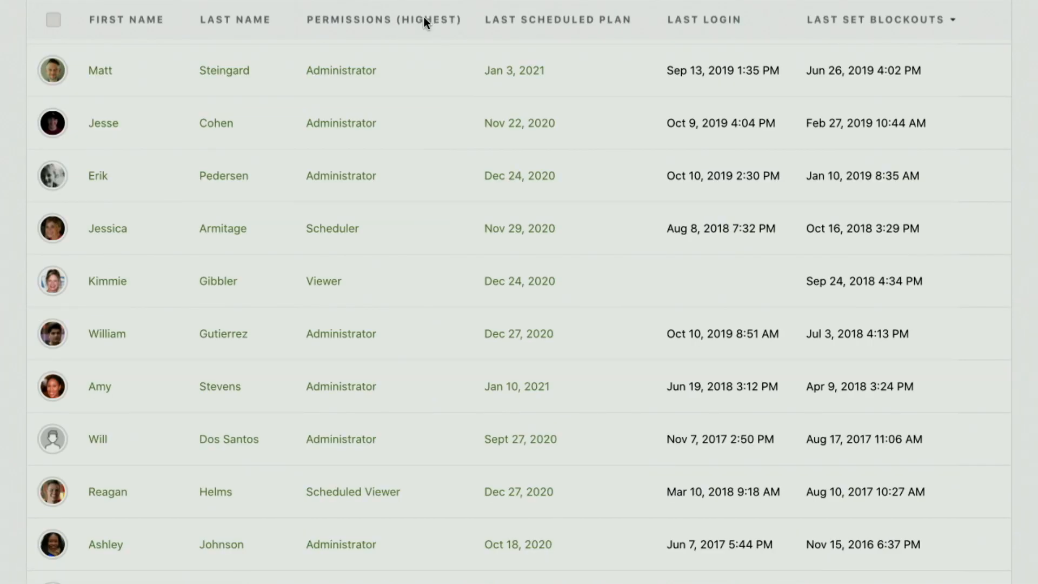
scroll(482, 163, "up", 5)
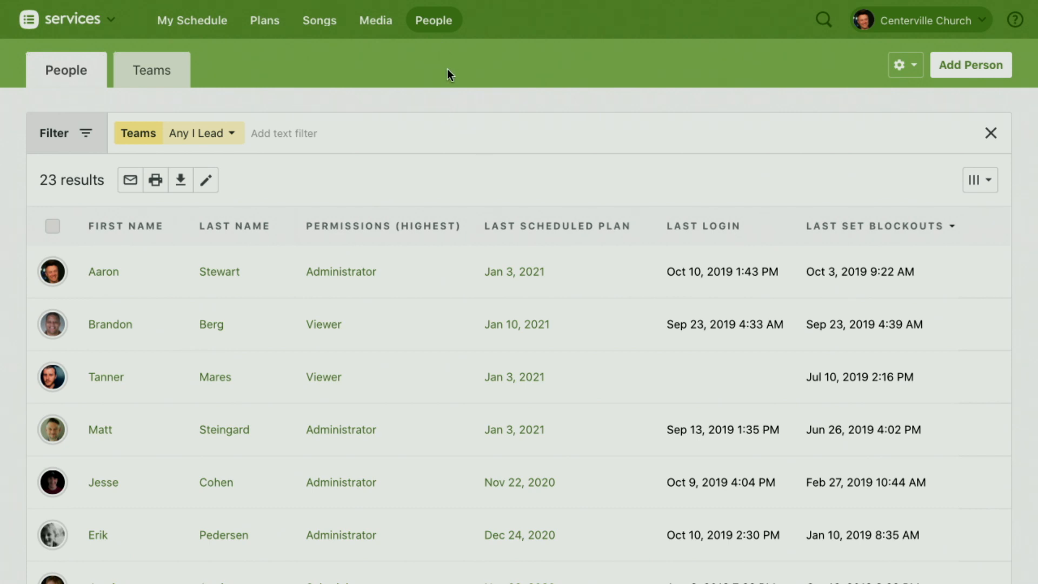
Step: Open the tag editor for people and examine the tag groups across all folders
left_click(899, 67)
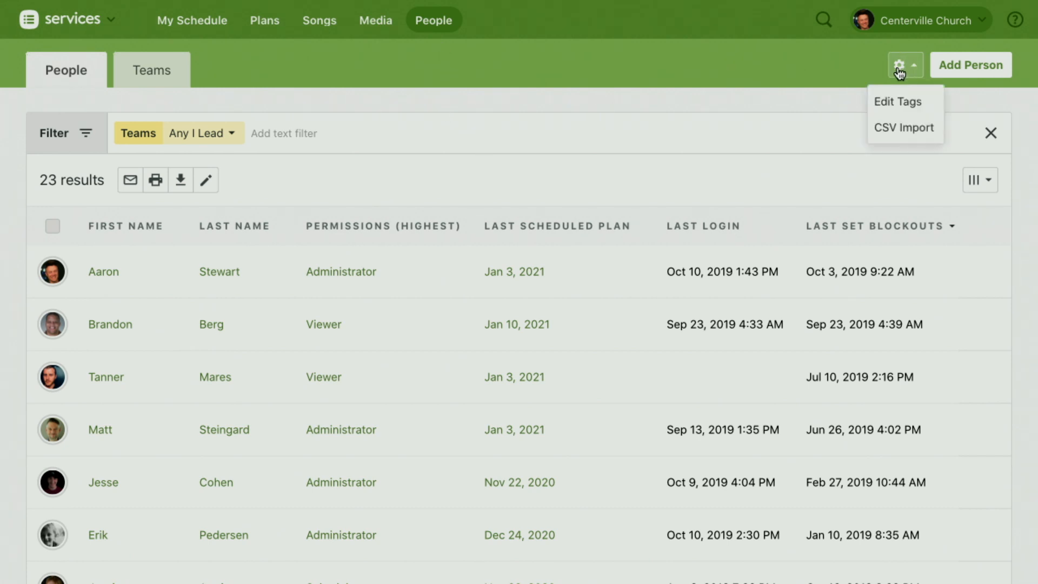
left_click(902, 104)
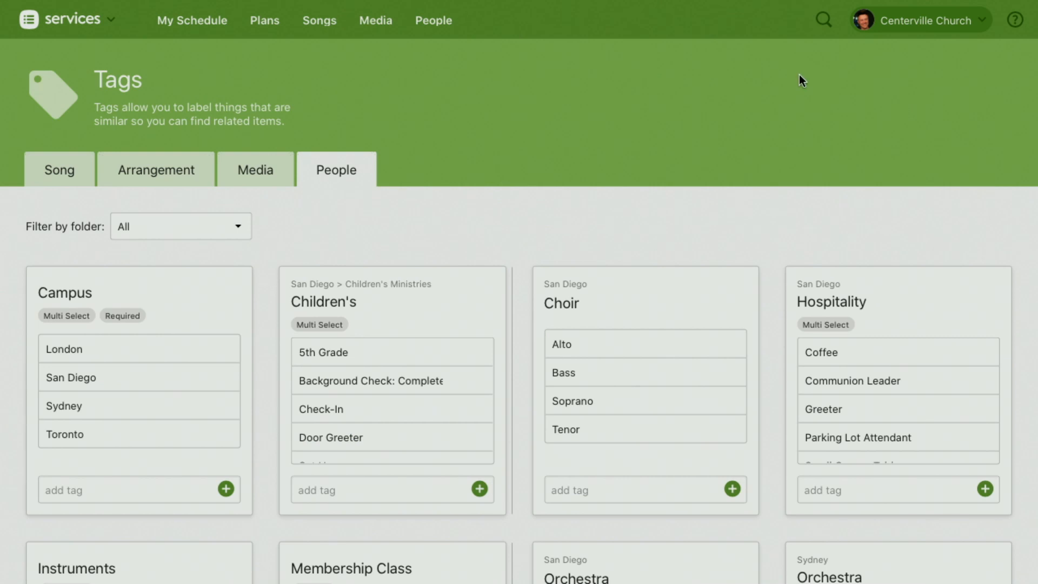
scroll(644, 164, "down", 3)
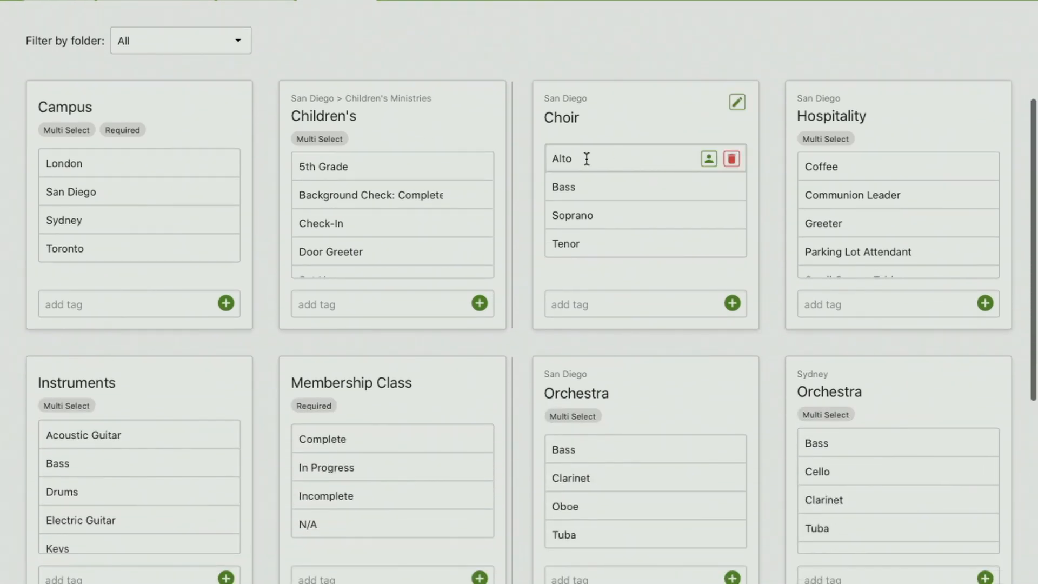
scroll(517, 207, "down", 1)
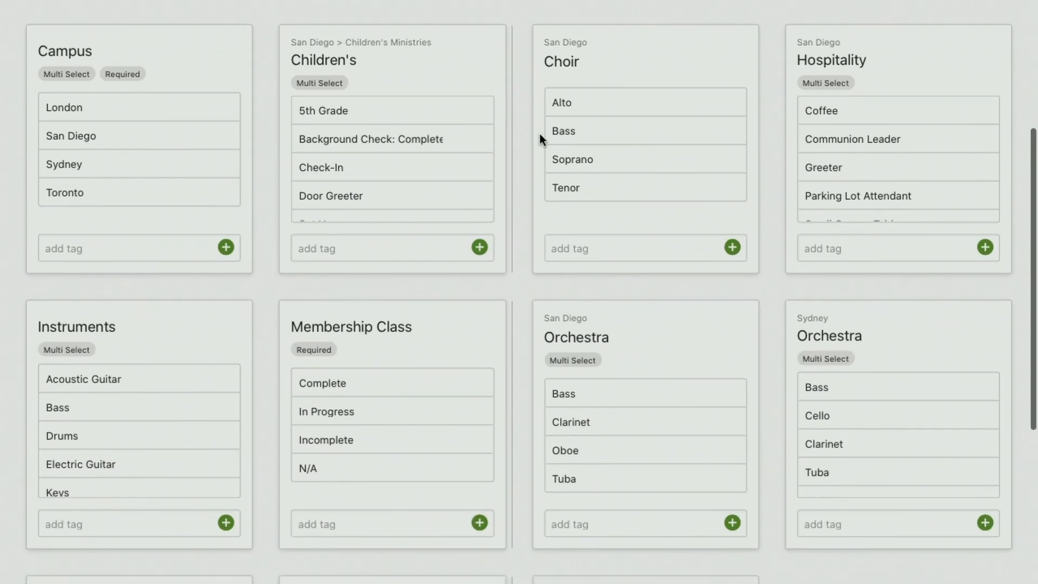
scroll(535, 244, "down", 2)
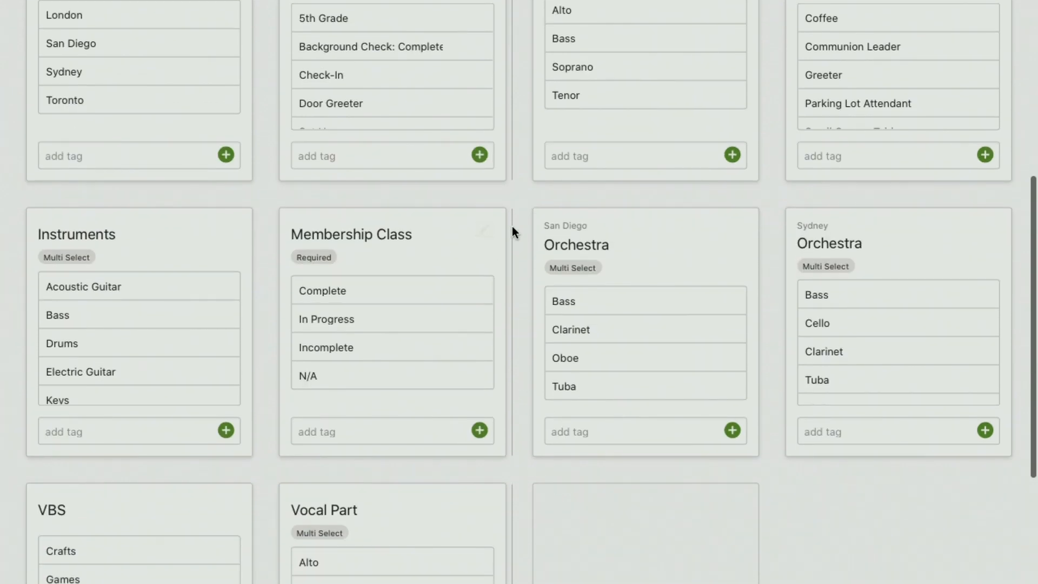
scroll(525, 170, "up", 6)
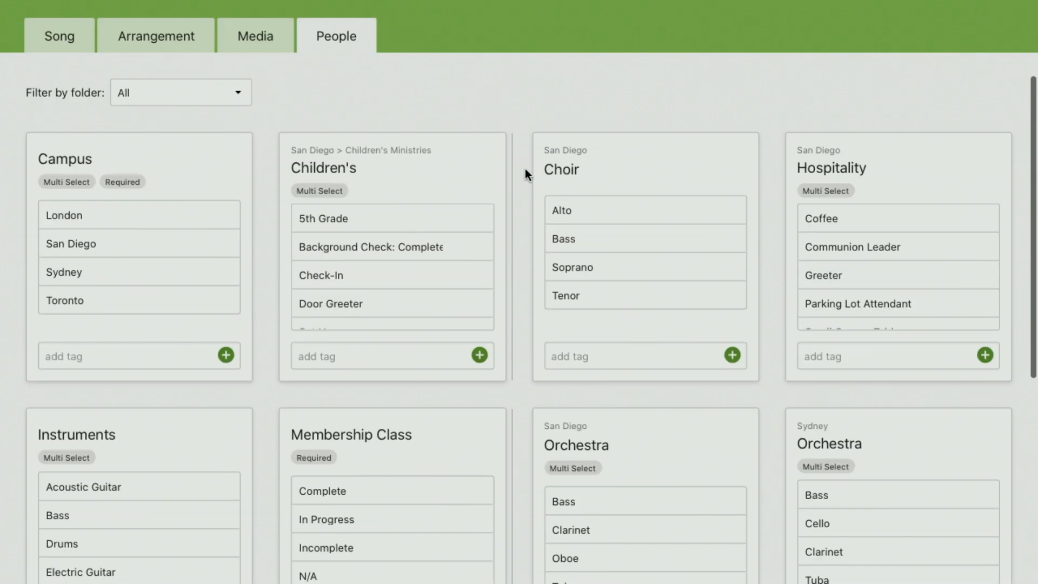
scroll(524, 168, "down", 1)
scroll(524, 174, "up", 1)
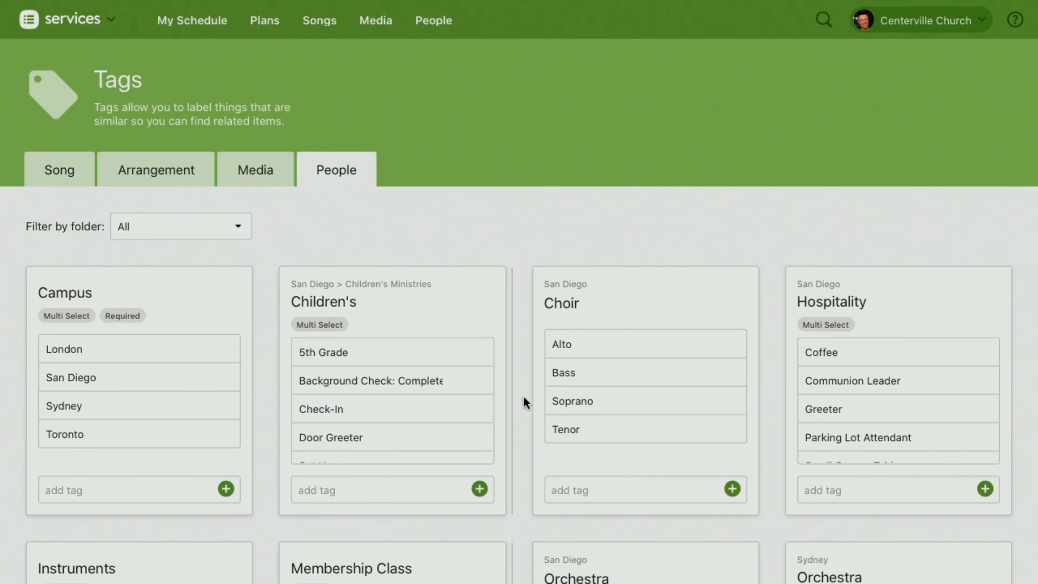
scroll(529, 371, "down", 4)
scroll(528, 369, "up", 3)
scroll(530, 371, "up", 1)
Step: Return to the people list, view the Help & Support options and close them
left_click(442, 25)
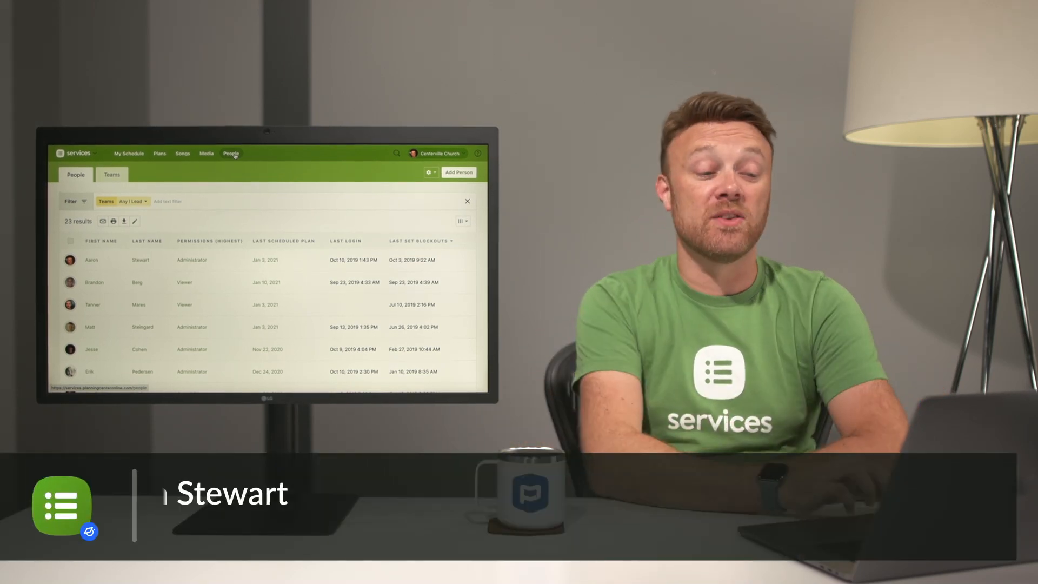
left_click(478, 155)
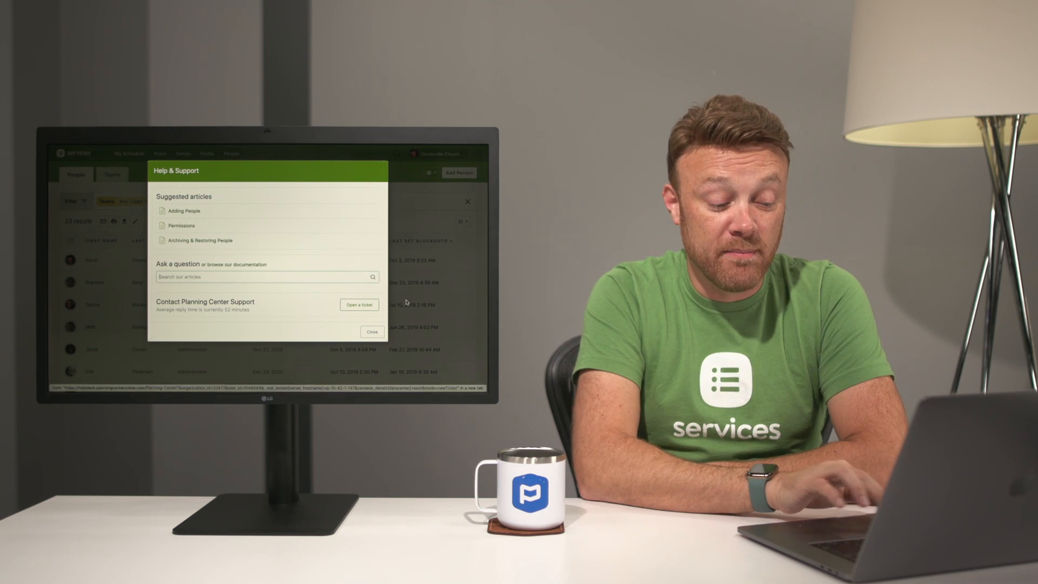
left_click(373, 332)
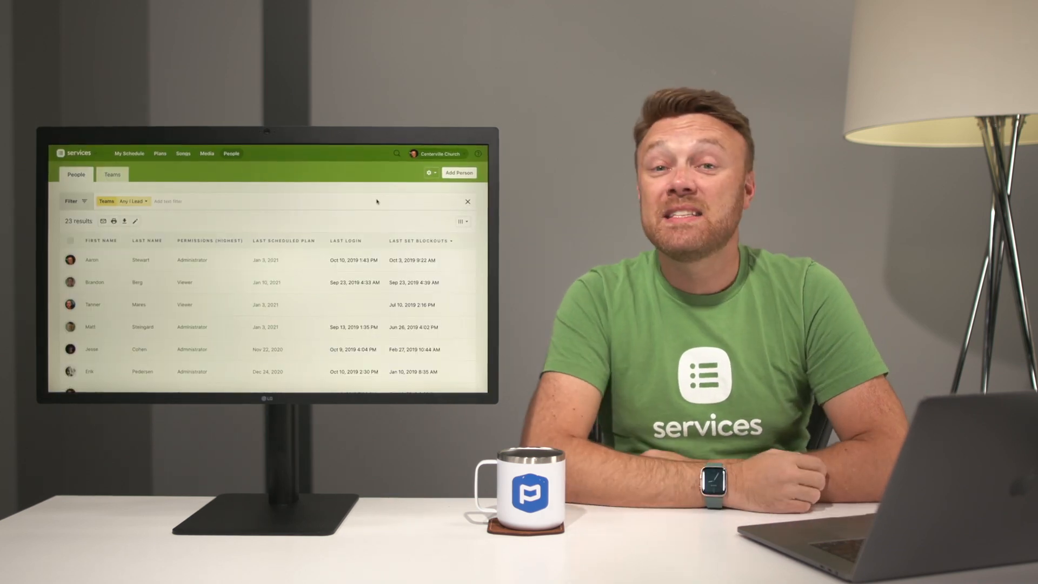